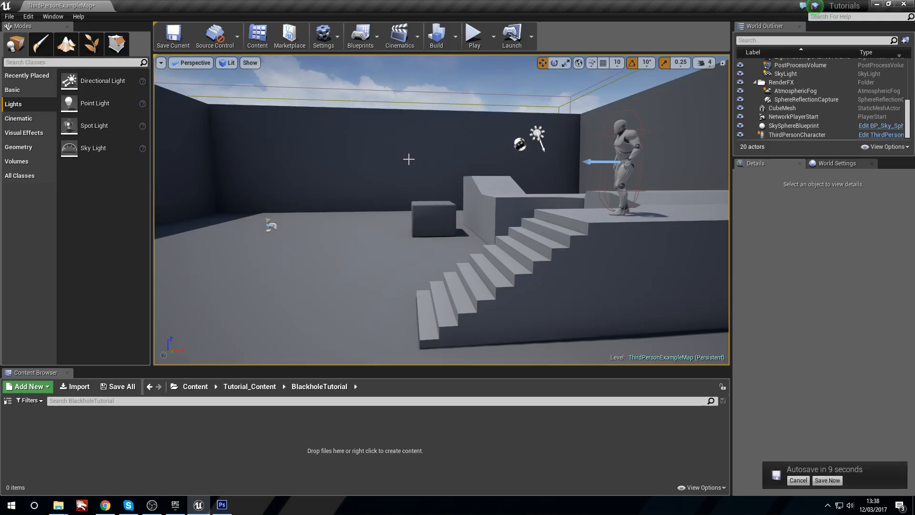
Step: Postpone the pending autosave and look around the third-person example level
{"action": "left_click", "coordinate": [794, 479]}
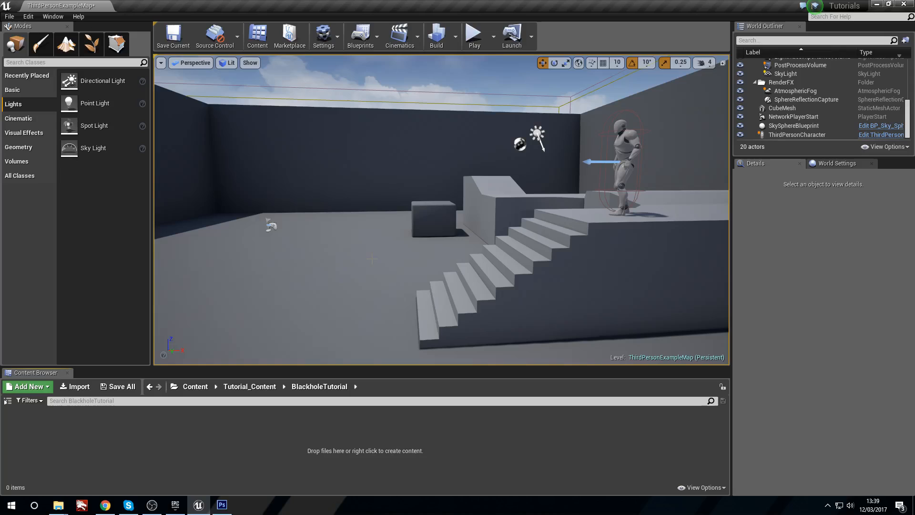
{"action": "right_click_drag", "start_coordinate": [399, 247], "coordinate": [423, 247]}
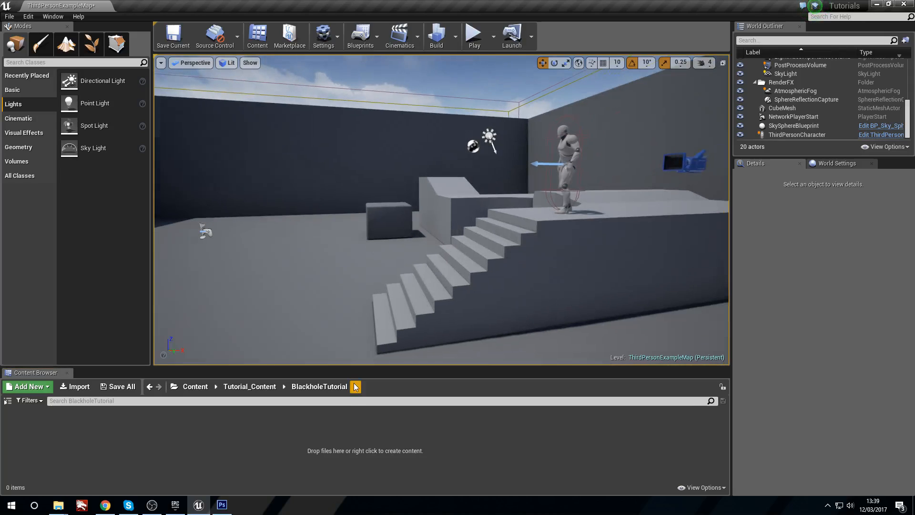
{"action": "right_click_drag", "start_coordinate": [362, 286], "coordinate": [345, 260]}
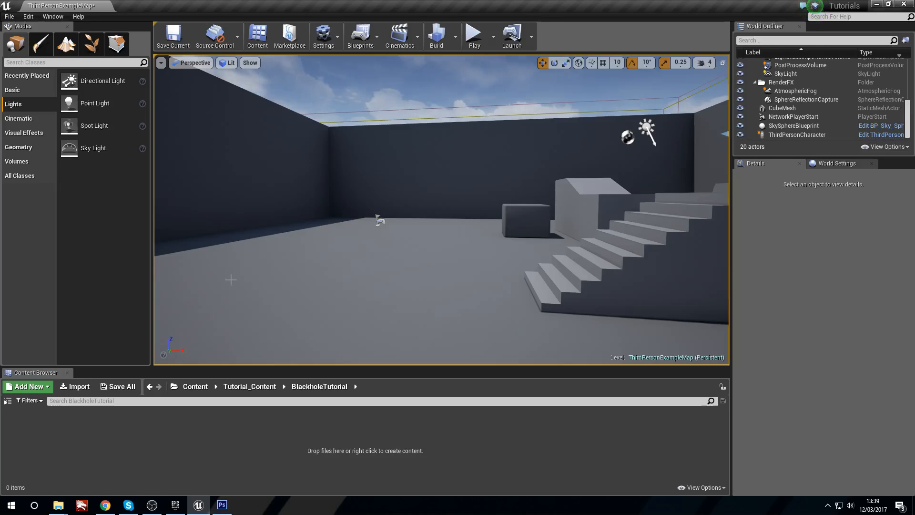
{"action": "right_click_drag", "start_coordinate": [439, 186], "coordinate": [491, 179]}
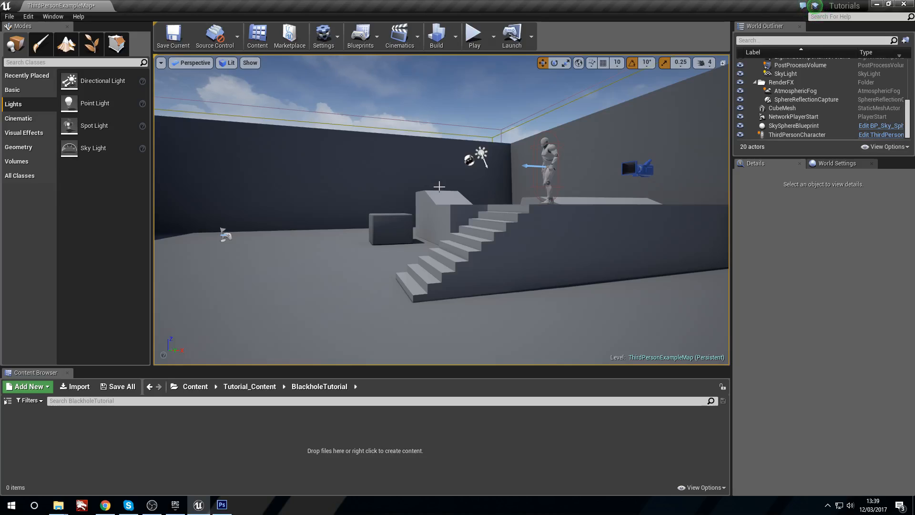
{"action": "key", "text": "w"}
{"action": "right_click_drag", "start_coordinate": [588, 225], "coordinate": [529, 227]}
Step: Create a material named Blackhole_M in the BlackholeTutorial folder and open it for editing
{"action": "right_click", "coordinate": [135, 453]}
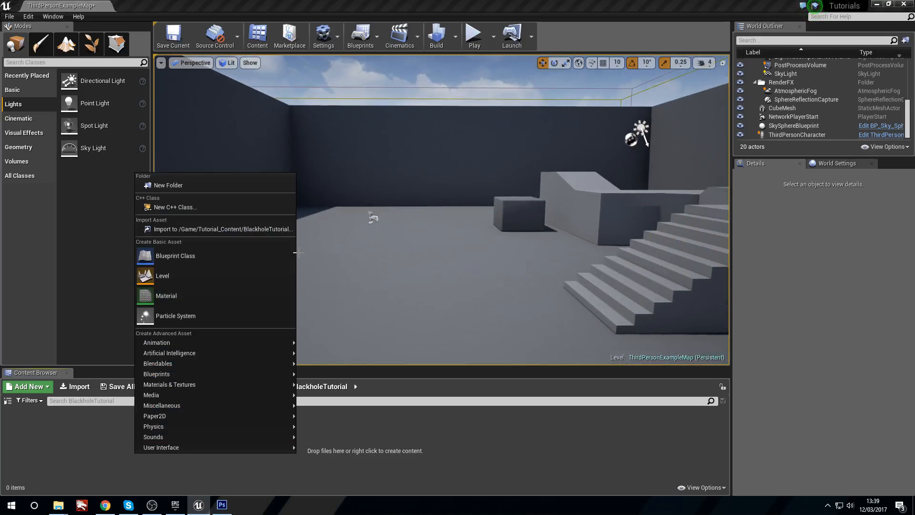
{"action": "left_click", "coordinate": [220, 299]}
{"action": "type", "text": "V"}
{"action": "key", "text": "BackSpace"}
{"action": "type", "text": "Blackhole"}
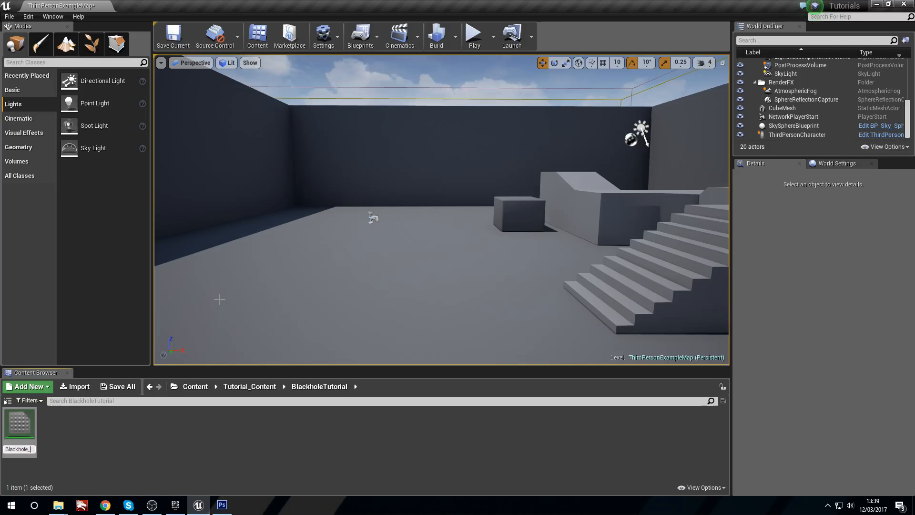
{"action": "type", "text": "_M"}
{"action": "key", "text": "Return"}
{"action": "double_click", "coordinate": [19, 437]}
Step: Set the Blackhole_M material's blend mode to Translucent and its shading model to Unlit, keeping the Surface domain
{"action": "left_click", "coordinate": [593, 138]}
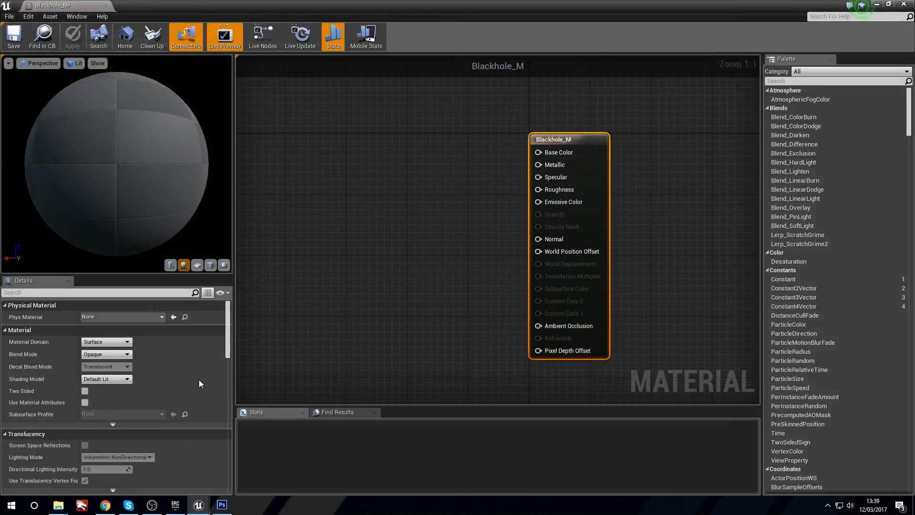
{"action": "left_click", "coordinate": [107, 342]}
{"action": "left_click", "coordinate": [106, 349]}
{"action": "left_click", "coordinate": [106, 354]}
{"action": "left_click", "coordinate": [106, 375]}
{"action": "left_click", "coordinate": [113, 381]}
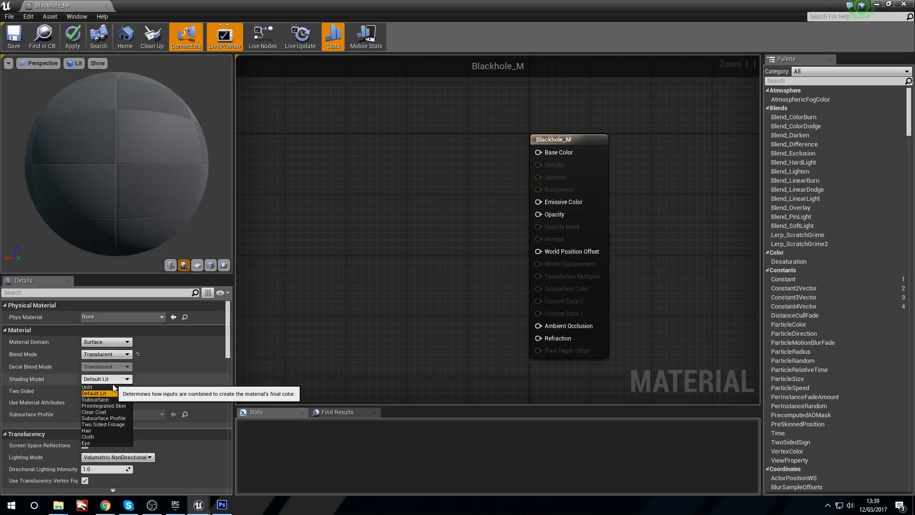
{"action": "left_click", "coordinate": [114, 389]}
Step: Add a Fresnel node to the material graph, to the left of the Blackhole_M output node
{"action": "mouse_move", "coordinate": [337, 224]}
{"action": "right_mouse_down"}
{"action": "mouse_move", "coordinate": [388, 217]}
{"action": "mouse_move", "coordinate": [353, 194]}
{"action": "mouse_move", "coordinate": [369, 203]}
{"action": "right_mouse_up"}
{"action": "right_click", "coordinate": [365, 203]}
{"action": "right_click", "coordinate": [370, 204]}
{"action": "type", "text": "fresnel"}
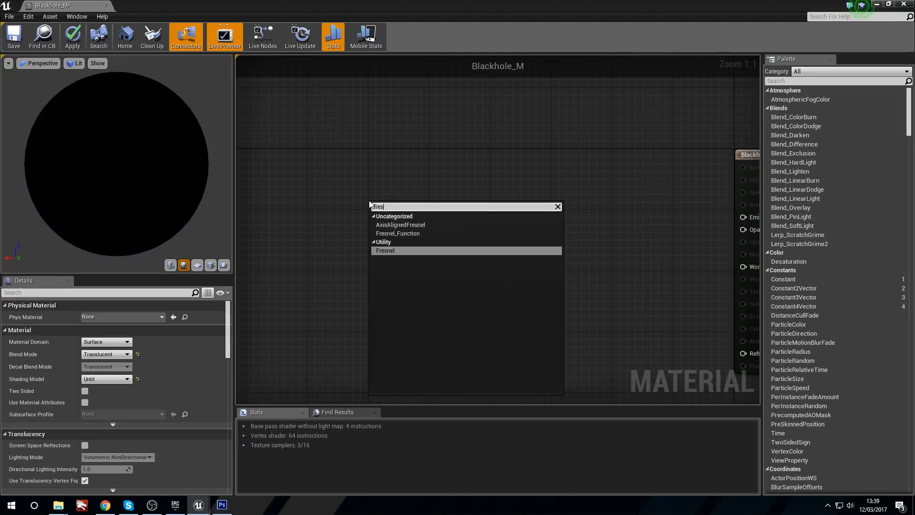
{"action": "key", "text": "Return"}
Step: Start previewing the Fresnel node and examine its effect on a cube and on the sphere from several angles
{"action": "right_click", "coordinate": [428, 212]}
{"action": "left_click", "coordinate": [470, 220]}
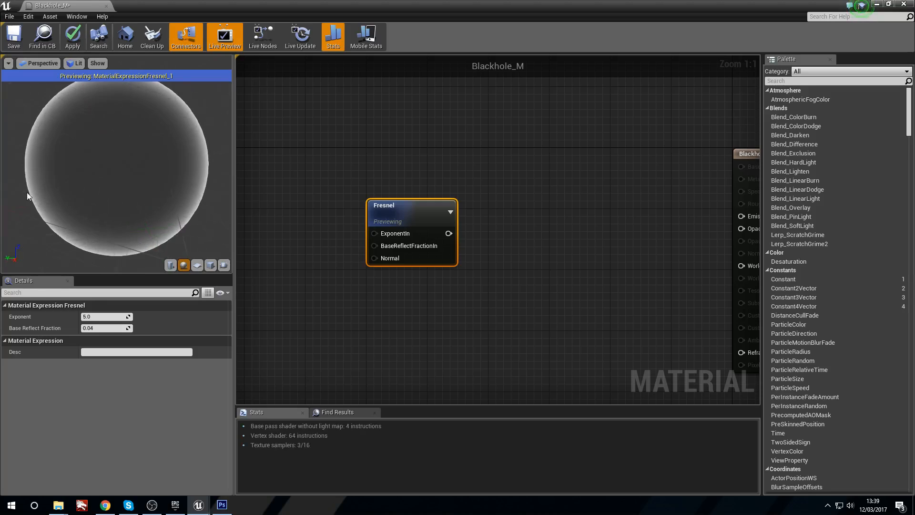
{"action": "left_click", "coordinate": [210, 265]}
{"action": "left_click_drag", "start_coordinate": [137, 184], "coordinate": [222, 196]}
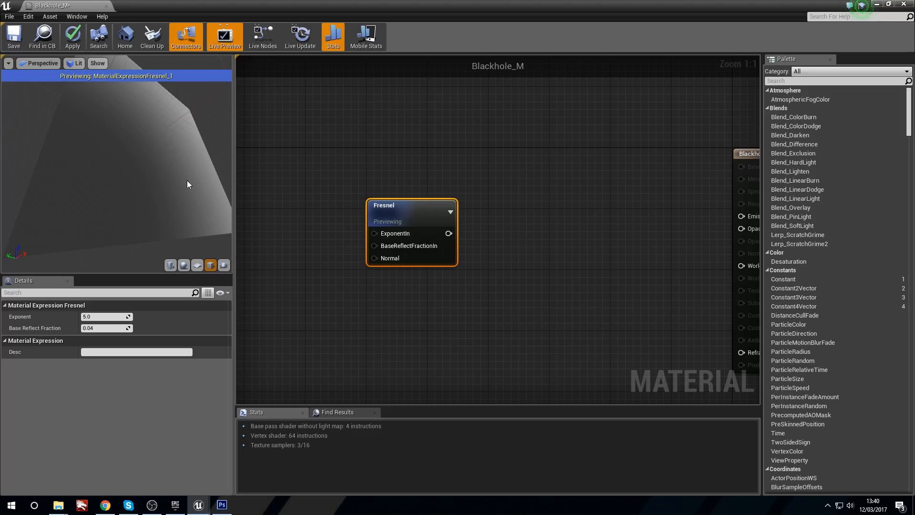
{"action": "left_click_drag", "start_coordinate": [93, 84], "coordinate": [217, 235]}
{"action": "left_click", "coordinate": [184, 265]}
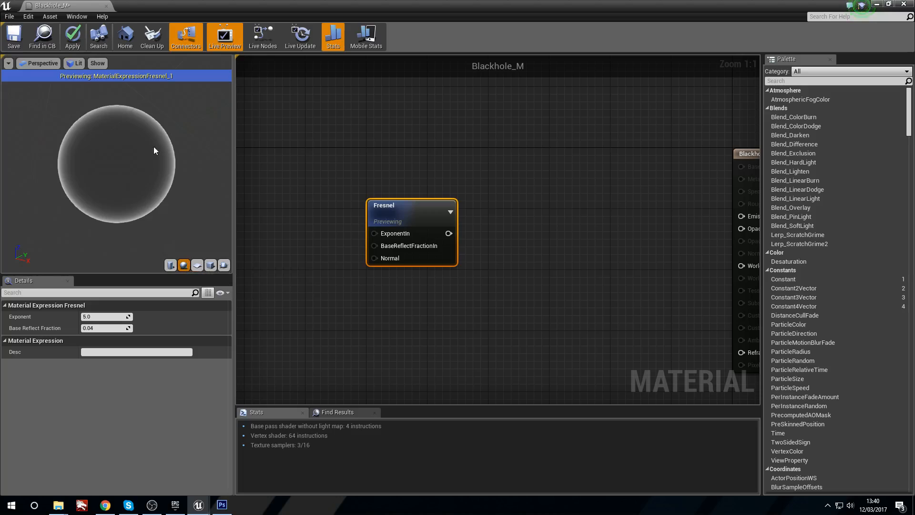
{"action": "left_click_drag", "start_coordinate": [143, 190], "coordinate": [95, 202]}
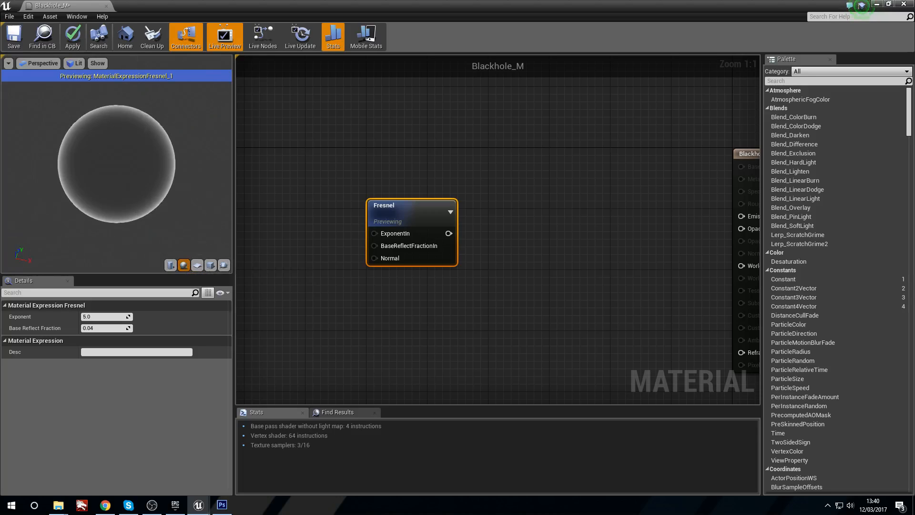
Step: Compare the Fresnel effect on the cube, cylinder, plane and sphere preview shapes, and stop previewing the node
{"action": "left_click", "coordinate": [210, 265]}
{"action": "left_click_drag", "start_coordinate": [76, 161], "coordinate": [159, 196]}
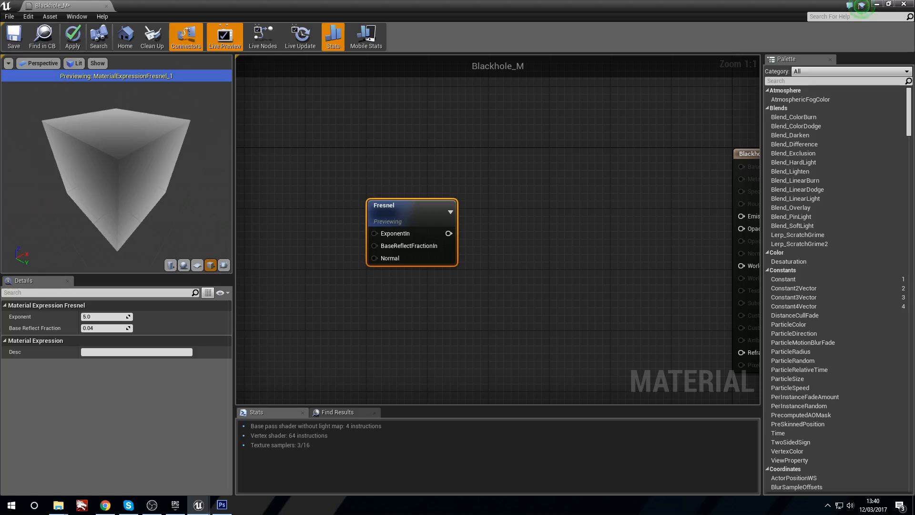
{"action": "left_click_drag", "start_coordinate": [83, 157], "coordinate": [92, 160]}
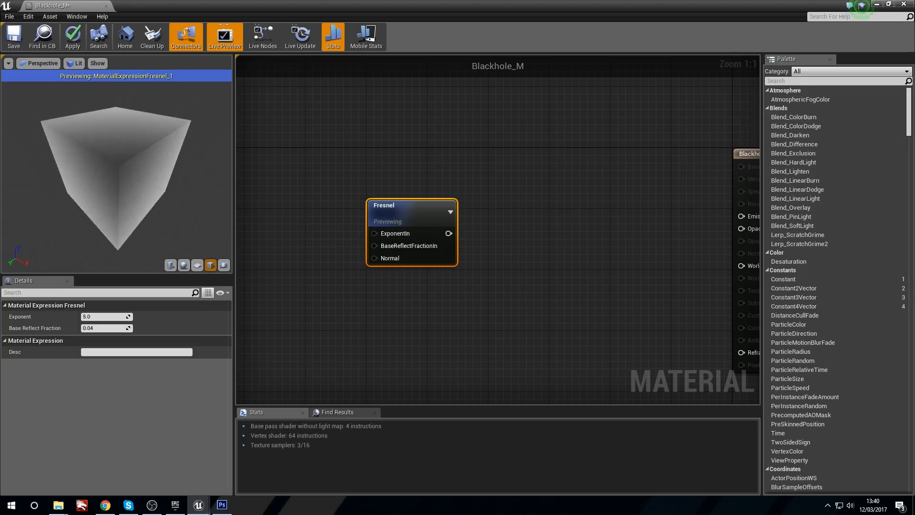
{"action": "left_click_drag", "start_coordinate": [110, 215], "coordinate": [114, 196]}
{"action": "mouse_move", "coordinate": [110, 164]}
{"action": "left_mouse_down"}
{"action": "mouse_move", "coordinate": [114, 186]}
{"action": "mouse_move", "coordinate": [115, 168]}
{"action": "mouse_move", "coordinate": [114, 184]}
{"action": "mouse_move", "coordinate": [95, 172]}
{"action": "mouse_move", "coordinate": [95, 157]}
{"action": "left_mouse_up"}
{"action": "left_click", "coordinate": [170, 265]}
{"action": "left_click_drag", "start_coordinate": [147, 196], "coordinate": [146, 217]}
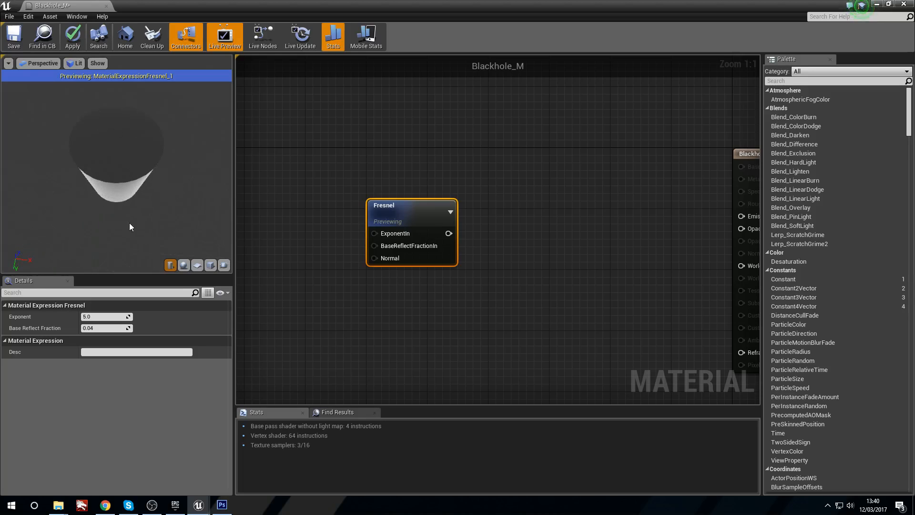
{"action": "left_click", "coordinate": [198, 265]}
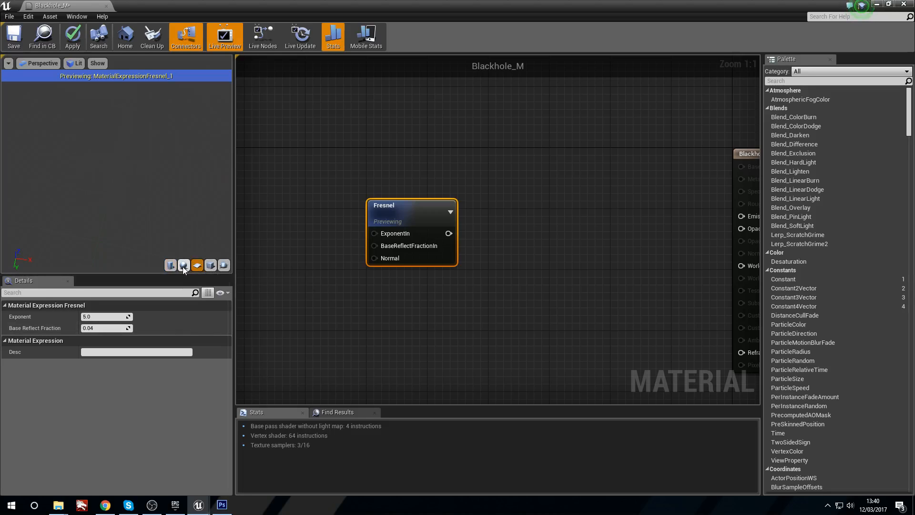
{"action": "left_click", "coordinate": [183, 266]}
{"action": "left_click_drag", "start_coordinate": [143, 191], "coordinate": [124, 219]}
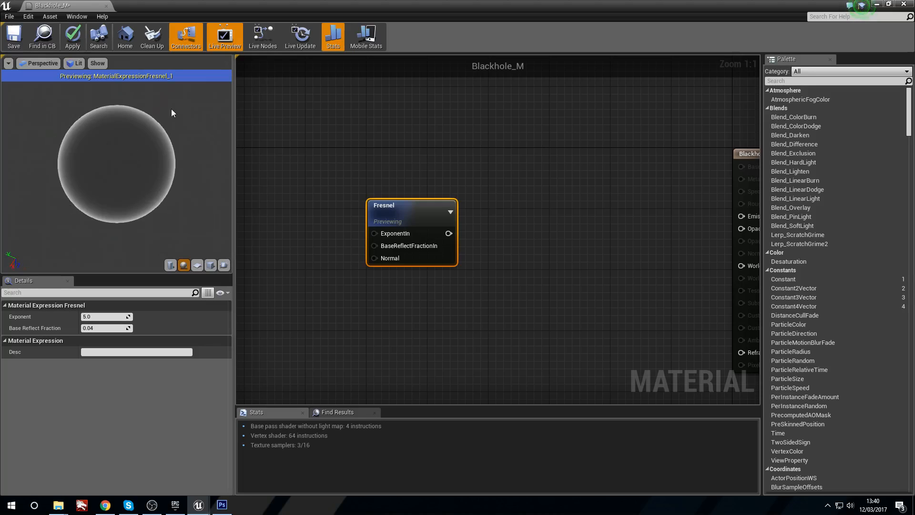
{"action": "right_click", "coordinate": [406, 221]}
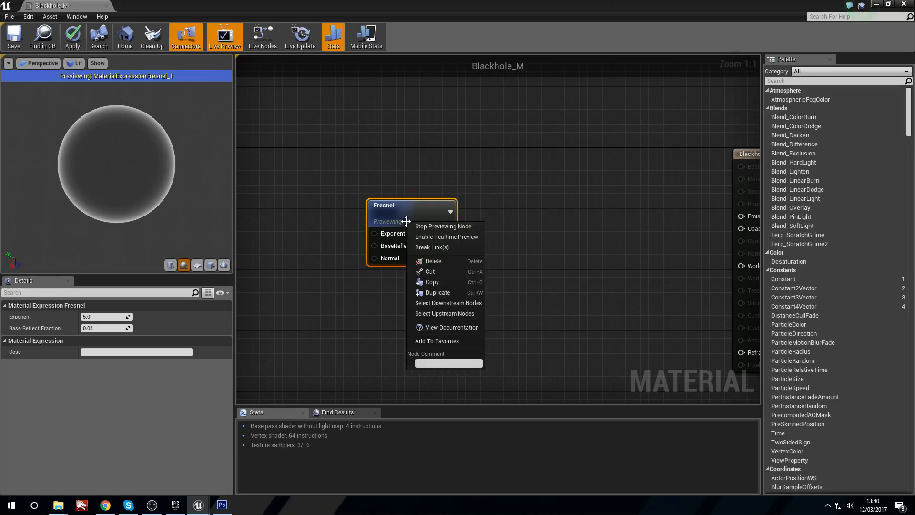
{"action": "left_click", "coordinate": [444, 226]}
Step: Add a scalar parameter beside the Fresnel node and connect it to the ExponentIn input
{"action": "right_click", "coordinate": [419, 190]}
{"action": "left_click", "coordinate": [391, 195]}
{"action": "left_click_drag", "start_coordinate": [372, 205], "coordinate": [418, 192]}
{"action": "left_click", "coordinate": [308, 236]}
{"action": "left_click_drag", "start_coordinate": [347, 261], "coordinate": [420, 205]}
{"action": "left_click_drag", "start_coordinate": [315, 245], "coordinate": [289, 210]}
{"action": "left_click_drag", "start_coordinate": [464, 192], "coordinate": [403, 206]}
Step: Name the Fresnel exponent parameter Blackholesize and set its default value to 0.5
{"action": "left_click", "coordinate": [291, 216]}
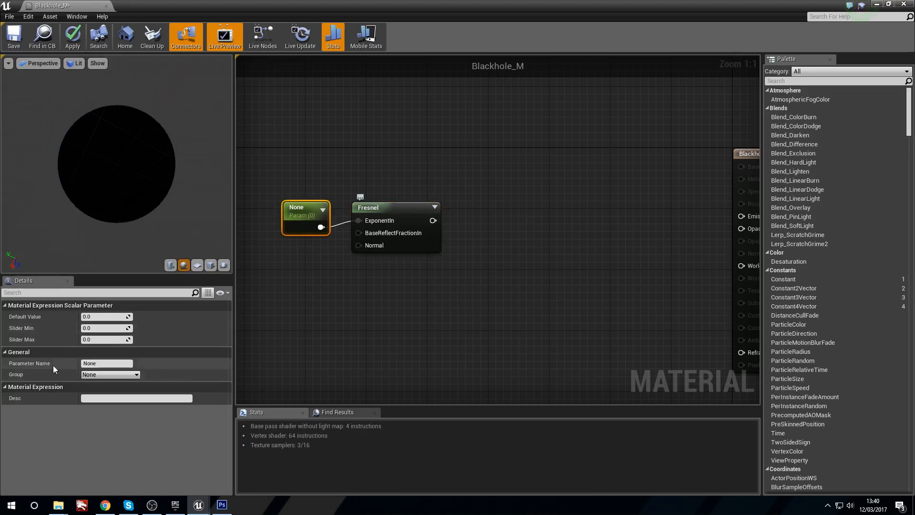
{"action": "left_click", "coordinate": [103, 363]}
{"action": "type", "text": "Blackholesize"}
{"action": "key", "text": "Return"}
{"action": "left_click", "coordinate": [111, 315]}
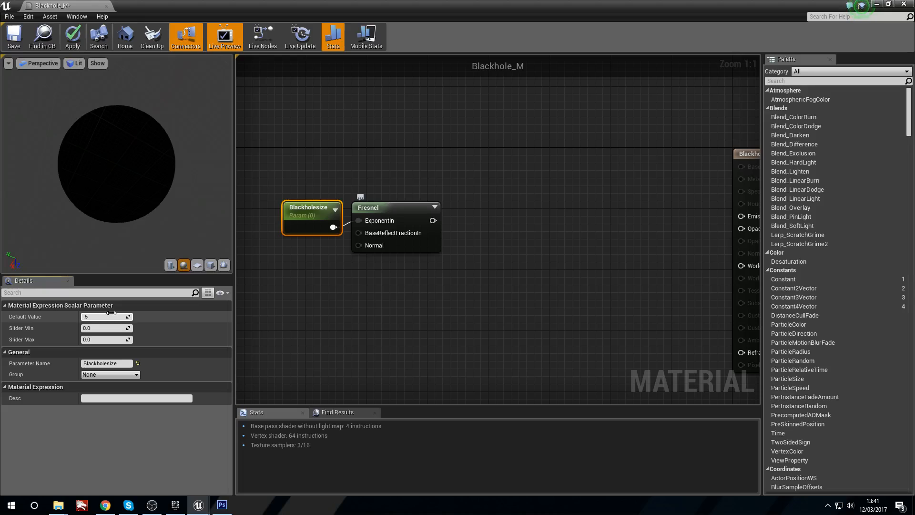
{"action": "type", "text": ".5"}
{"action": "key", "text": "Return"}
Step: Add a Power node after the Fresnel node and connect the Fresnel output to its Base input
{"action": "left_click", "coordinate": [381, 207]}
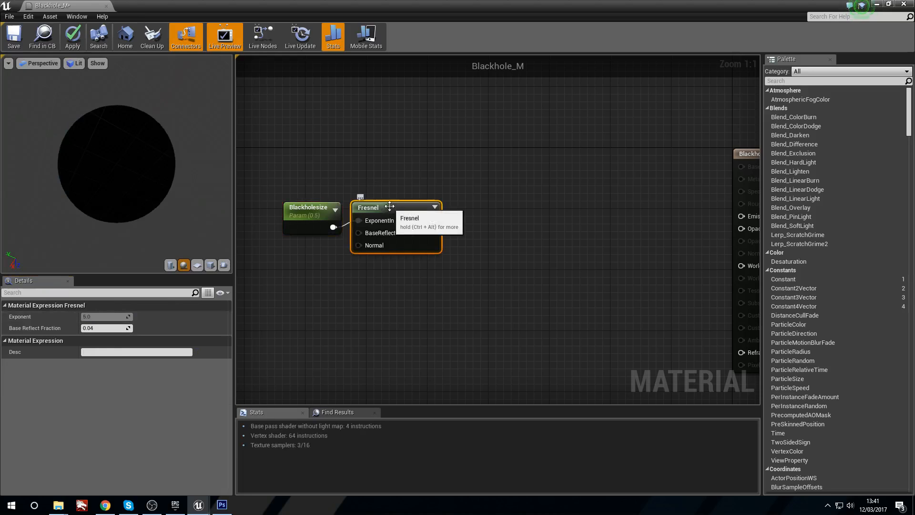
{"action": "right_click_drag", "start_coordinate": [366, 128], "coordinate": [307, 137]}
{"action": "left_click", "coordinate": [428, 232]}
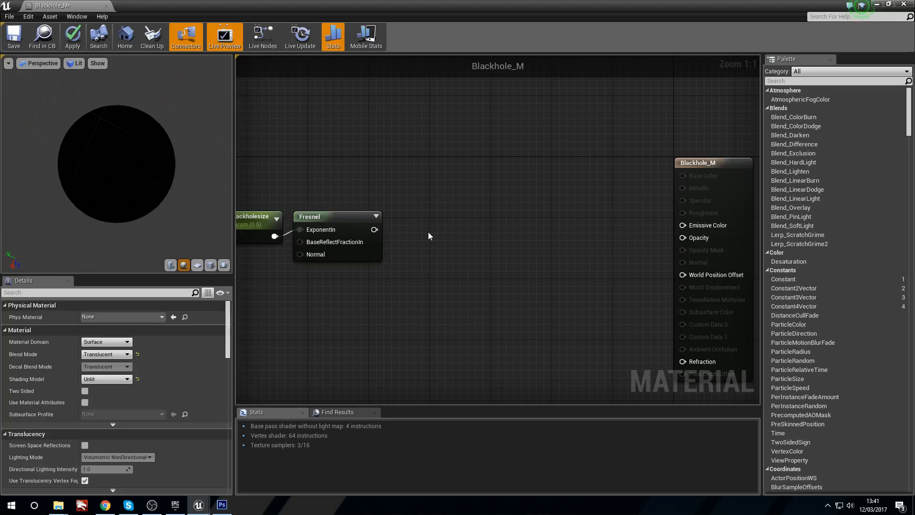
{"action": "right_click", "coordinate": [428, 232]}
{"action": "type", "text": "power"}
{"action": "key", "text": "Return"}
{"action": "left_click_drag", "start_coordinate": [375, 230], "coordinate": [450, 238]}
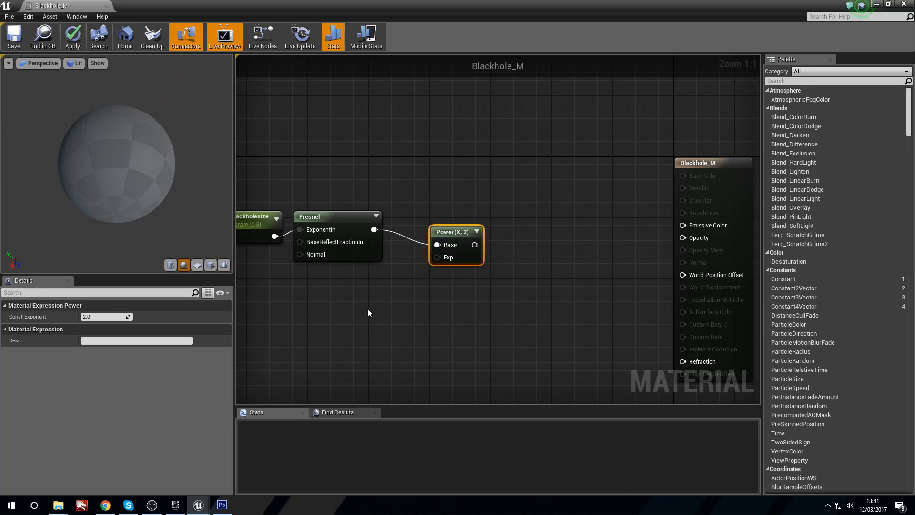
Step: Add a scalar parameter below the Fresnel node and connect it to the Power node's Exp input
{"action": "left_click", "coordinate": [351, 305]}
{"action": "key", "text": "s"}
{"action": "left_click", "coordinate": [350, 304]}
{"action": "left_click_drag", "start_coordinate": [389, 329], "coordinate": [437, 257]}
{"action": "left_click_drag", "start_coordinate": [360, 309], "coordinate": [363, 299]}
{"action": "left_click", "coordinate": [111, 363]}
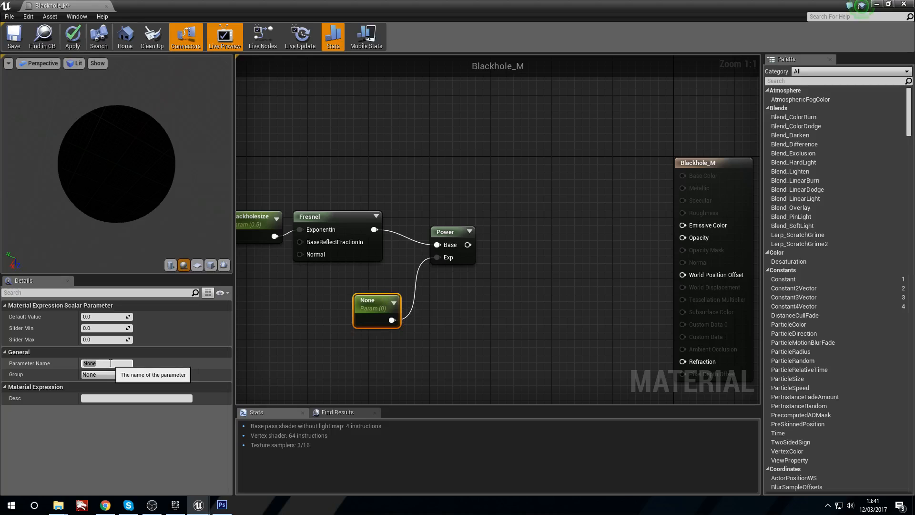
{"action": "key", "text": "c"}
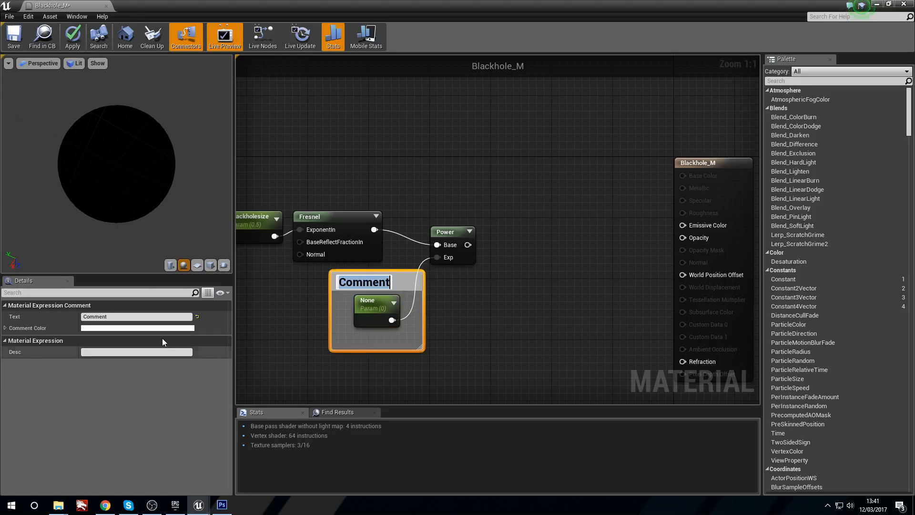
{"action": "left_click", "coordinate": [379, 279]}
{"action": "key", "text": "Delete"}
Step: Name the Power exponent parameter BlackholePowerExp and set its default value to 1.5
{"action": "left_click", "coordinate": [371, 305]}
{"action": "left_click", "coordinate": [106, 363]}
{"action": "type", "text": "Blac"}
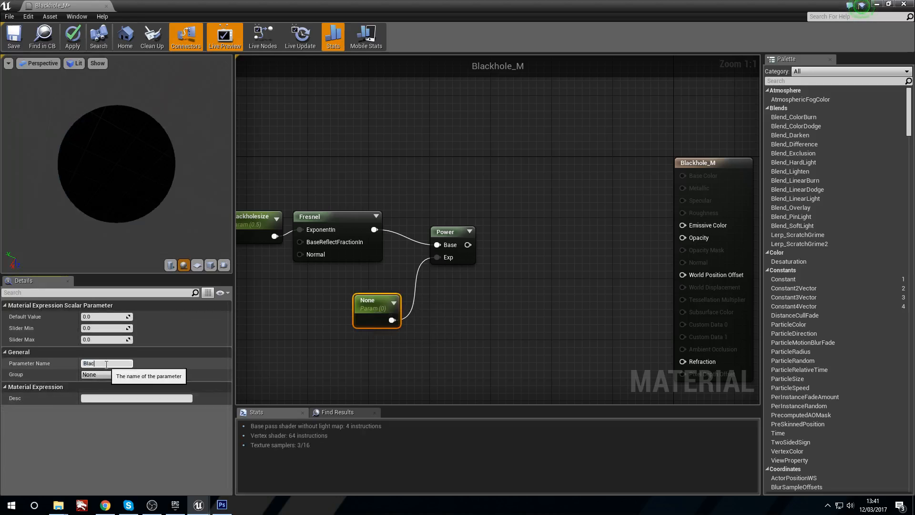
{"action": "type", "text": "kholePowerExp"}
{"action": "key", "text": "Return"}
{"action": "left_click", "coordinate": [114, 316]}
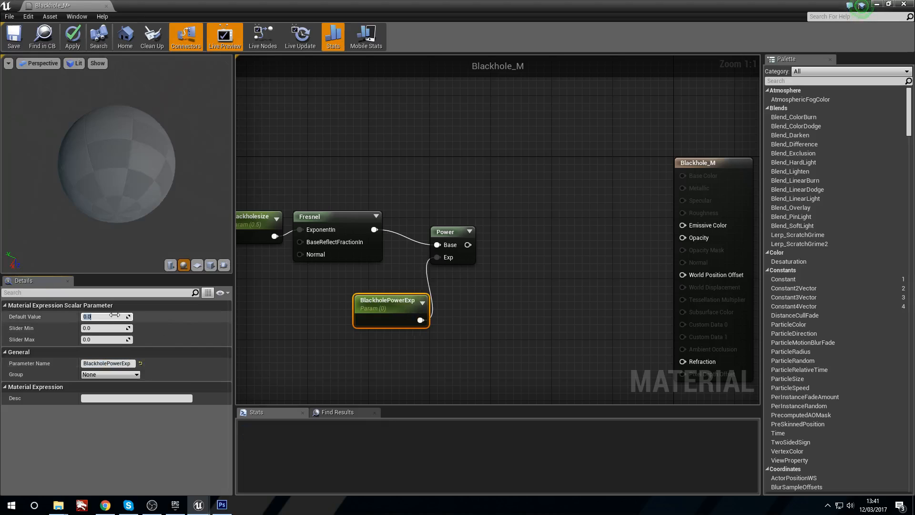
{"action": "type", "text": "1."}
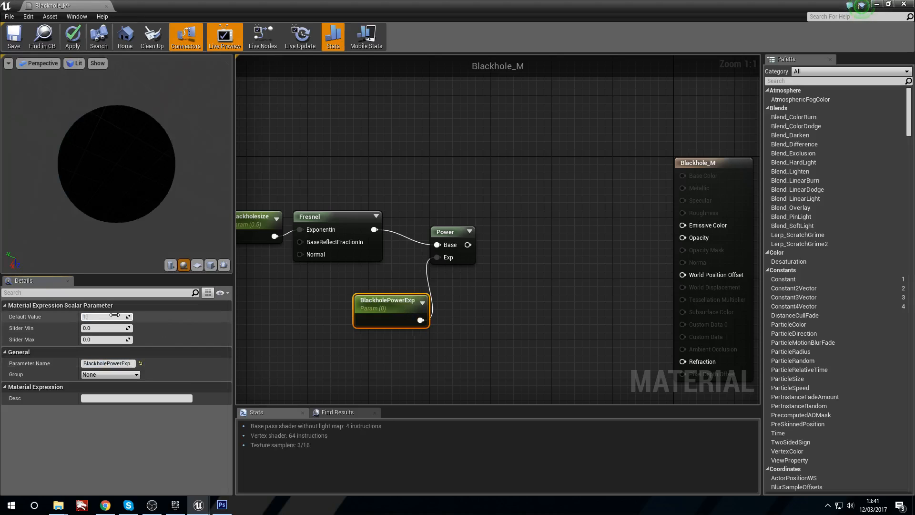
{"action": "type", "text": "5"}
{"action": "key", "text": "Return"}
Step: Move the BlackholePowerExp and Power nodes closer to the Fresnel node to tidy the graph
{"action": "right_click_drag", "start_coordinate": [728, 154], "coordinate": [613, 143]}
{"action": "left_click_drag", "start_coordinate": [631, 151], "coordinate": [757, 153]}
{"action": "right_click_drag", "start_coordinate": [400, 235], "coordinate": [573, 203]}
{"action": "left_click_drag", "start_coordinate": [441, 258], "coordinate": [403, 235]}
{"action": "left_click", "coordinate": [476, 239]}
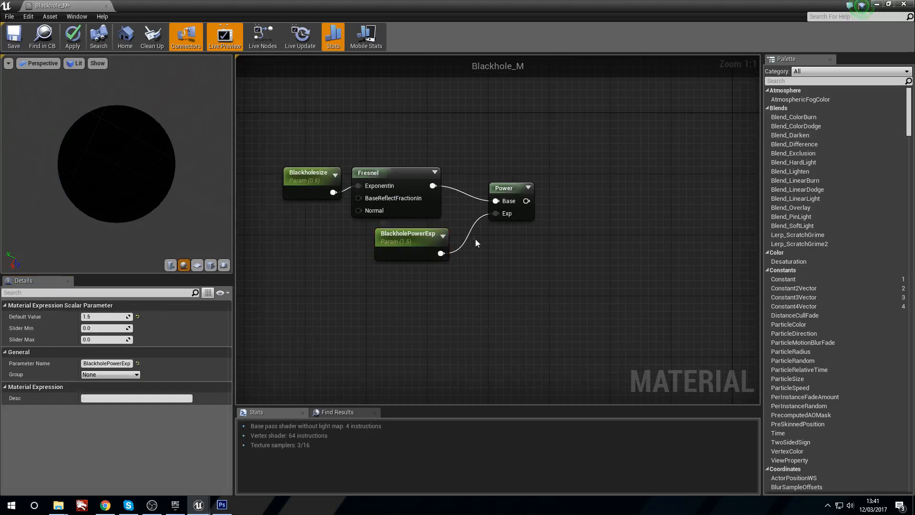
{"action": "left_click_drag", "start_coordinate": [497, 186], "coordinate": [474, 178]}
Step: Add a Multiply node after the Power node and connect the Power output to its B input
{"action": "left_click_drag", "start_coordinate": [317, 154], "coordinate": [410, 194]}
{"action": "left_click", "coordinate": [538, 197]}
{"action": "right_click_drag", "start_coordinate": [539, 198], "coordinate": [484, 194]}
{"action": "left_click", "coordinate": [485, 193]}
{"action": "left_click_drag", "start_coordinate": [411, 203], "coordinate": [482, 201]}
Step: Add a scalar parameter above the Power node and connect it to the Multiply node's A input
{"action": "right_click_drag", "start_coordinate": [400, 110], "coordinate": [424, 150]}
{"action": "key", "text": "s"}
{"action": "left_click", "coordinate": [424, 150]}
{"action": "left_click_drag", "start_coordinate": [439, 158], "coordinate": [484, 252]}
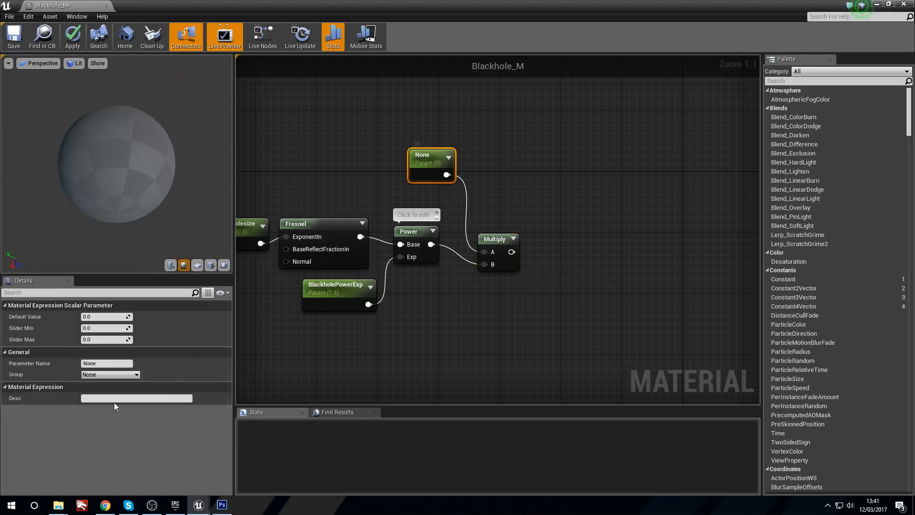
Step: Name the Multiply node's parameter Sharpness, shift it slightly, and set its default value to 4.5
{"action": "left_click", "coordinate": [121, 363]}
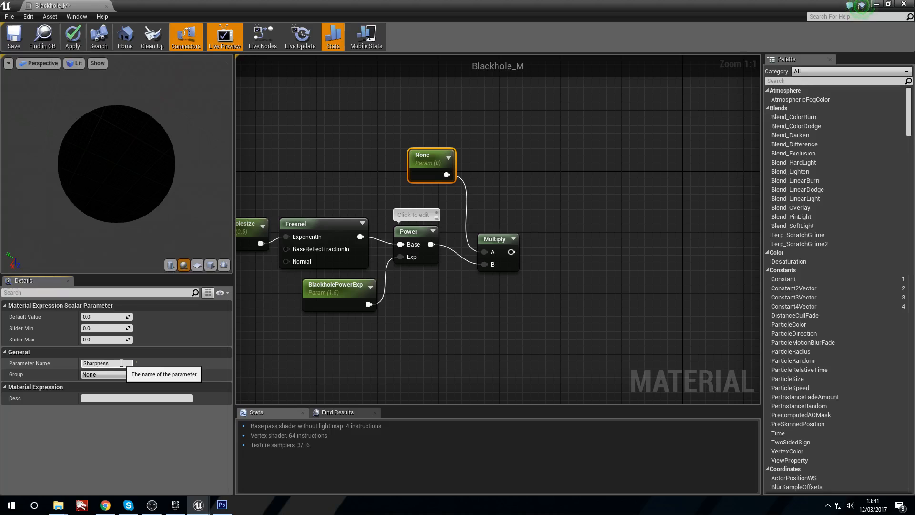
{"action": "type", "text": "Sharpness"}
{"action": "key", "text": "Return"}
{"action": "left_click_drag", "start_coordinate": [441, 162], "coordinate": [434, 170]}
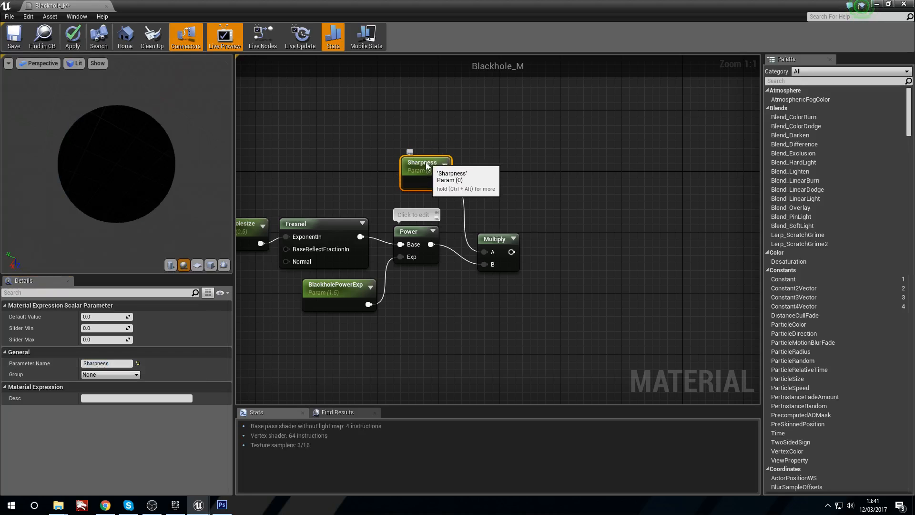
{"action": "left_click", "coordinate": [115, 316]}
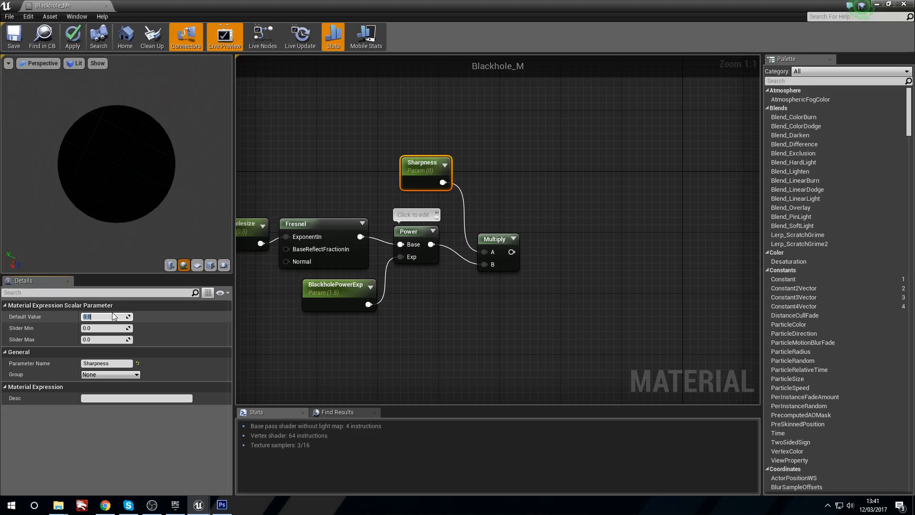
{"action": "type", "text": "4.5"}
{"action": "key", "text": "Return"}
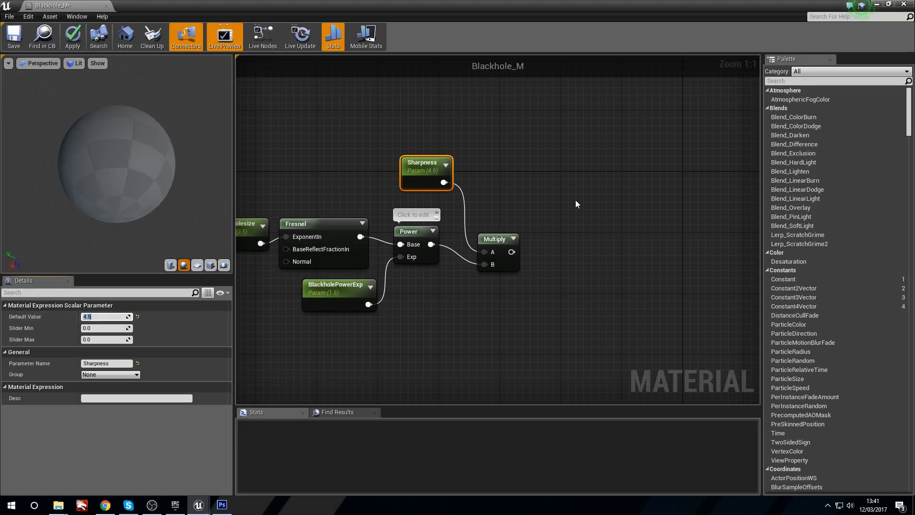
Step: Preview the Multiply, Power and Fresnel nodes in turn on the preview sphere
{"action": "left_click", "coordinate": [599, 224]}
{"action": "right_click", "coordinate": [493, 237]}
{"action": "left_click", "coordinate": [520, 241]}
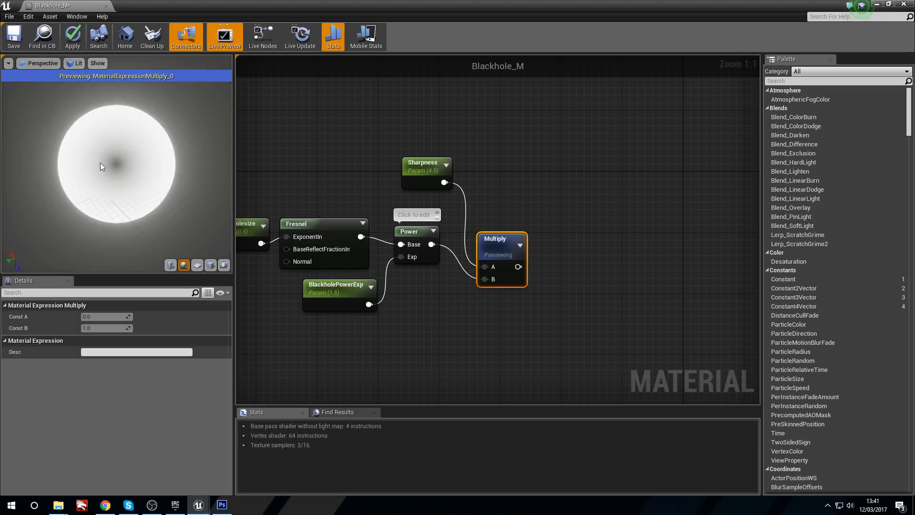
{"action": "right_click", "coordinate": [423, 232]}
{"action": "left_click", "coordinate": [481, 236]}
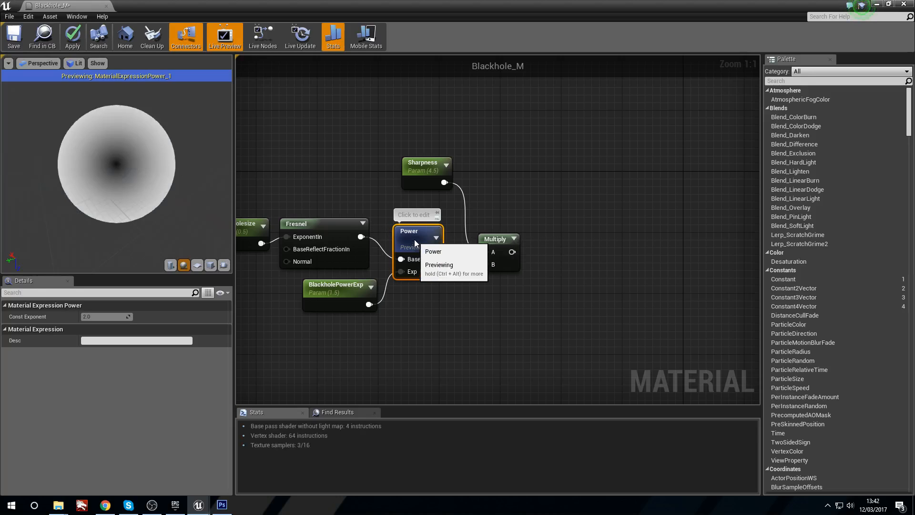
{"action": "right_click_drag", "start_coordinate": [321, 211], "coordinate": [352, 207]}
{"action": "right_click", "coordinate": [358, 213]}
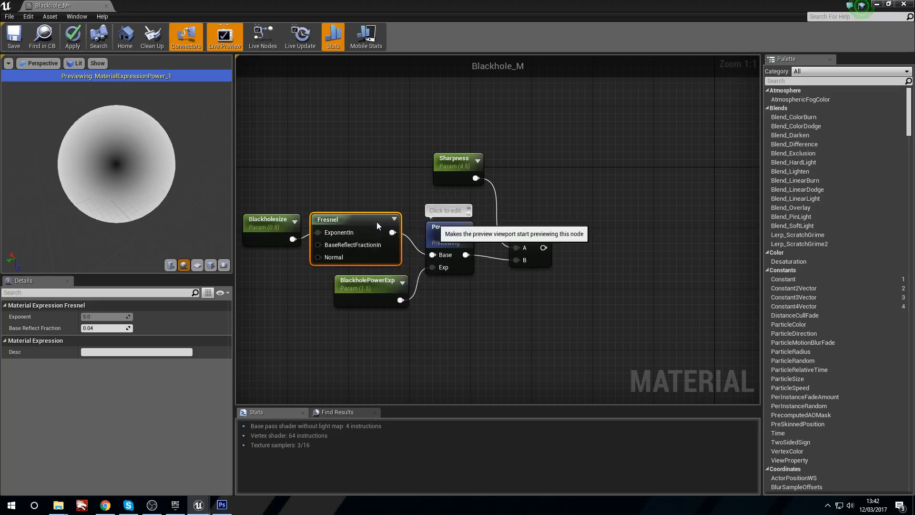
{"action": "left_click", "coordinate": [377, 221]}
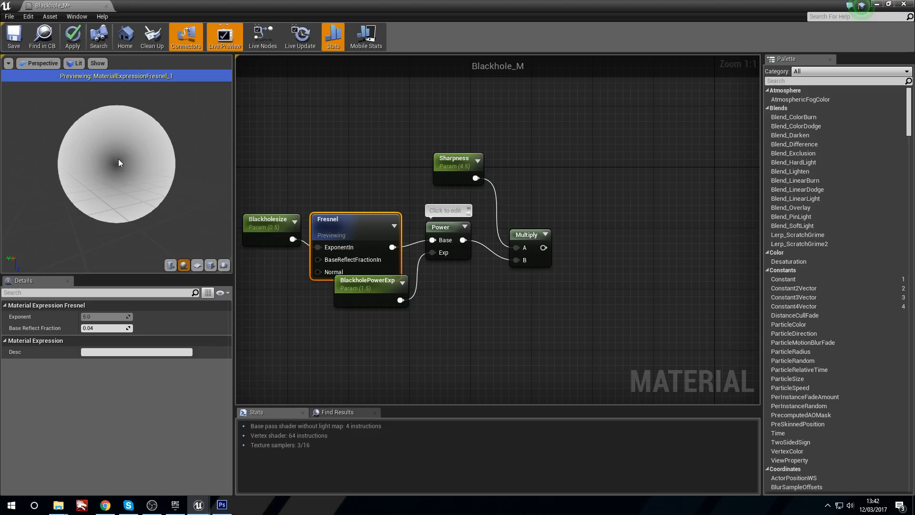
Step: Move the Fresnel, BlackholePowerExp and Blackholesize nodes slightly upwards and switch the preview from the Fresnel node to the Power node
{"action": "left_click_drag", "start_coordinate": [356, 216], "coordinate": [364, 201]}
{"action": "right_click", "coordinate": [361, 211]}
{"action": "left_click", "coordinate": [387, 215]}
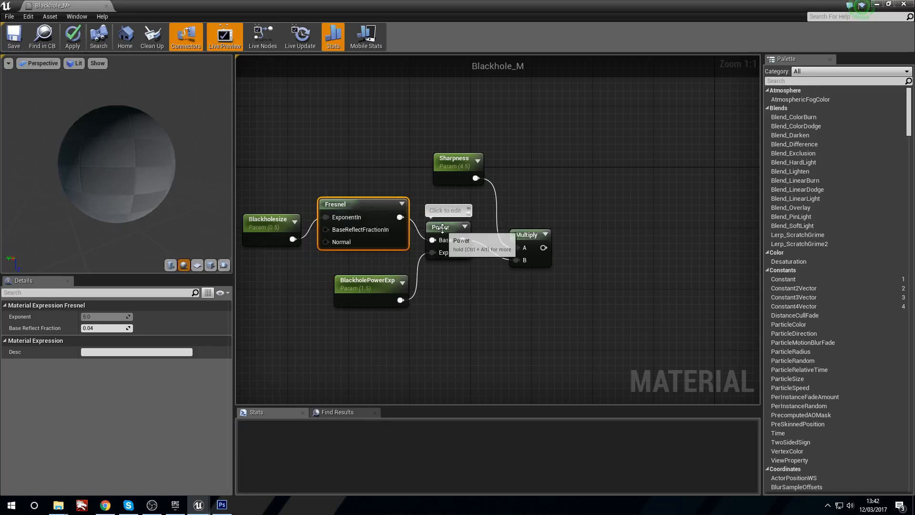
{"action": "right_click", "coordinate": [443, 228]}
{"action": "left_click", "coordinate": [473, 233]}
{"action": "left_click", "coordinate": [367, 279]}
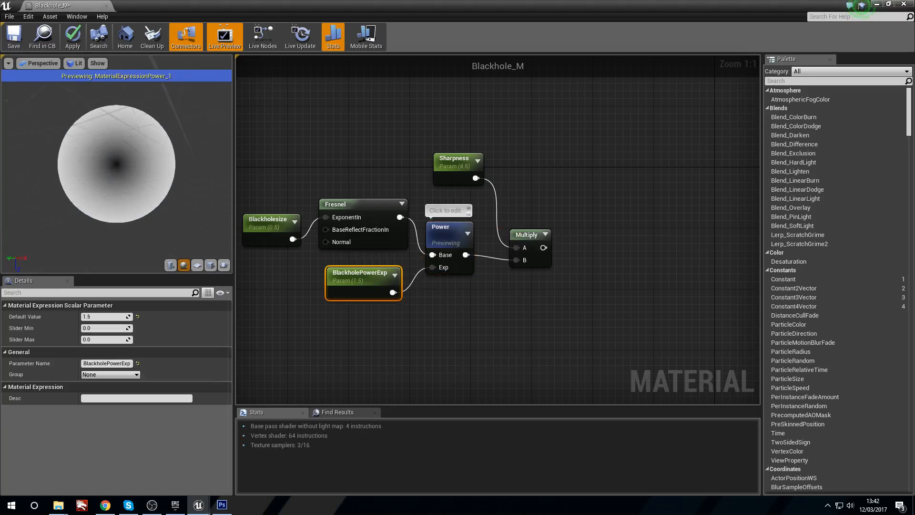
{"action": "left_click_drag", "start_coordinate": [293, 245], "coordinate": [293, 237]}
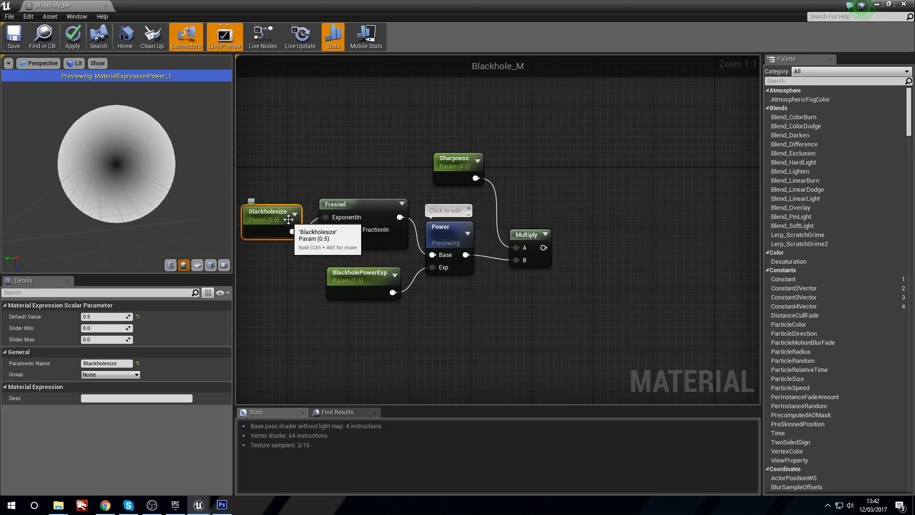
Step: Try a Blackholesize default value of about 1.479 and preview the Fresnel and Power nodes with it
{"action": "left_click_drag", "start_coordinate": [97, 317], "coordinate": [106, 317]}
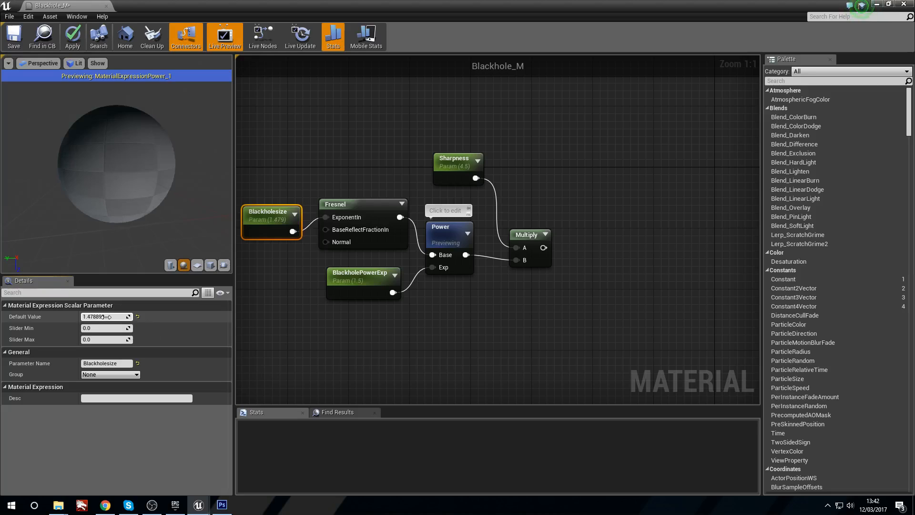
{"action": "right_click", "coordinate": [349, 210]}
{"action": "left_click", "coordinate": [384, 216]}
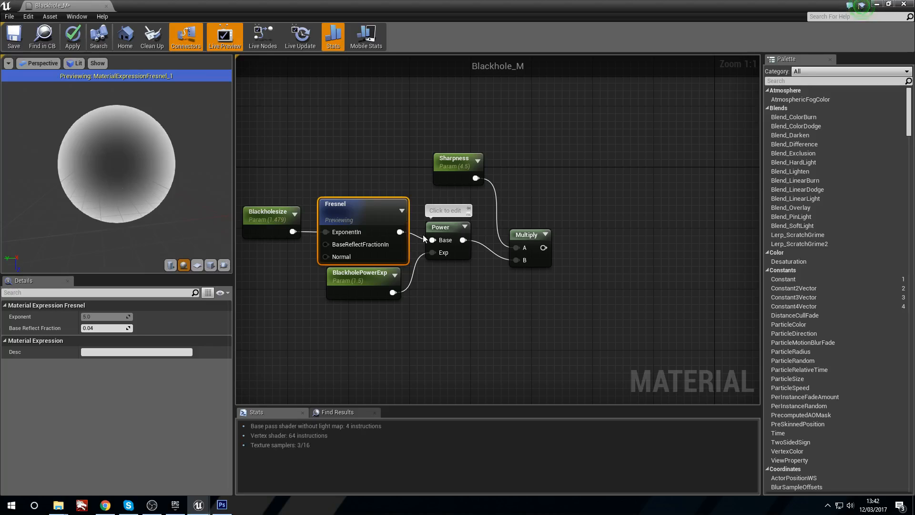
{"action": "right_click", "coordinate": [441, 228]}
{"action": "left_click", "coordinate": [466, 238]}
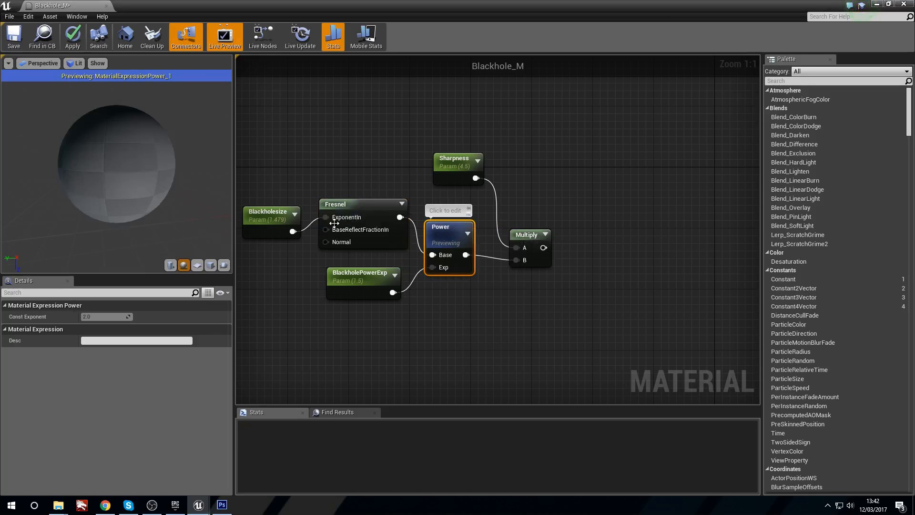
Step: Set the Blackholesize parameter's default value to 0.5
{"action": "left_click", "coordinate": [269, 224]}
{"action": "left_click", "coordinate": [126, 316]}
{"action": "type", "text": ".4"}
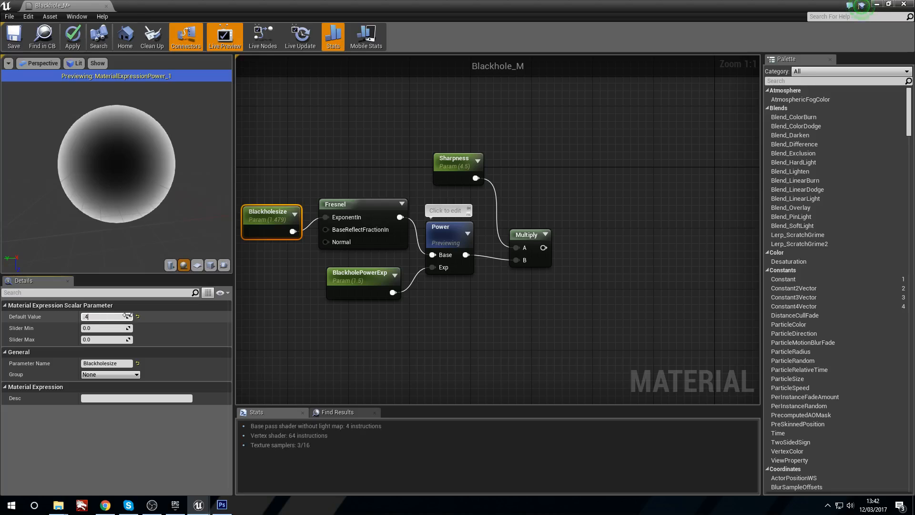
{"action": "key", "text": "BackSpace"}
{"action": "type", "text": "5"}
{"action": "key", "text": "Return"}
Step: Preview the Multiply node, move it slightly upwards, and stop previewing it
{"action": "right_click", "coordinate": [537, 232]}
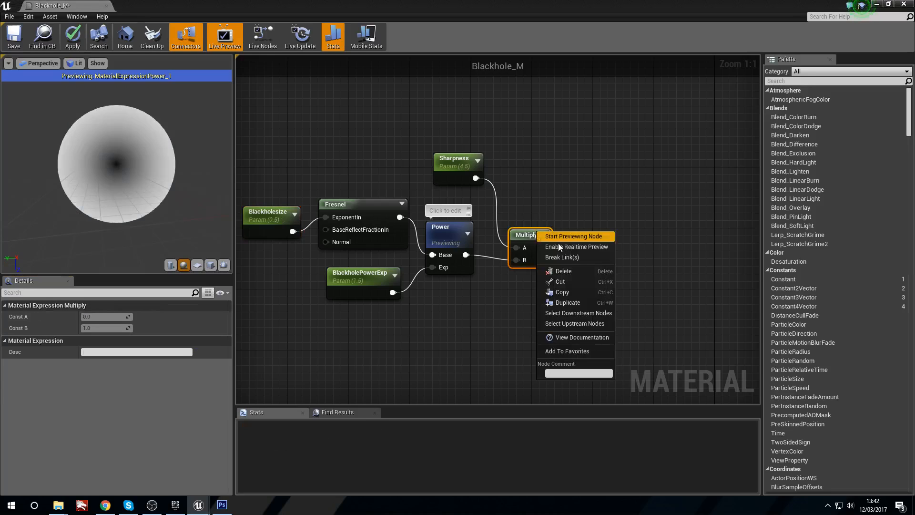
{"action": "left_click", "coordinate": [560, 237]}
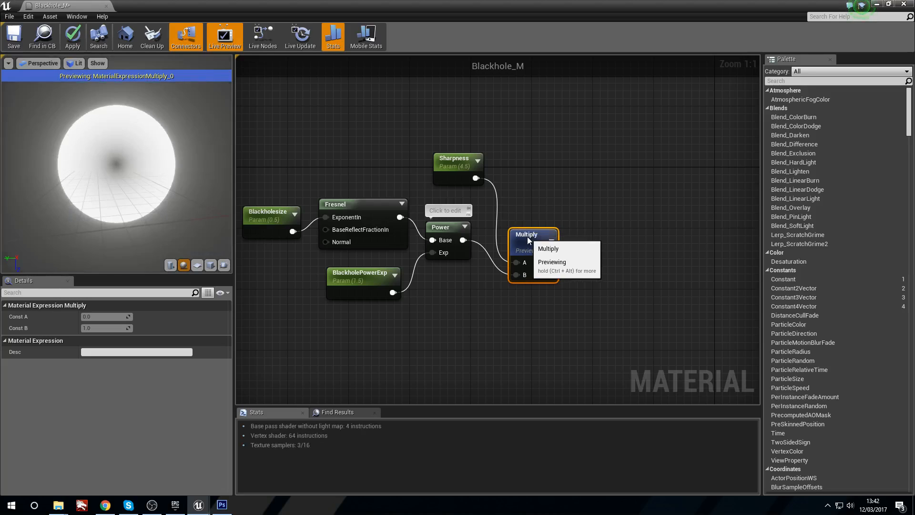
{"action": "left_click_drag", "start_coordinate": [530, 241], "coordinate": [523, 219]}
{"action": "right_click", "coordinate": [522, 219]}
{"action": "left_click", "coordinate": [568, 224]}
Step: Add a 1-x node after the Multiply node and connect the Multiply output to it
{"action": "right_click_drag", "start_coordinate": [593, 206], "coordinate": [498, 200]}
{"action": "left_click_drag", "start_coordinate": [363, 167], "coordinate": [354, 182]}
{"action": "left_click", "coordinate": [498, 190]}
{"action": "right_click_drag", "start_coordinate": [510, 230], "coordinate": [422, 196]}
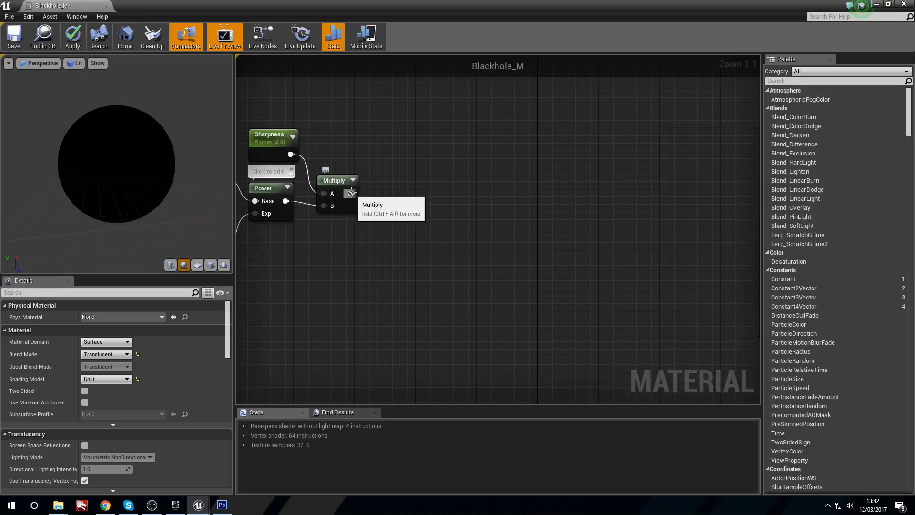
{"action": "left_click", "coordinate": [484, 212]}
{"action": "left_click_drag", "start_coordinate": [500, 224], "coordinate": [408, 217]}
{"action": "left_click_drag", "start_coordinate": [352, 193], "coordinate": [389, 203]}
Step: Preview the 1-x node on the sphere from another angle, and stop previewing it
{"action": "right_click", "coordinate": [437, 171]}
{"action": "left_click", "coordinate": [448, 171]}
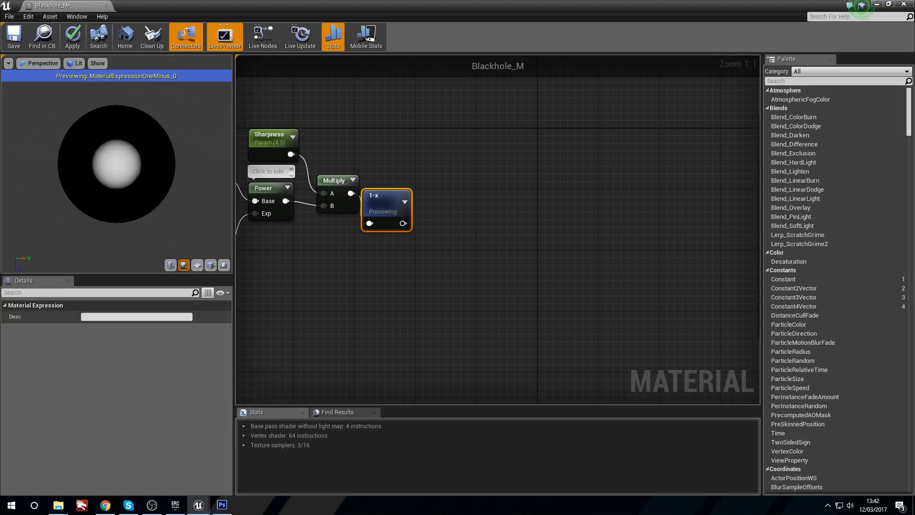
{"action": "mouse_move", "coordinate": [96, 163]}
{"action": "right_mouse_down"}
{"action": "mouse_move", "coordinate": [95, 205]}
{"action": "mouse_move", "coordinate": [96, 161]}
{"action": "right_mouse_up"}
{"action": "right_click", "coordinate": [382, 193]}
{"action": "left_click", "coordinate": [401, 198]}
Step: Move the 1-x node a little further from the Multiply node and collapse its built-in preview
{"action": "left_click_drag", "start_coordinate": [381, 200], "coordinate": [400, 193]}
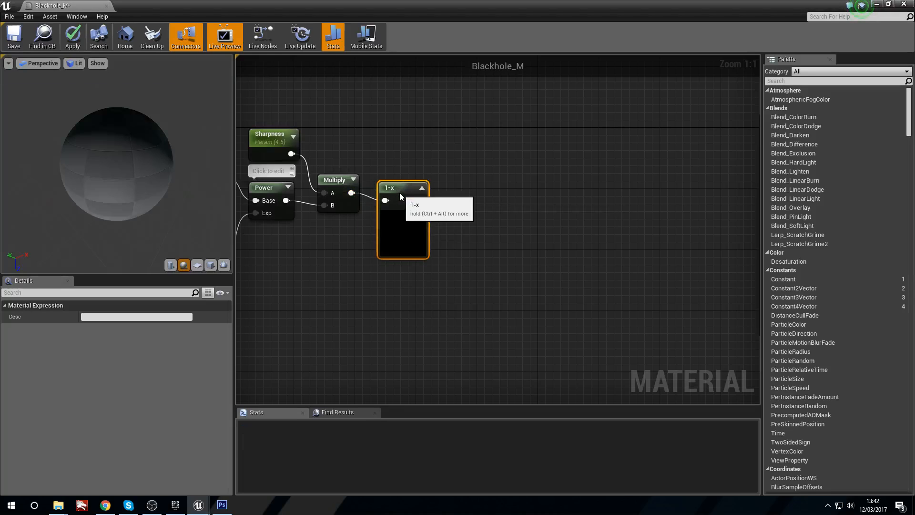
{"action": "right_click", "coordinate": [403, 187]}
{"action": "left_click", "coordinate": [423, 186]}
{"action": "left_click", "coordinate": [421, 187]}
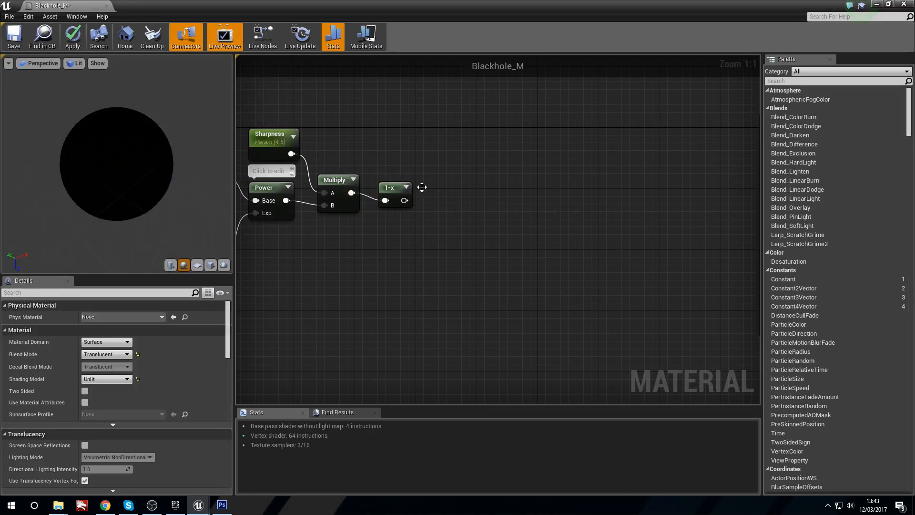
{"action": "left_click", "coordinate": [391, 193]}
Step: Add a Clamp node after the 1-x node and connect the 1-x output to its main input
{"action": "right_click_drag", "start_coordinate": [452, 190], "coordinate": [406, 202]}
{"action": "left_click", "coordinate": [402, 210]}
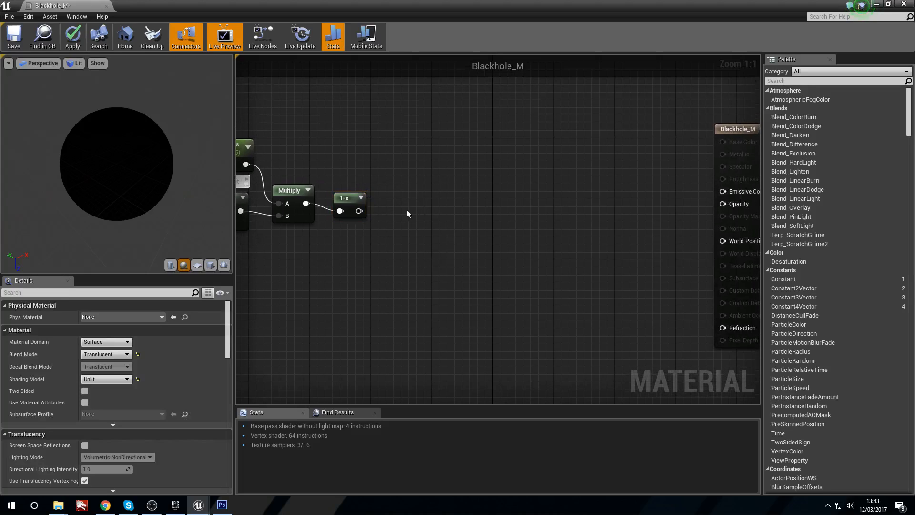
{"action": "right_click", "coordinate": [417, 208]}
{"action": "type", "text": "cla"}
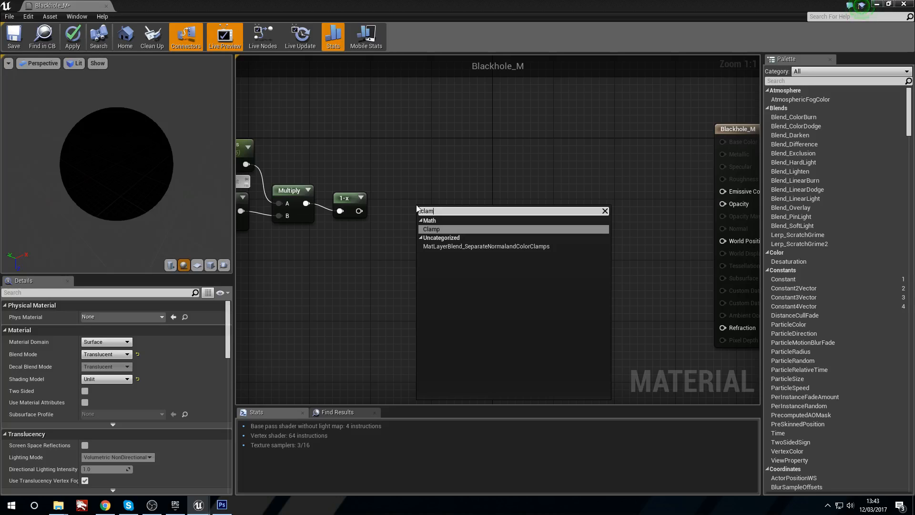
{"action": "type", "text": "m"}
{"action": "key", "text": "Return"}
{"action": "left_click_drag", "start_coordinate": [477, 211], "coordinate": [447, 206]}
{"action": "left_click_drag", "start_coordinate": [360, 211], "coordinate": [427, 202]}
Step: Preview the Clamp node on the sphere, and stop previewing it
{"action": "right_click_drag", "start_coordinate": [263, 233], "coordinate": [480, 276]}
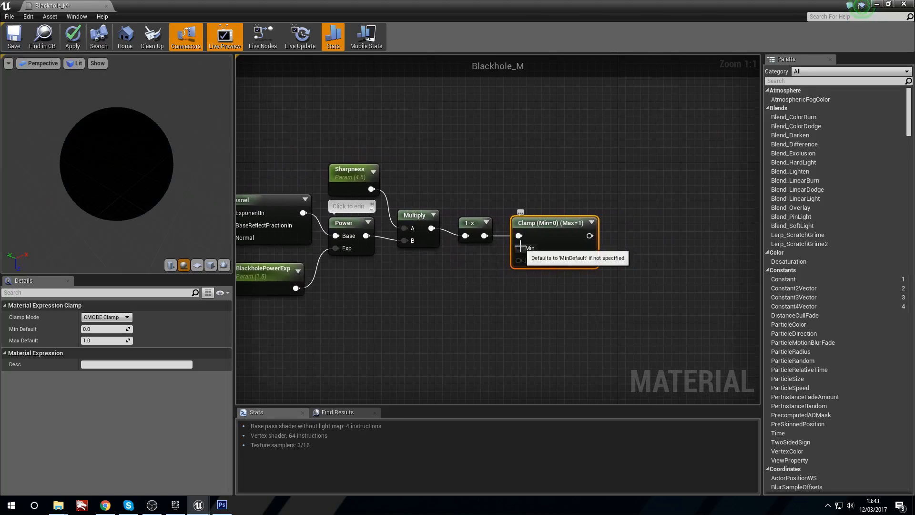
{"action": "right_click", "coordinate": [575, 220]}
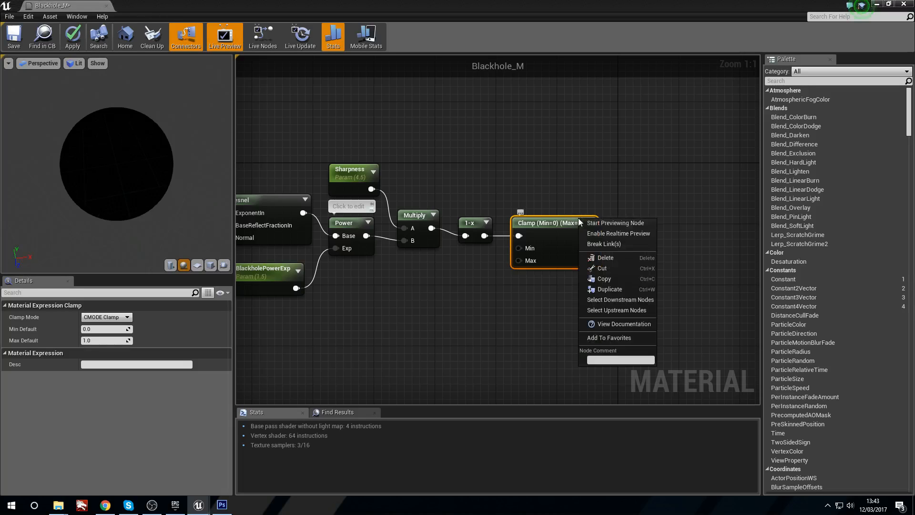
{"action": "left_click", "coordinate": [597, 224]}
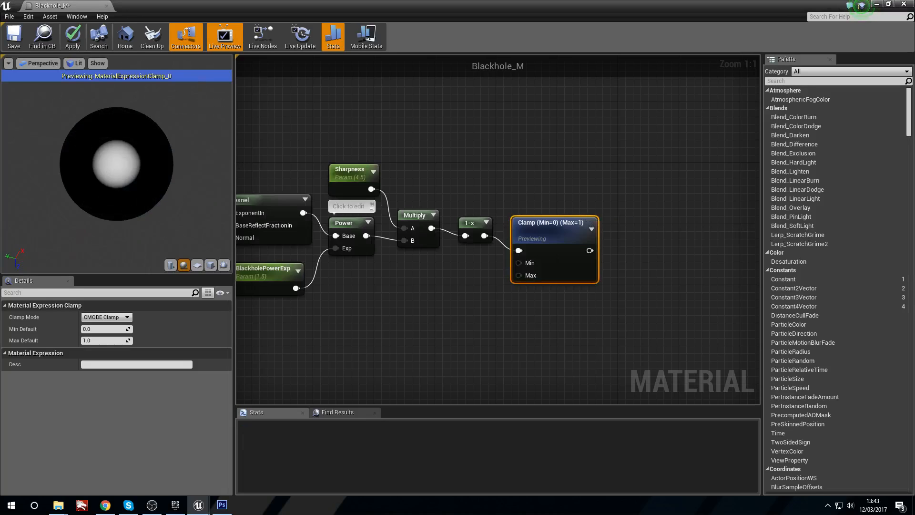
{"action": "right_click", "coordinate": [565, 226]}
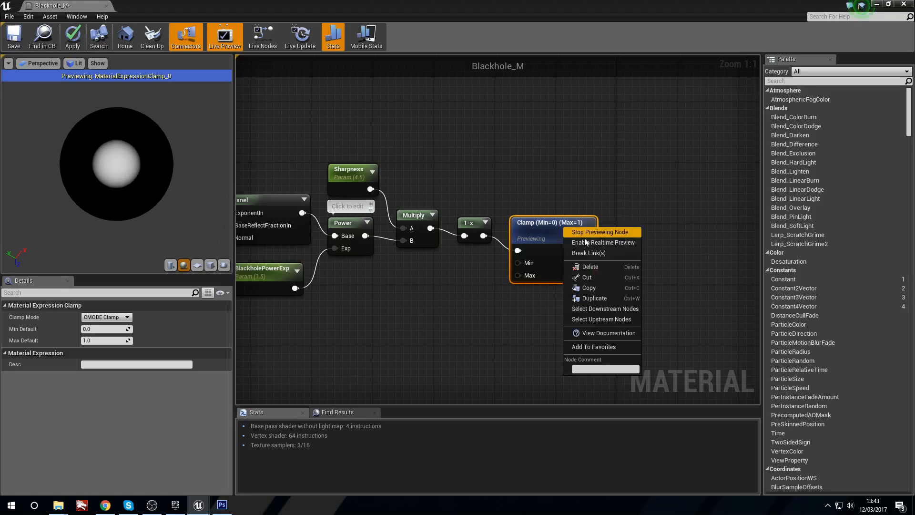
{"action": "left_click", "coordinate": [593, 233]}
Step: Add a second Multiply node between the Clamp node and the Blackhole_M output node
{"action": "right_click_drag", "start_coordinate": [658, 179], "coordinate": [424, 188]}
{"action": "left_click", "coordinate": [428, 203]}
{"action": "right_click_drag", "start_coordinate": [428, 202], "coordinate": [377, 189]}
{"action": "left_click_drag", "start_coordinate": [599, 138], "coordinate": [623, 130]}
{"action": "right_click_drag", "start_coordinate": [365, 181], "coordinate": [485, 209]}
{"action": "right_click_drag", "start_coordinate": [551, 198], "coordinate": [452, 189]}
{"action": "left_click", "coordinate": [453, 197]}
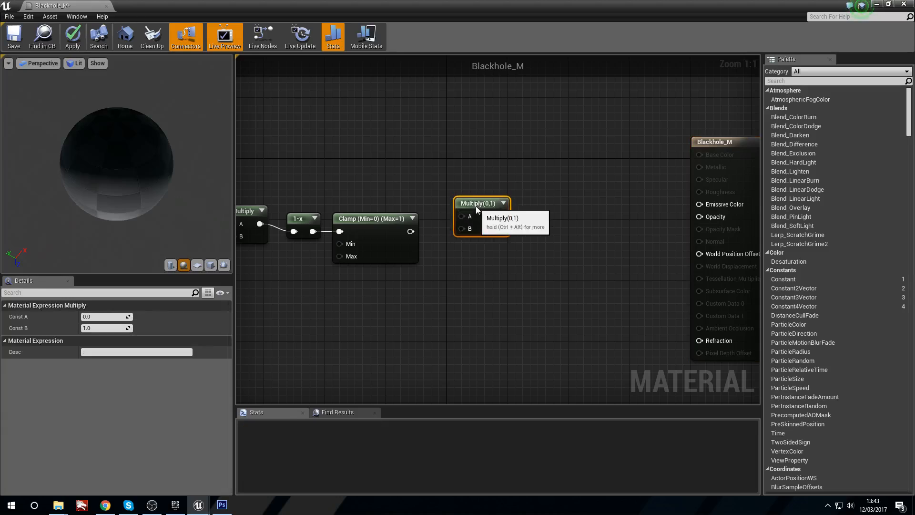
Step: Connect the Clamp output to the new Multiply node's B input and the Sharpness parameter to its A input
{"action": "left_click_drag", "start_coordinate": [410, 232], "coordinate": [471, 231]}
{"action": "right_click_drag", "start_coordinate": [472, 232], "coordinate": [483, 188]}
{"action": "left_click_drag", "start_coordinate": [333, 187], "coordinate": [584, 217]}
Step: Preview the second Multiply node, move it slightly upwards, and stop previewing it
{"action": "right_click", "coordinate": [600, 203]}
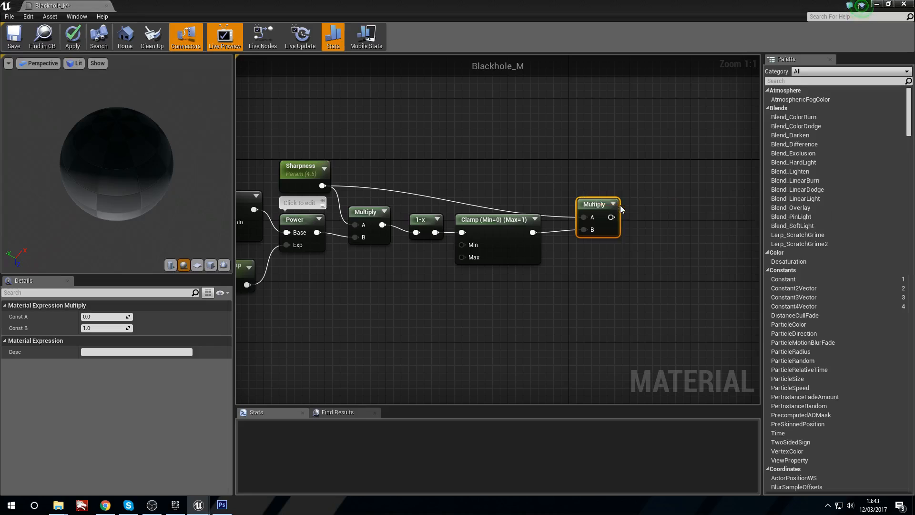
{"action": "left_click", "coordinate": [619, 206]}
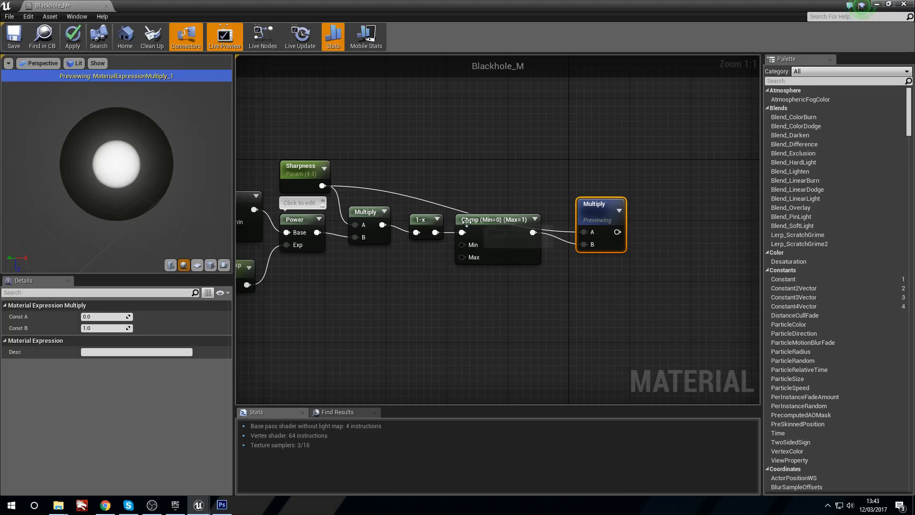
{"action": "right_click_drag", "start_coordinate": [475, 205], "coordinate": [388, 203]}
{"action": "left_click_drag", "start_coordinate": [507, 202], "coordinate": [507, 188]}
{"action": "right_click_drag", "start_coordinate": [508, 201], "coordinate": [502, 202]}
{"action": "right_click", "coordinate": [502, 202]}
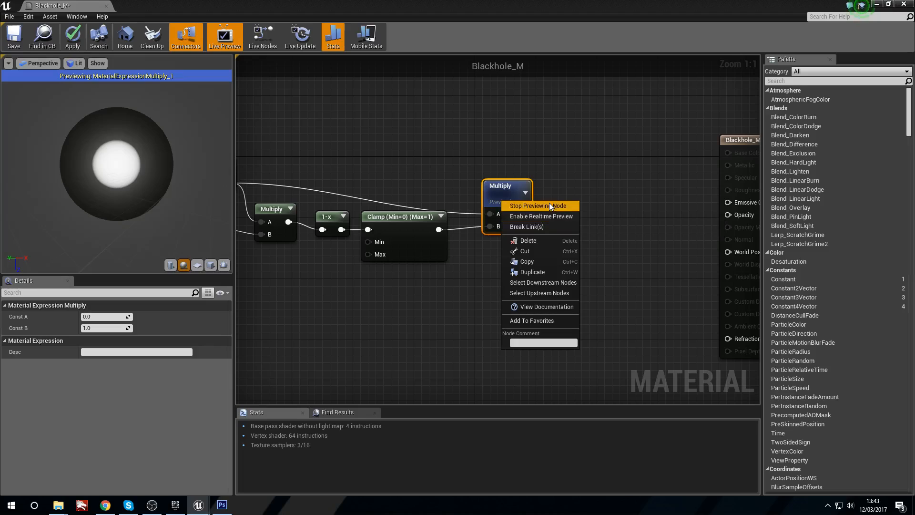
{"action": "left_click", "coordinate": [549, 203]}
Step: Connect the second Multiply node's output to Blackhole_M's Opacity input and inspect the result on the preview sphere
{"action": "right_click_drag", "start_coordinate": [607, 210], "coordinate": [507, 216]}
{"action": "left_click_drag", "start_coordinate": [419, 204], "coordinate": [629, 222]}
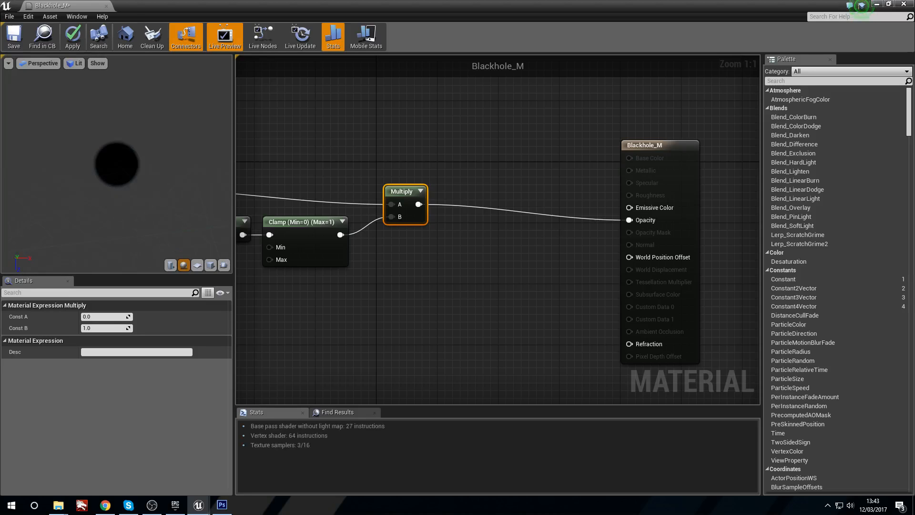
{"action": "left_click_drag", "start_coordinate": [117, 164], "coordinate": [143, 164]}
{"action": "right_click_drag", "start_coordinate": [143, 163], "coordinate": [143, 193]}
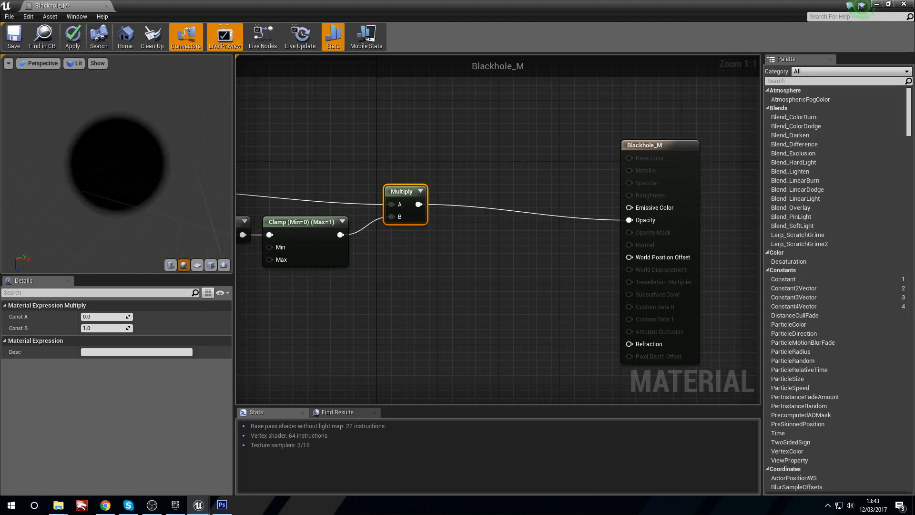
{"action": "right_click_drag", "start_coordinate": [143, 193], "coordinate": [143, 176]}
{"action": "mouse_move", "coordinate": [137, 120]}
{"action": "right_mouse_down"}
{"action": "mouse_move", "coordinate": [138, 139]}
{"action": "mouse_move", "coordinate": [137, 129]}
{"action": "right_mouse_up"}
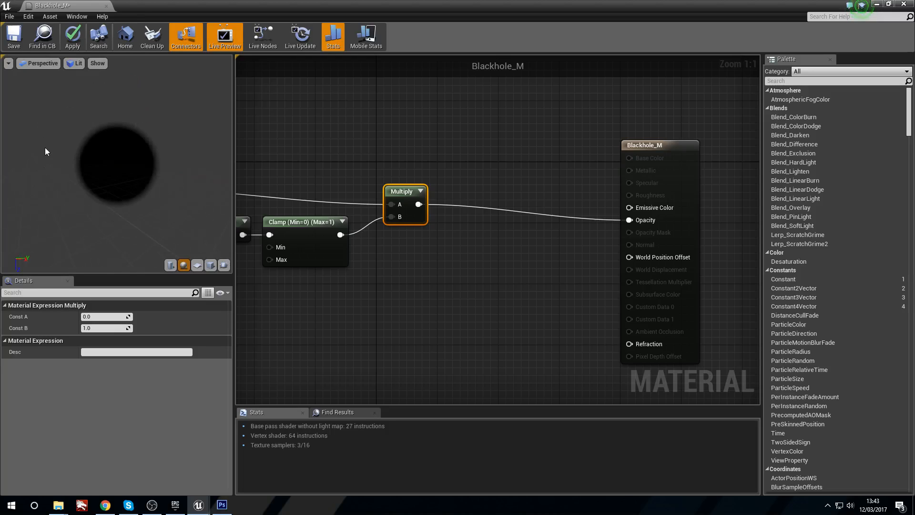
Step: Inspect the material on the cube preview mesh, and switch back to the sphere
{"action": "left_click", "coordinate": [210, 266]}
{"action": "left_click_drag", "start_coordinate": [82, 181], "coordinate": [155, 198]}
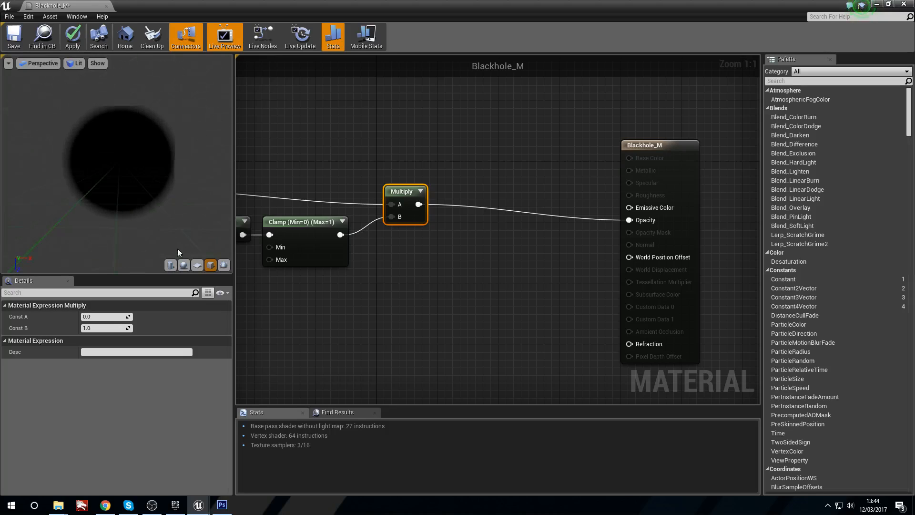
{"action": "left_click", "coordinate": [184, 266]}
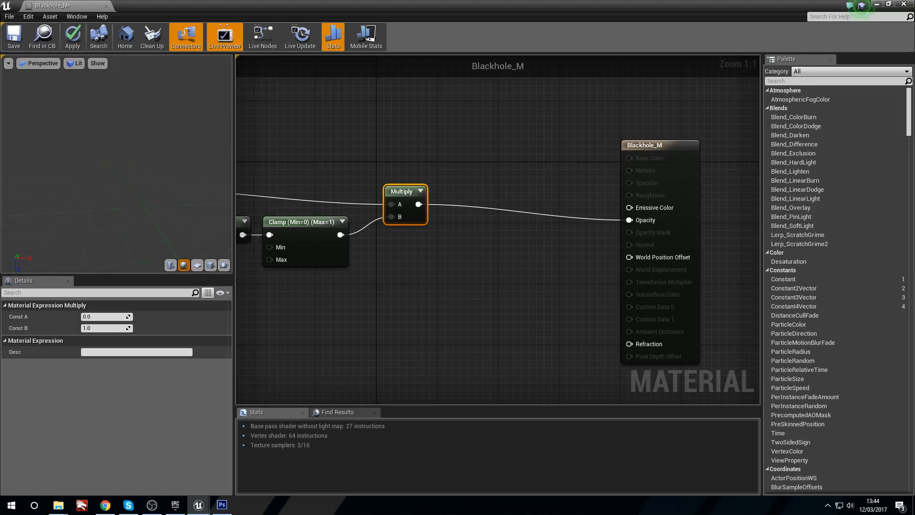
Step: Add a Constant node with value 0 and connect it to Blackhole_M's Emissive Color input
{"action": "right_click_drag", "start_coordinate": [507, 182], "coordinate": [528, 208]}
{"action": "left_click", "coordinate": [512, 199]}
{"action": "right_click", "coordinate": [513, 198]}
{"action": "left_click", "coordinate": [491, 192]}
{"action": "key", "text": "1"}
{"action": "left_click", "coordinate": [498, 200]}
{"action": "mouse_move", "coordinate": [508, 214]}
{"action": "left_mouse_down"}
{"action": "mouse_move", "coordinate": [589, 241]}
{"action": "mouse_move", "coordinate": [507, 223]}
{"action": "left_mouse_up"}
{"action": "left_click", "coordinate": [436, 208]}
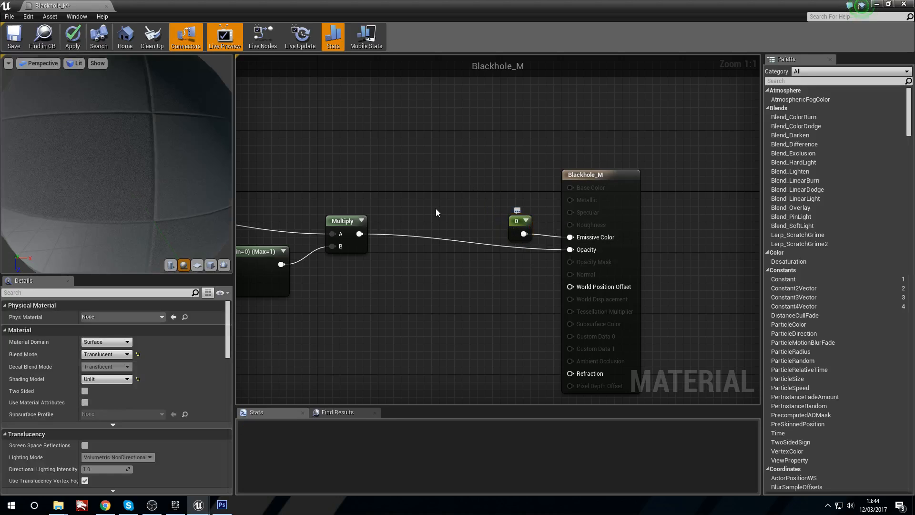
Step: Review the whole node chain from the Blackholesize parameter through to Blackhole_M's Opacity and Refraction inputs
{"action": "right_click_drag", "start_coordinate": [436, 208], "coordinate": [506, 206]}
{"action": "right_click_drag", "start_coordinate": [362, 299], "coordinate": [574, 249]}
{"action": "right_click_drag", "start_coordinate": [364, 268], "coordinate": [591, 226]}
{"action": "right_click_drag", "start_coordinate": [526, 253], "coordinate": [461, 230]}
{"action": "scroll", "coordinate": [461, 230], "scroll_direction": "down", "scroll_amount": 2}
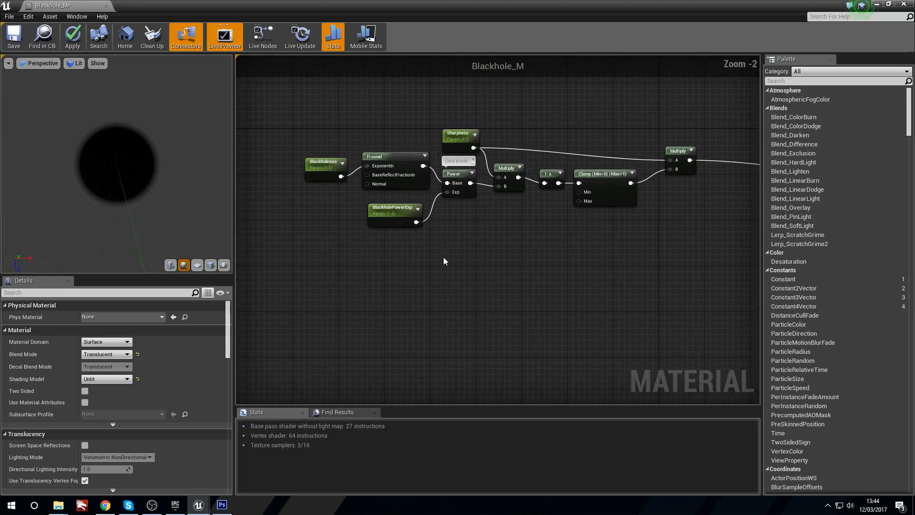
{"action": "left_click_drag", "start_coordinate": [603, 147], "coordinate": [597, 147]}
{"action": "left_click", "coordinate": [503, 188]}
{"action": "right_click_drag", "start_coordinate": [449, 259], "coordinate": [492, 220]}
{"action": "right_click_drag", "start_coordinate": [602, 222], "coordinate": [459, 210]}
{"action": "right_click_drag", "start_coordinate": [515, 204], "coordinate": [418, 231]}
{"action": "scroll", "coordinate": [634, 229], "scroll_direction": "up", "scroll_amount": 2}
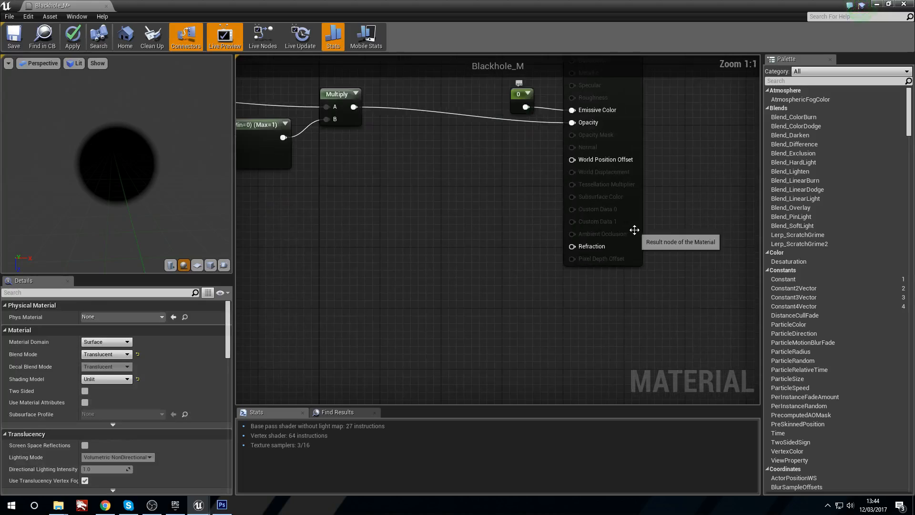
Step: Duplicate the existing Fresnel node and place the copy below the opacity chain
{"action": "left_click", "coordinate": [572, 247]}
{"action": "right_click_drag", "start_coordinate": [250, 244], "coordinate": [456, 257]}
{"action": "scroll", "coordinate": [405, 232], "scroll_direction": "down", "scroll_amount": 2}
{"action": "left_click", "coordinate": [329, 130]}
{"action": "left_click", "coordinate": [403, 260]}
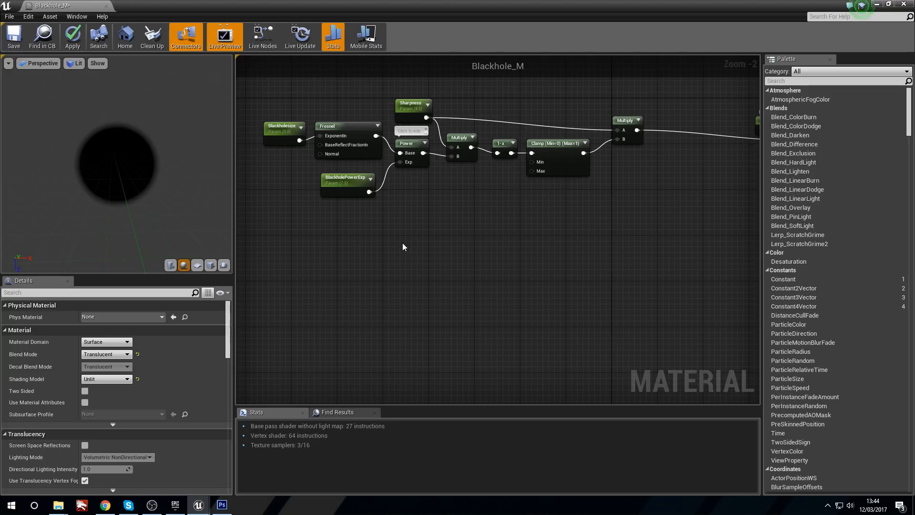
{"action": "right_click_drag", "start_coordinate": [382, 272], "coordinate": [392, 264]}
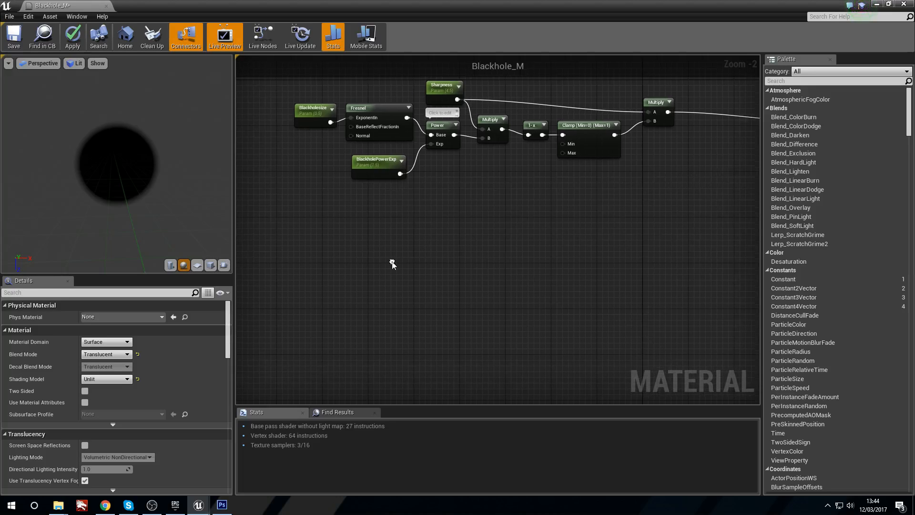
{"action": "left_click", "coordinate": [367, 107]}
{"action": "key", "text": "ctrl+c"}
{"action": "key", "text": "ctrl+v"}
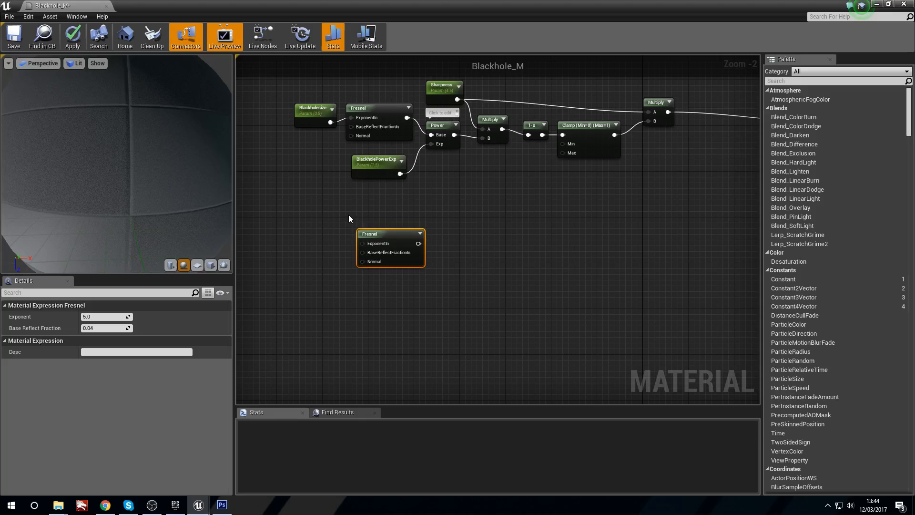
Step: Add a scalar parameter with default value 1 and connect it to the new Fresnel node's ExponentIn input
{"action": "left_click", "coordinate": [326, 231]}
{"action": "right_click_drag", "start_coordinate": [324, 230], "coordinate": [347, 236]}
{"action": "key", "text": "s"}
{"action": "left_click", "coordinate": [322, 245]}
{"action": "scroll", "coordinate": [327, 235], "scroll_direction": "up", "scroll_amount": 2}
{"action": "left_click_drag", "start_coordinate": [360, 275], "coordinate": [404, 253]}
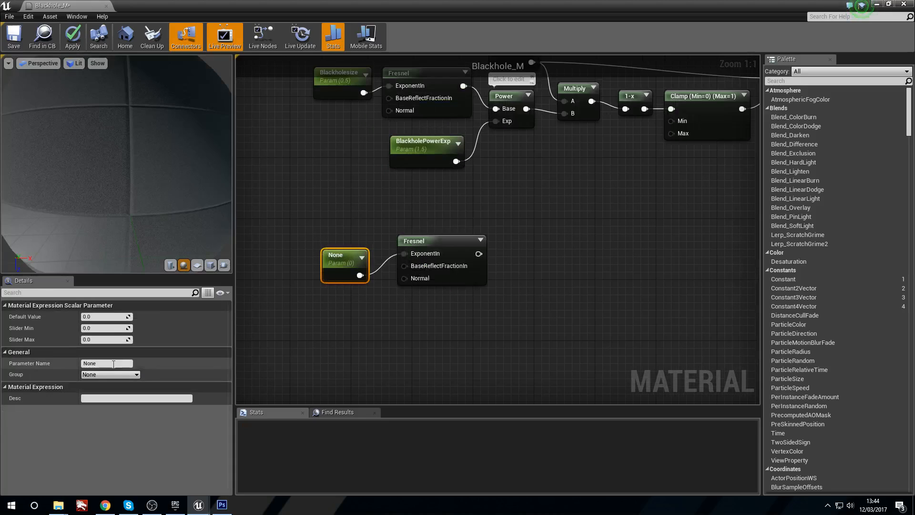
{"action": "left_click", "coordinate": [114, 316]}
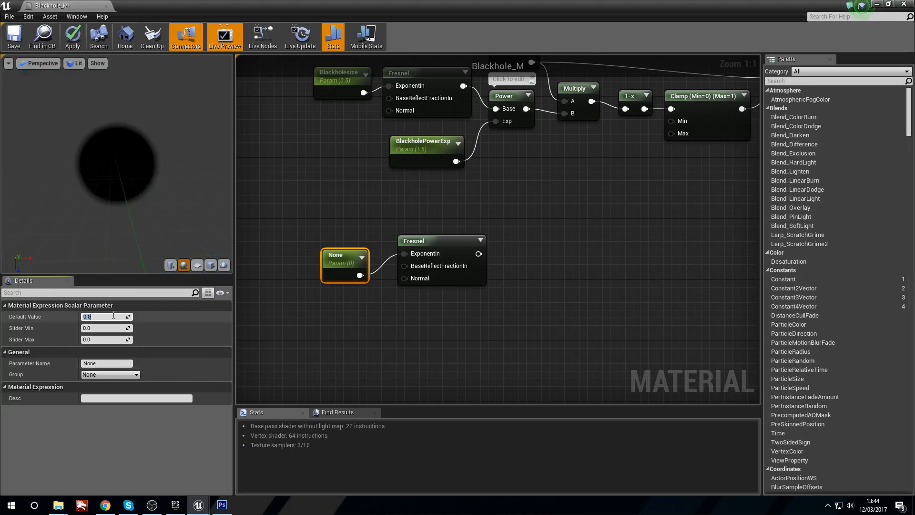
{"action": "left_click", "coordinate": [313, 308]}
{"action": "left_click_drag", "start_coordinate": [428, 243], "coordinate": [413, 251]}
{"action": "left_click", "coordinate": [426, 218]}
Step: Add a Power node and connect the new Fresnel node's output to its Base input
{"action": "right_click_drag", "start_coordinate": [499, 270], "coordinate": [442, 261]}
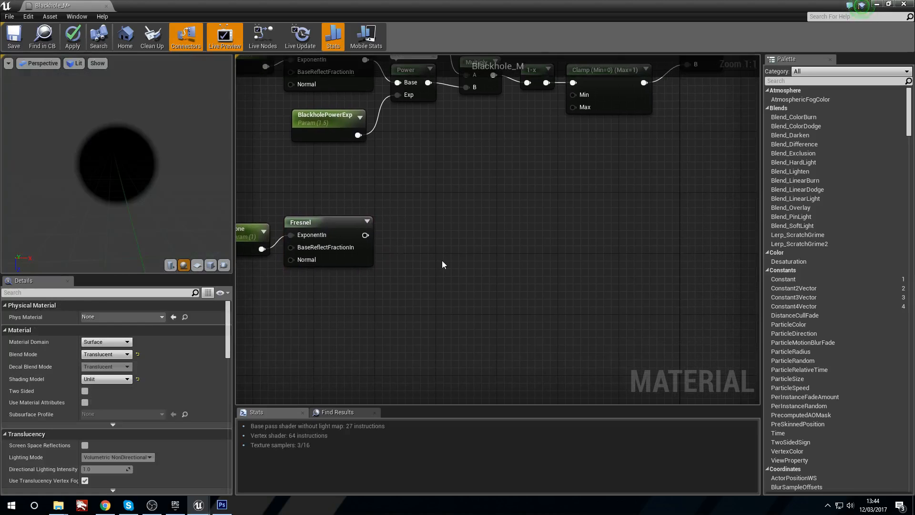
{"action": "right_click", "coordinate": [440, 256]}
{"action": "left_click", "coordinate": [436, 225]}
{"action": "right_click", "coordinate": [431, 236]}
{"action": "type", "text": "pi"}
{"action": "key", "text": "BackSpace"}
{"action": "type", "text": "ow"}
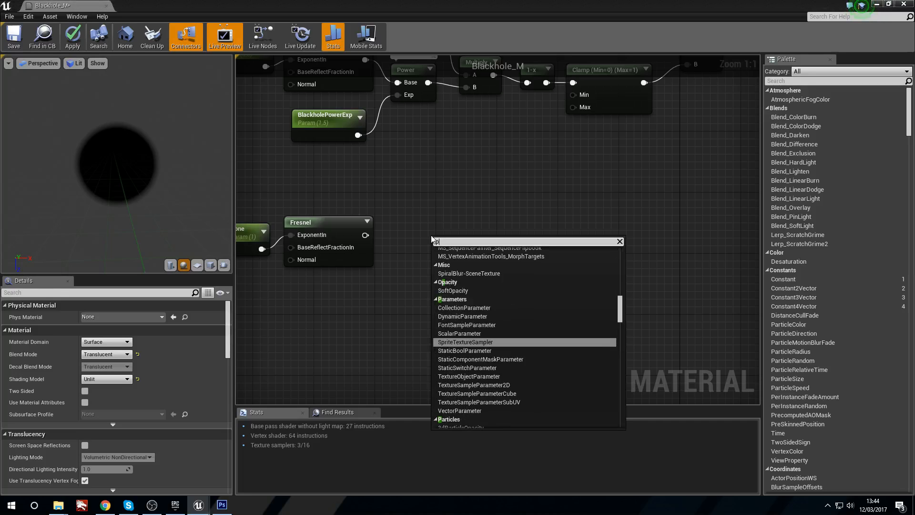
{"action": "key", "text": "Return"}
{"action": "left_click_drag", "start_coordinate": [367, 242], "coordinate": [457, 241]}
{"action": "left_click_drag", "start_coordinate": [358, 218], "coordinate": [366, 226]}
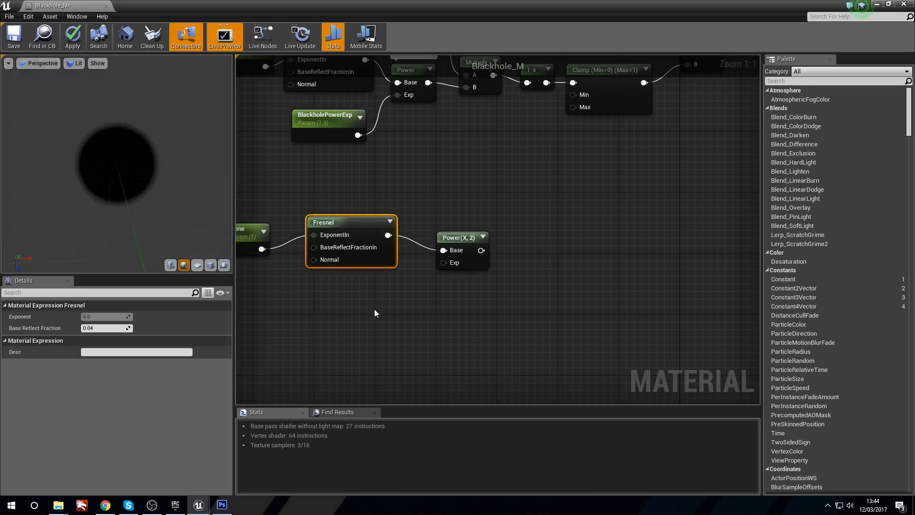
{"action": "right_click", "coordinate": [375, 310]}
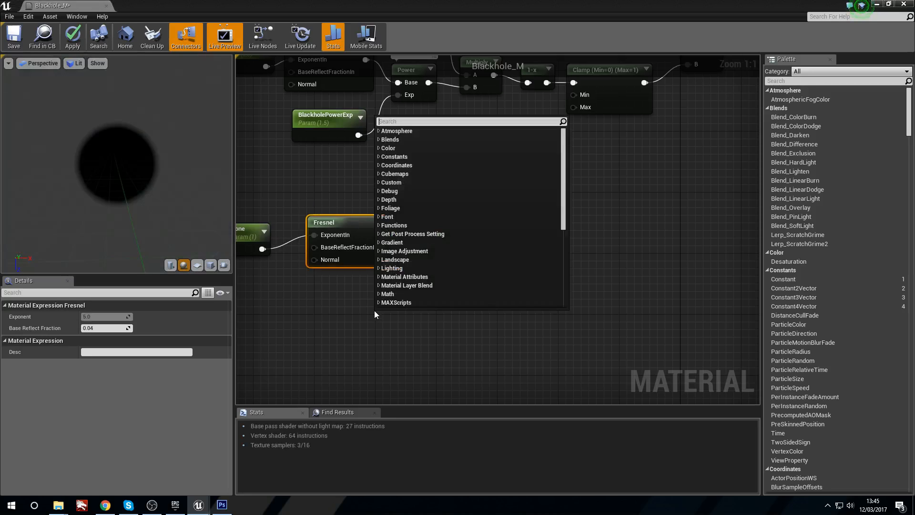
{"action": "type", "text": "0.5"}
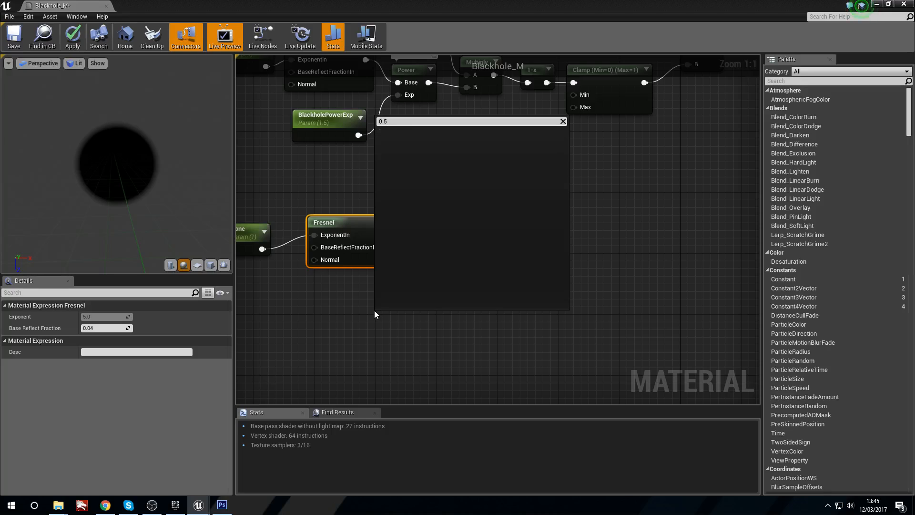
{"action": "left_click", "coordinate": [360, 316]}
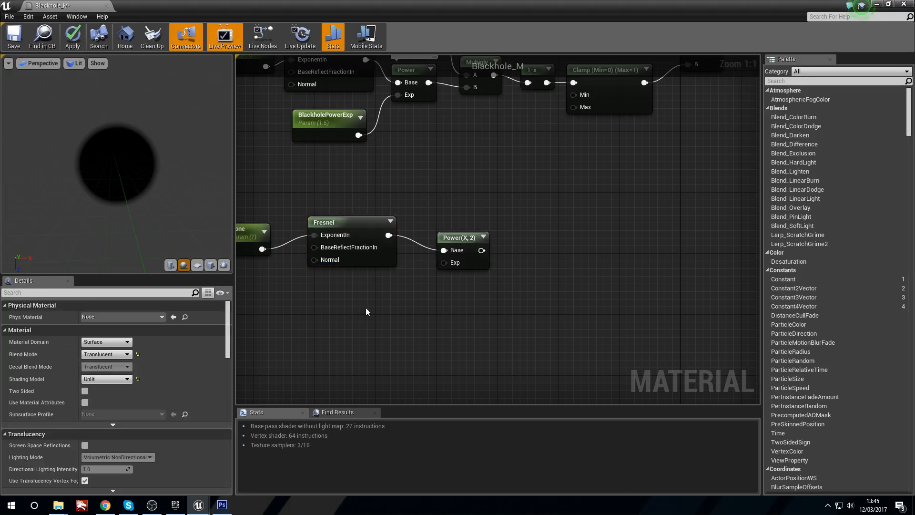
Step: Add a scalar parameter with default value 0.5 and connect it to the new Power node's Exp input
{"action": "left_click", "coordinate": [366, 312]}
{"action": "left_click_drag", "start_coordinate": [404, 333], "coordinate": [444, 263]}
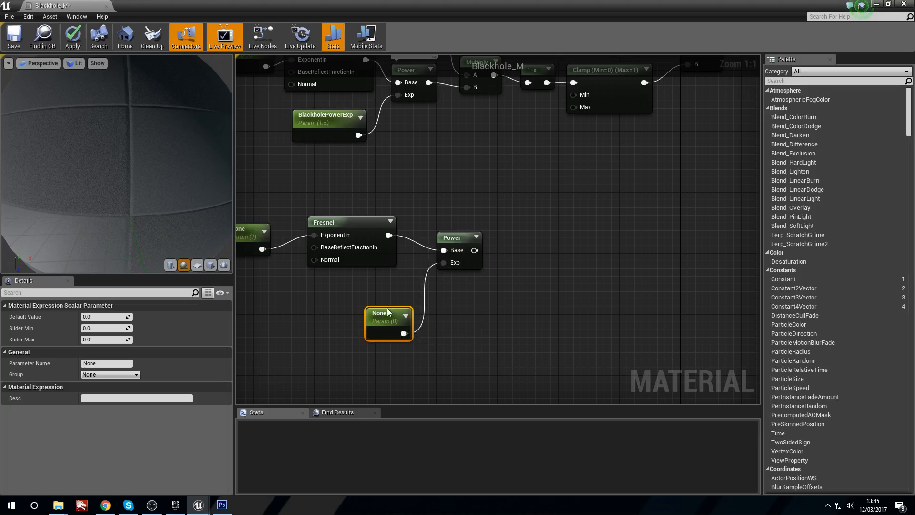
{"action": "left_click", "coordinate": [117, 317]}
{"action": "key", "text": "Return"}
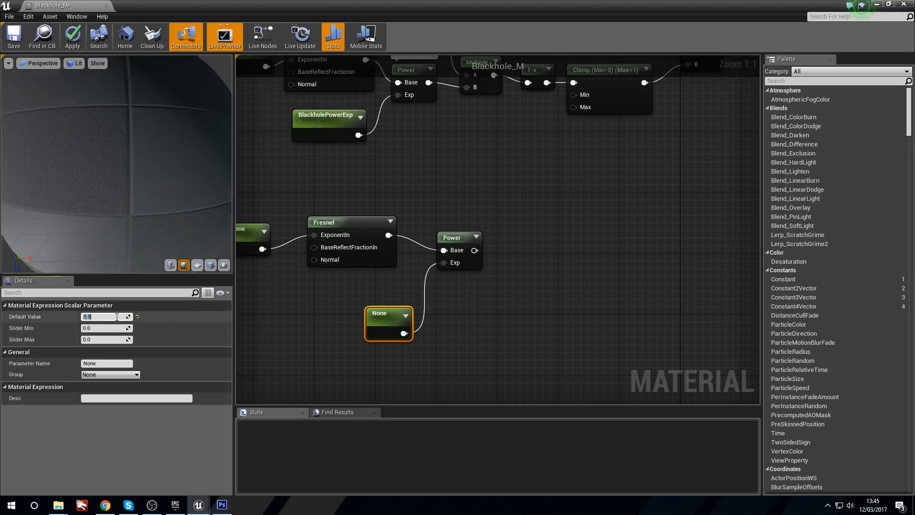
{"action": "left_click_drag", "start_coordinate": [385, 306], "coordinate": [385, 299]}
{"action": "right_click_drag", "start_coordinate": [301, 308], "coordinate": [387, 309]}
{"action": "left_click", "coordinate": [386, 308]}
Step: Set the new Fresnel exponent parameter's default value to 0.5 and name it DistortionSize
{"action": "left_click", "coordinate": [354, 240]}
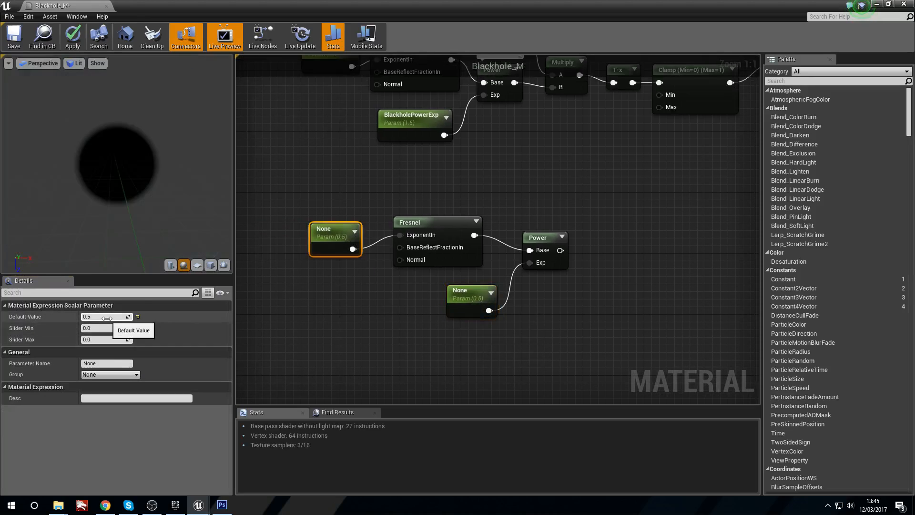
{"action": "left_click", "coordinate": [108, 364]}
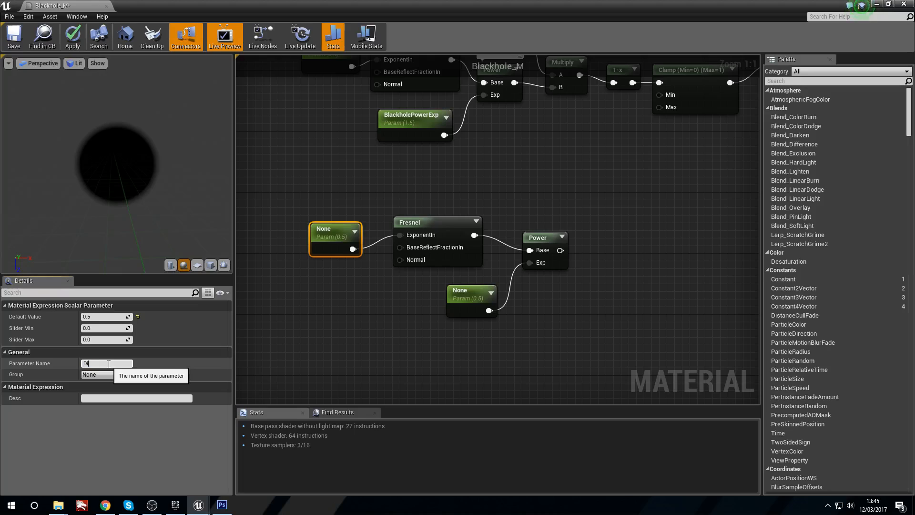
{"action": "type", "text": "DistortionSize"}
{"action": "key", "text": "Return"}
Step: Name the scalar parameter feeding the new Power node's Exp input DistortionPowerExp
{"action": "left_click", "coordinate": [473, 286]}
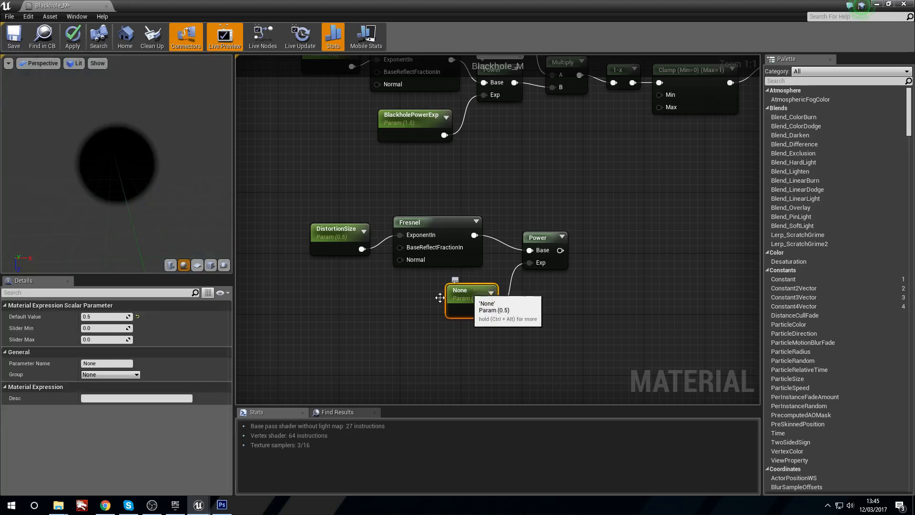
{"action": "left_click", "coordinate": [102, 363]}
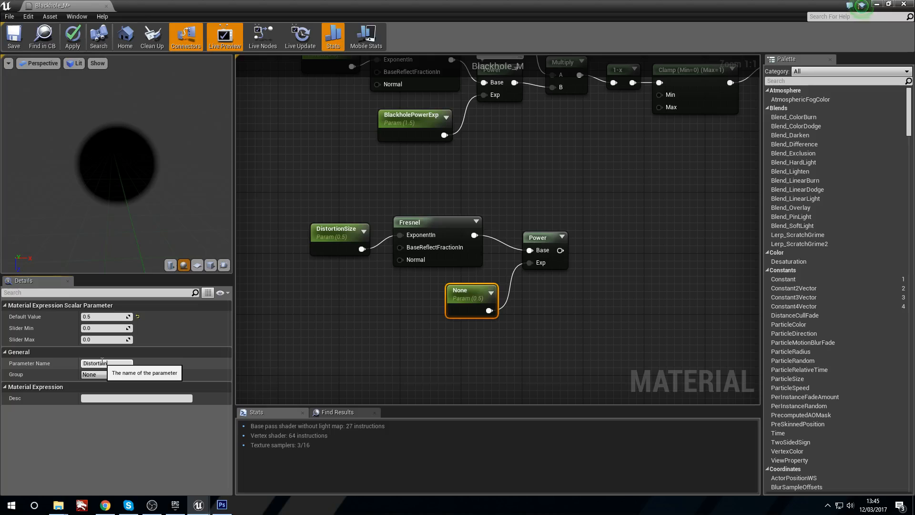
{"action": "type", "text": "DistortionPowerExp"}
{"action": "key", "text": "Return"}
{"action": "left_click", "coordinate": [602, 313]}
Step: Add a Multiply node that multiplies the new Power output by a new scalar parameter with default value 1.5
{"action": "right_click_drag", "start_coordinate": [598, 270], "coordinate": [498, 271]}
{"action": "right_click_drag", "start_coordinate": [430, 232], "coordinate": [374, 245]}
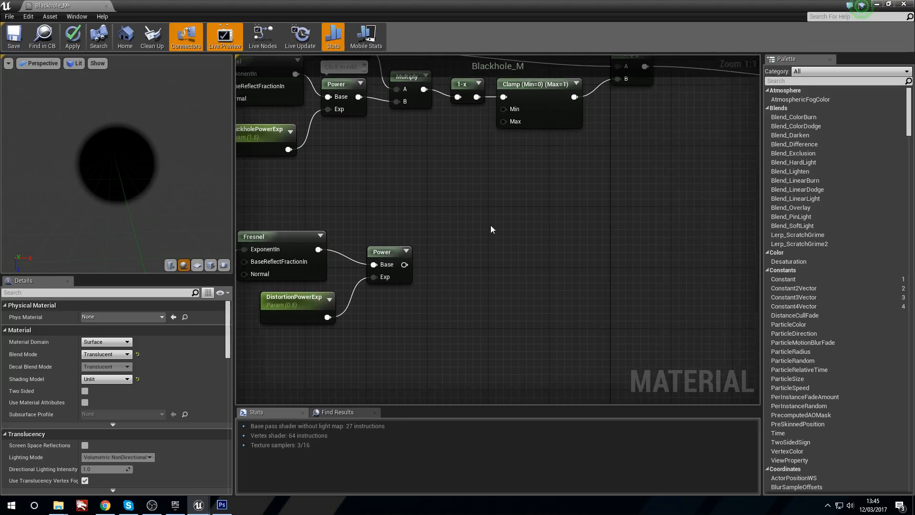
{"action": "left_click", "coordinate": [483, 206]}
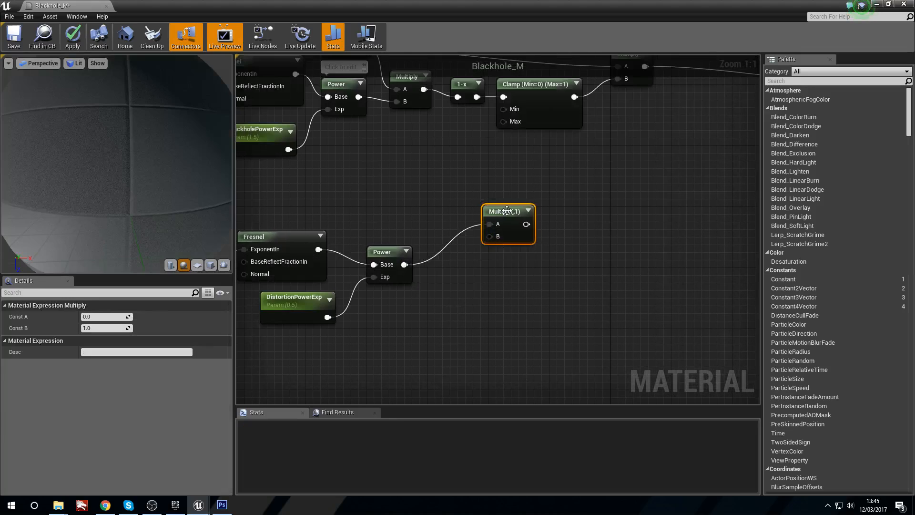
{"action": "left_click_drag", "start_coordinate": [507, 211], "coordinate": [487, 258]}
{"action": "left_click", "coordinate": [404, 336]}
{"action": "left_click_drag", "start_coordinate": [443, 360], "coordinate": [490, 266]}
{"action": "left_click_drag", "start_coordinate": [422, 339], "coordinate": [416, 303]}
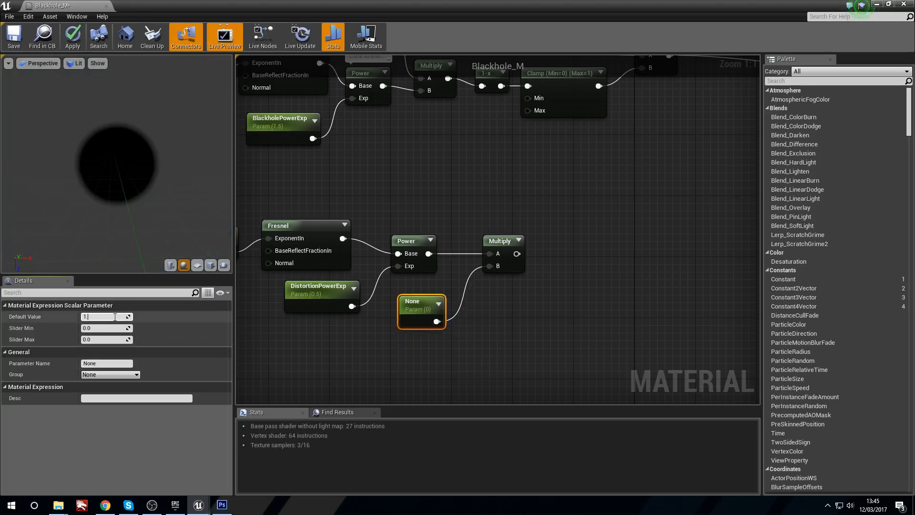
{"action": "key", "text": "Return"}
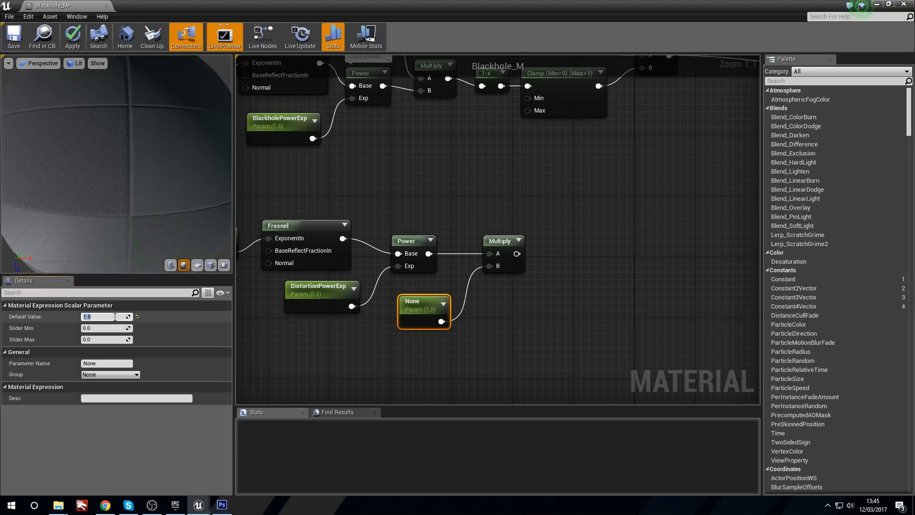
Step: Name the parameter feeding the new Multiply node's B input DistortionSharpness and place it beneath the Power node
{"action": "left_click", "coordinate": [105, 363]}
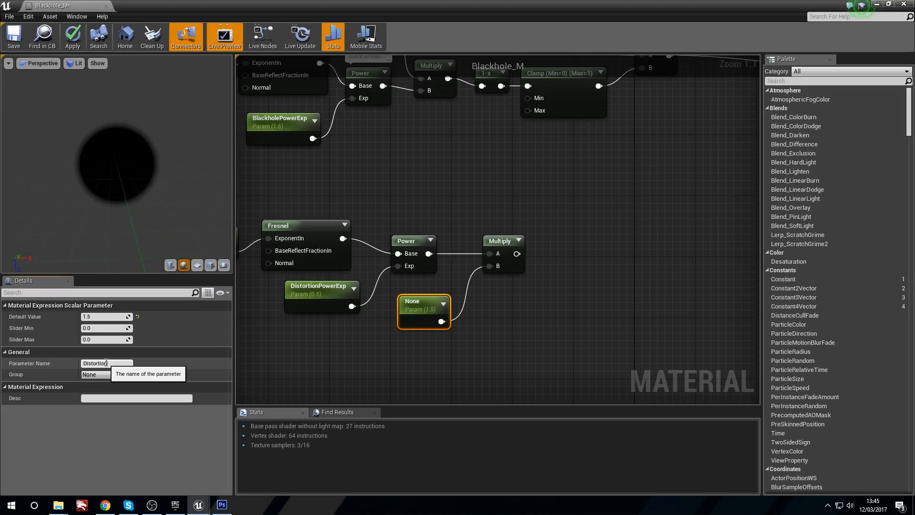
{"action": "type", "text": "DistortionSharpness"}
{"action": "key", "text": "Return"}
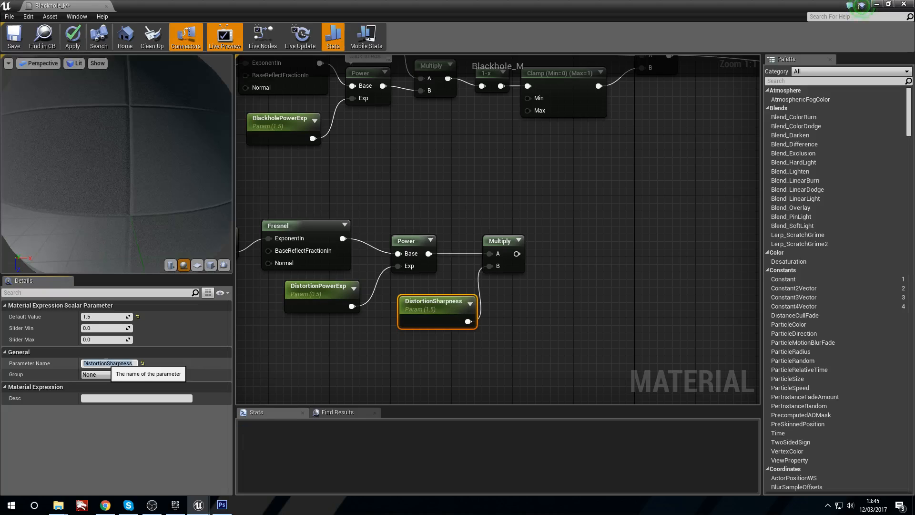
{"action": "left_click_drag", "start_coordinate": [423, 314], "coordinate": [416, 298]}
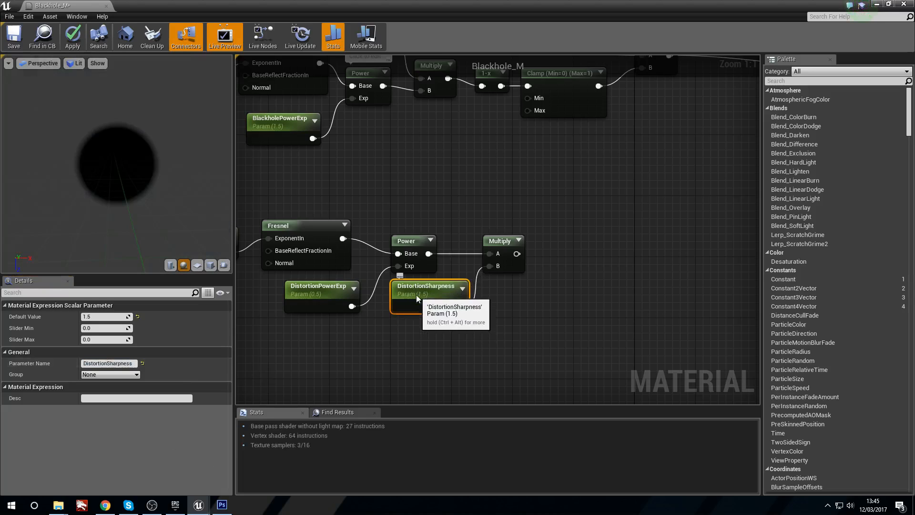
{"action": "left_click", "coordinate": [562, 270]}
{"action": "left_click_drag", "start_coordinate": [505, 245], "coordinate": [497, 245]}
Step: Add a Clamp node and feed it from the lower Multiply node's output
{"action": "left_click", "coordinate": [583, 267]}
{"action": "right_click_drag", "start_coordinate": [584, 267], "coordinate": [511, 282]}
{"action": "right_click", "coordinate": [503, 273]}
{"action": "type", "text": "clamp"}
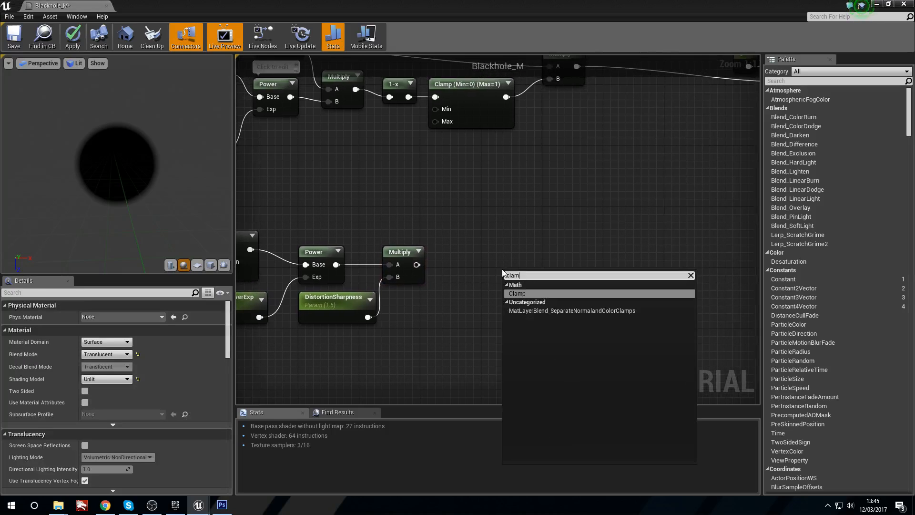
{"action": "key", "text": "Return"}
{"action": "left_click_drag", "start_coordinate": [522, 289], "coordinate": [474, 264]}
Step: Connect the lower Clamp node's output to Blackhole_M's Refraction input, tidy its position and apply the material changes
{"action": "left_click", "coordinate": [616, 270]}
{"action": "right_click_drag", "start_coordinate": [617, 270], "coordinate": [419, 305]}
{"action": "left_click_drag", "start_coordinate": [362, 294], "coordinate": [644, 233]}
{"action": "right_click_drag", "start_coordinate": [288, 237], "coordinate": [404, 253]}
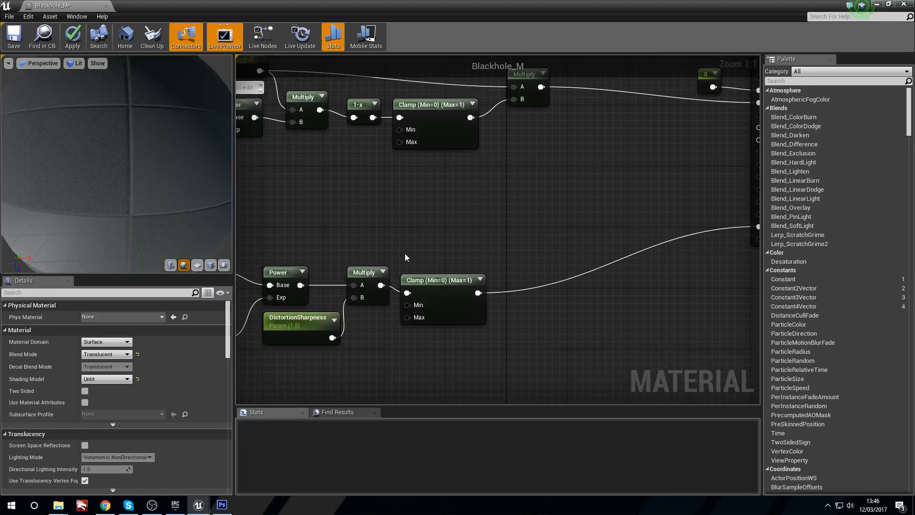
{"action": "left_click_drag", "start_coordinate": [410, 286], "coordinate": [432, 278]}
{"action": "right_click_drag", "start_coordinate": [253, 207], "coordinate": [299, 211]}
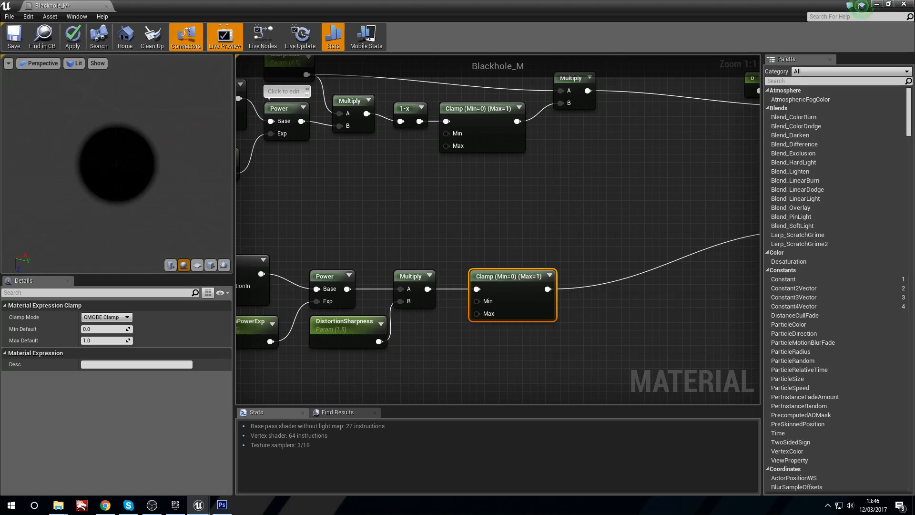
{"action": "left_click", "coordinate": [67, 37]}
Step: Search all project content for "sphere" and place the MaterialSphere mesh above the floor in the level
{"action": "scroll", "coordinate": [413, 215], "scroll_direction": "down", "scroll_amount": 3}
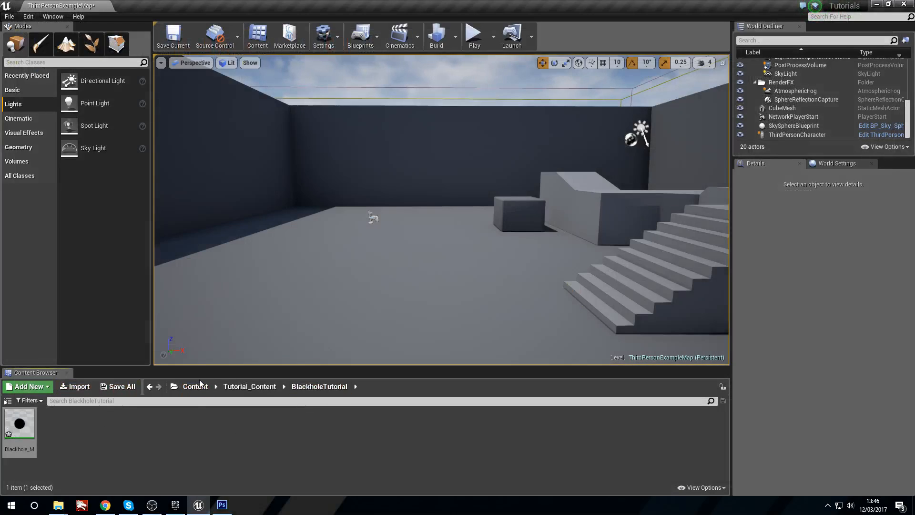
{"action": "left_click", "coordinate": [195, 386]}
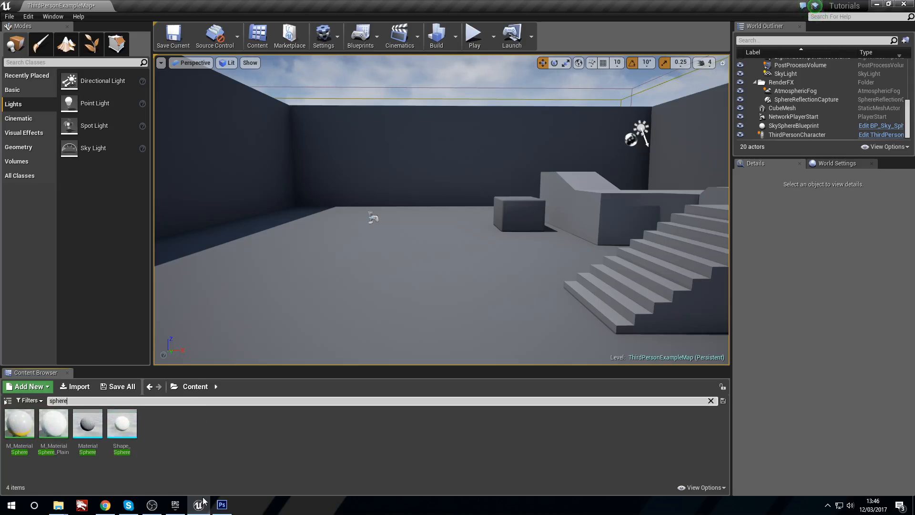
{"action": "left_click_drag", "start_coordinate": [88, 424], "coordinate": [365, 188]}
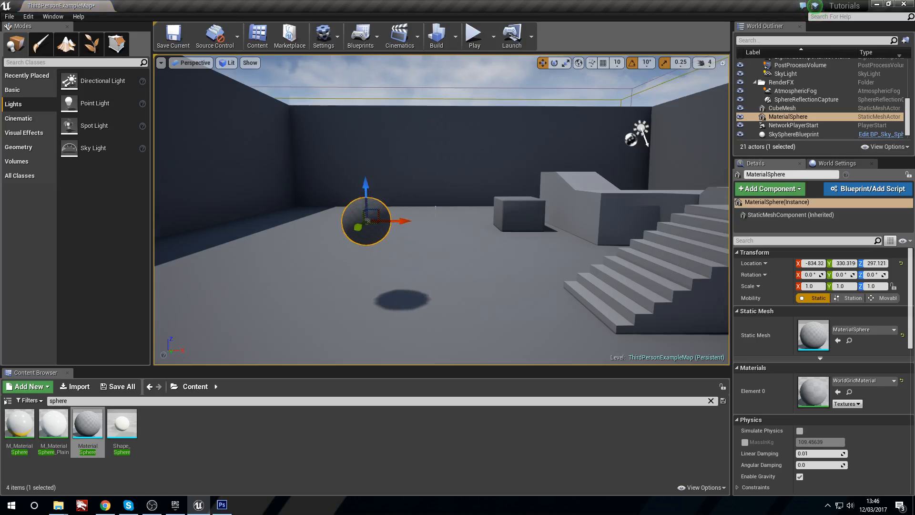
{"action": "key", "text": "f"}
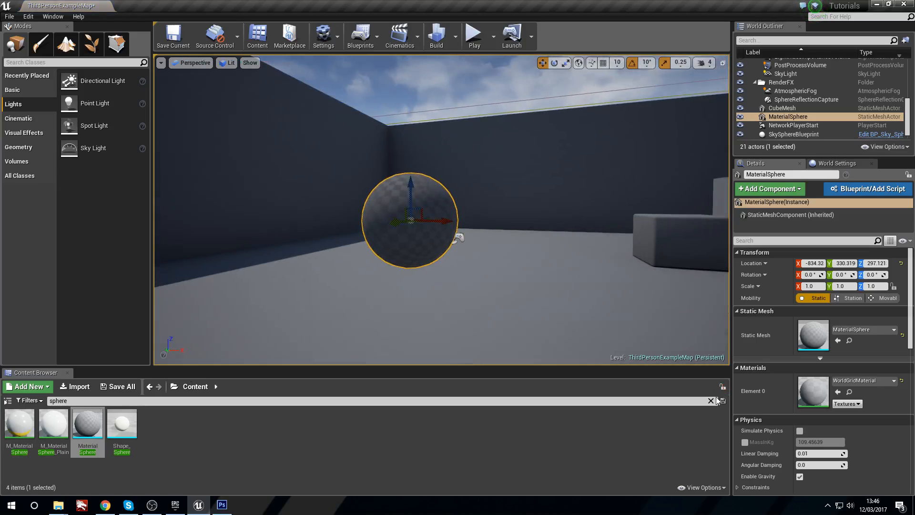
Step: Assign Blackhole_M from the BlackholeTutorial folder to the placed sphere's Element 0 material slot
{"action": "left_click", "coordinate": [710, 400]}
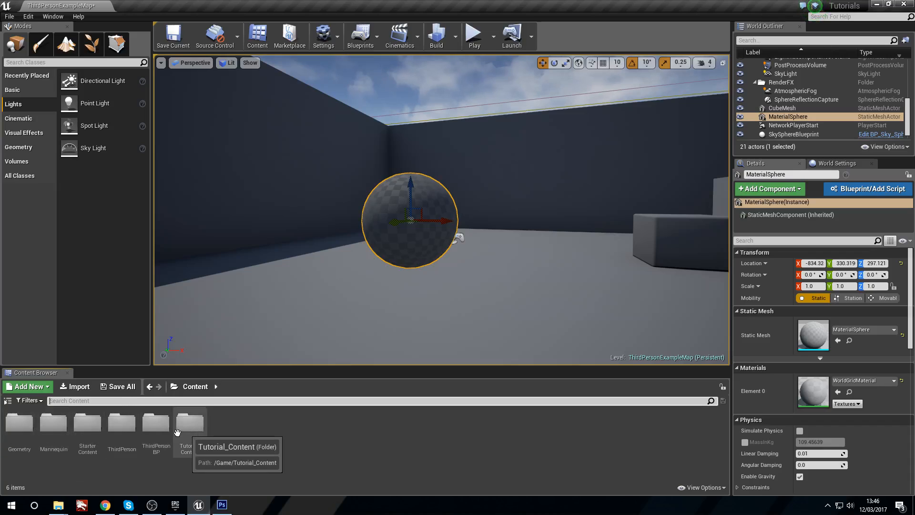
{"action": "double_click", "coordinate": [191, 424]}
{"action": "double_click", "coordinate": [19, 424]}
{"action": "left_click_drag", "start_coordinate": [19, 424], "coordinate": [835, 392]}
Step: Examine the black hole sphere and its background distortion in the level from several distances and angles
{"action": "right_click_drag", "start_coordinate": [372, 224], "coordinate": [519, 248]}
{"action": "key", "text": "w"}
{"action": "key", "text": "s"}
{"action": "key", "text": "d"}
{"action": "key", "text": "s"}
{"action": "key", "text": "a"}
{"action": "right_click_drag", "start_coordinate": [439, 248], "coordinate": [384, 267]}
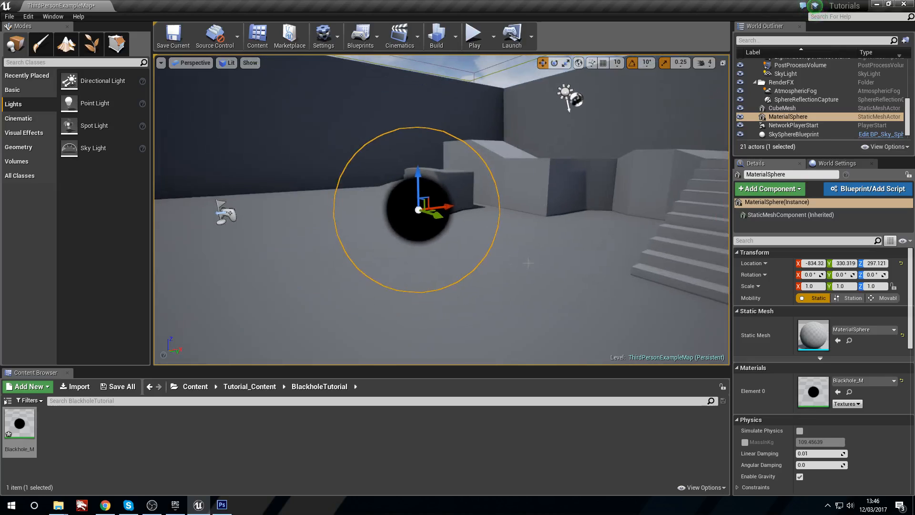
{"action": "left_click", "coordinate": [469, 277]}
{"action": "key", "text": "w"}
{"action": "right_click_drag", "start_coordinate": [470, 276], "coordinate": [449, 257]}
{"action": "key", "text": "s"}
{"action": "key", "text": "w"}
{"action": "key", "text": "a"}
{"action": "key", "text": "d"}
{"action": "key", "text": "s"}
{"action": "key", "text": "w"}
{"action": "key", "text": "s"}
{"action": "key", "text": "w"}
{"action": "left_click", "coordinate": [444, 255]}
{"action": "key", "text": "w"}
{"action": "key", "text": "s"}
{"action": "key", "text": "w"}
{"action": "key", "text": "s"}
{"action": "key", "text": "w"}
{"action": "key", "text": "a"}
{"action": "key", "text": "d"}
{"action": "key", "text": "a"}
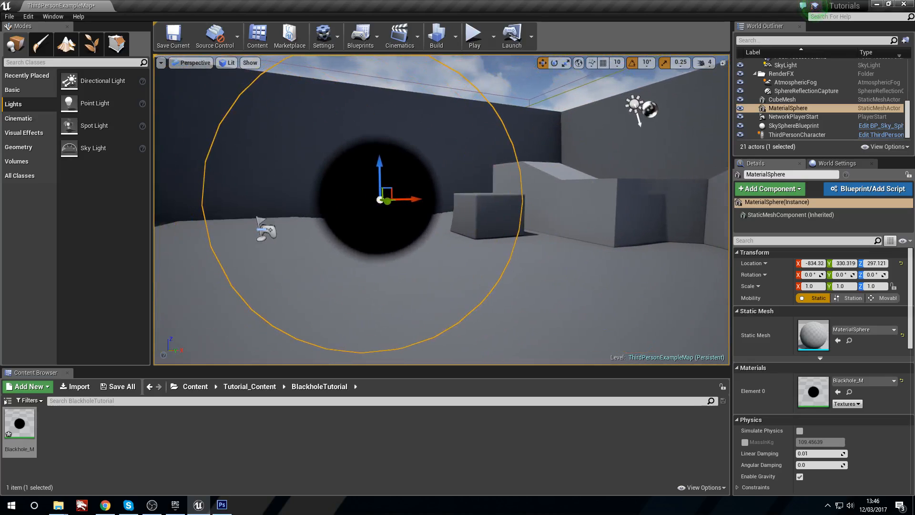
Step: Create a material instance of Blackhole_M and assign it to the sphere's Element 0 material slot
{"action": "right_click", "coordinate": [18, 423]}
{"action": "left_click", "coordinate": [81, 223]}
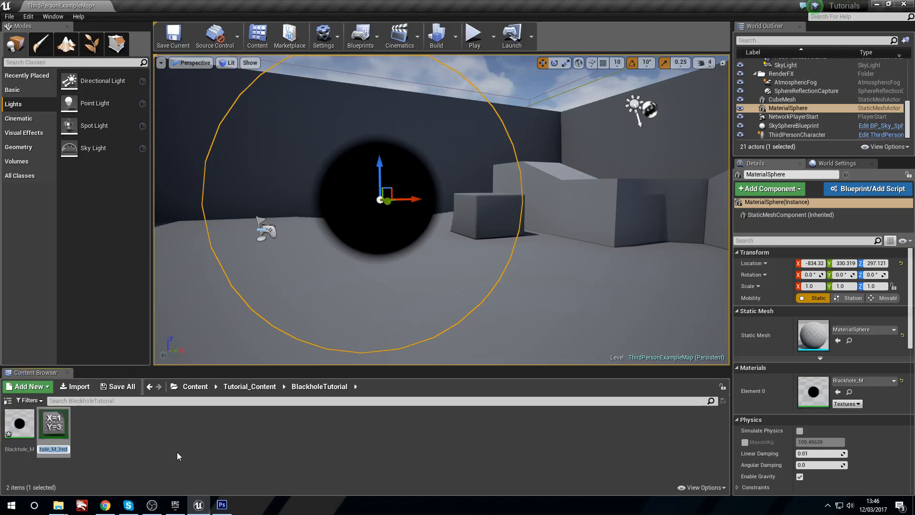
{"action": "left_click_drag", "start_coordinate": [55, 423], "coordinate": [814, 390]}
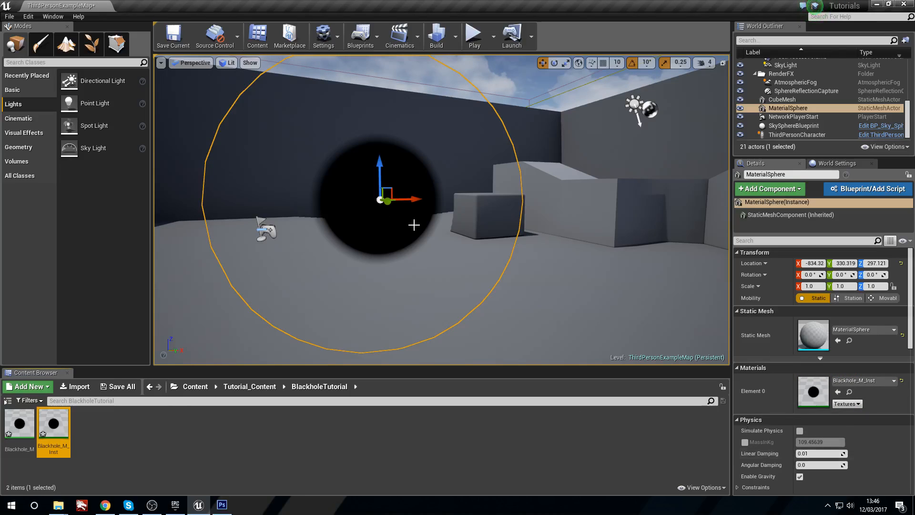
Step: Open Blackhole_M, preview the Fresnel node fed by DistortionSize, and shift that node slightly upward
{"action": "double_click", "coordinate": [23, 421]}
{"action": "scroll", "coordinate": [329, 277], "scroll_direction": "up", "scroll_amount": 4}
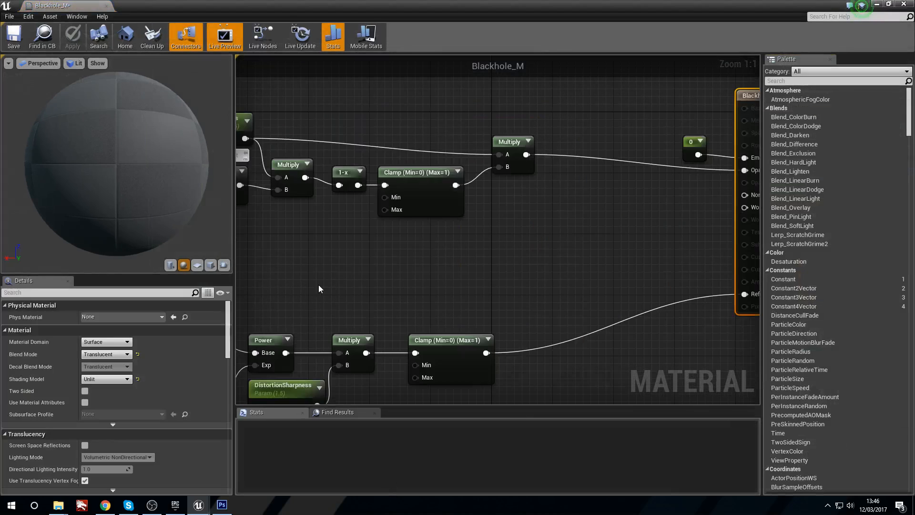
{"action": "right_click_drag", "start_coordinate": [274, 265], "coordinate": [365, 270]}
{"action": "left_click_drag", "start_coordinate": [162, 187], "coordinate": [215, 198]}
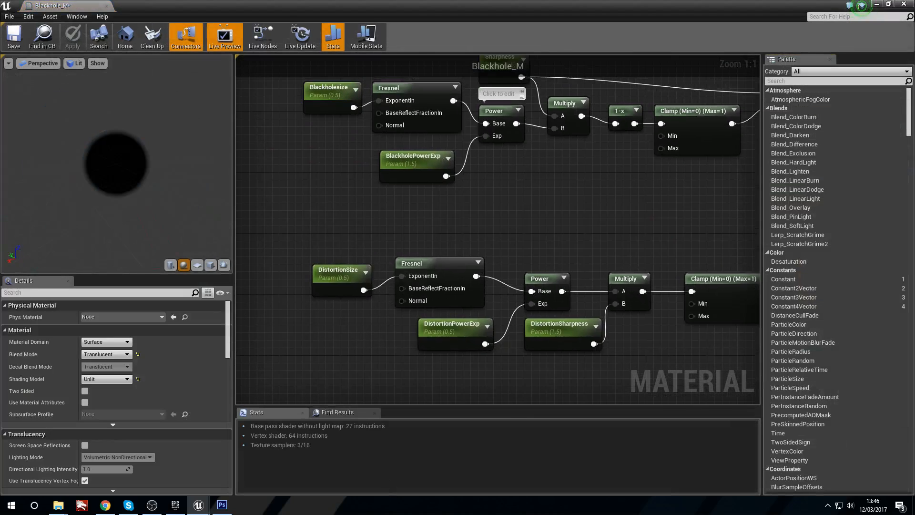
{"action": "right_click_drag", "start_coordinate": [525, 281], "coordinate": [521, 252]}
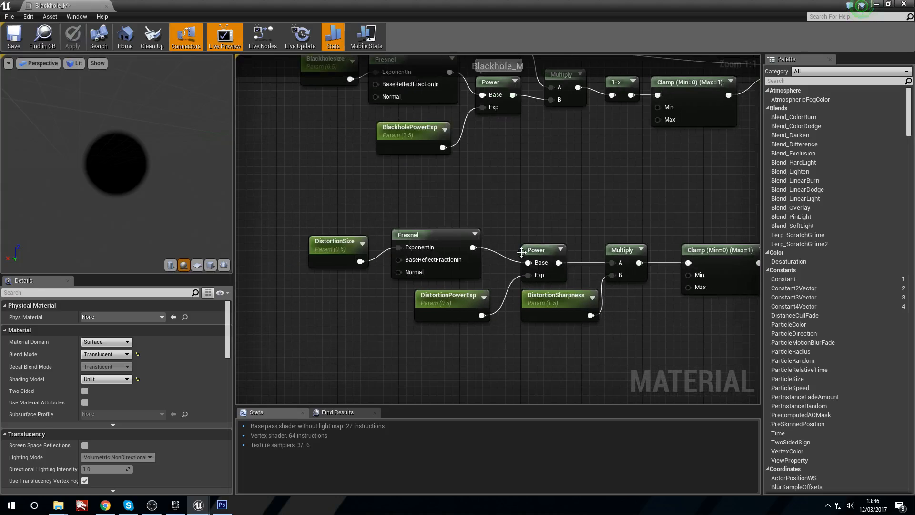
{"action": "right_click", "coordinate": [407, 238]}
{"action": "left_click", "coordinate": [452, 243]}
{"action": "right_click_drag", "start_coordinate": [524, 198], "coordinate": [438, 201]}
{"action": "mouse_move", "coordinate": [362, 238]}
{"action": "left_mouse_down"}
{"action": "mouse_move", "coordinate": [370, 214]}
{"action": "mouse_move", "coordinate": [370, 222]}
{"action": "left_mouse_up"}
{"action": "right_click_drag", "start_coordinate": [288, 230], "coordinate": [319, 225]}
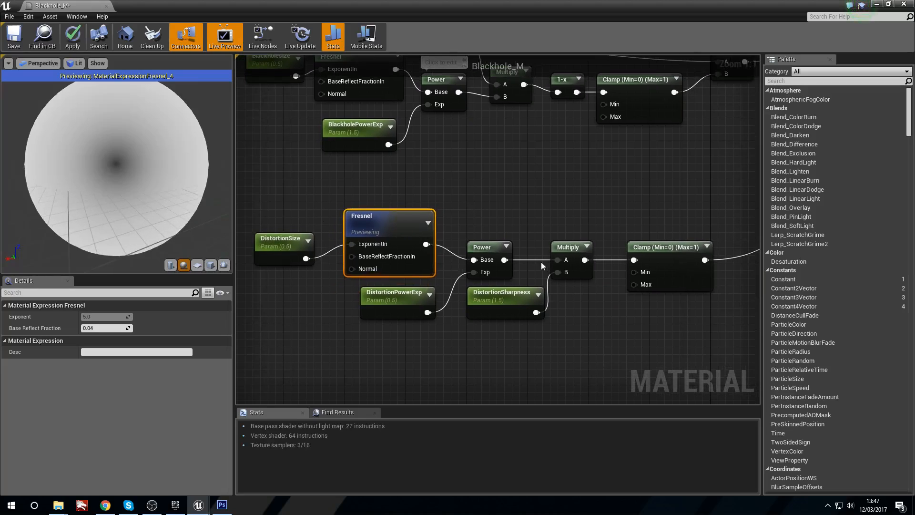
Step: Preview the distortion Power node, reposition it and DistortionPowerExp for clearer wiring, and stop the preview
{"action": "right_click", "coordinate": [479, 246]}
{"action": "left_click", "coordinate": [505, 244]}
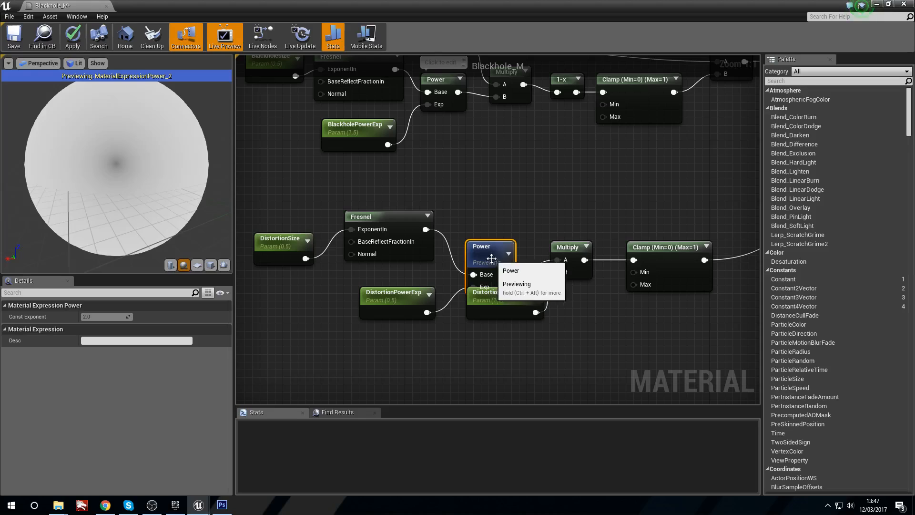
{"action": "left_click_drag", "start_coordinate": [490, 258], "coordinate": [490, 232]}
{"action": "left_click_drag", "start_coordinate": [406, 295], "coordinate": [384, 288]}
{"action": "right_click", "coordinate": [470, 224]}
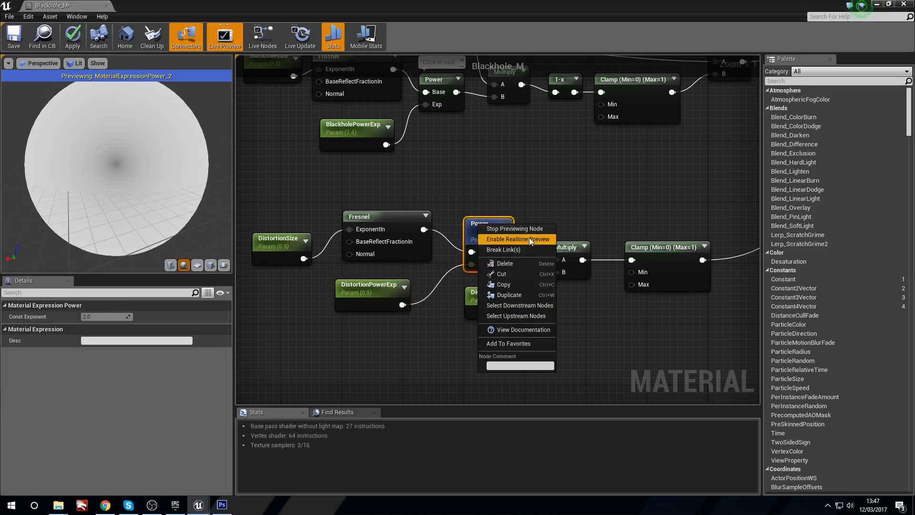
{"action": "left_click", "coordinate": [531, 228]}
{"action": "right_click_drag", "start_coordinate": [566, 227], "coordinate": [537, 225]}
Step: Preview the distortion Multiply node, nudge the neighbouring Power node into line, and stop the preview
{"action": "right_click", "coordinate": [538, 245]}
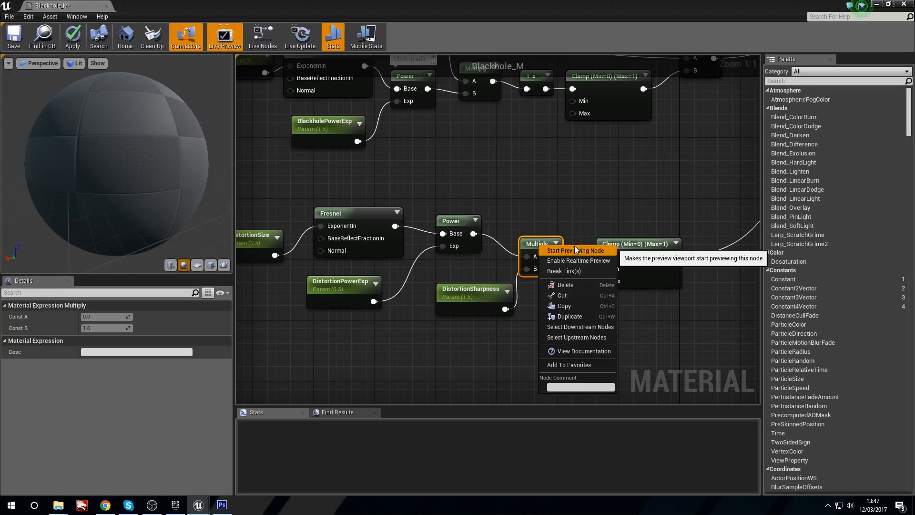
{"action": "left_click", "coordinate": [574, 247]}
{"action": "left_click_drag", "start_coordinate": [459, 218], "coordinate": [459, 226]}
{"action": "left_click_drag", "start_coordinate": [548, 253], "coordinate": [547, 245]}
{"action": "right_click", "coordinate": [547, 245]}
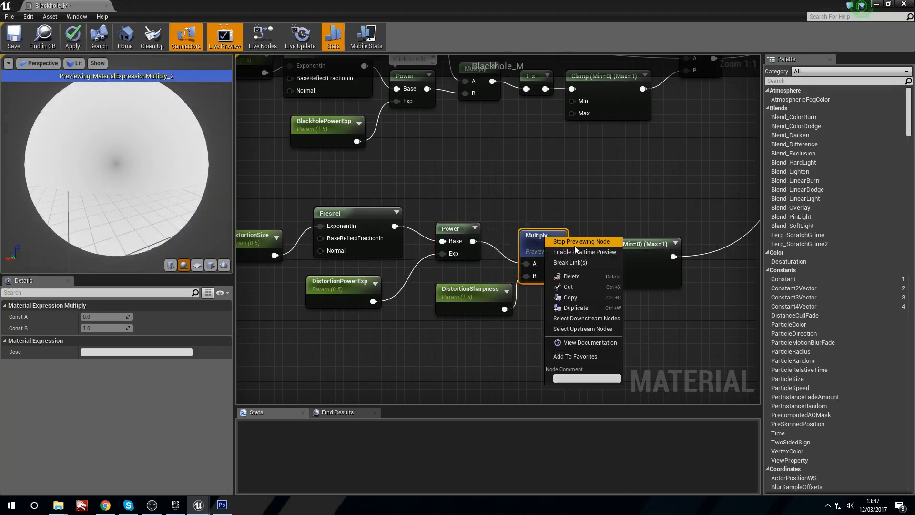
{"action": "left_click", "coordinate": [581, 242]}
Step: Set DistortionSize's default value to 1, line the node up with the Fresnel, apply the material and close its editor
{"action": "right_click_drag", "start_coordinate": [344, 220], "coordinate": [448, 212]}
{"action": "left_click", "coordinate": [329, 227]}
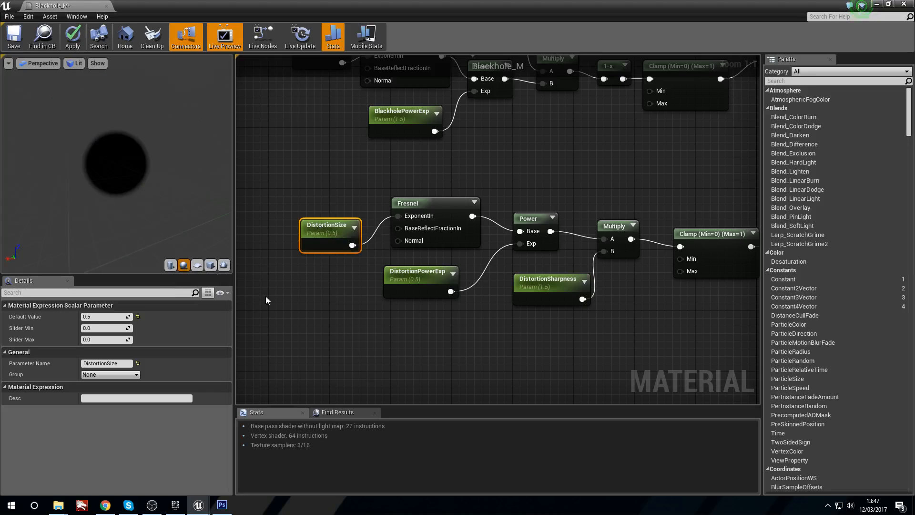
{"action": "left_click", "coordinate": [114, 316]}
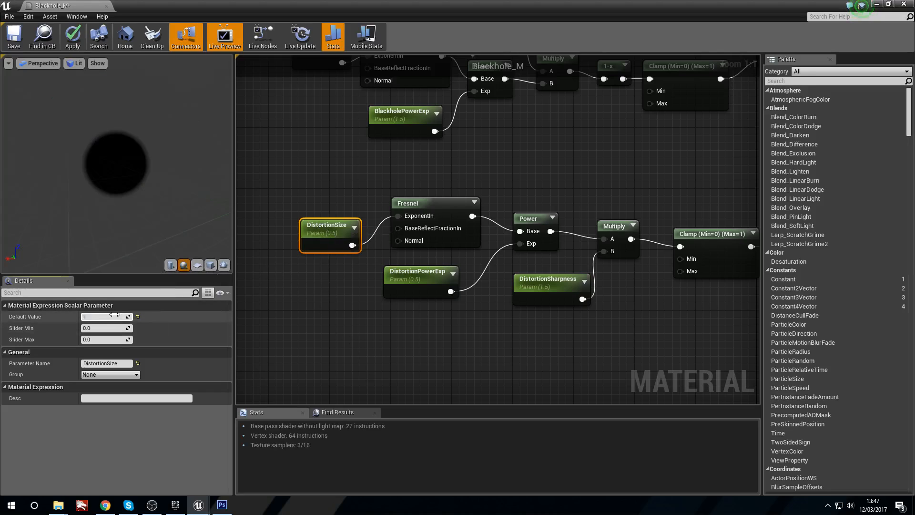
{"action": "type", "text": "1"}
{"action": "key", "text": "Return"}
{"action": "left_click", "coordinate": [283, 313]}
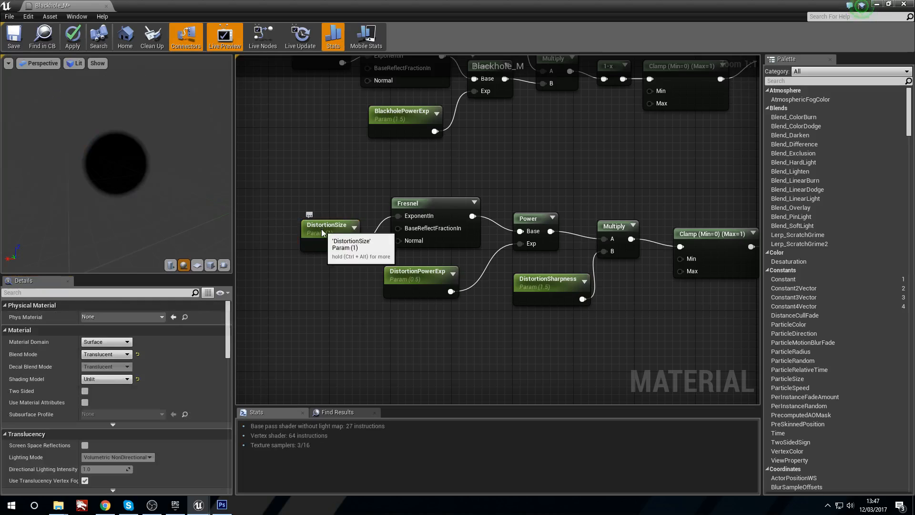
{"action": "left_click_drag", "start_coordinate": [328, 236], "coordinate": [320, 221]}
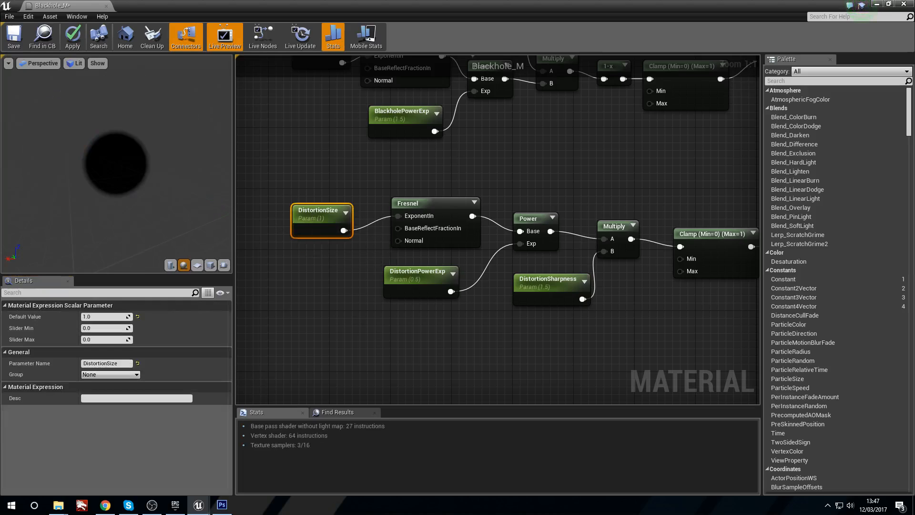
{"action": "left_click", "coordinate": [908, 4]}
Step: Examine the updated black hole sphere and its distortion in the level from different distances and angles
{"action": "right_click_drag", "start_coordinate": [522, 209], "coordinate": [545, 210]}
{"action": "key", "text": "s"}
{"action": "key", "text": "a"}
{"action": "key", "text": "w"}
{"action": "key", "text": "s"}
{"action": "key", "text": "w"}
{"action": "key", "text": "s"}
{"action": "key", "text": "d"}
{"action": "key", "text": "a"}
{"action": "key", "text": "d"}
{"action": "key", "text": "a"}
{"action": "key", "text": "d"}
{"action": "key", "text": "a"}
{"action": "key", "text": "d"}
{"action": "left_click", "coordinate": [538, 259]}
{"action": "key", "text": "d"}
{"action": "right_click_drag", "start_coordinate": [538, 260], "coordinate": [644, 233]}
{"action": "key", "text": "a"}
{"action": "key", "text": "w"}
{"action": "key", "text": "s"}
{"action": "key", "text": "w"}
{"action": "key", "text": "d"}
{"action": "key", "text": "a"}
{"action": "key", "text": "s"}
{"action": "key", "text": "w"}
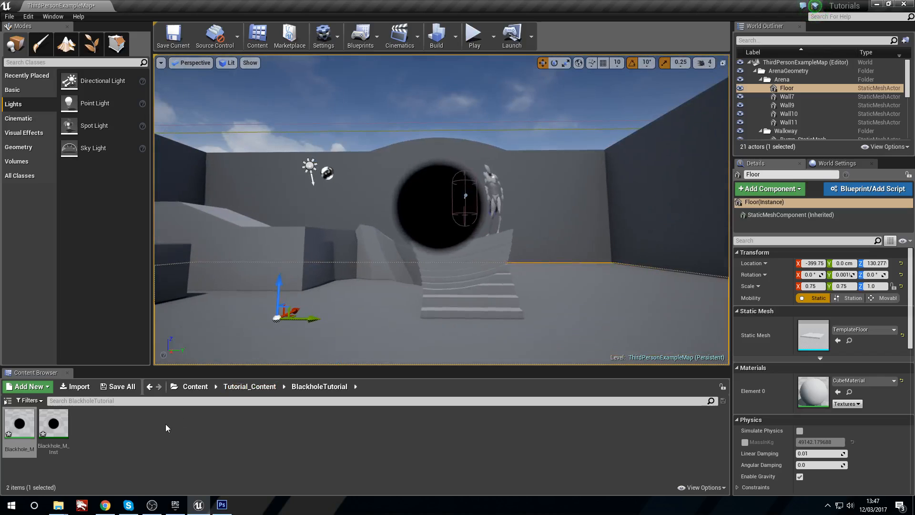
Step: Open Blackhole_M_Inst, enable all its scalar parameter overrides, and arrange its window so the sphere and parameter names are readable
{"action": "double_click", "coordinate": [61, 419]}
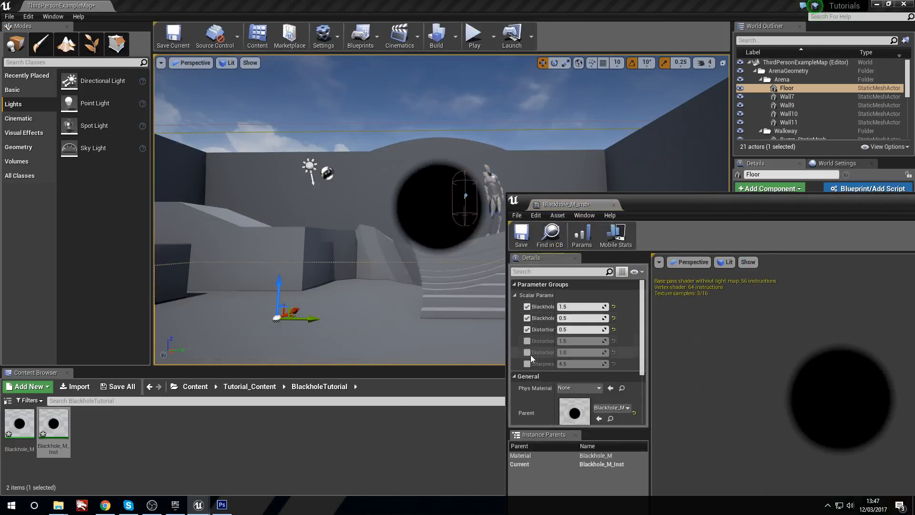
{"action": "left_click", "coordinate": [527, 352]}
{"action": "left_click_drag", "start_coordinate": [656, 204], "coordinate": [697, 112]}
{"action": "left_click_drag", "start_coordinate": [596, 223], "coordinate": [627, 215]}
Step: Undo the BlackholePowerExp edits and try different DistortionPowerExp values, up to about 3.95
{"action": "key", "text": "ctrl+z"}
{"action": "key", "text": "ctrl+z"}
{"action": "key", "text": "ctrl+z"}
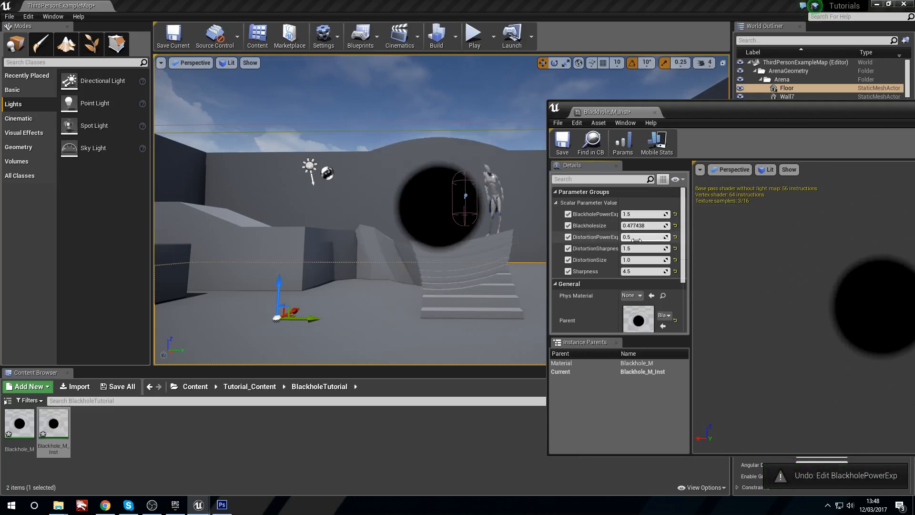
{"action": "left_click_drag", "start_coordinate": [634, 237], "coordinate": [630, 237]}
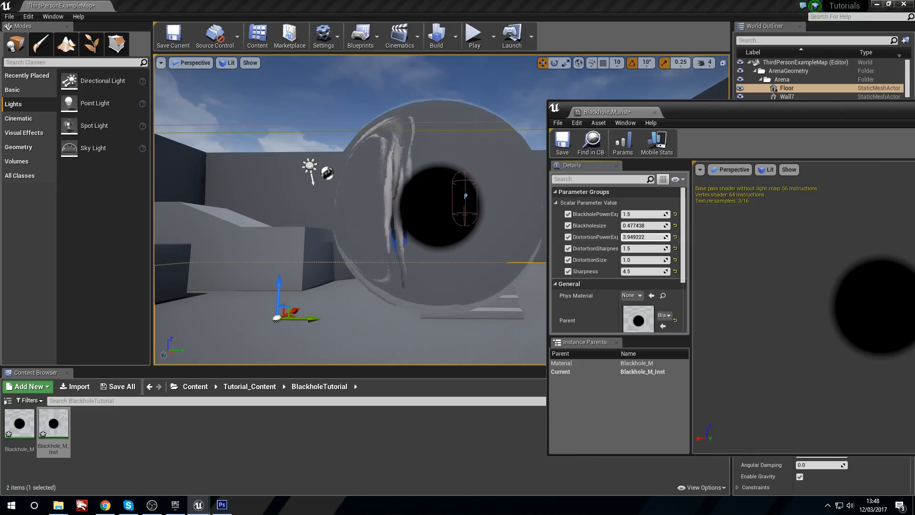
{"action": "left_click_drag", "start_coordinate": [634, 237], "coordinate": [626, 237]}
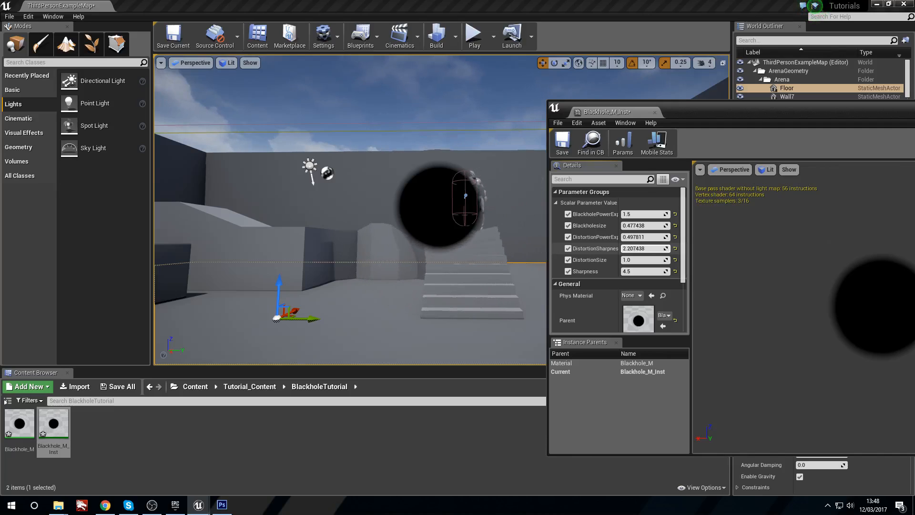
Step: Undo the trial distortion edits and set Blackholesize to about 0.62 and DistortionSharpness to about 1.18
{"action": "left_click_drag", "start_coordinate": [643, 249], "coordinate": [630, 272]}
{"action": "key", "text": "ctrl+z"}
{"action": "key", "text": "ctrl+z"}
{"action": "key", "text": "ctrl+z"}
{"action": "key", "text": "ctrl+z"}
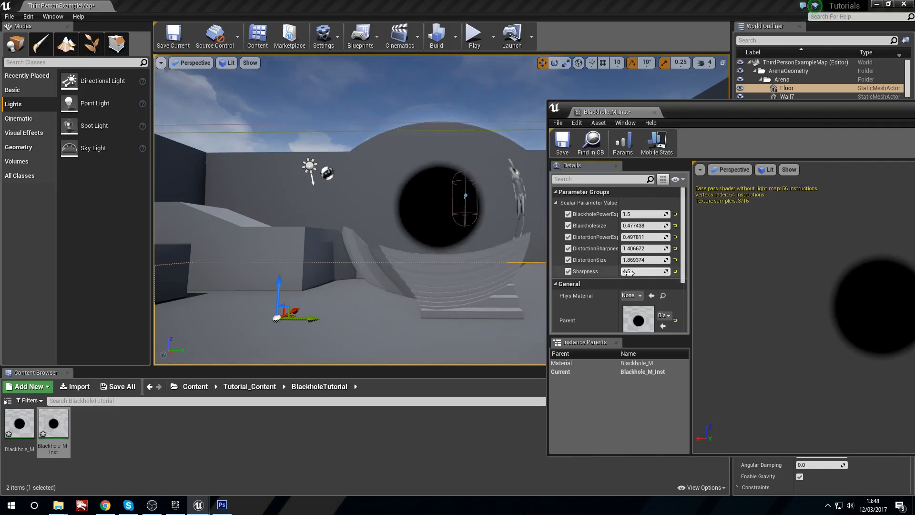
{"action": "key", "text": "ctrl+z"}
{"action": "key", "text": "ctrl+z"}
{"action": "key", "text": "ctrl+z"}
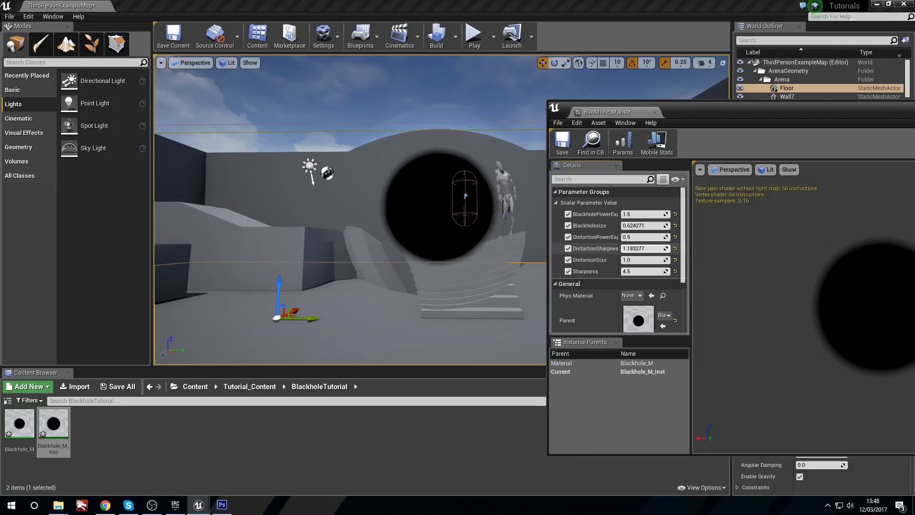
Step: Set DistortionSize to about 1.38 and scale up the black hole sphere uniformly in the level
{"action": "mouse_move", "coordinate": [497, 245]}
{"action": "right_mouse_down"}
{"action": "mouse_move", "coordinate": [529, 249]}
{"action": "mouse_move", "coordinate": [491, 248]}
{"action": "right_mouse_up"}
{"action": "left_click", "coordinate": [452, 211]}
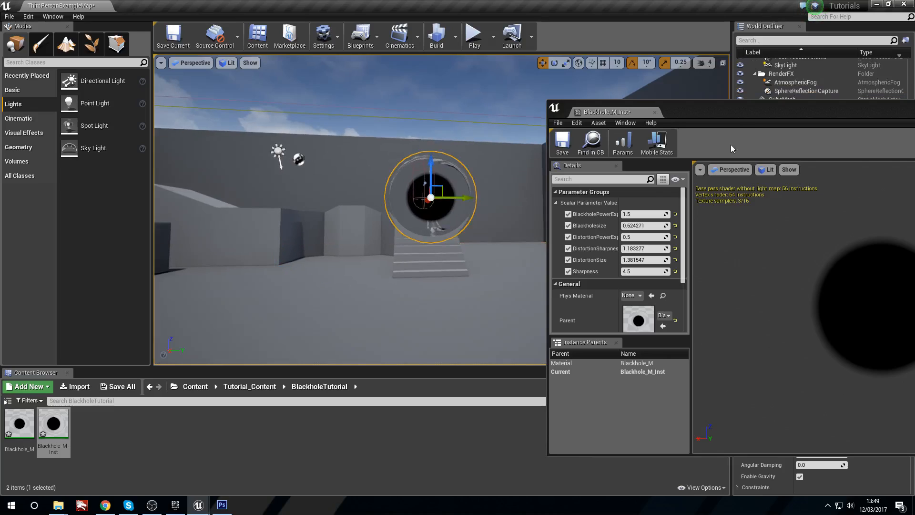
{"action": "key", "text": "r"}
{"action": "right_click_drag", "start_coordinate": [433, 200], "coordinate": [437, 199]}
Step: Examine how the enlarged black hole sphere distorts the walls, ramp and stairs from several viewpoints
{"action": "key", "text": "a"}
{"action": "left_click_drag", "start_coordinate": [380, 195], "coordinate": [396, 184]}
{"action": "right_click_drag", "start_coordinate": [396, 184], "coordinate": [352, 191]}
{"action": "key", "text": "s"}
{"action": "key", "text": "d"}
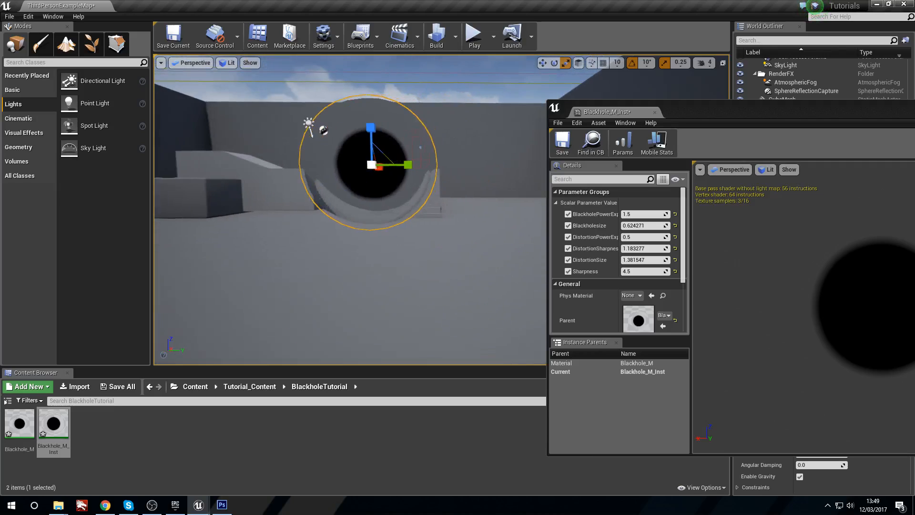
{"action": "left_click", "coordinate": [469, 150]}
{"action": "right_click_drag", "start_coordinate": [469, 150], "coordinate": [402, 151]}
{"action": "key", "text": "d"}
{"action": "key", "text": "w"}
{"action": "key", "text": "a"}
{"action": "key", "text": "s"}
{"action": "key", "text": "d"}
{"action": "key", "text": "w"}
{"action": "key", "text": "d"}
{"action": "key", "text": "s"}
{"action": "key", "text": "w"}
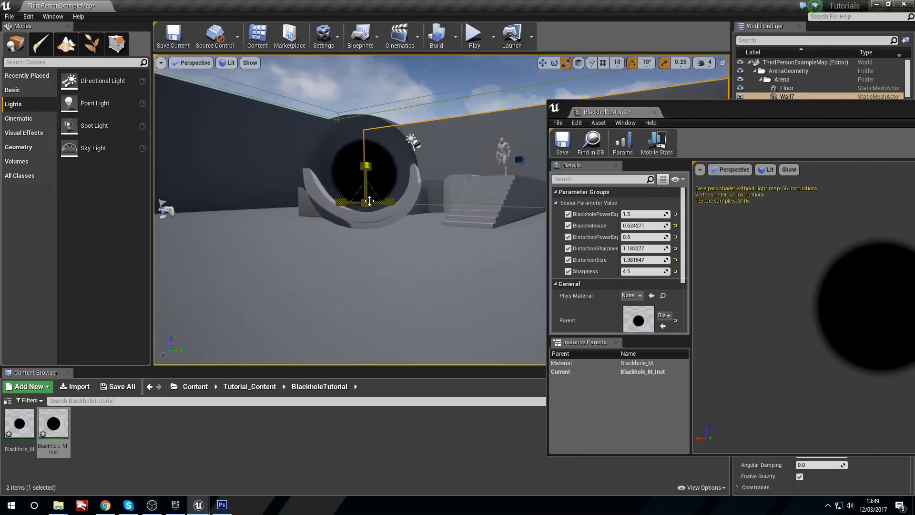
Step: Set the instance's DistortionSize to about 1.01 and DistortionSharpness to about 1.57, check the sphere, and close the instance editor
{"action": "left_click_drag", "start_coordinate": [660, 259], "coordinate": [643, 259]}
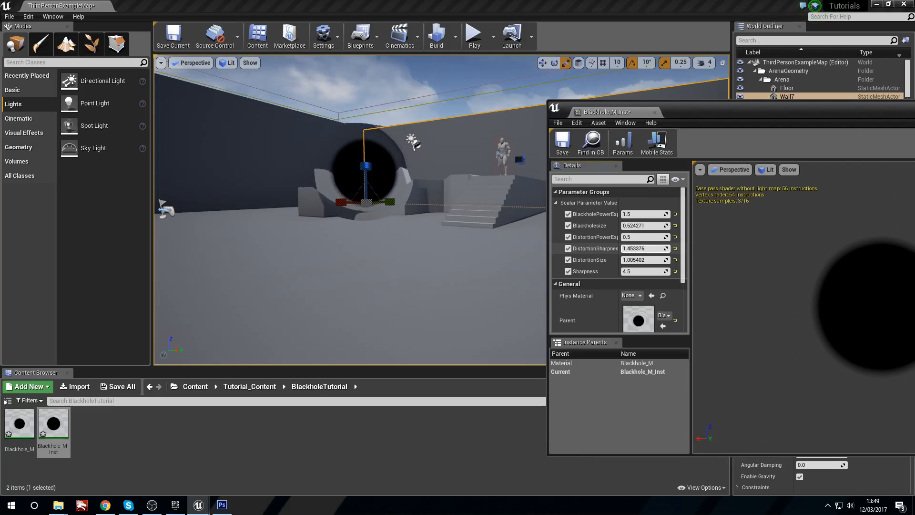
{"action": "key", "text": "a"}
{"action": "right_click_drag", "start_coordinate": [458, 191], "coordinate": [486, 177]}
{"action": "key", "text": "d"}
{"action": "key", "text": "a"}
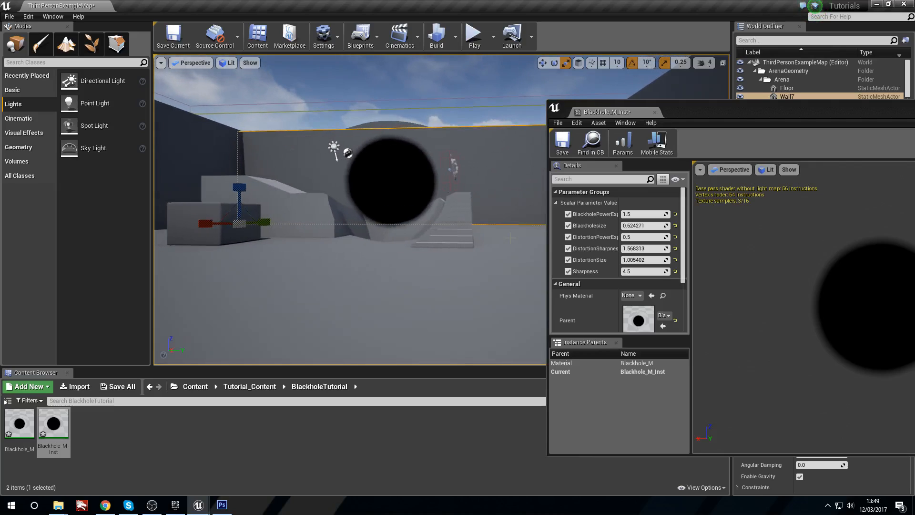
{"action": "left_click", "coordinate": [654, 112]}
Step: Create a material named Blackhole2_M in the BlackholeTutorial folder and open it for editing
{"action": "left_click", "coordinate": [113, 439]}
{"action": "right_click", "coordinate": [113, 439]}
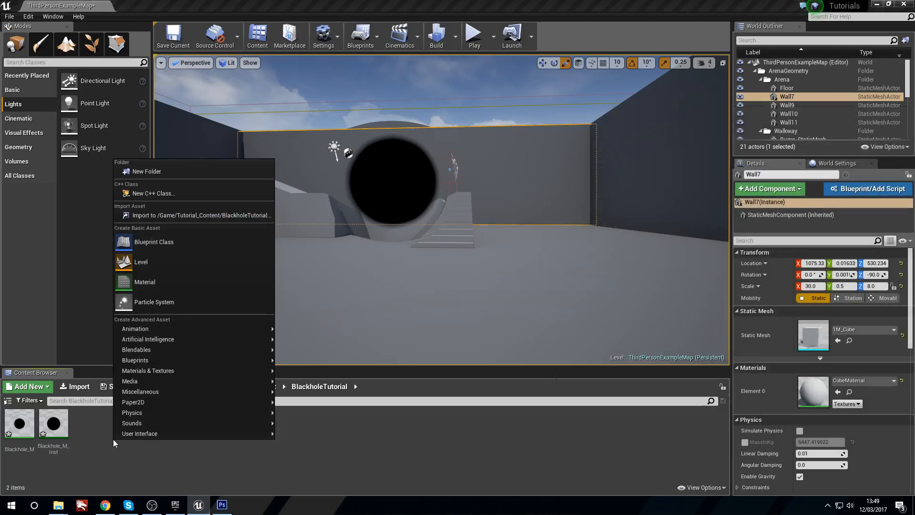
{"action": "left_click", "coordinate": [164, 285]}
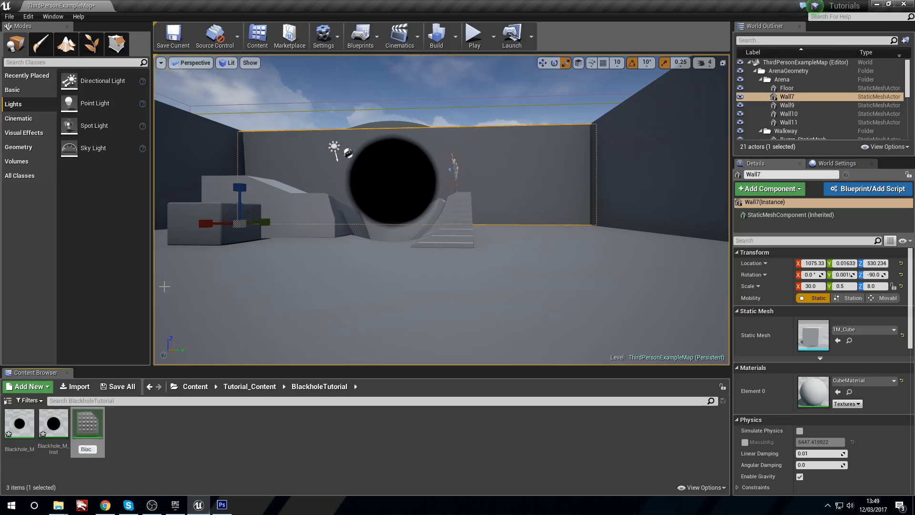
{"action": "type", "text": "Blackhole2_"}
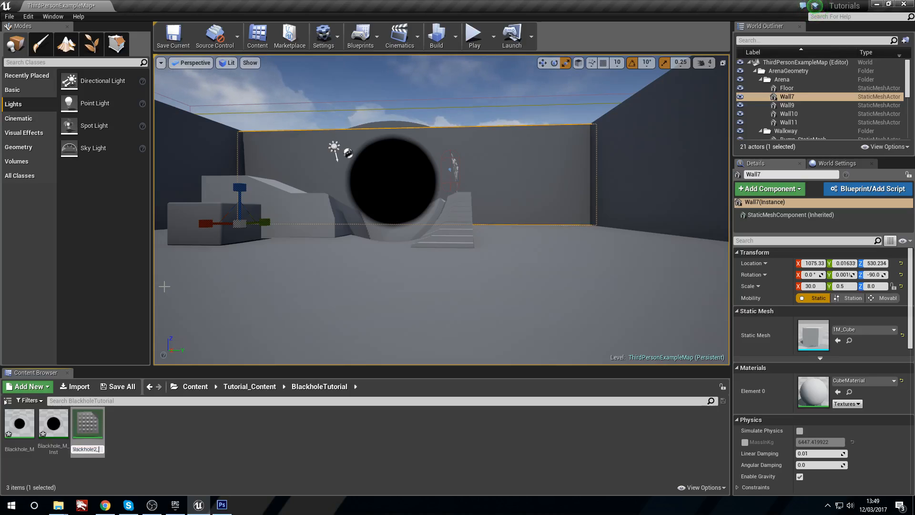
{"action": "type", "text": "M"}
{"action": "key", "text": "Return"}
{"action": "double_click", "coordinate": [22, 437]}
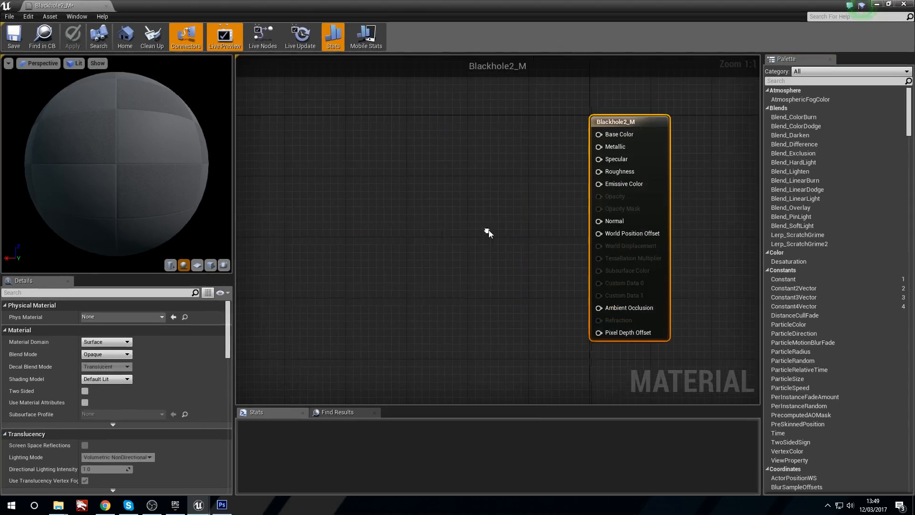
Step: Add a RadialGradientExponential node to the Blackhole2_M graph and place it well away from the material output node
{"action": "right_click", "coordinate": [318, 152]}
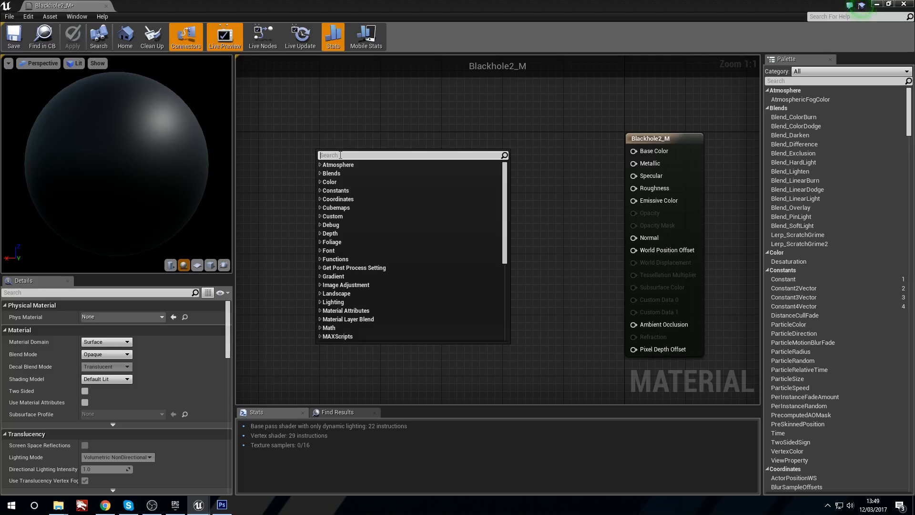
{"action": "type", "text": "radial"}
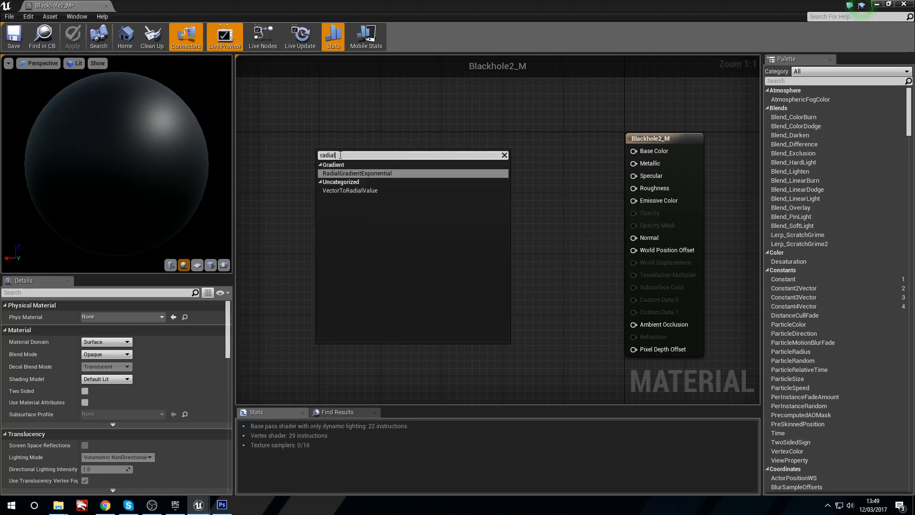
{"action": "key", "text": "Return"}
{"action": "right_click_drag", "start_coordinate": [341, 155], "coordinate": [464, 174]}
{"action": "left_click_drag", "start_coordinate": [463, 174], "coordinate": [221, 177]}
{"action": "right_click_drag", "start_coordinate": [405, 165], "coordinate": [536, 169]}
{"action": "left_click_drag", "start_coordinate": [398, 183], "coordinate": [361, 159]}
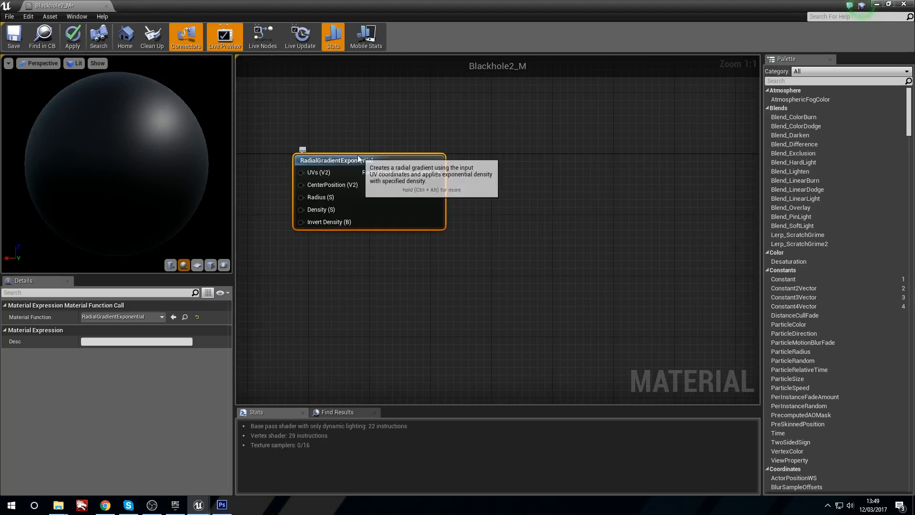
Step: Add a Power node beside the radial gradient and feed the gradient's output into its Base input
{"action": "left_click", "coordinate": [460, 183]}
{"action": "mouse_move", "coordinate": [481, 183]}
{"action": "right_mouse_down"}
{"action": "mouse_move", "coordinate": [465, 184]}
{"action": "mouse_move", "coordinate": [474, 182]}
{"action": "right_mouse_up"}
{"action": "type", "text": "power"}
{"action": "key", "text": "Return"}
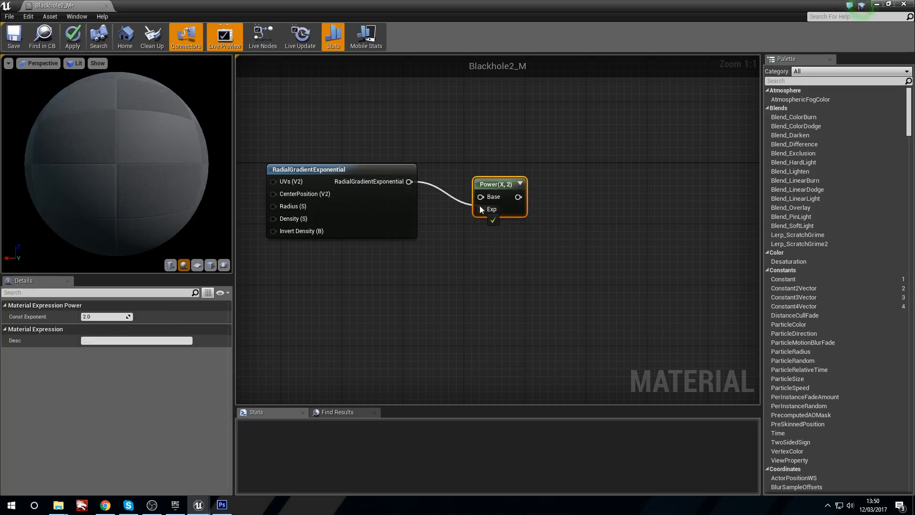
{"action": "left_click_drag", "start_coordinate": [494, 183], "coordinate": [498, 185]}
{"action": "left_click", "coordinate": [402, 291]}
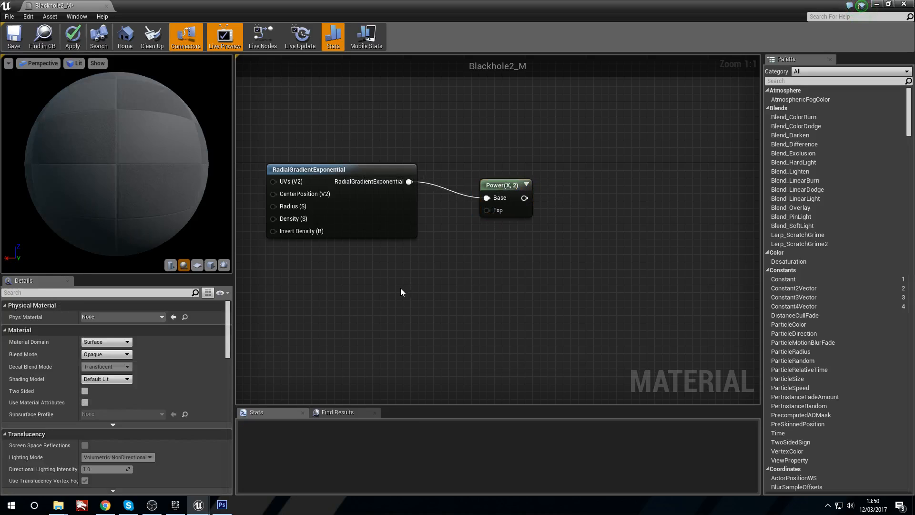
Step: Set the Power node's constant exponent to 15 and preview the RadialGradientExponential node on a plane mesh
{"action": "left_click", "coordinate": [504, 189]}
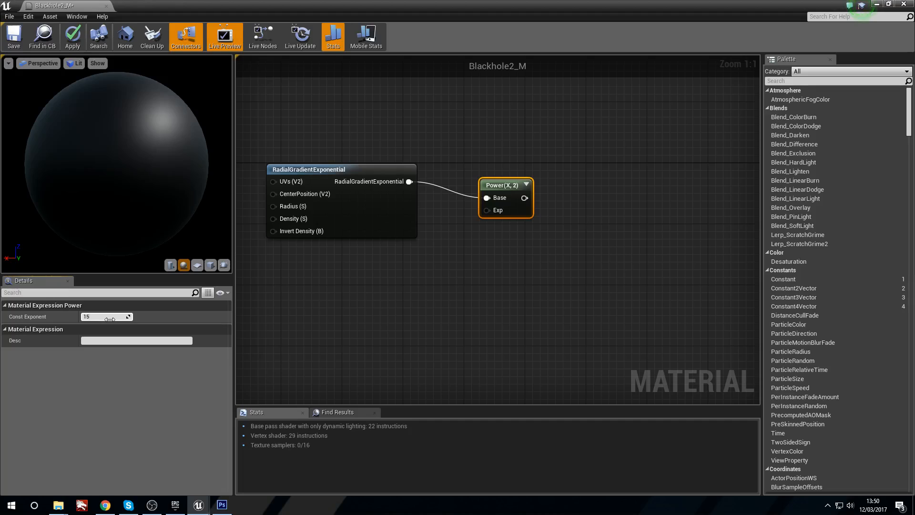
{"action": "right_click", "coordinate": [307, 167]}
{"action": "left_click", "coordinate": [319, 177]}
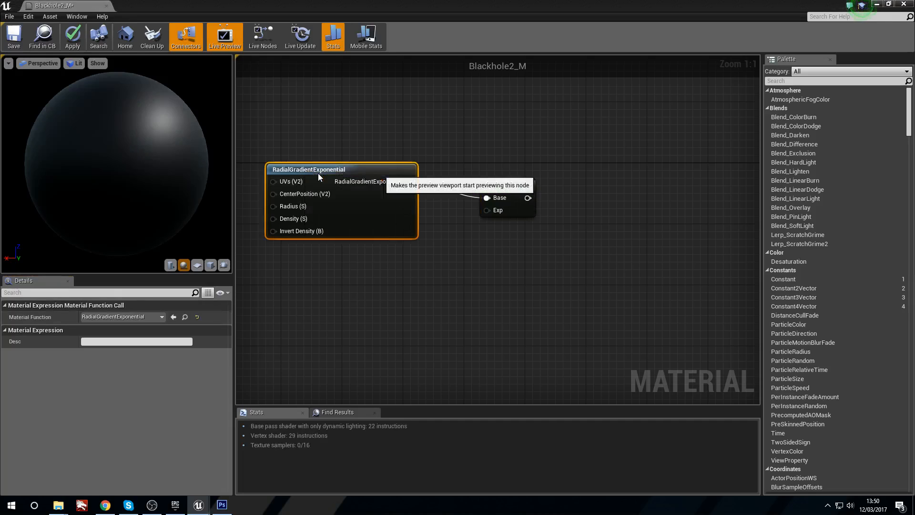
{"action": "left_click_drag", "start_coordinate": [90, 196], "coordinate": [162, 246]}
{"action": "left_click", "coordinate": [195, 269]}
{"action": "mouse_move", "coordinate": [92, 147]}
{"action": "left_mouse_down"}
{"action": "mouse_move", "coordinate": [143, 152]}
{"action": "mouse_move", "coordinate": [92, 148]}
{"action": "left_mouse_up"}
{"action": "right_click_drag", "start_coordinate": [92, 147], "coordinate": [92, 155]}
{"action": "mouse_move", "coordinate": [66, 152]}
{"action": "left_mouse_down"}
{"action": "mouse_move", "coordinate": [82, 150]}
{"action": "mouse_move", "coordinate": [67, 152]}
{"action": "left_mouse_up"}
Step: Set the Blackhole2_M material's blend mode to Translucent and its shading model to Unlit
{"action": "right_click_drag", "start_coordinate": [722, 215], "coordinate": [754, 182]}
{"action": "left_click", "coordinate": [618, 231]}
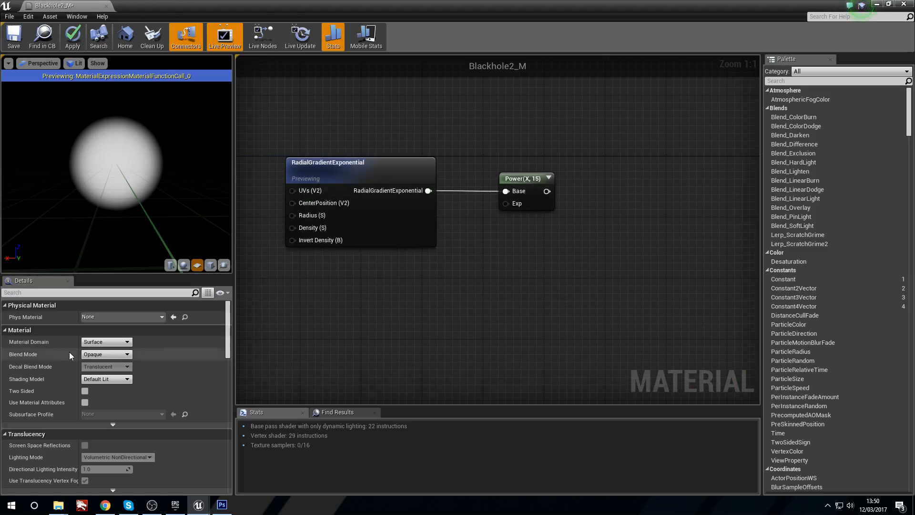
{"action": "left_click", "coordinate": [105, 354]}
{"action": "left_click", "coordinate": [128, 374]}
{"action": "left_click", "coordinate": [106, 379]}
{"action": "left_click", "coordinate": [95, 387]}
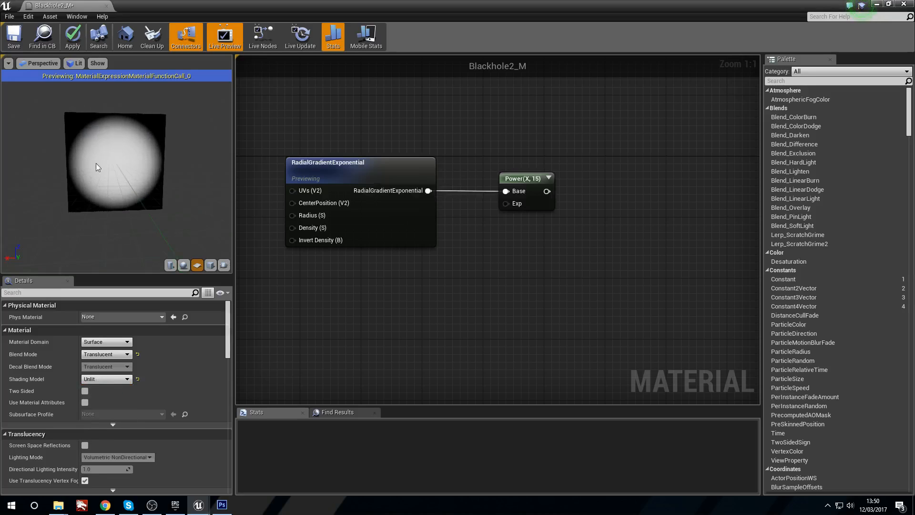
Step: Move the Power node closer to the radial gradient and preview its output on the plane
{"action": "right_click_drag", "start_coordinate": [418, 223], "coordinate": [423, 266]}
{"action": "left_click", "coordinate": [382, 202]}
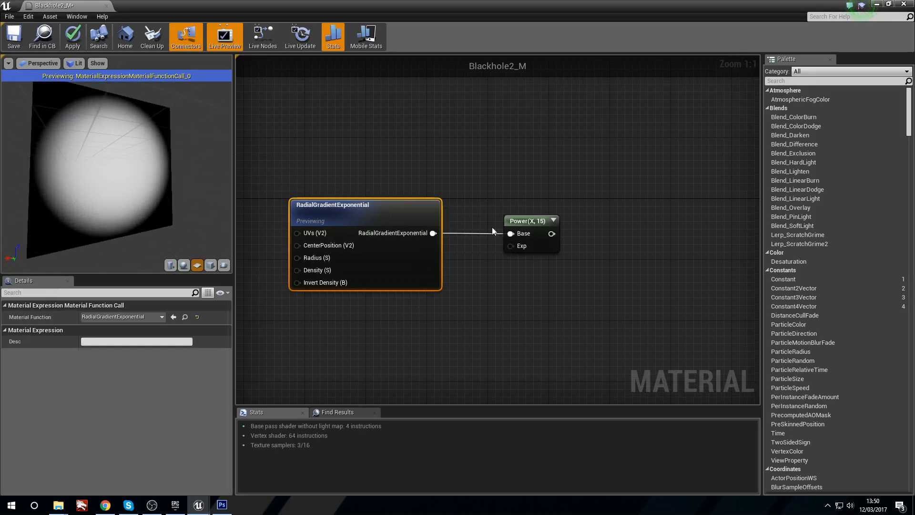
{"action": "left_click_drag", "start_coordinate": [520, 216], "coordinate": [497, 209]}
{"action": "left_click", "coordinate": [435, 174]}
{"action": "right_click_drag", "start_coordinate": [427, 173], "coordinate": [464, 178]}
{"action": "left_click_drag", "start_coordinate": [439, 219], "coordinate": [447, 219]}
{"action": "left_click_drag", "start_coordinate": [555, 220], "coordinate": [547, 227]}
{"action": "left_click", "coordinate": [531, 195]}
{"action": "right_click_drag", "start_coordinate": [531, 194], "coordinate": [431, 189]}
{"action": "right_click", "coordinate": [422, 220]}
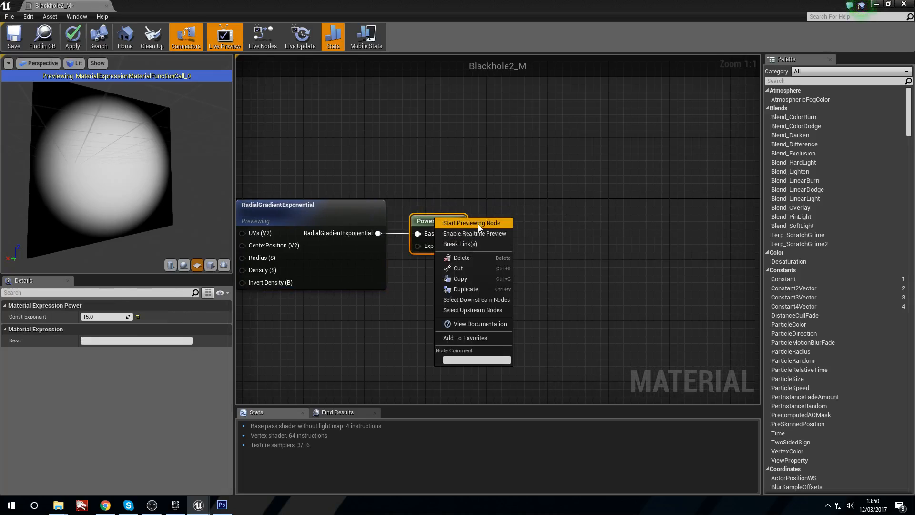
{"action": "left_click", "coordinate": [478, 224]}
Step: Switch the preview back to the RadialGradientExponential node for comparison with the Power result
{"action": "left_click_drag", "start_coordinate": [158, 176], "coordinate": [130, 153]}
{"action": "right_click_drag", "start_coordinate": [356, 173], "coordinate": [386, 178]}
{"action": "left_click", "coordinate": [347, 207]}
{"action": "right_click", "coordinate": [347, 207]}
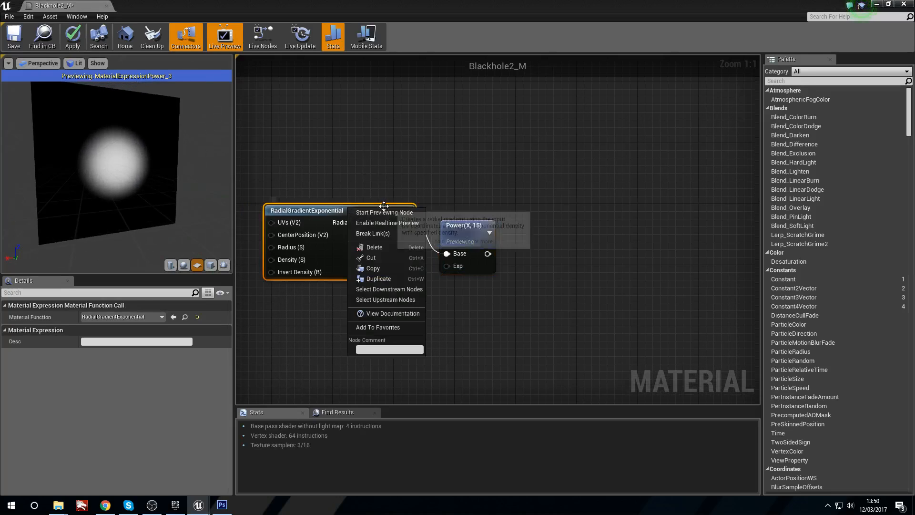
{"action": "left_click", "coordinate": [381, 213]}
{"action": "left_click_drag", "start_coordinate": [381, 213], "coordinate": [370, 193]}
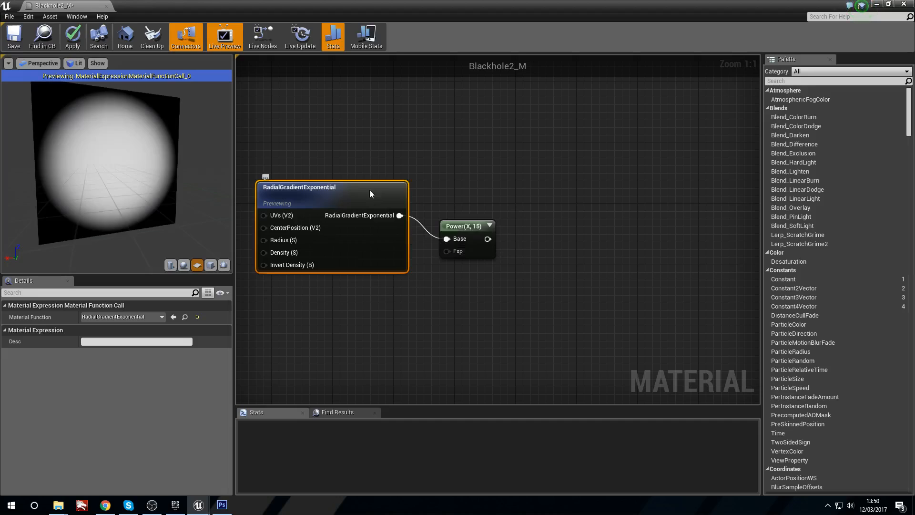
{"action": "left_click", "coordinate": [471, 233]}
{"action": "left_click", "coordinate": [341, 205]}
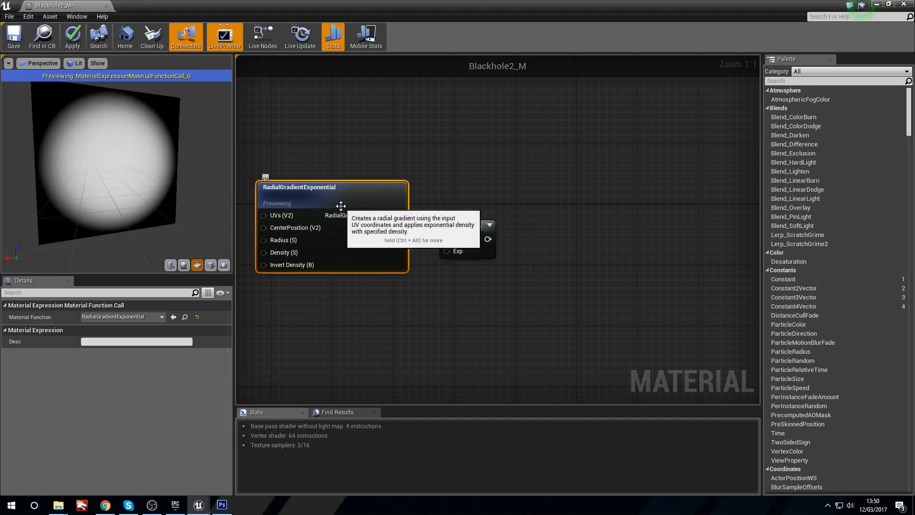
Step: Add a scalar parameter, feed it into the radial gradient's Radius input, and set its default value to about 0.229
{"action": "left_click_drag", "start_coordinate": [466, 225], "coordinate": [474, 271]}
{"action": "right_click_drag", "start_coordinate": [324, 321], "coordinate": [390, 321]}
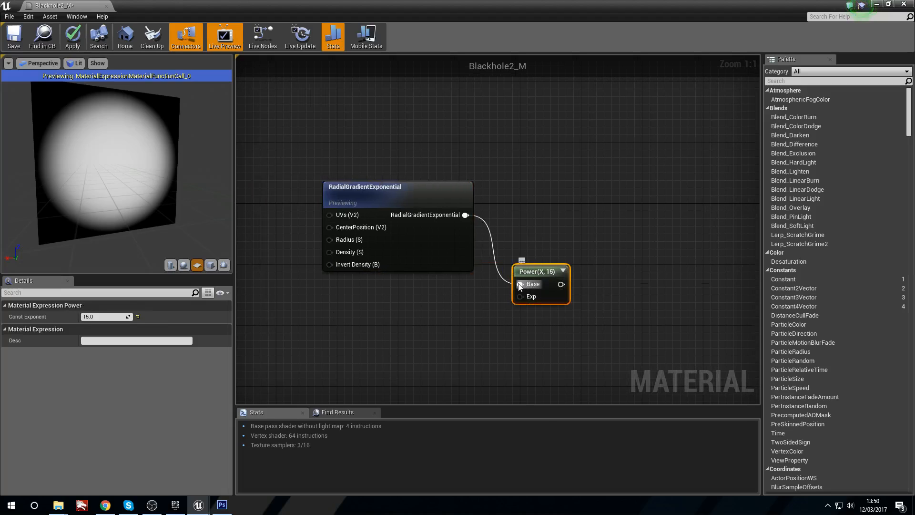
{"action": "left_click", "coordinate": [350, 322]}
{"action": "right_click_drag", "start_coordinate": [271, 283], "coordinate": [398, 293]}
{"action": "left_click", "coordinate": [353, 286]}
{"action": "left_click_drag", "start_coordinate": [386, 308], "coordinate": [474, 258]}
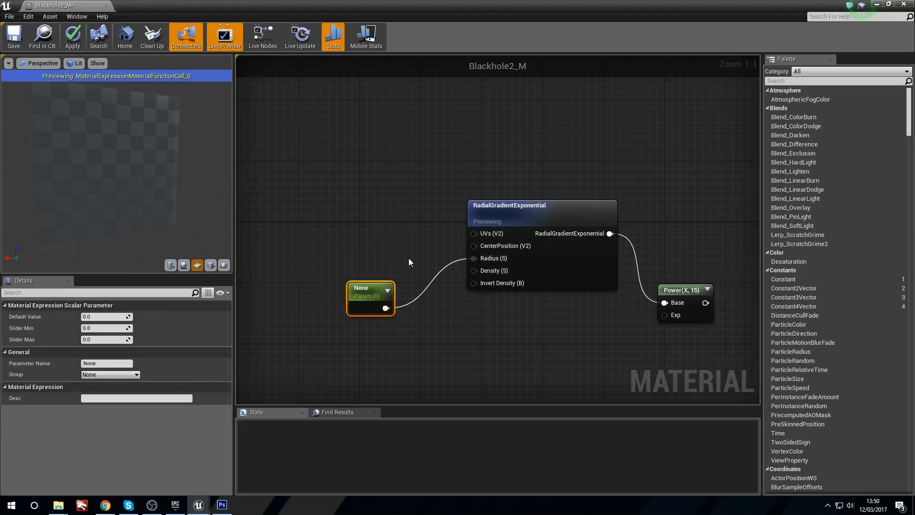
{"action": "right_click_drag", "start_coordinate": [408, 258], "coordinate": [430, 254]}
{"action": "left_click_drag", "start_coordinate": [87, 317], "coordinate": [108, 317]}
Step: Preview the Power node's output with the scalar parameter driving the gradient's radius
{"action": "right_click_drag", "start_coordinate": [572, 343], "coordinate": [496, 345]}
{"action": "right_click", "coordinate": [630, 286]}
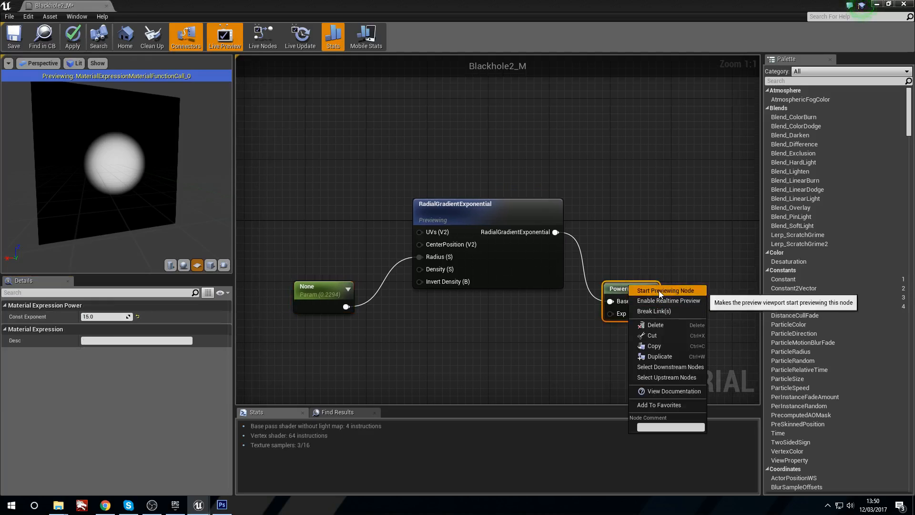
{"action": "left_click", "coordinate": [661, 291]}
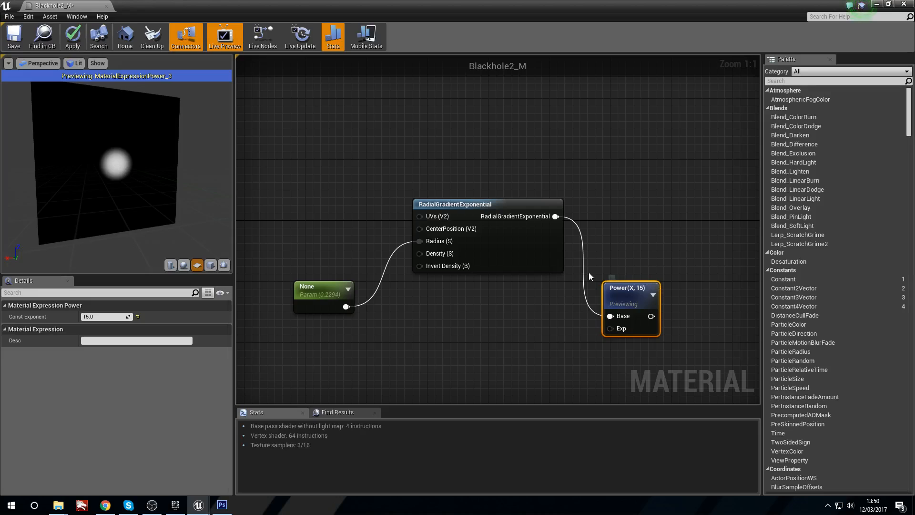
Step: Break the scalar parameter's link to the Radius input to compare the preview, and reconnect it to Radius
{"action": "right_click", "coordinate": [420, 241]}
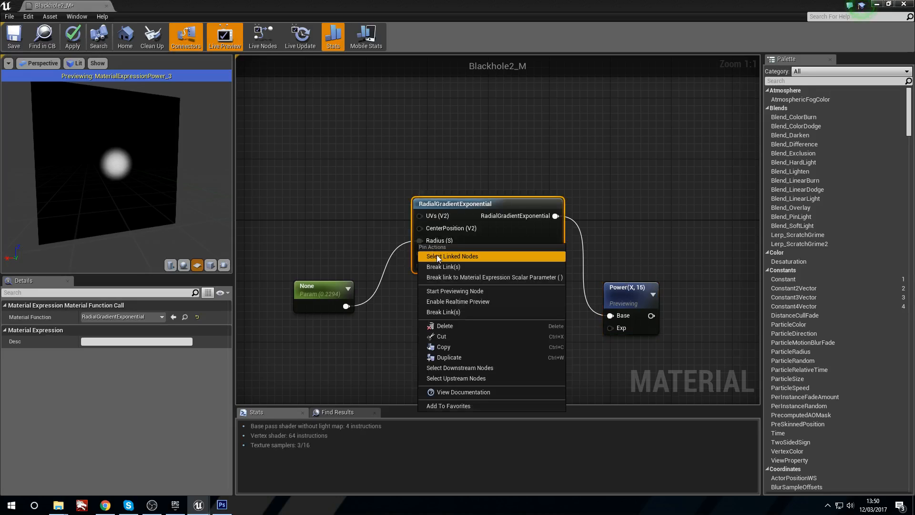
{"action": "left_click", "coordinate": [469, 271]}
{"action": "right_click_drag", "start_coordinate": [544, 292], "coordinate": [518, 294]}
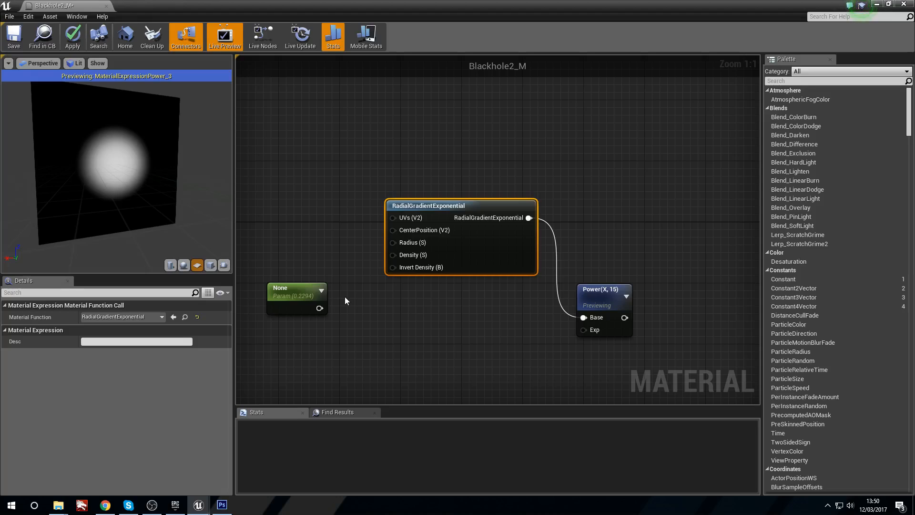
{"action": "left_click_drag", "start_coordinate": [323, 310], "coordinate": [346, 292]}
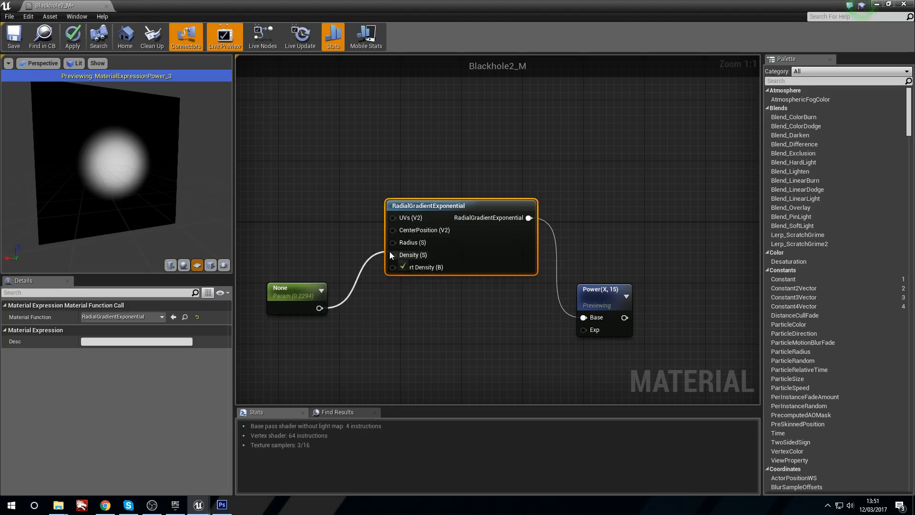
{"action": "left_click_drag", "start_coordinate": [396, 242], "coordinate": [396, 242]}
Step: Preview the RadialGradientExponential node on its own and delete the Power node from the graph
{"action": "right_click", "coordinate": [421, 220]}
{"action": "left_click", "coordinate": [452, 224]}
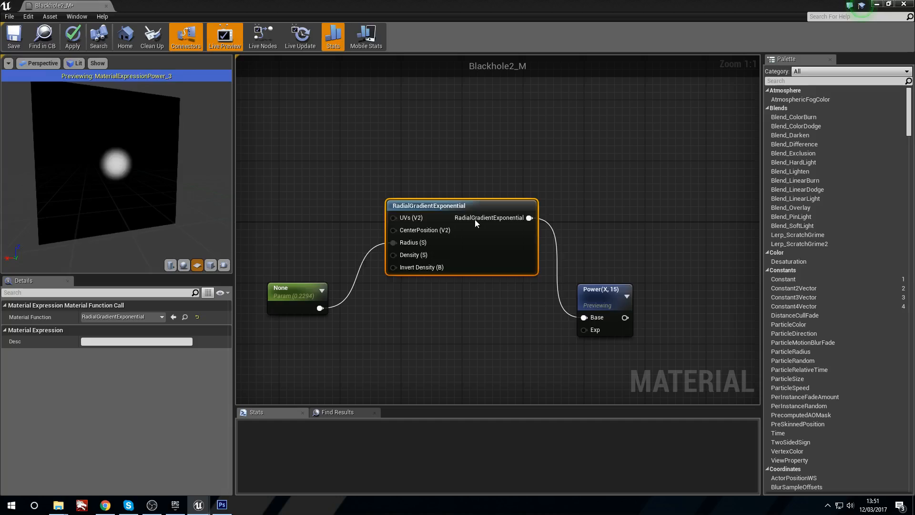
{"action": "mouse_move", "coordinate": [141, 194]}
{"action": "left_mouse_down"}
{"action": "mouse_move", "coordinate": [164, 194]}
{"action": "mouse_move", "coordinate": [138, 194]}
{"action": "left_mouse_up"}
{"action": "mouse_move", "coordinate": [138, 194]}
{"action": "right_mouse_down"}
{"action": "mouse_move", "coordinate": [138, 219]}
{"action": "mouse_move", "coordinate": [139, 190]}
{"action": "right_mouse_up"}
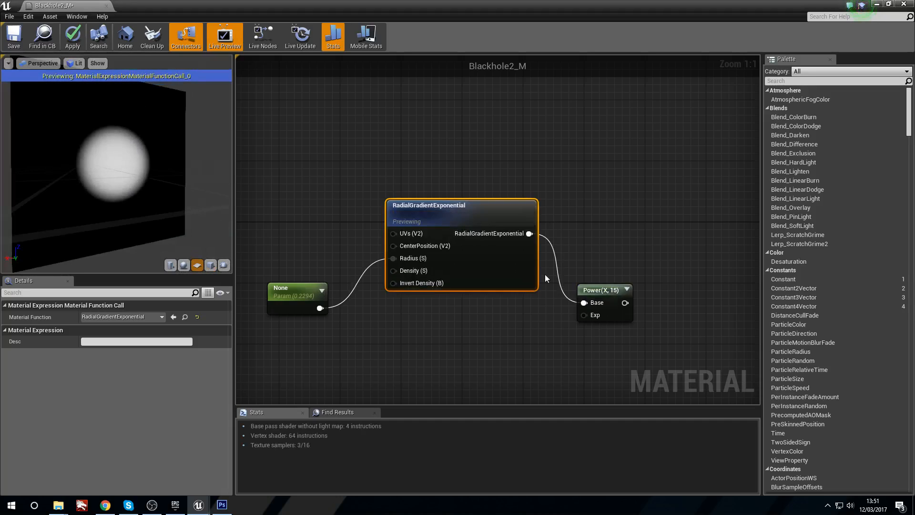
{"action": "left_click_drag", "start_coordinate": [616, 376], "coordinate": [616, 368]}
{"action": "key", "text": "Delete"}
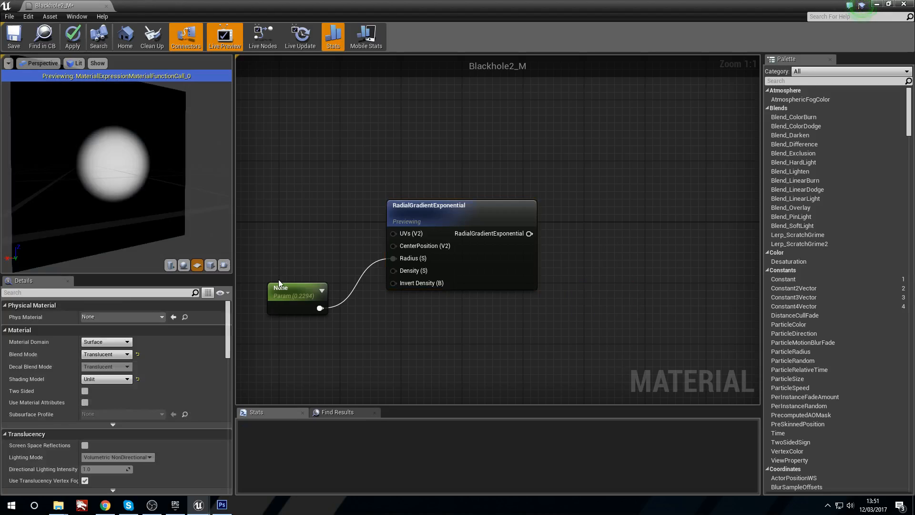
Step: Name the scalar parameter feeding the Radius input "Blackhole Radius"
{"action": "left_click", "coordinate": [284, 296]}
{"action": "left_click_drag", "start_coordinate": [283, 296], "coordinate": [296, 281]}
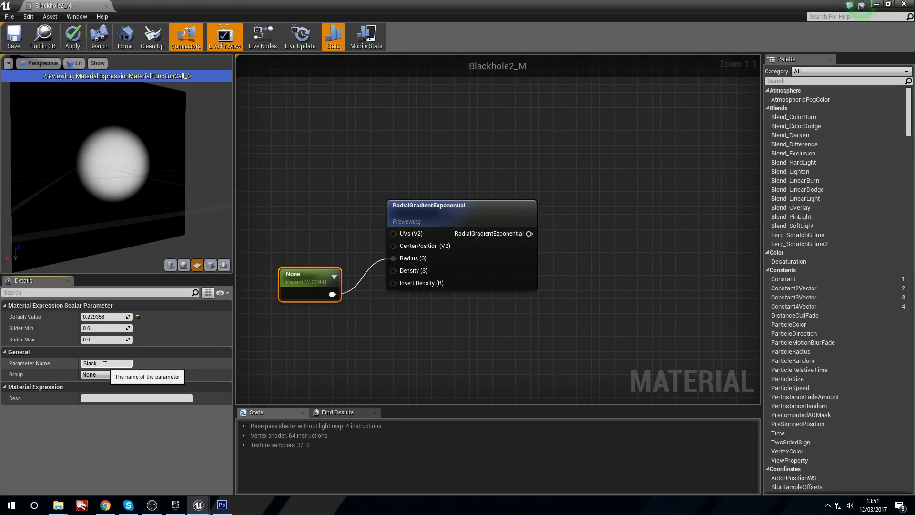
{"action": "left_click", "coordinate": [105, 365]}
{"action": "type", "text": "Blackhole Radius"}
{"action": "key", "text": "Return"}
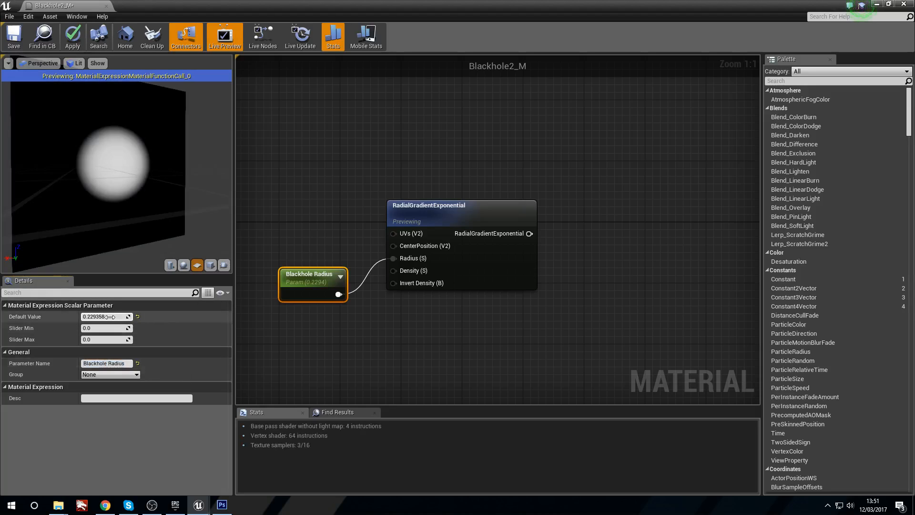
Step: Set the Blackhole Radius parameter's default value to 0.23
{"action": "left_click", "coordinate": [470, 241]}
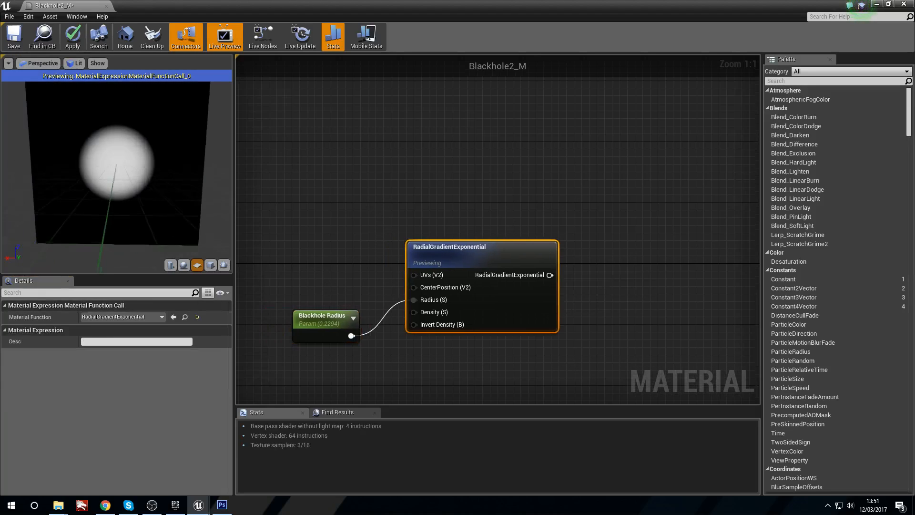
{"action": "left_click", "coordinate": [303, 316]}
{"action": "left_click", "coordinate": [117, 318]}
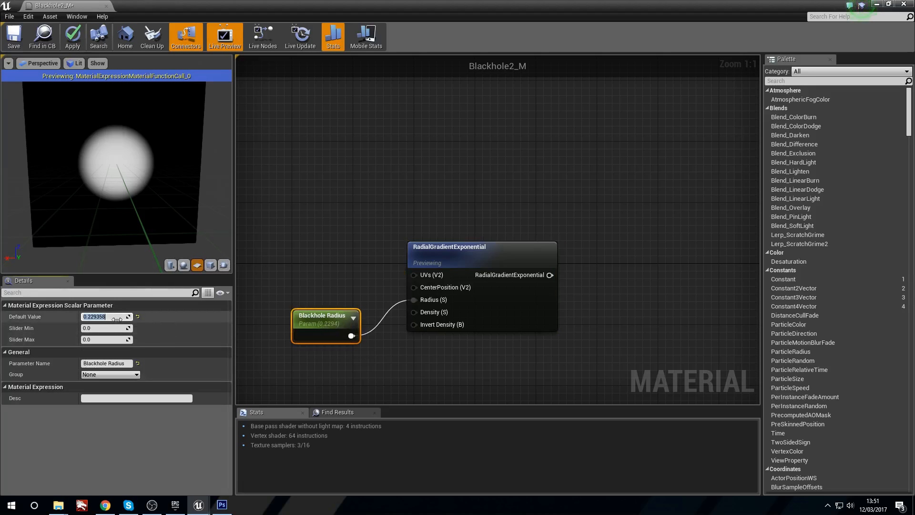
{"action": "type", "text": ".23"}
{"action": "key", "text": "Return"}
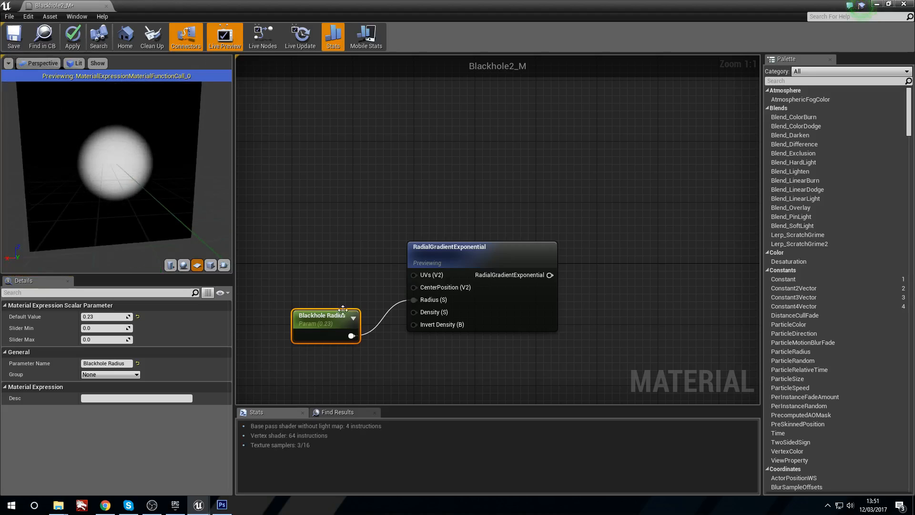
Step: Add a second scalar parameter below Blackhole Radius, feed it into the Density input, and set its default to about 1.477
{"action": "left_click_drag", "start_coordinate": [324, 316], "coordinate": [316, 254]}
{"action": "left_click", "coordinate": [335, 324]}
{"action": "right_click_drag", "start_coordinate": [319, 318], "coordinate": [337, 322]}
{"action": "left_click", "coordinate": [311, 327]}
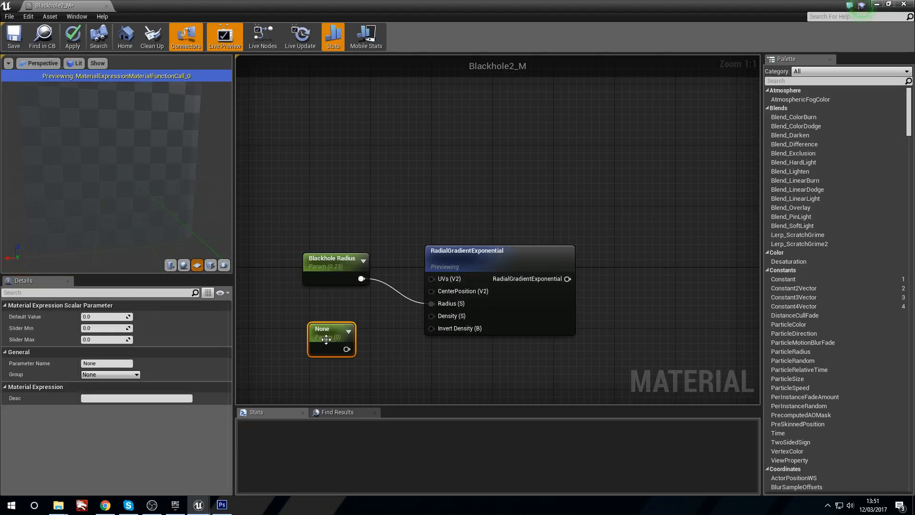
{"action": "left_click_drag", "start_coordinate": [348, 340], "coordinate": [432, 315]}
{"action": "left_click_drag", "start_coordinate": [313, 320], "coordinate": [312, 306]}
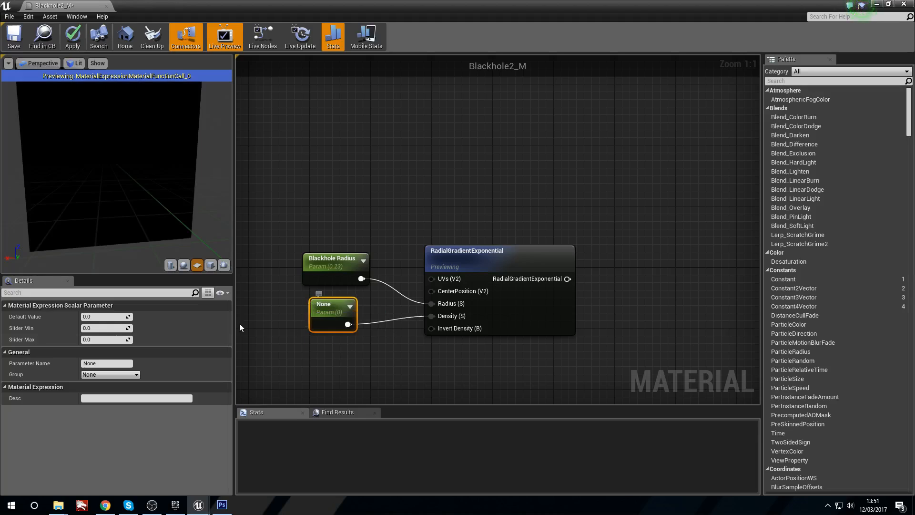
{"action": "left_click_drag", "start_coordinate": [94, 319], "coordinate": [106, 318]}
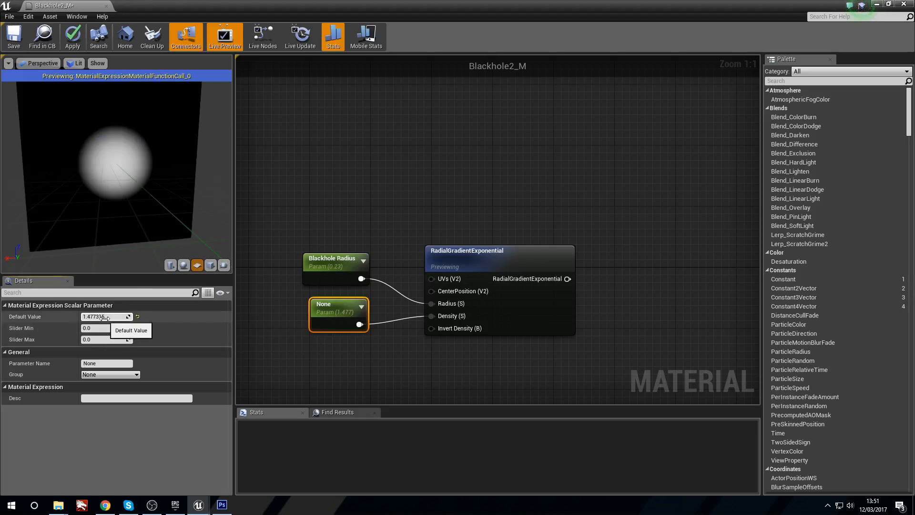
Step: Name the Density parameter "Blackhole Softness" and set its default value to 1.47
{"action": "left_click", "coordinate": [109, 364]}
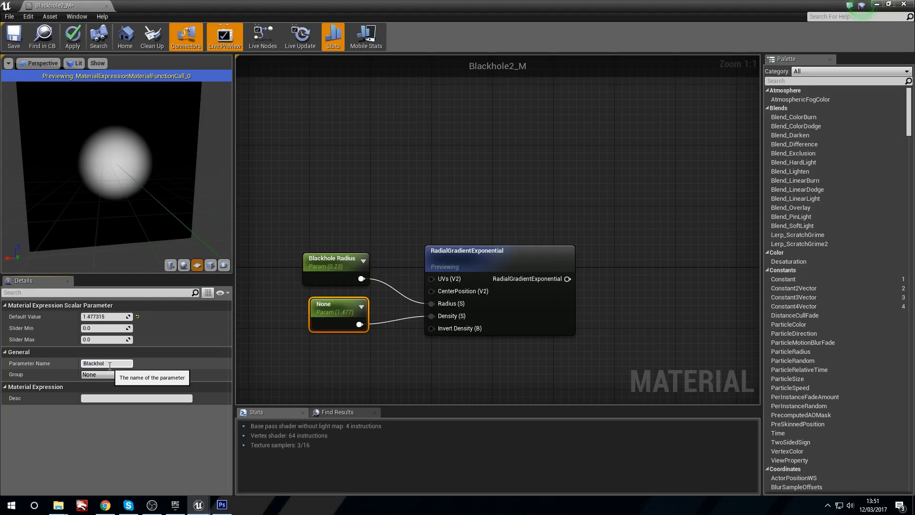
{"action": "type", "text": "Blackhole Softness"}
{"action": "key", "text": "Return"}
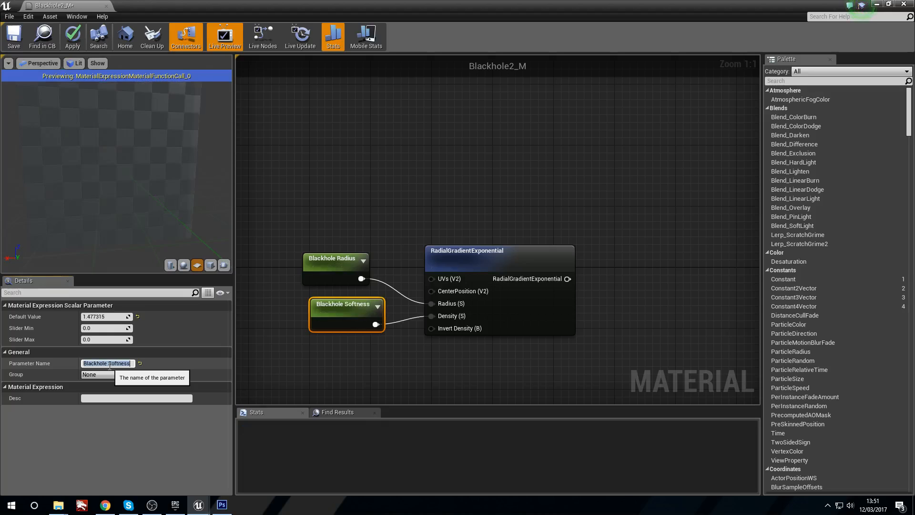
{"action": "left_click", "coordinate": [115, 318]}
{"action": "type", "text": "1.47"}
{"action": "key", "text": "Return"}
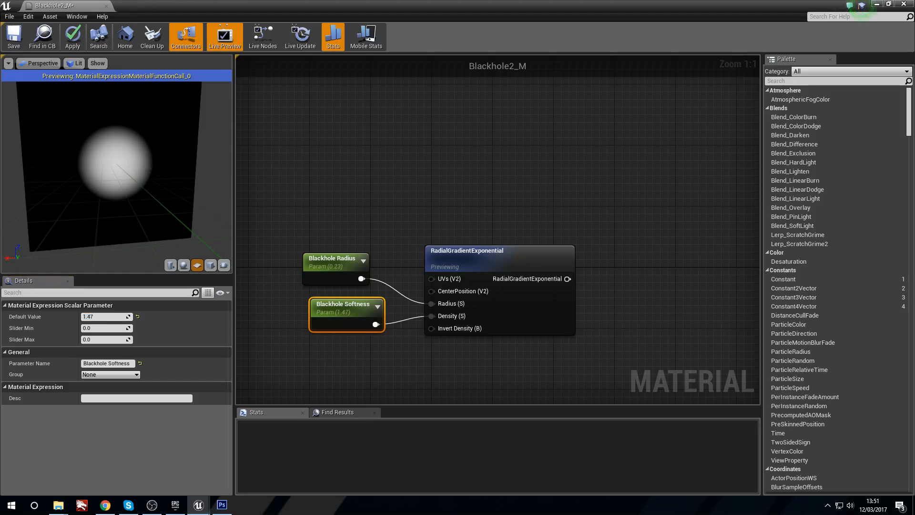
Step: Stop previewing the radial gradient and feed its output into input A of a new Multiply node with Const B set to 50
{"action": "right_click_drag", "start_coordinate": [336, 219], "coordinate": [273, 206]}
{"action": "right_click", "coordinate": [452, 250]}
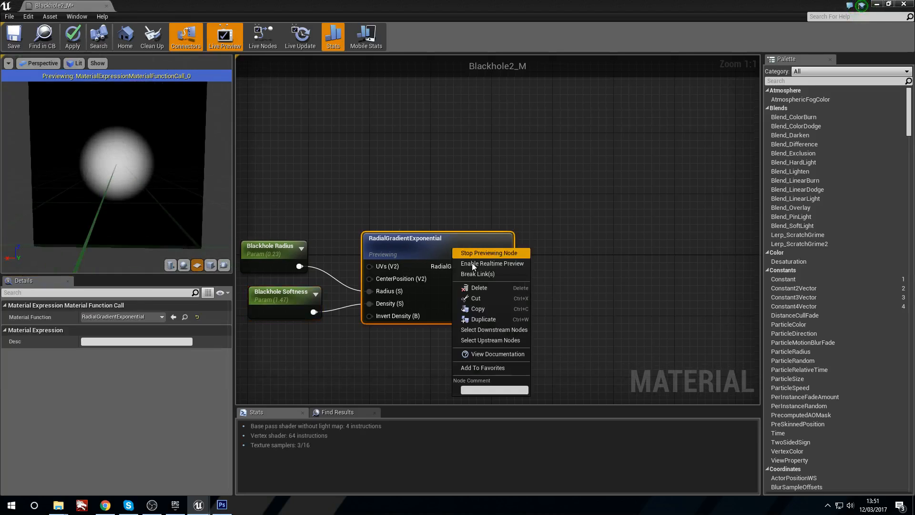
{"action": "left_click", "coordinate": [505, 253]}
{"action": "right_click_drag", "start_coordinate": [488, 198], "coordinate": [420, 208]}
{"action": "left_click", "coordinate": [469, 256]}
{"action": "left_click_drag", "start_coordinate": [404, 264], "coordinate": [502, 263]}
{"action": "left_click", "coordinate": [103, 328]}
{"action": "type", "text": "50"}
{"action": "key", "text": "Return"}
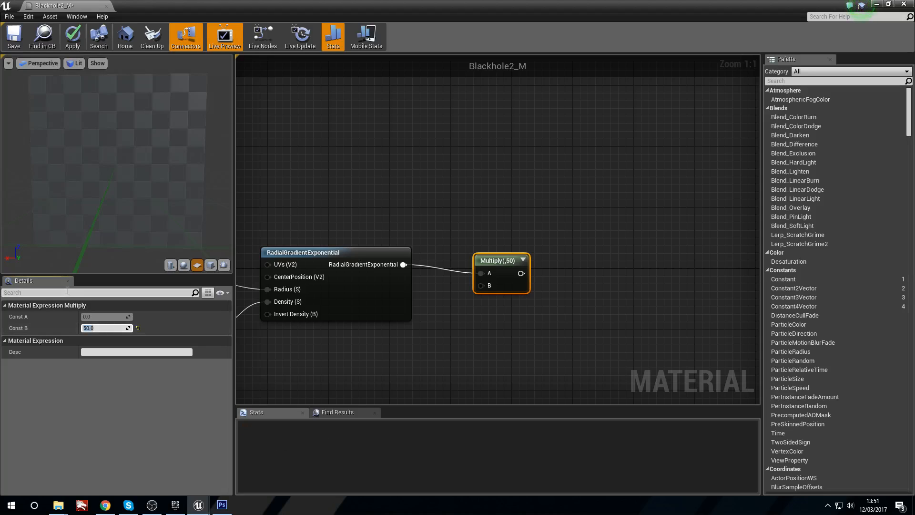
Step: Preview the Multiply node's output on the plane and move the node closer to the radial gradient
{"action": "right_click", "coordinate": [493, 260]}
{"action": "left_click", "coordinate": [527, 274]}
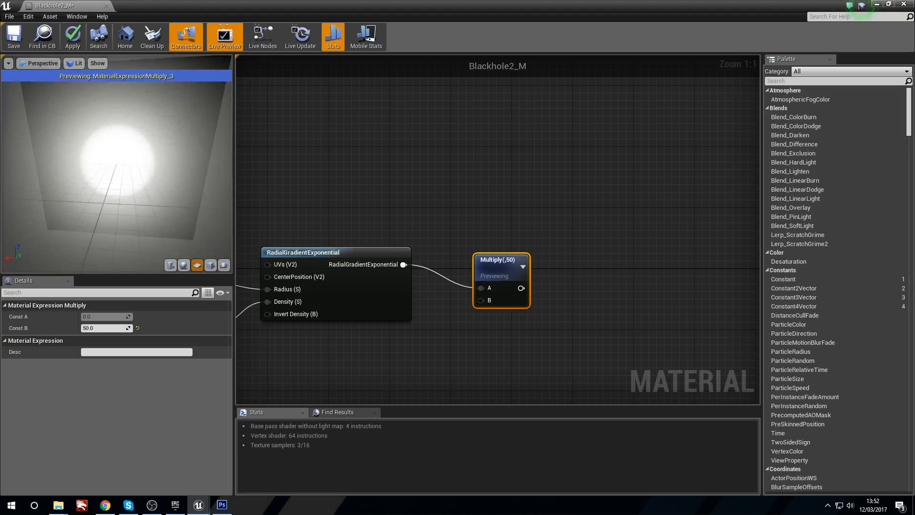
{"action": "right_click_drag", "start_coordinate": [421, 196], "coordinate": [338, 195]}
{"action": "left_click_drag", "start_coordinate": [411, 272], "coordinate": [381, 271]}
{"action": "right_click_drag", "start_coordinate": [380, 270], "coordinate": [377, 273]}
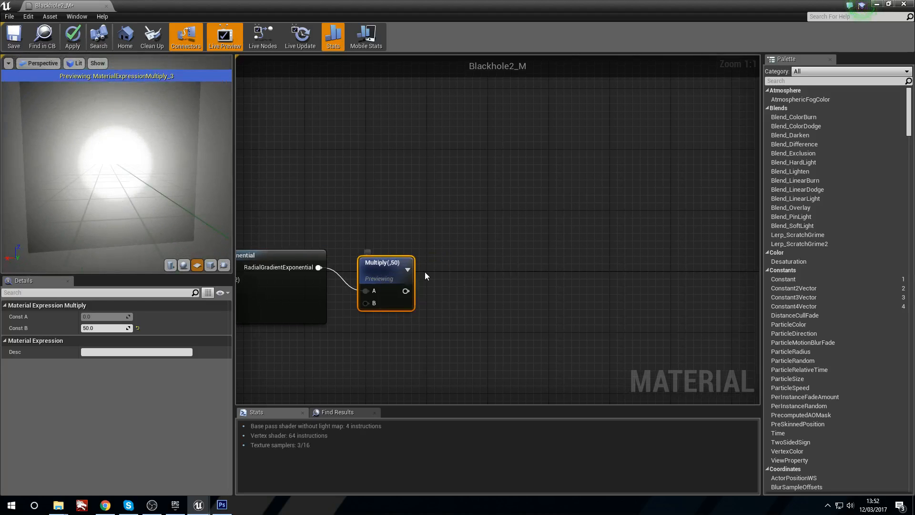
{"action": "right_click_drag", "start_coordinate": [454, 254], "coordinate": [421, 278]}
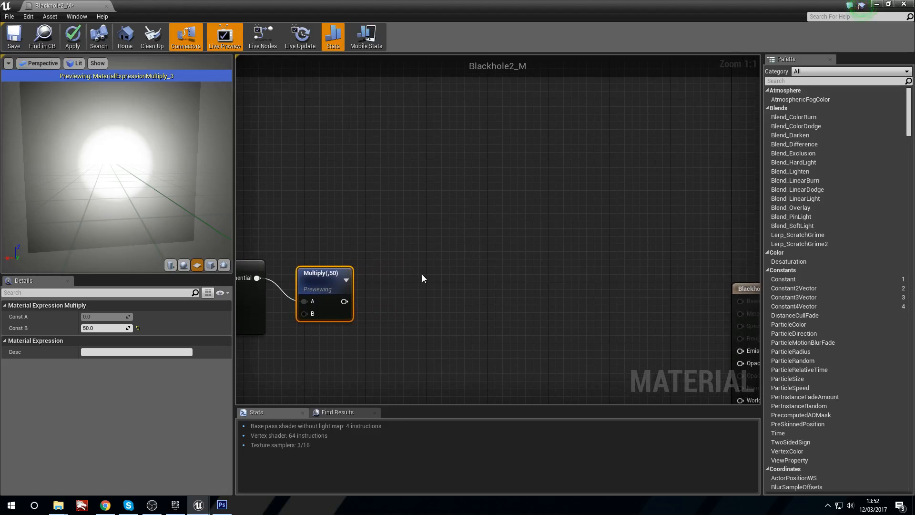
Step: Add a Clamp node after the Multiply node, feed the Multiply output into it and preview the Clamp result
{"action": "right_click", "coordinate": [422, 278]}
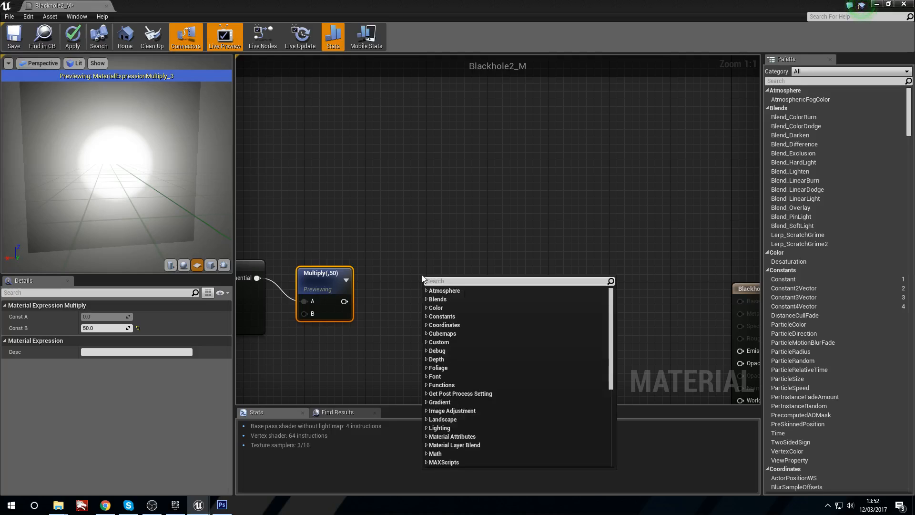
{"action": "left_click", "coordinate": [442, 299]}
{"action": "right_click", "coordinate": [444, 301]}
{"action": "type", "text": "clam"}
{"action": "key", "text": "Return"}
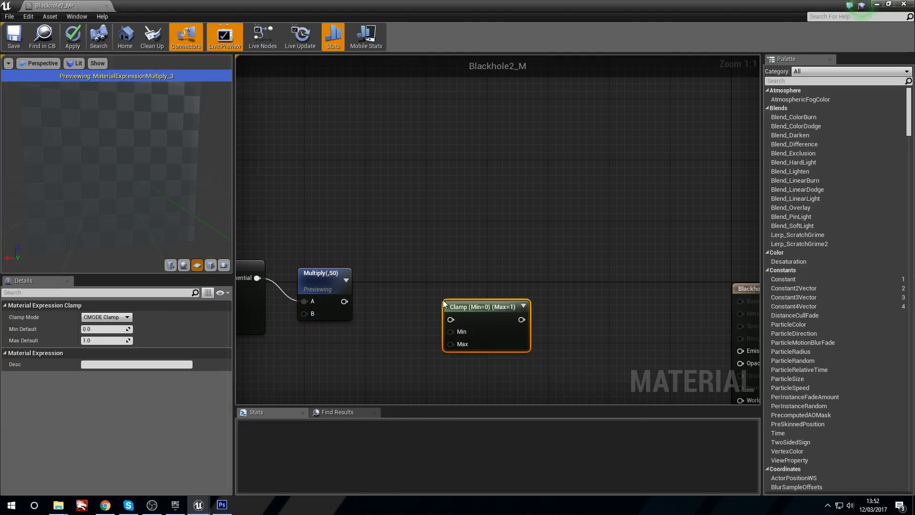
{"action": "left_click_drag", "start_coordinate": [344, 301], "coordinate": [430, 290]}
{"action": "right_click", "coordinate": [430, 290]}
{"action": "left_click", "coordinate": [448, 294]}
{"action": "right_click_drag", "start_coordinate": [291, 231], "coordinate": [359, 238]}
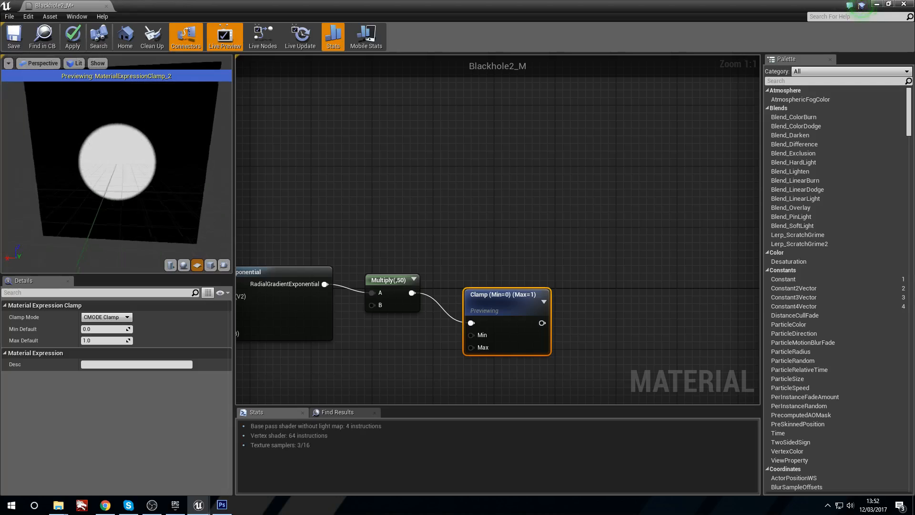
Step: Feed the RadialGradientExponential output directly into the Clamp node and delete the Multiply node
{"action": "left_click_drag", "start_coordinate": [163, 215], "coordinate": [163, 243]}
{"action": "right_click_drag", "start_coordinate": [326, 228], "coordinate": [376, 222]}
{"action": "left_click", "coordinate": [434, 273]}
{"action": "left_click_drag", "start_coordinate": [375, 278], "coordinate": [468, 272]}
{"action": "key", "text": "Delete"}
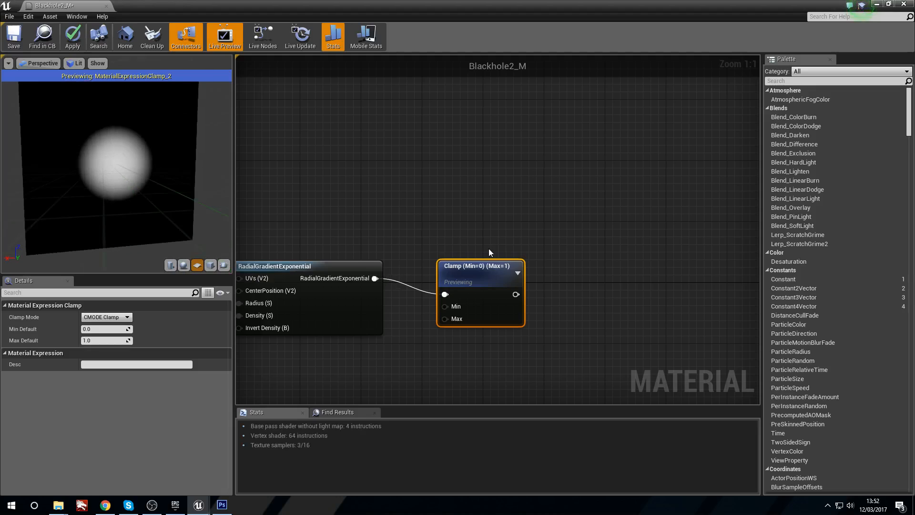
{"action": "mouse_move", "coordinate": [86, 164]}
{"action": "left_mouse_down"}
{"action": "mouse_move", "coordinate": [115, 165]}
{"action": "mouse_move", "coordinate": [89, 166]}
{"action": "left_mouse_up"}
Step: Set the default value of the Blackhole Softness parameter to 10
{"action": "right_click_drag", "start_coordinate": [305, 213], "coordinate": [466, 204]}
{"action": "left_click", "coordinate": [319, 308]}
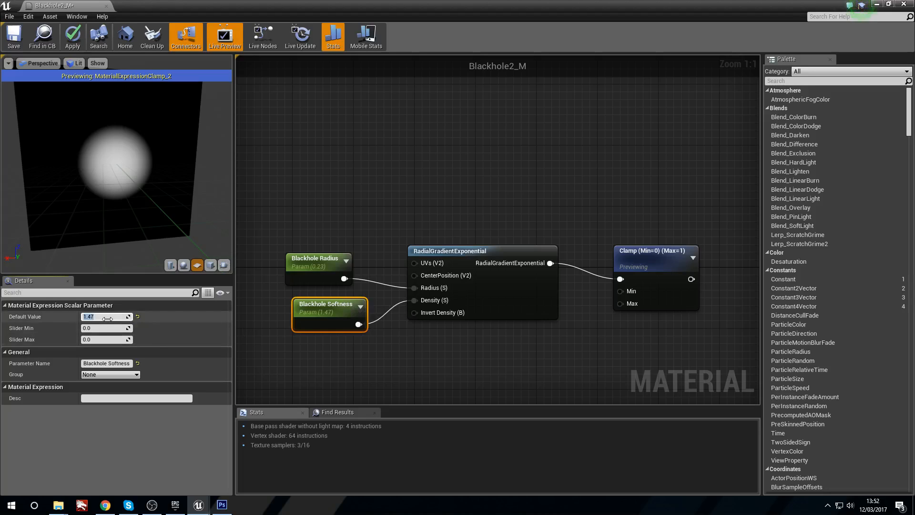
{"action": "type", "text": "10"}
{"action": "key", "text": "Return"}
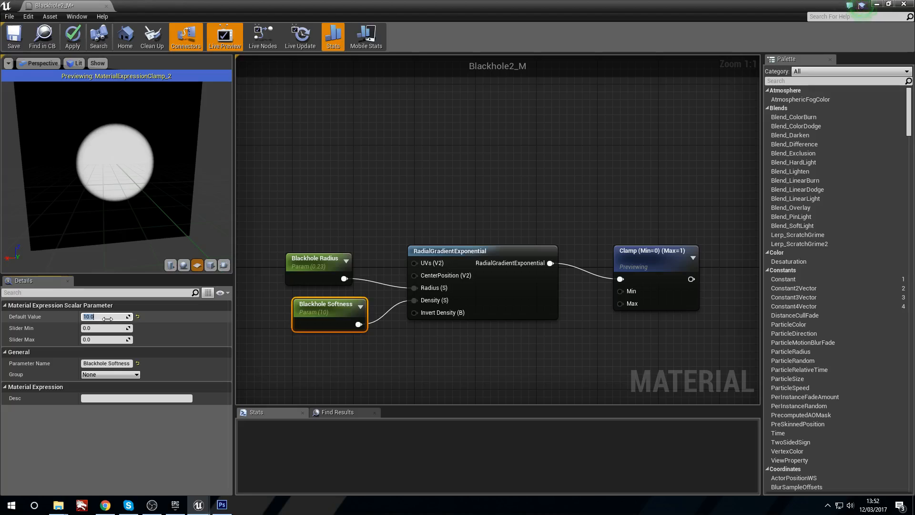
{"action": "left_click_drag", "start_coordinate": [124, 164], "coordinate": [143, 178]}
Step: Move the Clamp node closer to the radial gradient and toggle its preview off and on again
{"action": "right_click_drag", "start_coordinate": [502, 215], "coordinate": [413, 224]}
{"action": "left_click_drag", "start_coordinate": [565, 268], "coordinate": [534, 271]}
{"action": "right_click", "coordinate": [534, 262]}
{"action": "left_click", "coordinate": [574, 271]}
{"action": "left_click", "coordinate": [481, 234]}
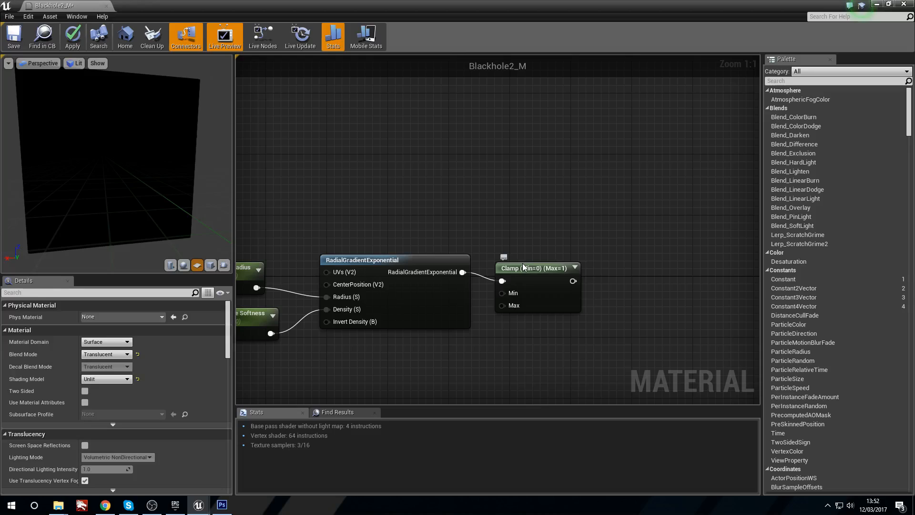
{"action": "right_click", "coordinate": [523, 263]}
{"action": "left_click", "coordinate": [590, 270]}
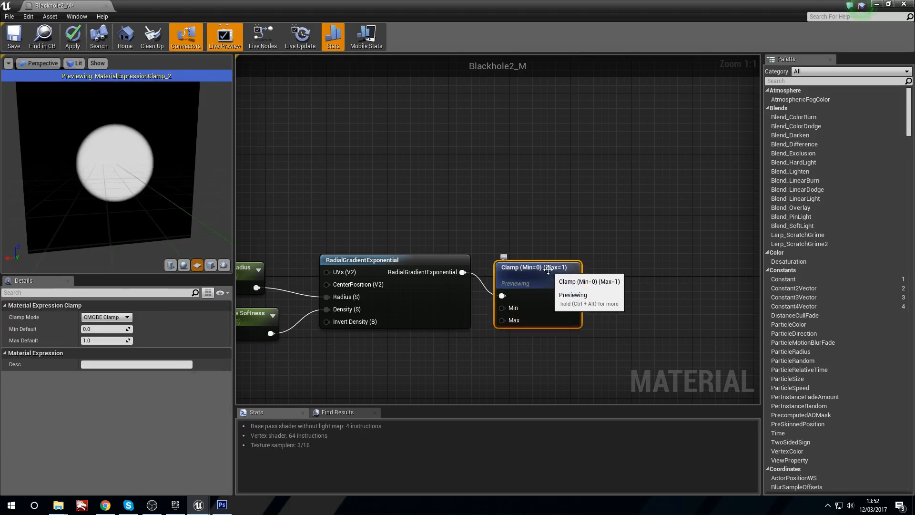
Step: Inspect the clamped gradient on the preview plane and align the Clamp node with the RadialGradientExponential node
{"action": "right_click_drag", "start_coordinate": [548, 269], "coordinate": [379, 250]}
{"action": "mouse_move", "coordinate": [82, 149]}
{"action": "left_mouse_down"}
{"action": "mouse_move", "coordinate": [124, 150]}
{"action": "mouse_move", "coordinate": [84, 149]}
{"action": "left_mouse_up"}
{"action": "right_click_drag", "start_coordinate": [184, 155], "coordinate": [184, 122]}
{"action": "left_click_drag", "start_coordinate": [186, 161], "coordinate": [167, 160]}
{"action": "right_click_drag", "start_coordinate": [186, 161], "coordinate": [186, 207]}
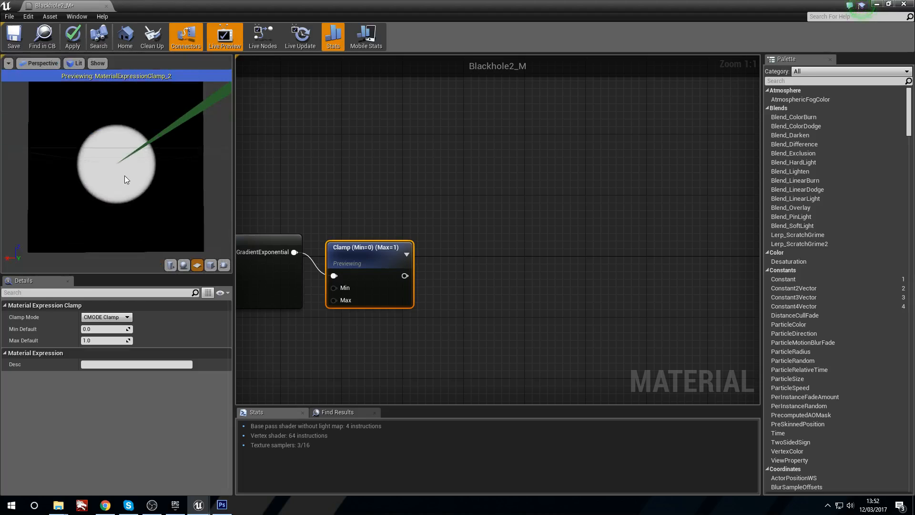
{"action": "right_click_drag", "start_coordinate": [308, 218], "coordinate": [553, 207]}
{"action": "left_click_drag", "start_coordinate": [512, 229], "coordinate": [505, 228]}
{"action": "right_click_drag", "start_coordinate": [672, 210], "coordinate": [601, 210]}
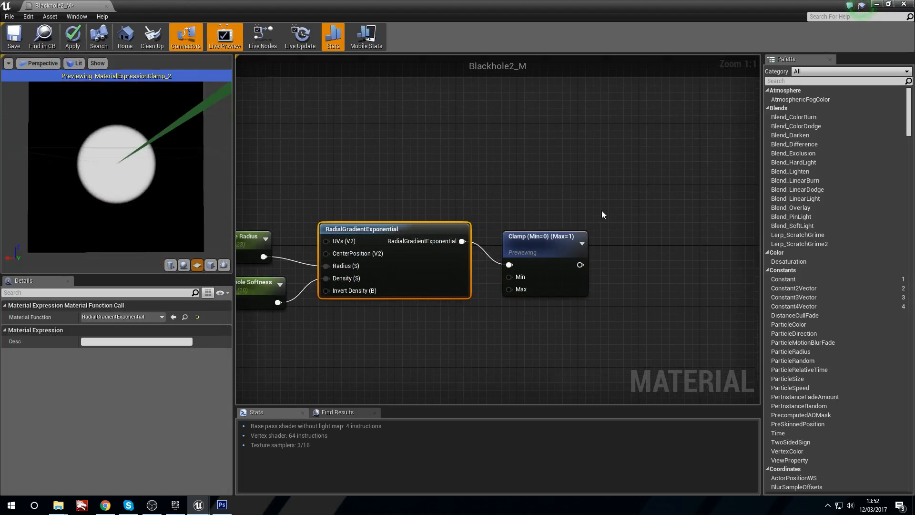
{"action": "left_click_drag", "start_coordinate": [544, 235], "coordinate": [541, 228]}
{"action": "right_click_drag", "start_coordinate": [605, 200], "coordinate": [533, 216]}
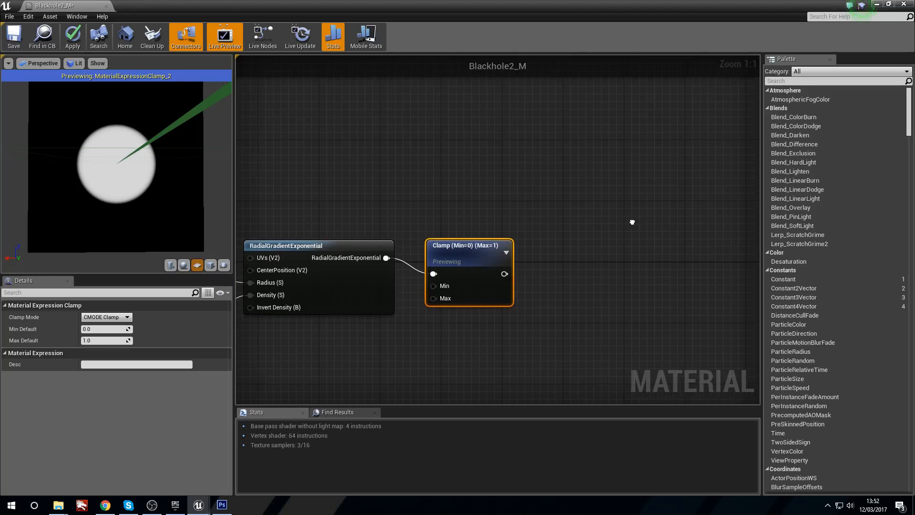
{"action": "right_click_drag", "start_coordinate": [634, 221], "coordinate": [543, 229]}
{"action": "right_click_drag", "start_coordinate": [395, 256], "coordinate": [315, 249]}
Step: Stop previewing the Clamp node and connect its output to the material's Opacity input
{"action": "right_click", "coordinate": [392, 267]}
{"action": "left_click", "coordinate": [398, 268]}
{"action": "left_click_drag", "start_coordinate": [323, 255], "coordinate": [697, 336]}
{"action": "right_click_drag", "start_coordinate": [362, 331], "coordinate": [569, 318]}
{"action": "right_click_drag", "start_coordinate": [437, 327], "coordinate": [493, 333]}
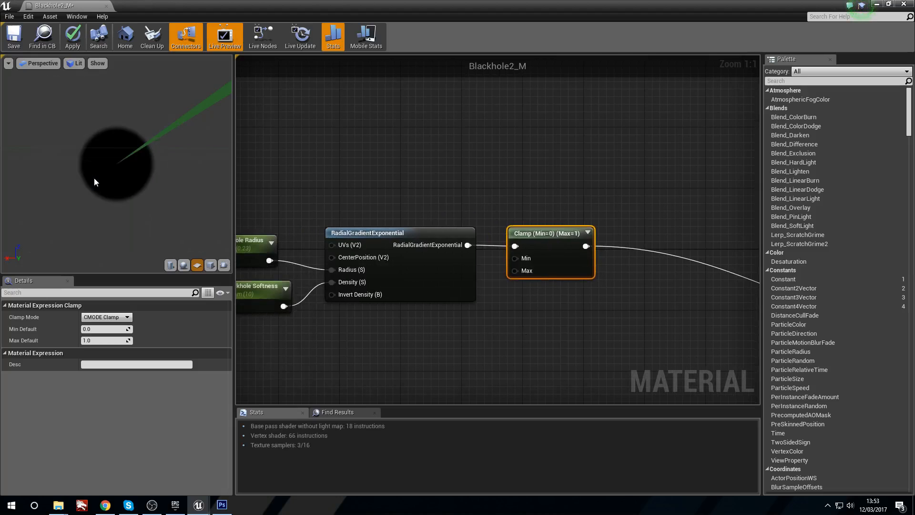
Step: Duplicate the RadialGradientExponential node and place the copy below the existing gradient and its parameters
{"action": "right_click_drag", "start_coordinate": [374, 324], "coordinate": [407, 258]}
{"action": "scroll", "coordinate": [407, 259], "scroll_direction": "down", "scroll_amount": 2}
{"action": "right_click_drag", "start_coordinate": [413, 312], "coordinate": [420, 249]}
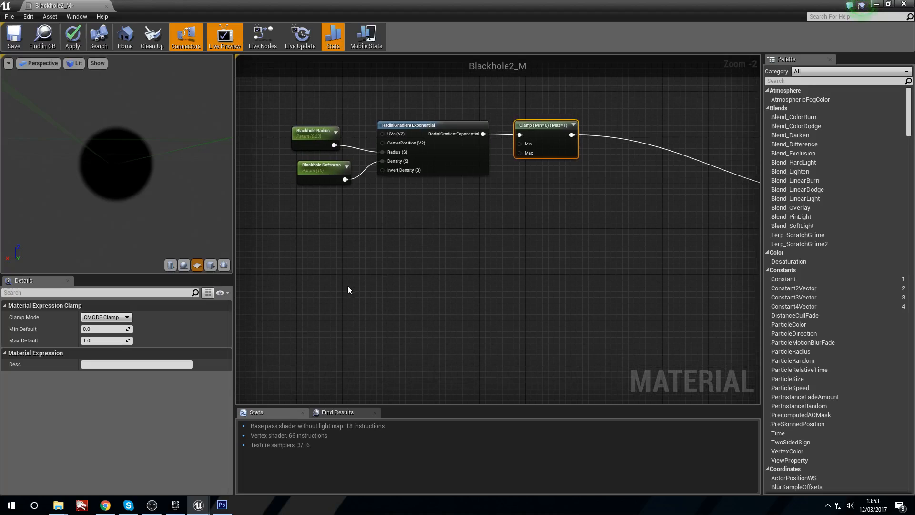
{"action": "right_click_drag", "start_coordinate": [348, 285], "coordinate": [375, 264]}
{"action": "left_click", "coordinate": [456, 113]}
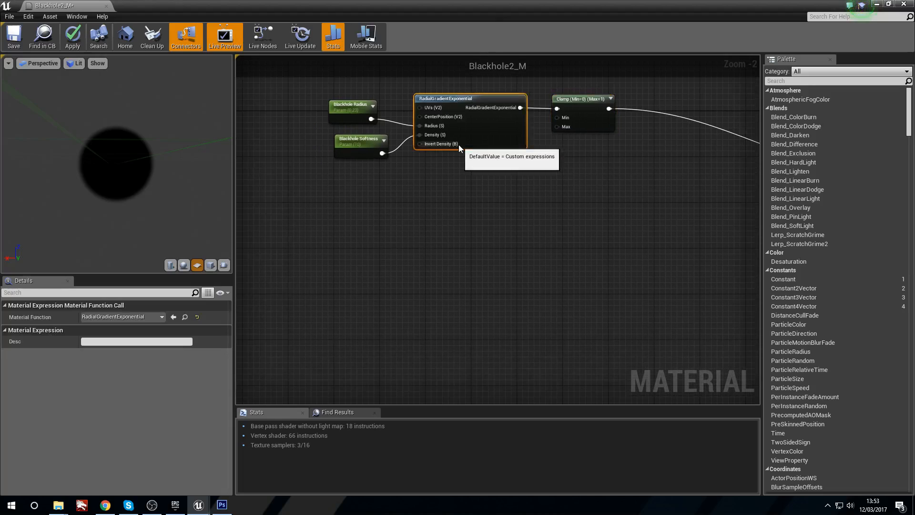
{"action": "key", "text": "ctrl+c"}
{"action": "key", "text": "ctrl+v"}
{"action": "left_click_drag", "start_coordinate": [488, 208], "coordinate": [391, 231]}
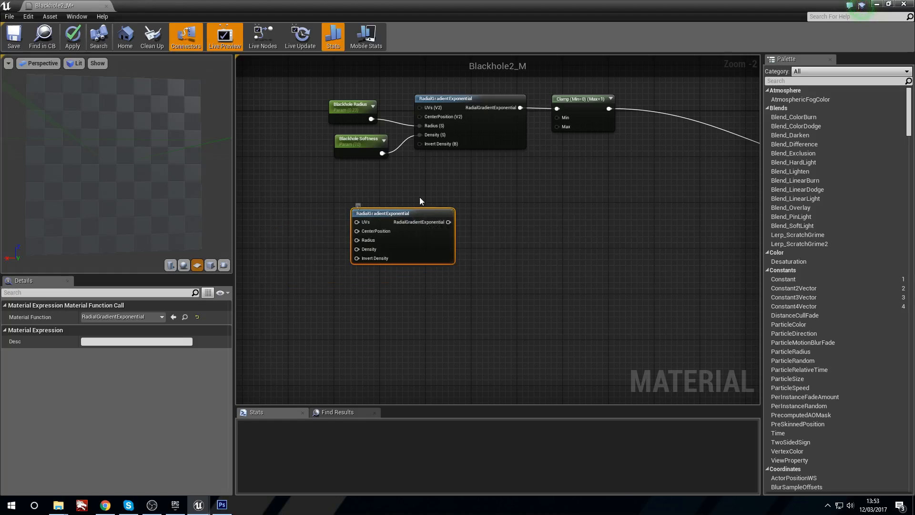
Step: Add a 1-x node, feed the second radial gradient's output into it and preview the inverted result
{"action": "left_click", "coordinate": [473, 244]}
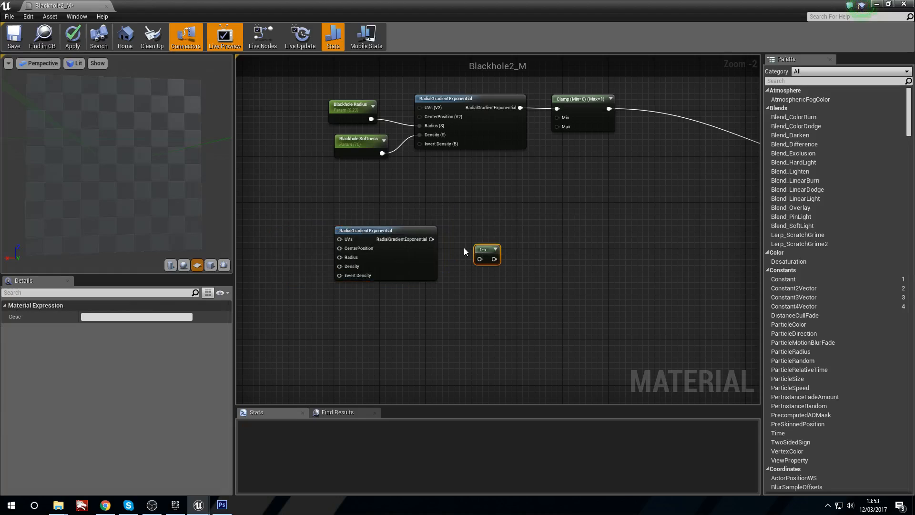
{"action": "left_click_drag", "start_coordinate": [437, 241], "coordinate": [469, 237]}
{"action": "right_click", "coordinate": [469, 238]}
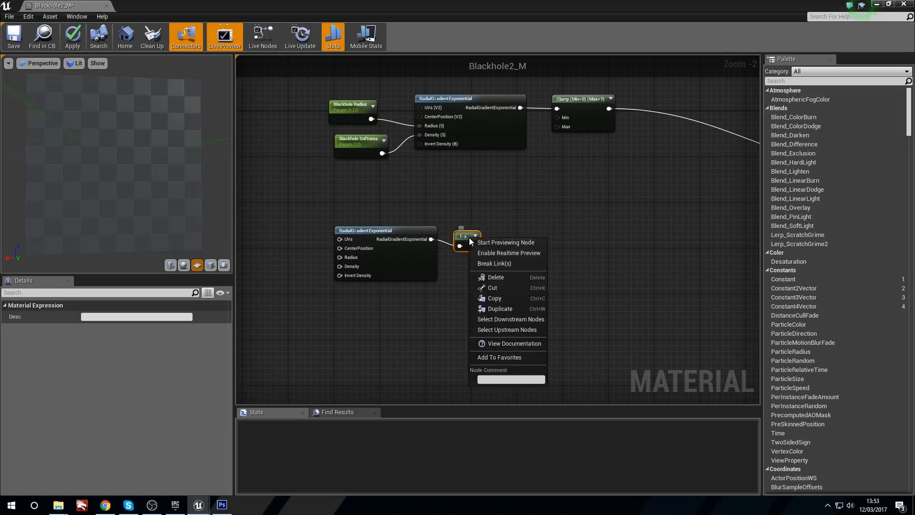
{"action": "left_click", "coordinate": [478, 243]}
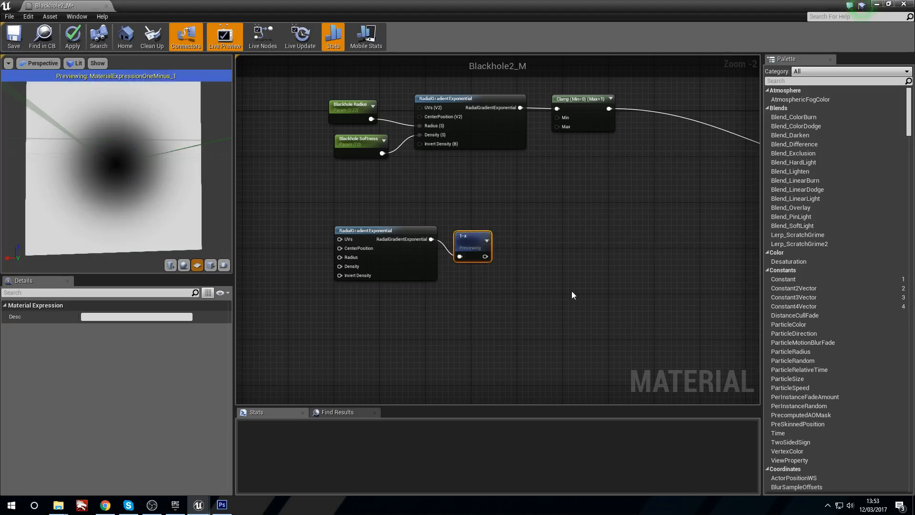
Step: Compare the previews of the second radial gradient and the 1-x node, and stop previewing
{"action": "right_click", "coordinate": [393, 240]}
{"action": "right_click", "coordinate": [385, 231]}
{"action": "left_click", "coordinate": [415, 232]}
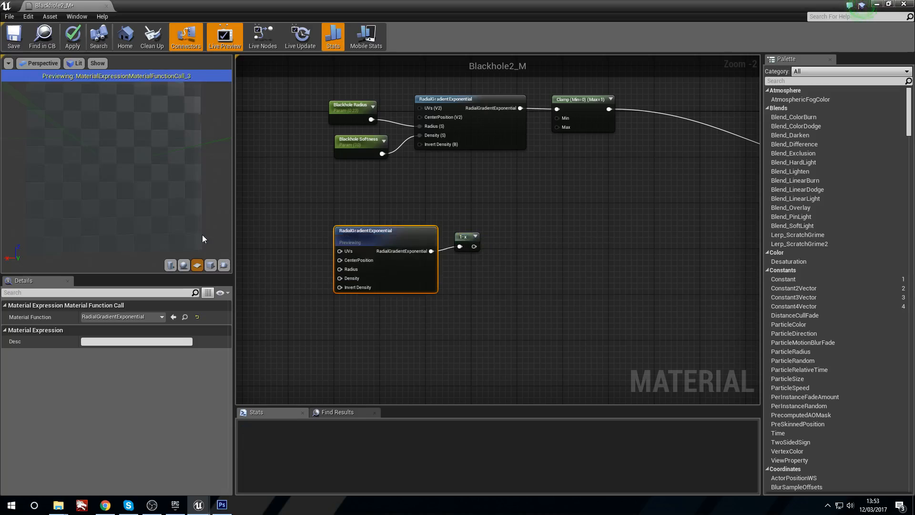
{"action": "right_click", "coordinate": [474, 241]}
{"action": "left_click", "coordinate": [490, 243]}
{"action": "right_click", "coordinate": [473, 241]}
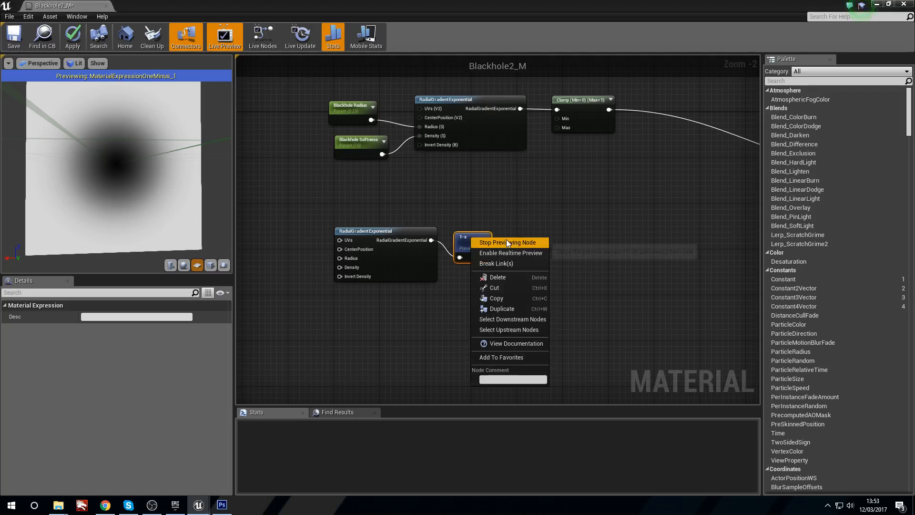
{"action": "left_click", "coordinate": [506, 242]}
Step: Add an Abs node fed by the 1-x output, move it closer and display its full description
{"action": "right_click_drag", "start_coordinate": [528, 274], "coordinate": [482, 268]}
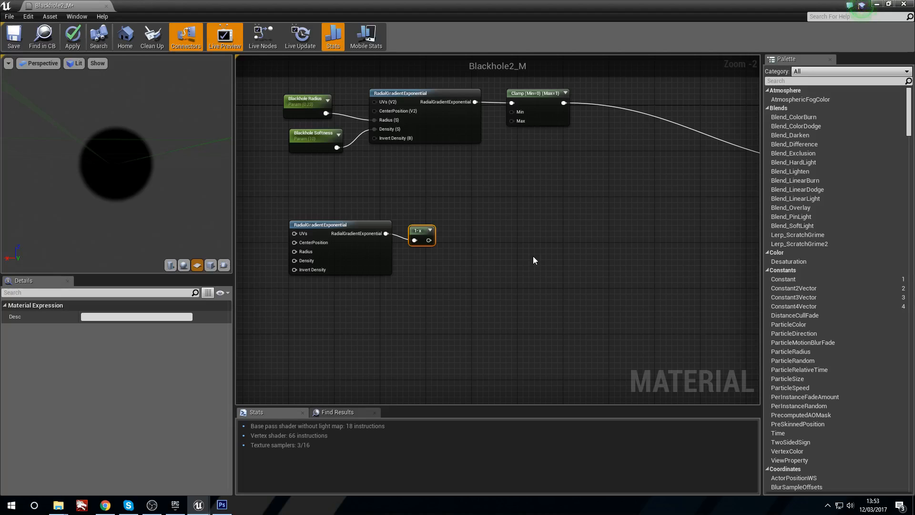
{"action": "right_click", "coordinate": [532, 258]}
{"action": "left_click", "coordinate": [477, 246]}
{"action": "right_click", "coordinate": [470, 245]}
{"action": "type", "text": "abs"}
{"action": "key", "text": "Return"}
{"action": "left_click_drag", "start_coordinate": [429, 240], "coordinate": [462, 242]}
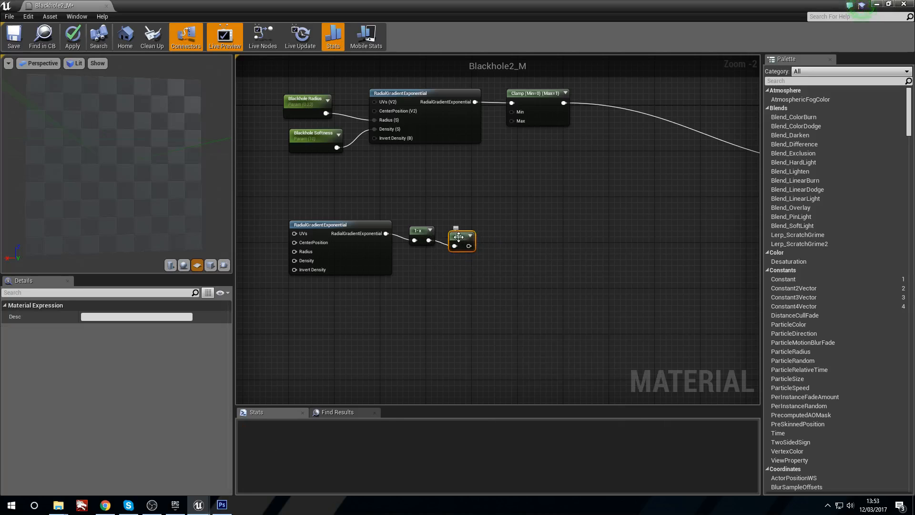
{"action": "right_click_drag", "start_coordinate": [458, 237], "coordinate": [437, 240]}
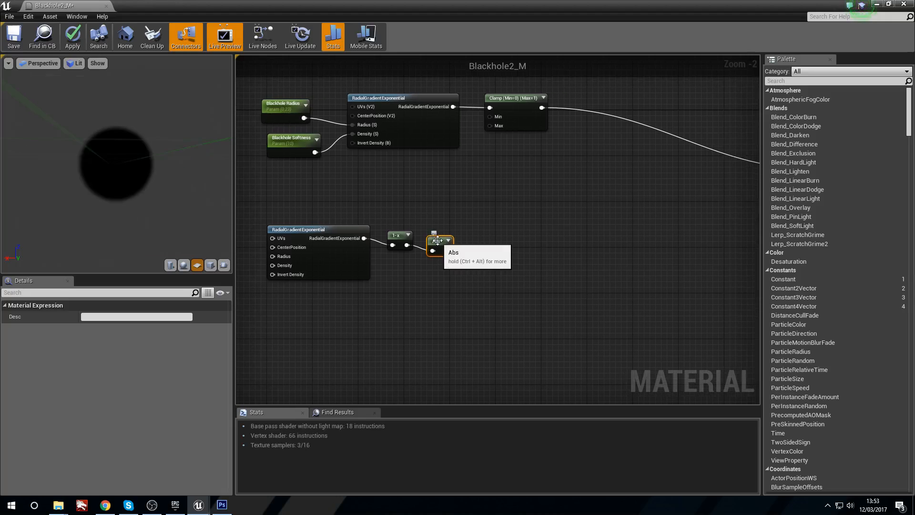
{"action": "key", "text": "ctrl+alt"}
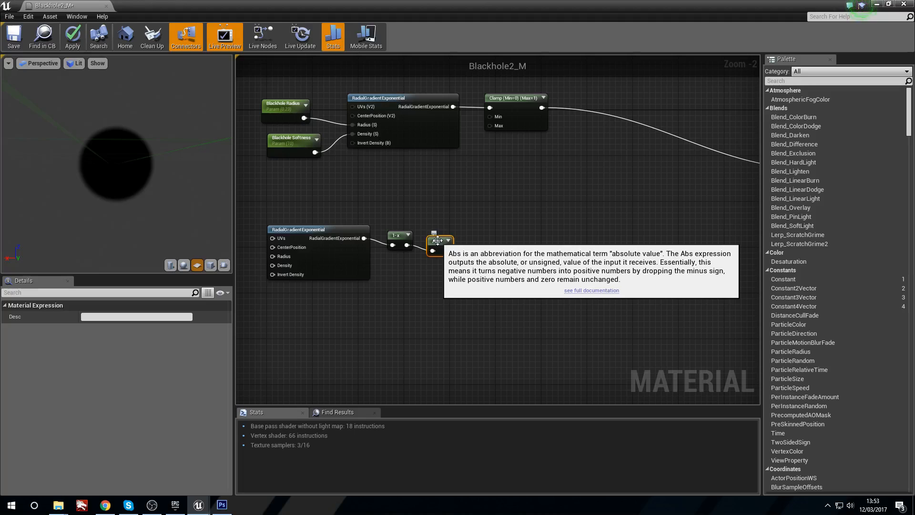
Step: Preview the Abs node on the plane and compare it with the second radial gradient's own output
{"action": "right_click", "coordinate": [438, 240]}
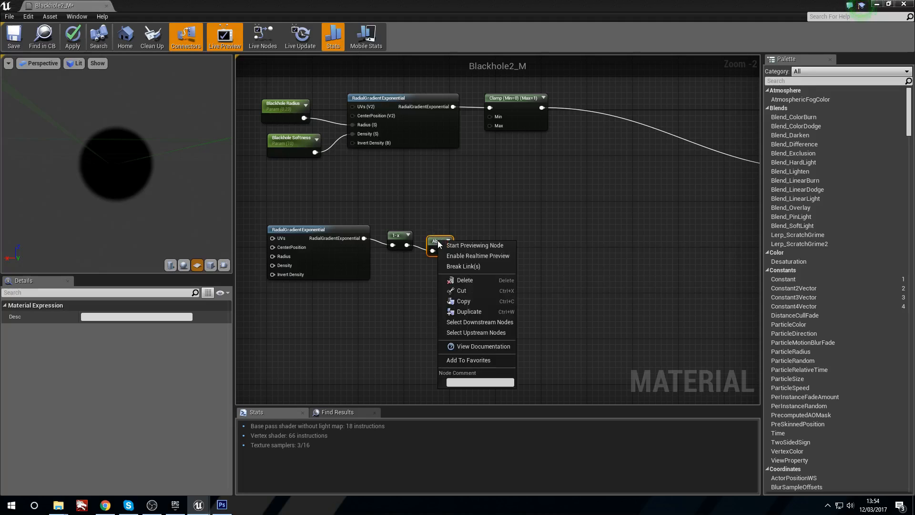
{"action": "left_click", "coordinate": [462, 244]}
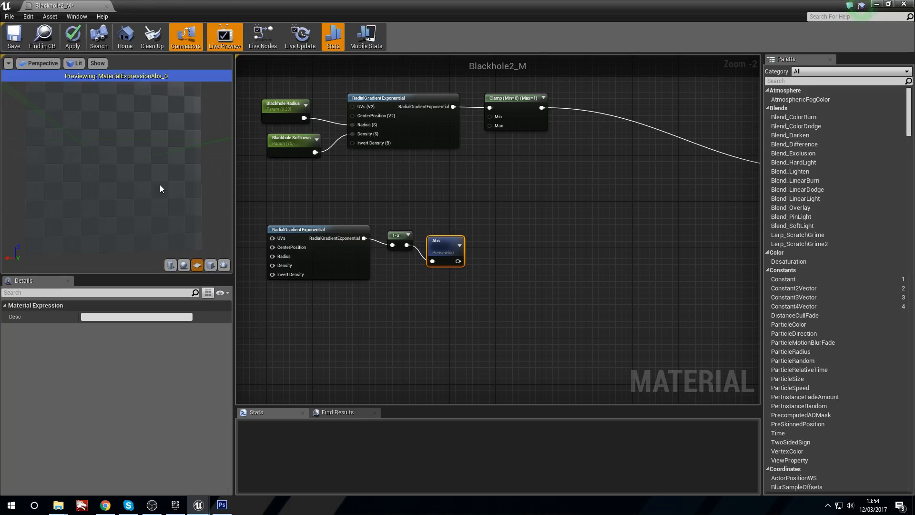
{"action": "left_click_drag", "start_coordinate": [149, 197], "coordinate": [133, 231]}
{"action": "right_click_drag", "start_coordinate": [363, 175], "coordinate": [406, 184]}
{"action": "right_click", "coordinate": [355, 234]}
{"action": "right_click", "coordinate": [347, 238]}
{"action": "left_click", "coordinate": [376, 245]}
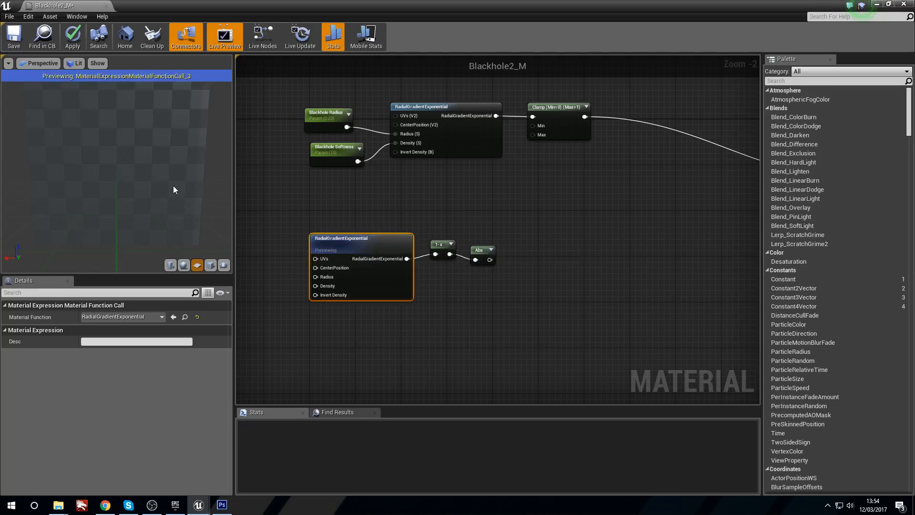
{"action": "left_click_drag", "start_coordinate": [162, 188], "coordinate": [172, 200]}
Step: Preview the 1-x node and the Abs node in turn to compare their outputs
{"action": "right_click_drag", "start_coordinate": [434, 245], "coordinate": [438, 243]}
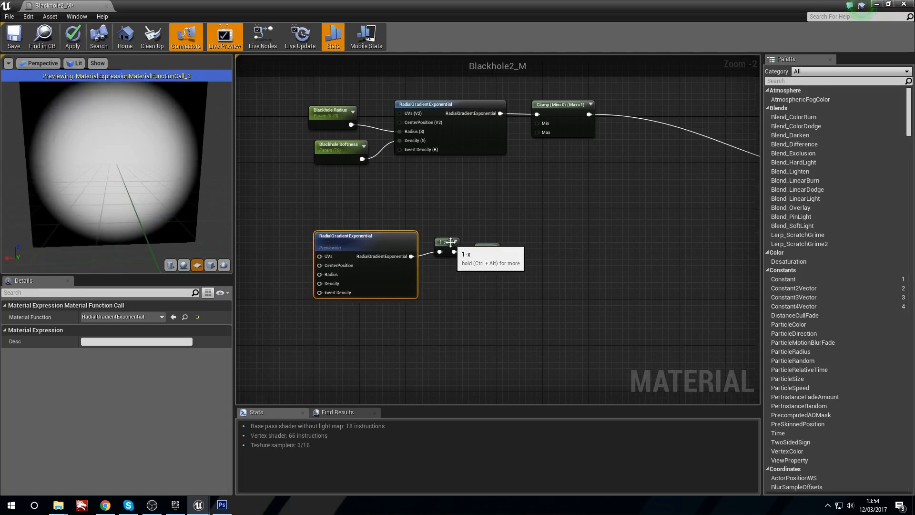
{"action": "right_click", "coordinate": [439, 243]}
{"action": "left_click", "coordinate": [464, 246]}
{"action": "left_click_drag", "start_coordinate": [485, 247], "coordinate": [489, 246]}
{"action": "right_click", "coordinate": [489, 246]}
{"action": "left_click", "coordinate": [504, 251]}
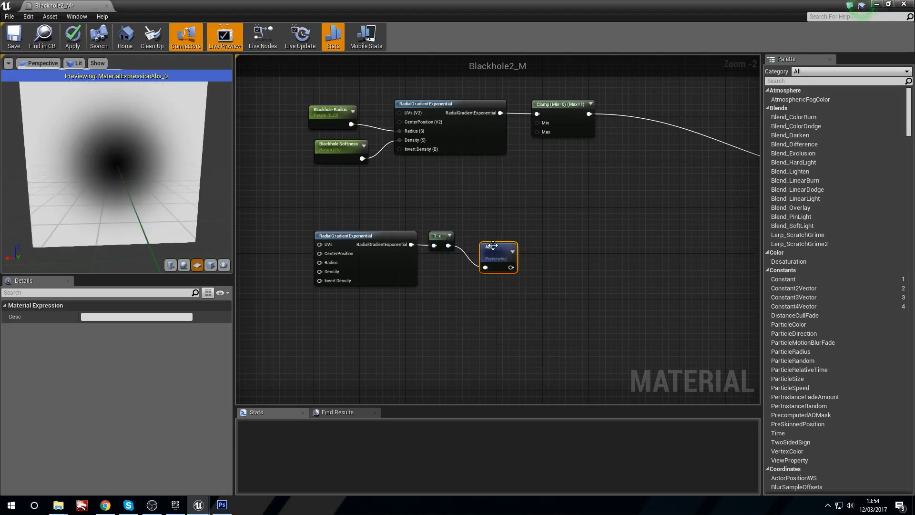
Step: Switch the preview between the 1-x and Abs nodes again, leaving the 1-x node previewed
{"action": "right_click", "coordinate": [444, 239]}
{"action": "left_click", "coordinate": [466, 249]}
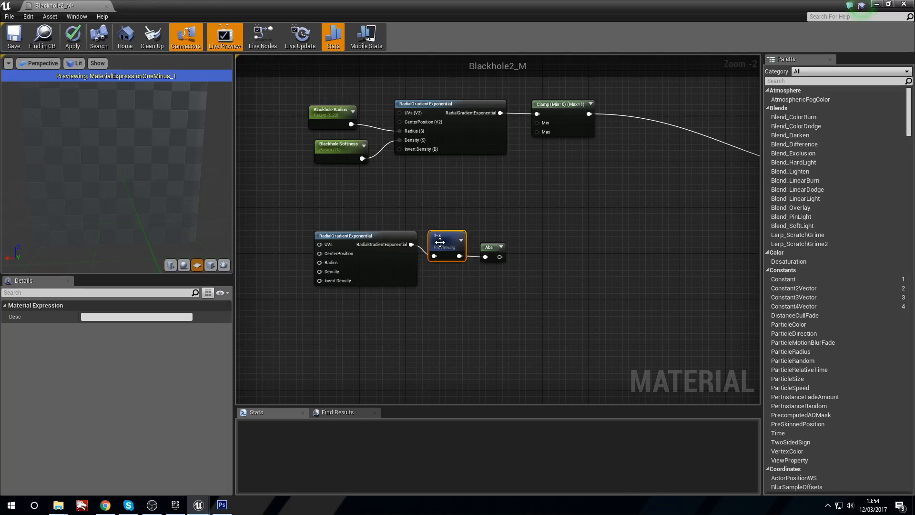
{"action": "right_click", "coordinate": [480, 251]}
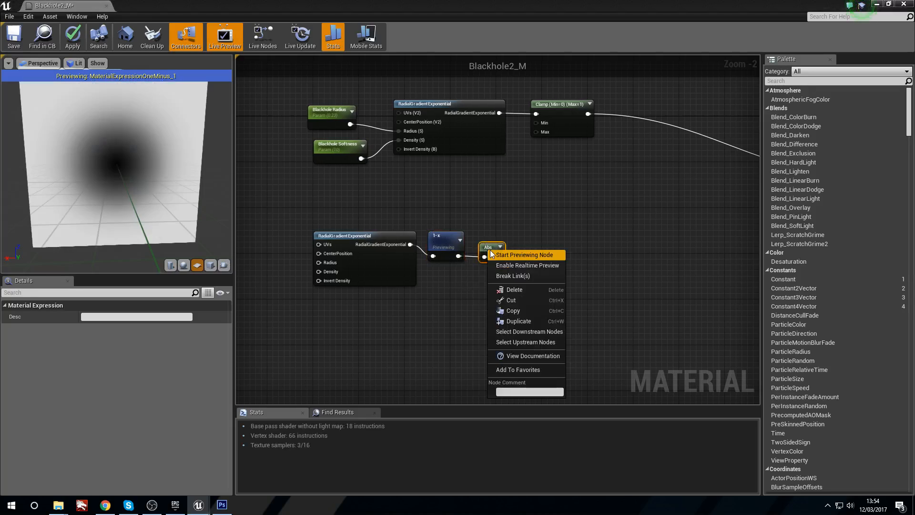
{"action": "left_click", "coordinate": [514, 255]}
{"action": "right_click", "coordinate": [436, 232]}
{"action": "left_click", "coordinate": [439, 232]}
{"action": "right_click", "coordinate": [440, 233]}
{"action": "left_click", "coordinate": [464, 237]}
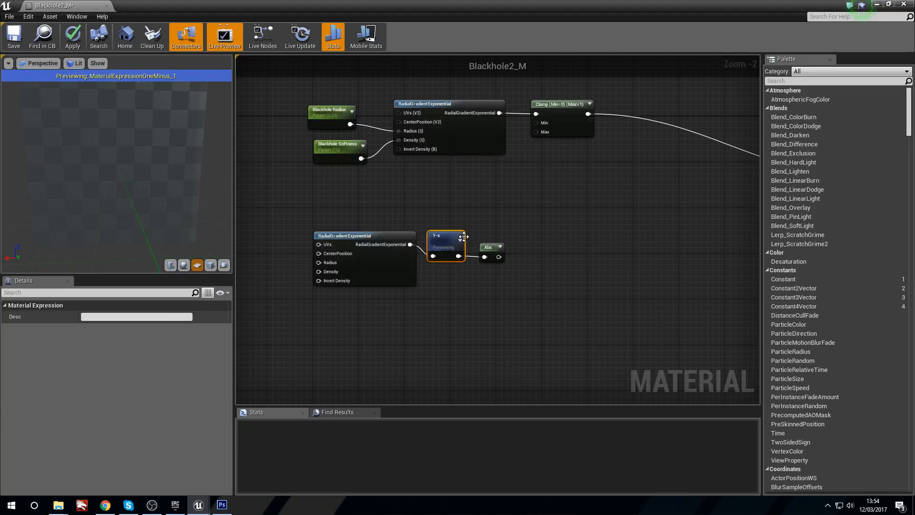
{"action": "left_click_drag", "start_coordinate": [446, 235], "coordinate": [447, 241]}
{"action": "right_click_drag", "start_coordinate": [441, 209], "coordinate": [402, 205]}
Step: Delete the Abs node at the end of the lower gradient chain
{"action": "left_click", "coordinate": [412, 232]}
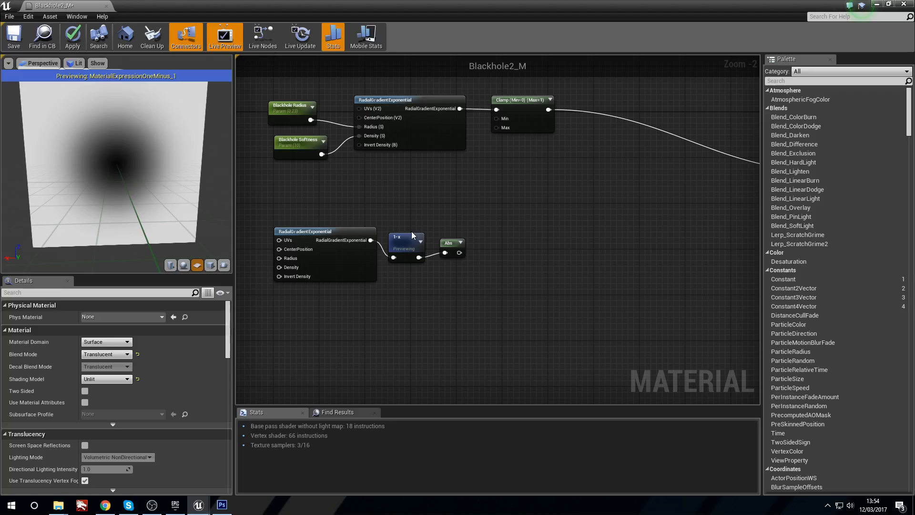
{"action": "left_click_drag", "start_coordinate": [443, 215], "coordinate": [476, 261]}
{"action": "key", "text": "Delete"}
{"action": "right_click", "coordinate": [391, 237]}
{"action": "left_click", "coordinate": [473, 225]}
Step: Align the 1-x node with the second RadialGradientExponential node and keep it close to the gradient's output
{"action": "right_click_drag", "start_coordinate": [454, 245], "coordinate": [443, 237]}
{"action": "left_click_drag", "start_coordinate": [392, 233], "coordinate": [398, 227]}
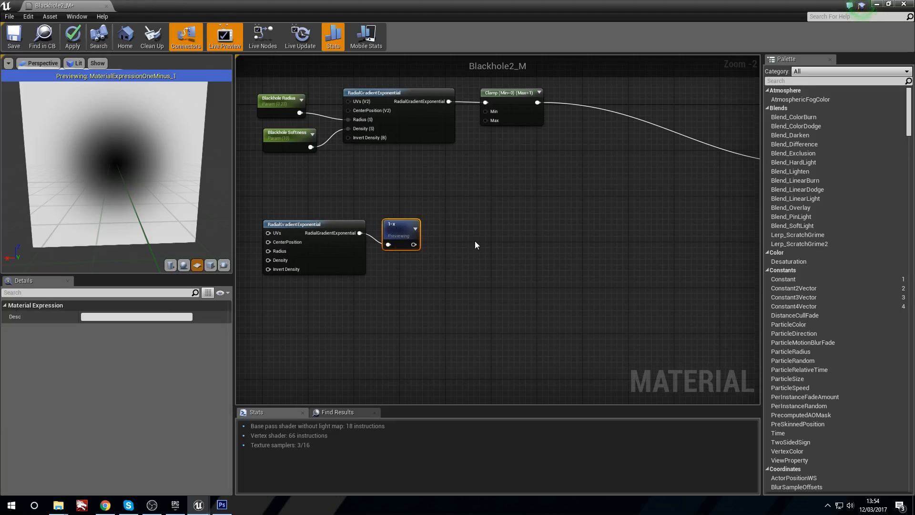
{"action": "right_click_drag", "start_coordinate": [482, 225], "coordinate": [456, 259]}
{"action": "right_click_drag", "start_coordinate": [380, 265], "coordinate": [372, 267]}
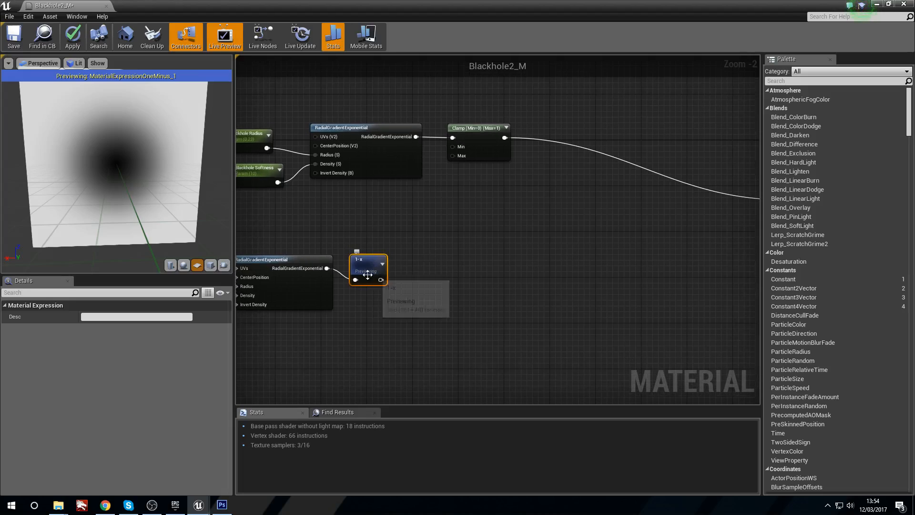
Step: Add a Power node fed by the lower chain's 1-x node, preview it and line both nodes up with the gradient
{"action": "left_click_drag", "start_coordinate": [380, 279], "coordinate": [418, 282]}
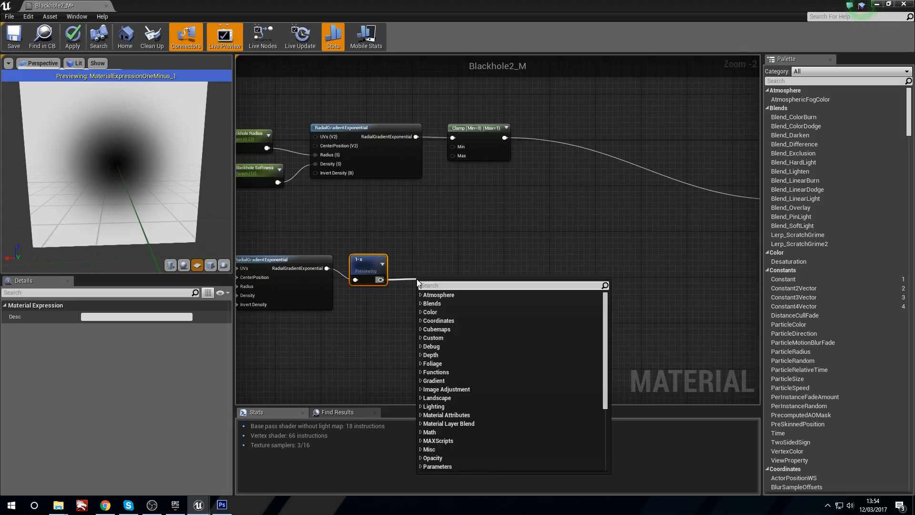
{"action": "type", "text": "power"}
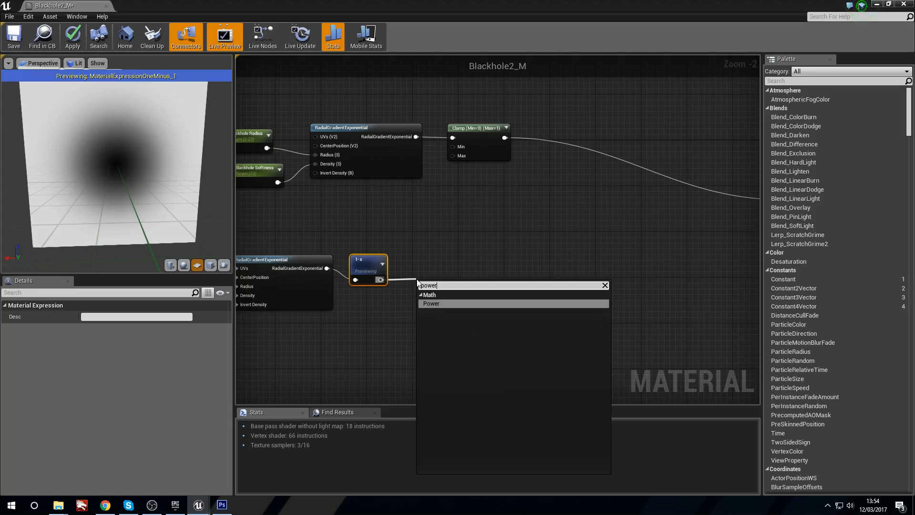
{"action": "key", "text": "Return"}
{"action": "scroll", "coordinate": [410, 267], "scroll_direction": "up", "scroll_amount": 1}
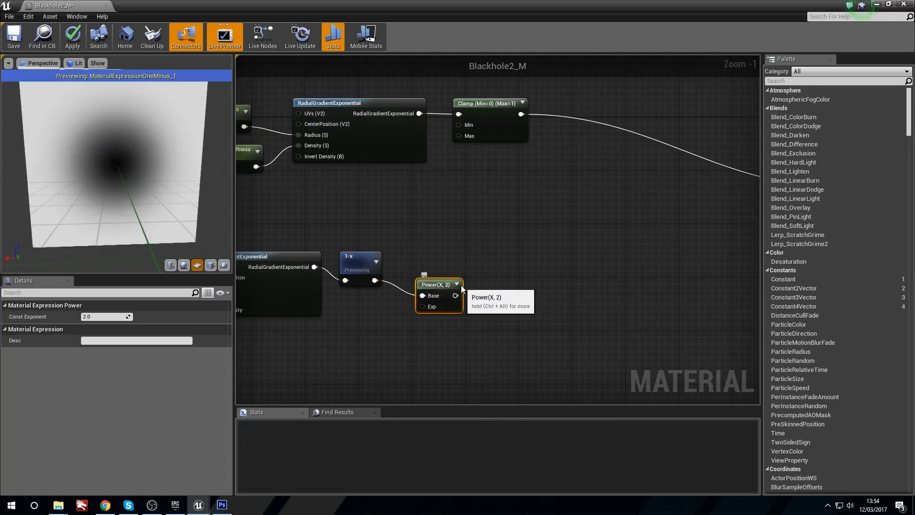
{"action": "key", "text": "space"}
{"action": "left_click_drag", "start_coordinate": [446, 285], "coordinate": [468, 269]}
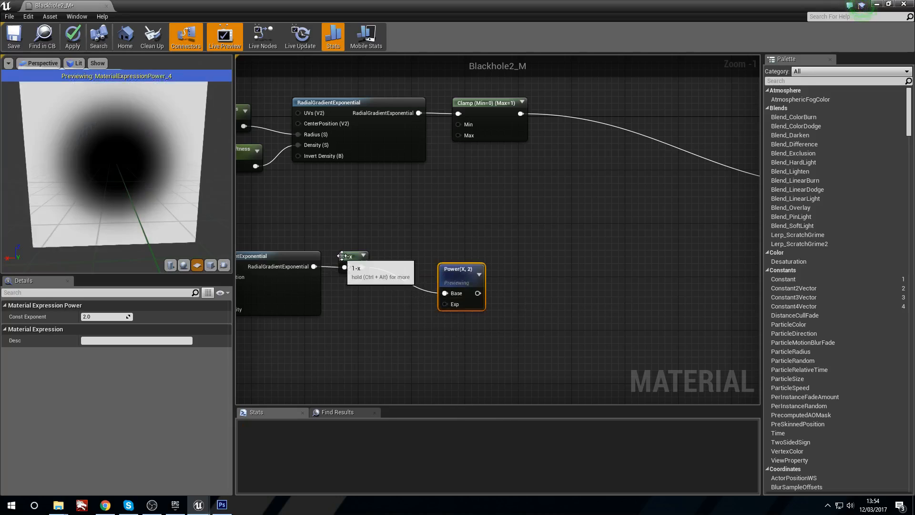
{"action": "left_click", "coordinate": [353, 328]}
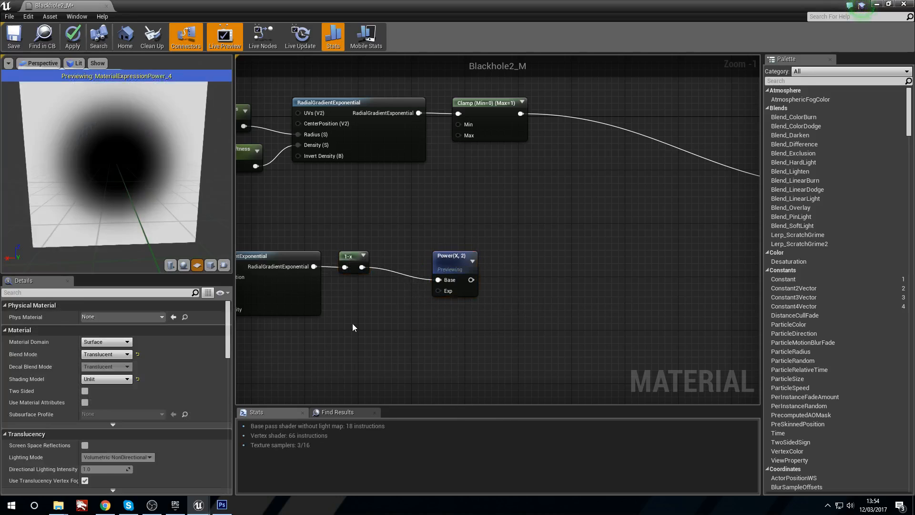
Step: Set the Power node's constant exponent to 4
{"action": "left_click", "coordinate": [461, 258]}
{"action": "left_click", "coordinate": [102, 328]}
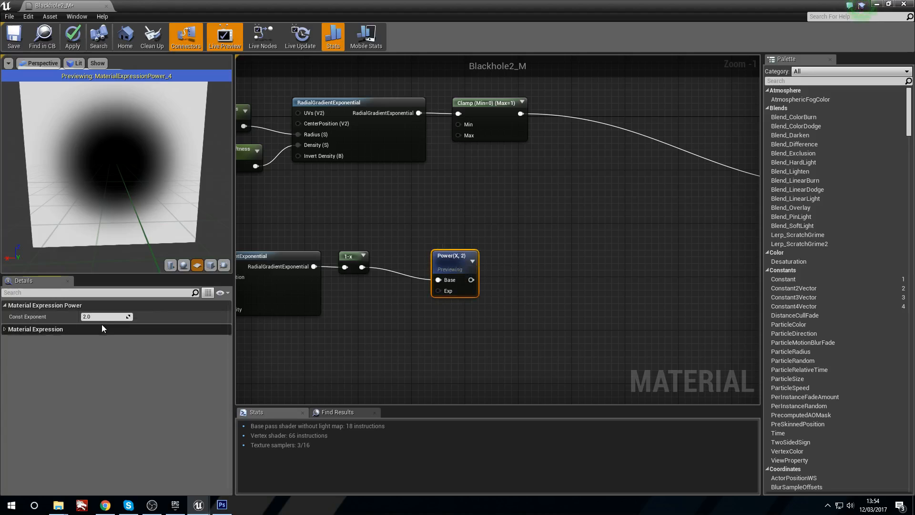
{"action": "left_click", "coordinate": [104, 317]}
{"action": "type", "text": "4"}
{"action": "key", "text": "Return"}
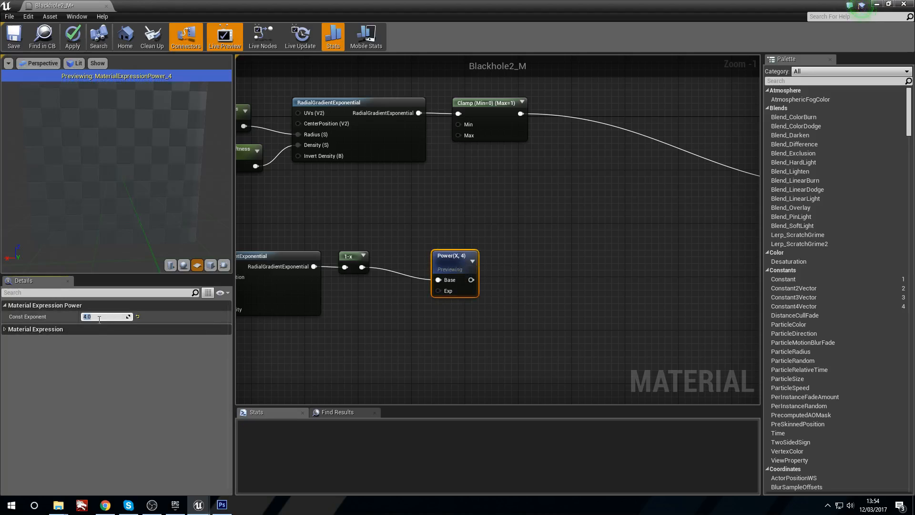
Step: Inspect the previewed disc and position the 1-x and Power nodes close together after the lower gradient
{"action": "right_click_drag", "start_coordinate": [445, 264], "coordinate": [392, 261]}
{"action": "left_click_drag", "start_coordinate": [392, 262], "coordinate": [305, 260]}
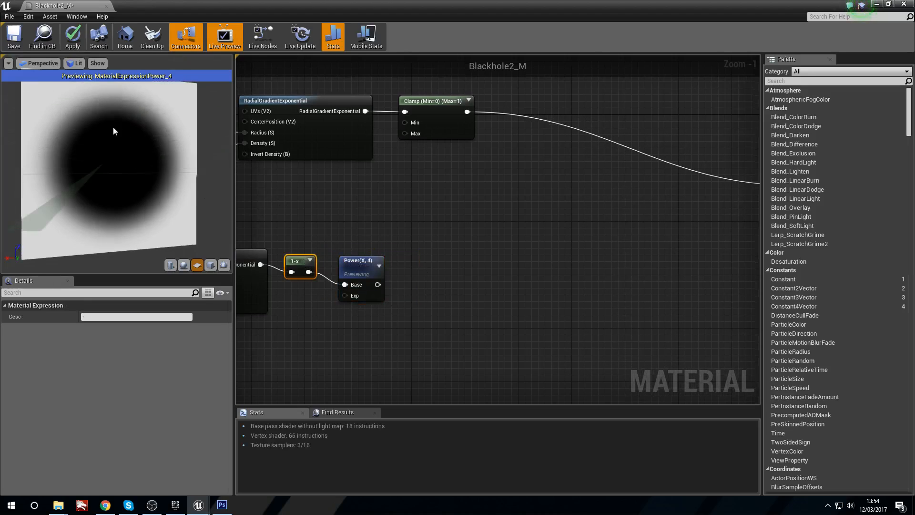
{"action": "right_click_drag", "start_coordinate": [284, 203], "coordinate": [485, 185]}
{"action": "right_click_drag", "start_coordinate": [429, 192], "coordinate": [334, 233]}
{"action": "left_click_drag", "start_coordinate": [454, 302], "coordinate": [441, 302]}
{"action": "right_click_drag", "start_coordinate": [459, 255], "coordinate": [399, 255]}
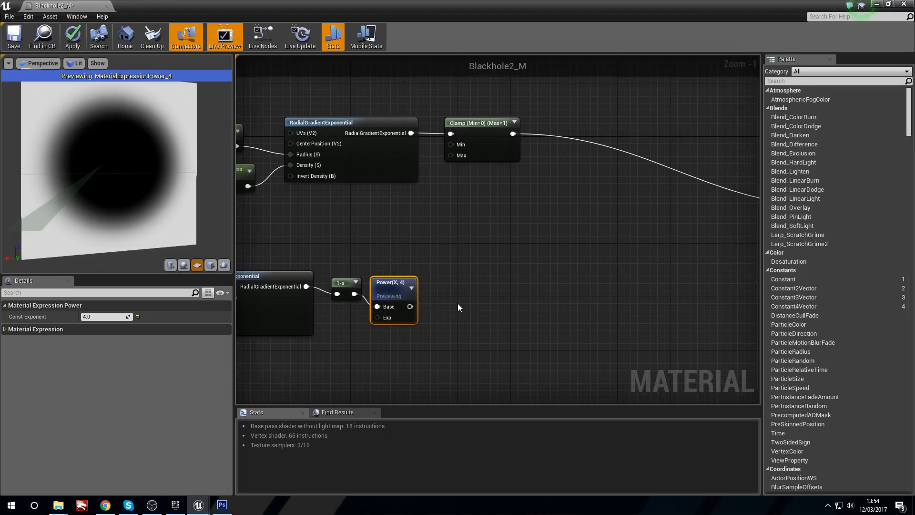
Step: Add a Multiply node after the Power node and connect the Power output to its A input
{"action": "right_click", "coordinate": [457, 304]}
{"action": "type", "text": "mult"}
{"action": "key", "text": "Return"}
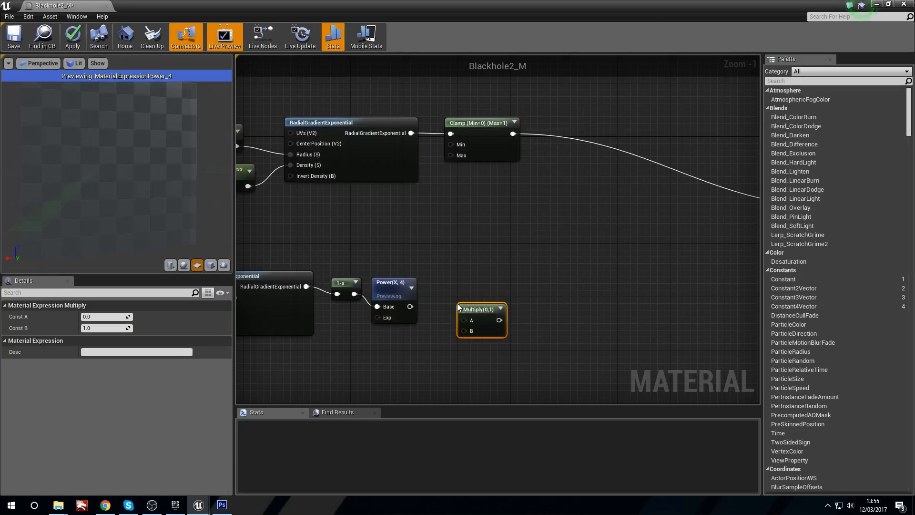
{"action": "left_click_drag", "start_coordinate": [409, 306], "coordinate": [465, 320]}
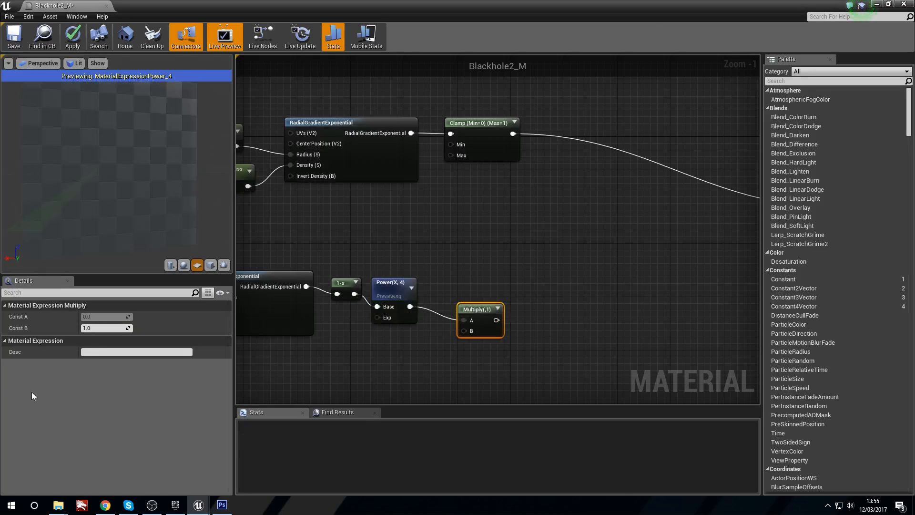
Step: Set the Multiply node's constant B to 1.2 and preview the node
{"action": "left_click", "coordinate": [99, 328]}
{"action": "type", "text": "1.2"}
{"action": "key", "text": "Return"}
{"action": "right_click", "coordinate": [474, 305]}
{"action": "left_click", "coordinate": [472, 307]}
{"action": "right_click", "coordinate": [471, 307]}
{"action": "left_click", "coordinate": [497, 312]}
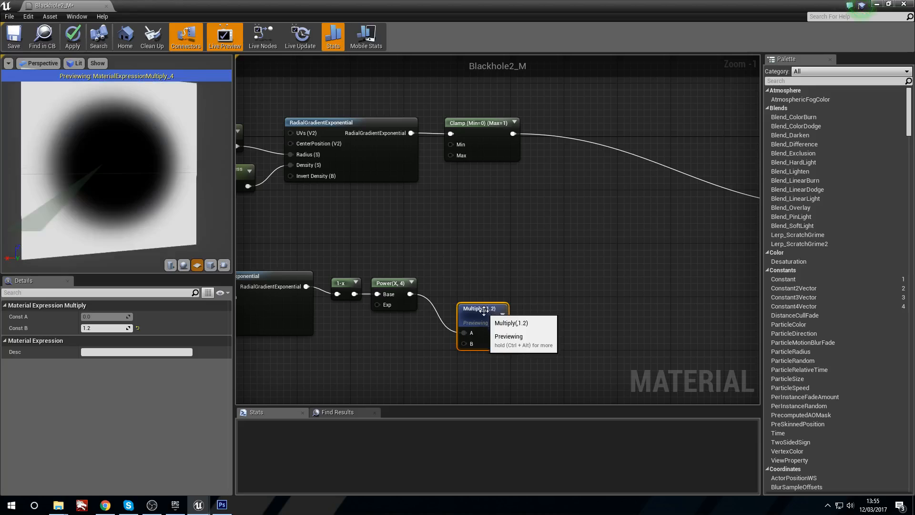
Step: Align the Multiply node beside the Power node and stop previewing it
{"action": "left_click_drag", "start_coordinate": [498, 313], "coordinate": [479, 287]}
{"action": "right_click_drag", "start_coordinate": [371, 255], "coordinate": [456, 242]}
{"action": "left_click", "coordinate": [487, 268]}
{"action": "right_click", "coordinate": [542, 272]}
{"action": "left_click_drag", "start_coordinate": [555, 265], "coordinate": [535, 276]}
{"action": "left_click", "coordinate": [528, 275]}
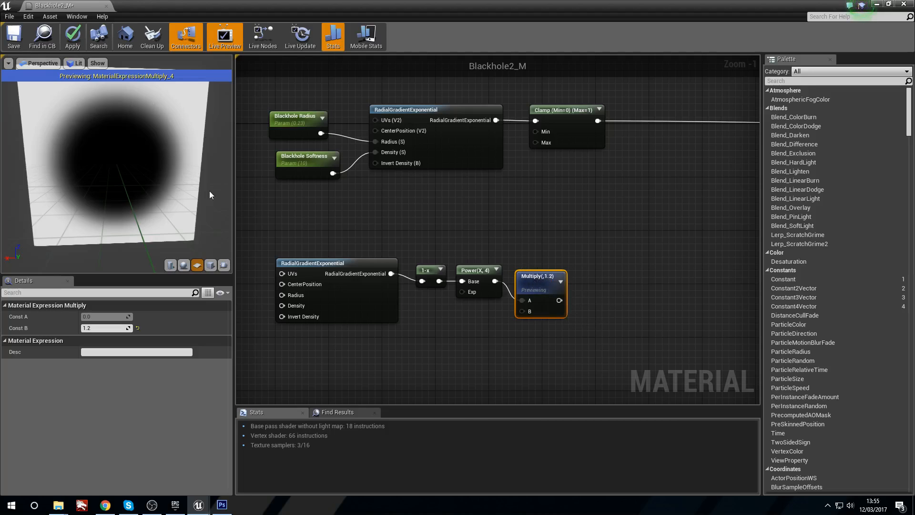
{"action": "right_click", "coordinate": [537, 292]}
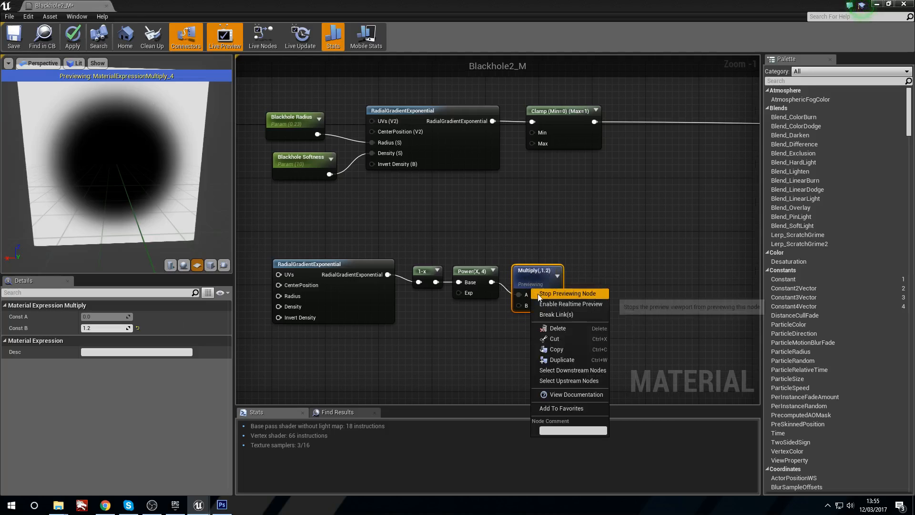
{"action": "left_click", "coordinate": [576, 296]}
{"action": "mouse_move", "coordinate": [536, 273]}
{"action": "right_mouse_down"}
{"action": "mouse_move", "coordinate": [588, 280]}
{"action": "mouse_move", "coordinate": [548, 276]}
{"action": "right_mouse_up"}
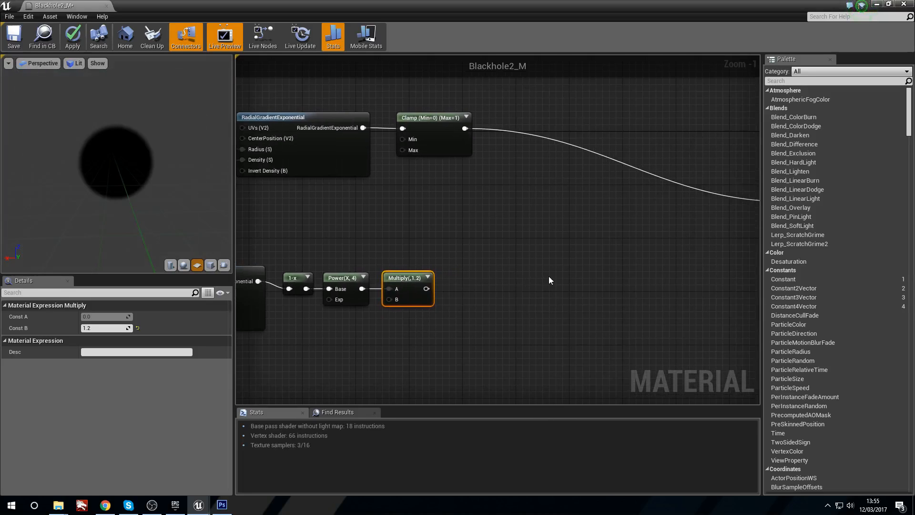
Step: Add a Clamp node at the end of the lower chain and feed it from the Multiply node
{"action": "left_click", "coordinate": [488, 287]}
{"action": "right_click_drag", "start_coordinate": [488, 288], "coordinate": [473, 289]}
{"action": "right_click", "coordinate": [473, 290]}
{"action": "type", "text": "clamp"}
{"action": "key", "text": "Return"}
{"action": "left_click_drag", "start_coordinate": [412, 289], "coordinate": [491, 276]}
Step: Enable realtime preview on the new Clamp node and preview it in the viewport
{"action": "right_click", "coordinate": [451, 285]}
{"action": "left_click", "coordinate": [464, 297]}
{"action": "right_click", "coordinate": [452, 285]}
{"action": "left_click", "coordinate": [469, 290]}
Step: Compare the Multiply and Clamp previews, stop previewing and align the Clamp node with the Multiply node
{"action": "right_click", "coordinate": [401, 278]}
{"action": "left_click", "coordinate": [420, 284]}
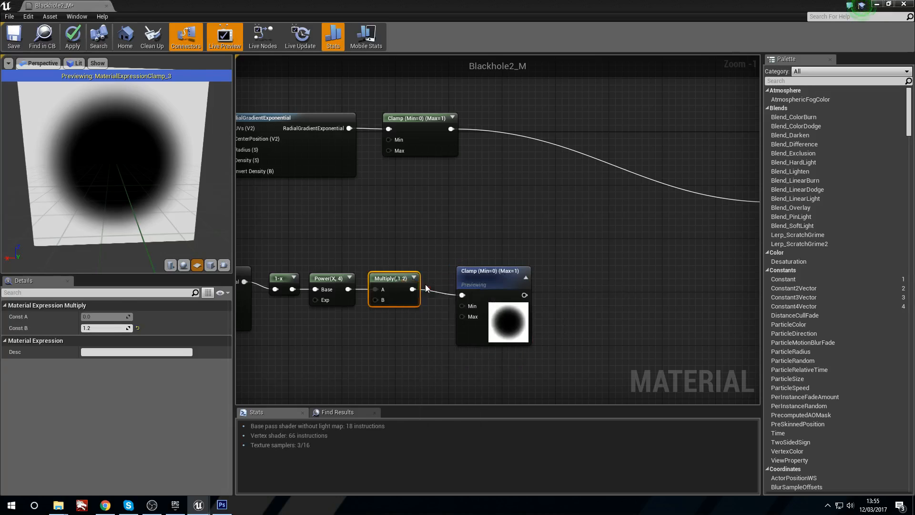
{"action": "right_click", "coordinate": [490, 279]}
{"action": "left_click", "coordinate": [523, 279]}
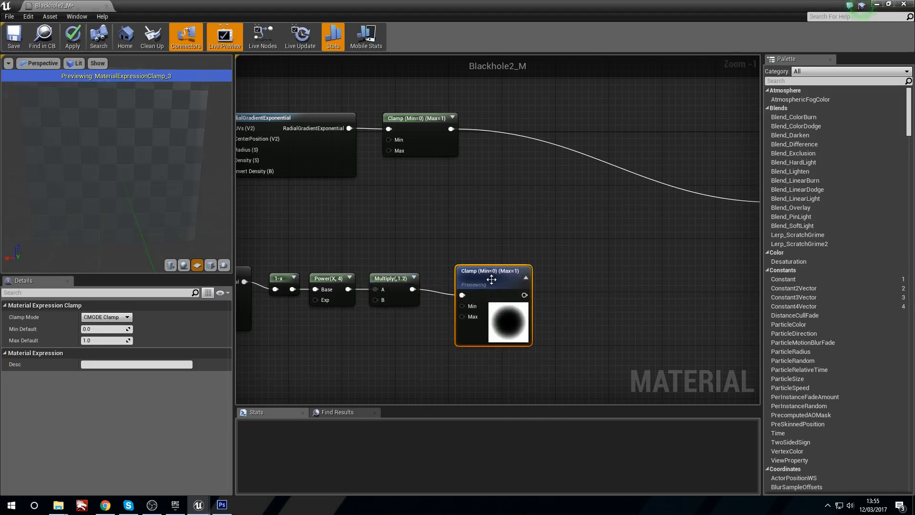
{"action": "right_click", "coordinate": [488, 274]}
{"action": "left_click", "coordinate": [510, 279]}
{"action": "left_click_drag", "start_coordinate": [509, 279], "coordinate": [486, 287]}
{"action": "left_click", "coordinate": [444, 253]}
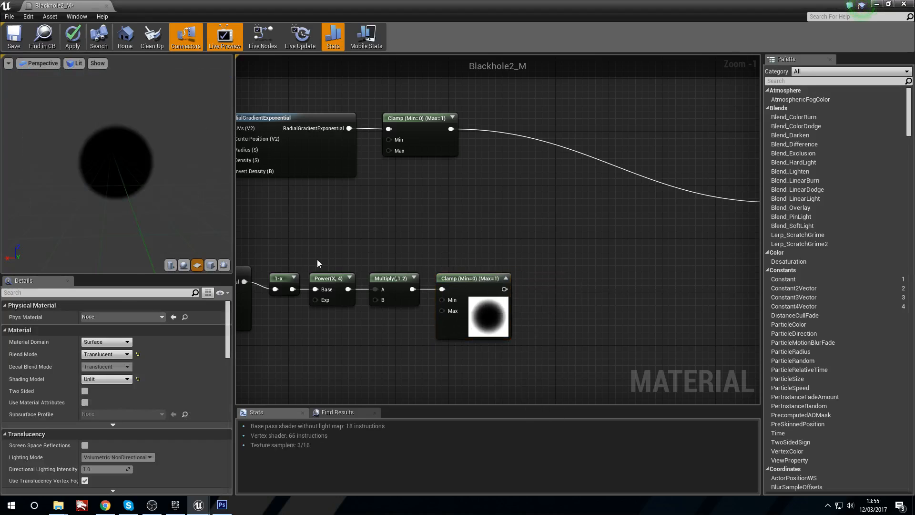
Step: Connect the Power output directly to the lower Clamp node, bypassing the Multiply node, and preview the Clamp
{"action": "left_click", "coordinate": [404, 285]}
{"action": "mouse_move", "coordinate": [345, 250]}
{"action": "right_mouse_down"}
{"action": "mouse_move", "coordinate": [520, 245]}
{"action": "mouse_move", "coordinate": [341, 254]}
{"action": "right_mouse_up"}
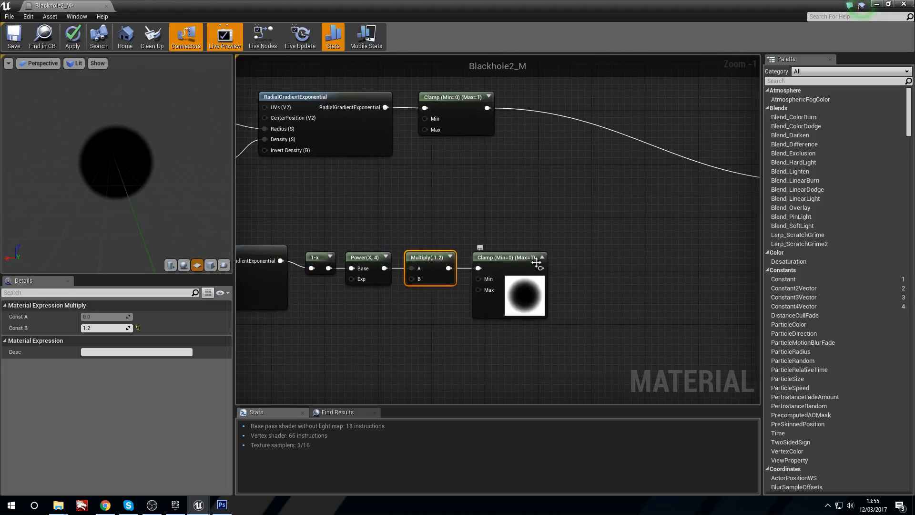
{"action": "left_click", "coordinate": [514, 261]}
{"action": "left_click_drag", "start_coordinate": [385, 268], "coordinate": [485, 269]}
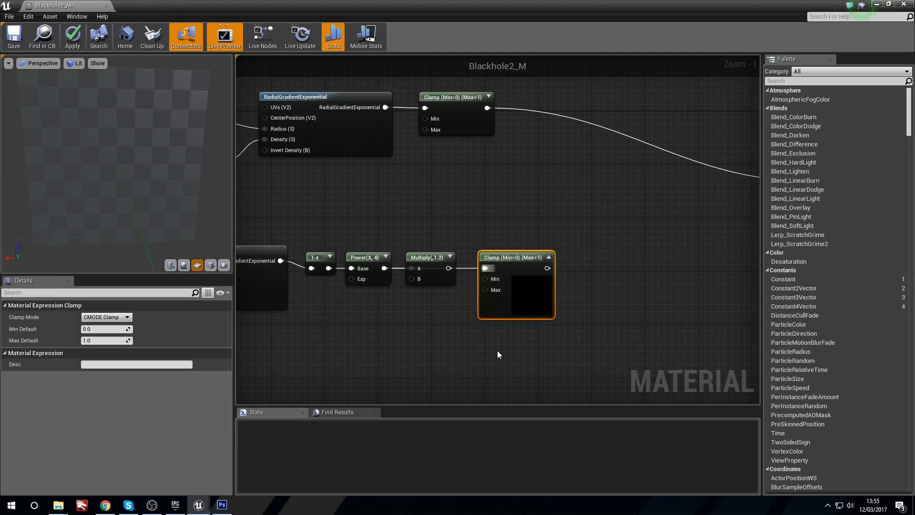
{"action": "right_click", "coordinate": [530, 257]}
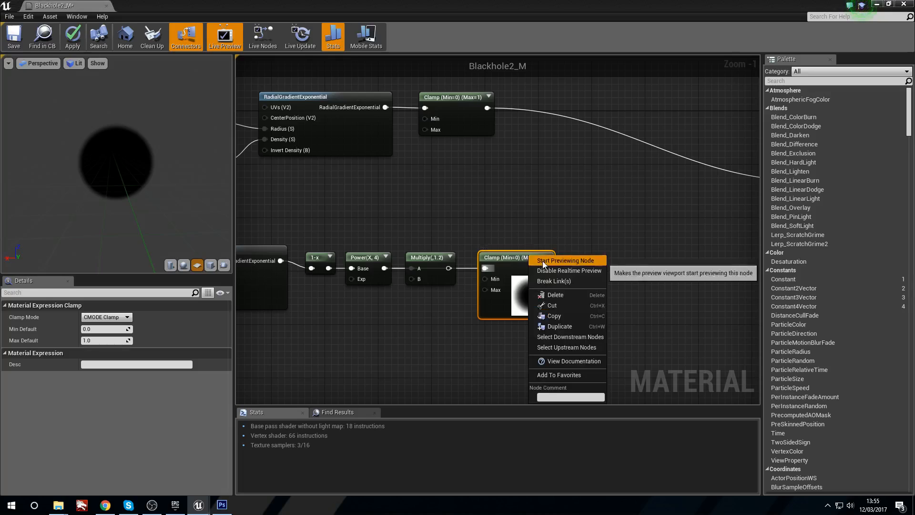
{"action": "left_click", "coordinate": [543, 261]}
{"action": "left_click_drag", "start_coordinate": [543, 262], "coordinate": [549, 255]}
Step: Move the bypassed Multiply node out of the lower chain and delete it
{"action": "left_click_drag", "start_coordinate": [414, 259], "coordinate": [420, 218]}
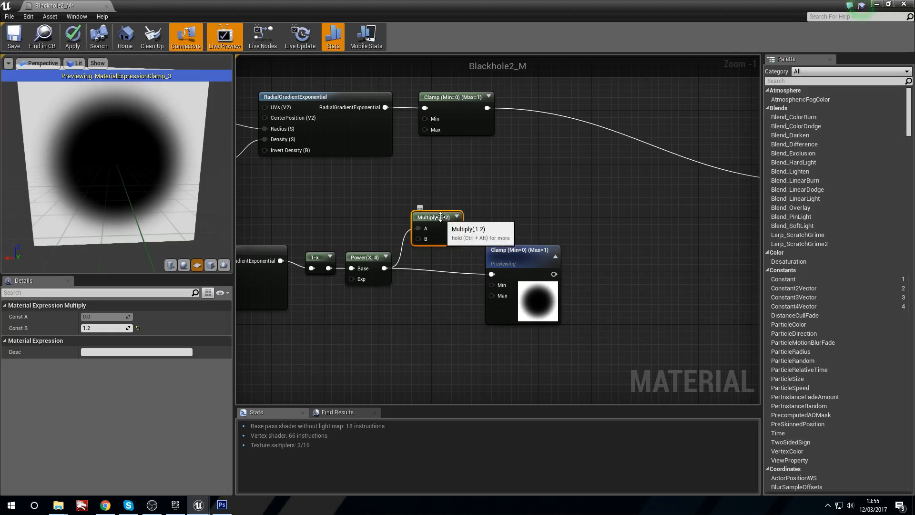
{"action": "left_click_drag", "start_coordinate": [442, 218], "coordinate": [441, 211]}
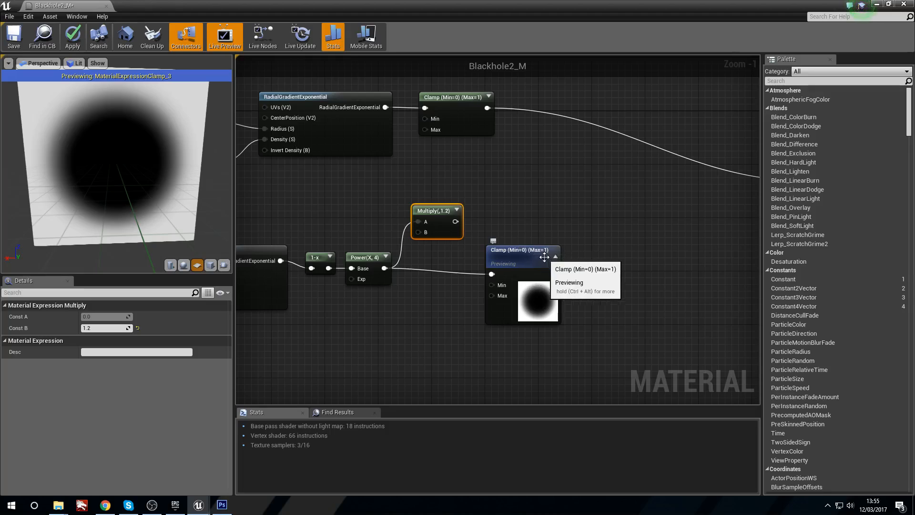
{"action": "left_click_drag", "start_coordinate": [430, 212], "coordinate": [430, 192]}
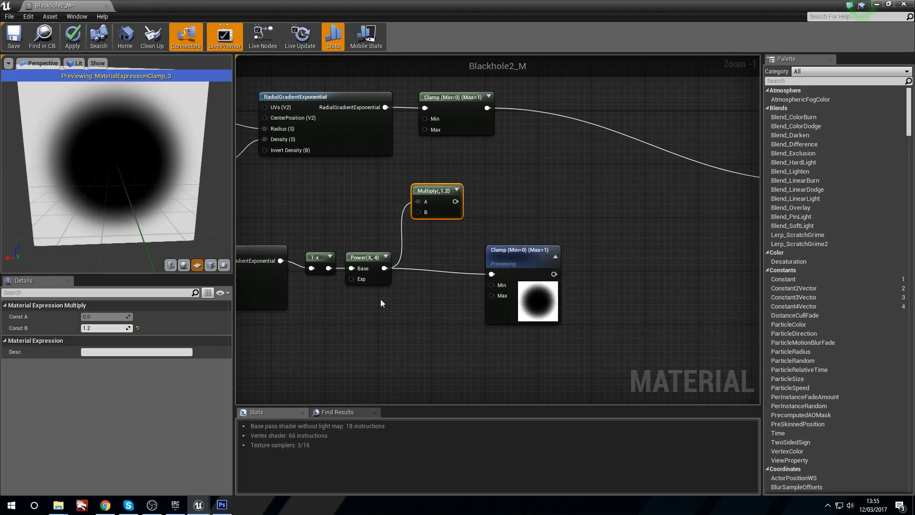
{"action": "right_click_drag", "start_coordinate": [389, 288], "coordinate": [408, 307]}
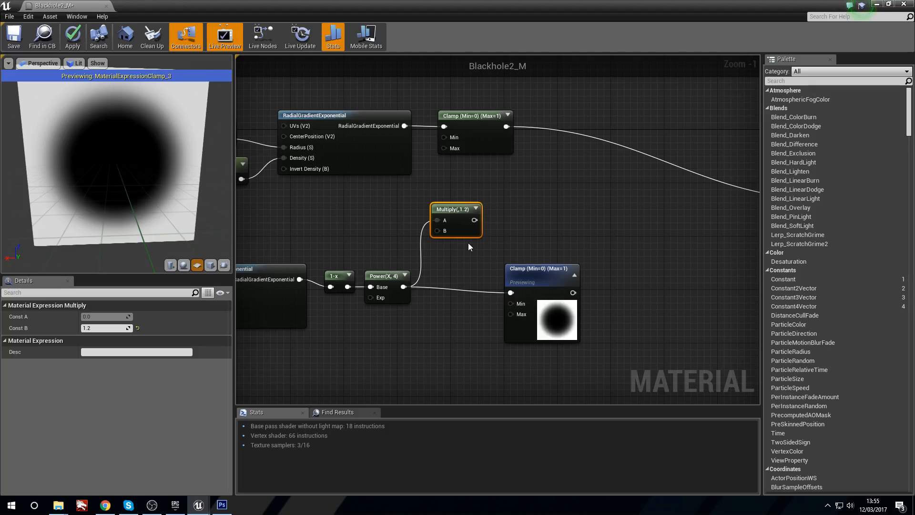
{"action": "key", "text": "Delete"}
Step: Move the lower Clamp node beside the Power node and stop previewing it
{"action": "left_click_drag", "start_coordinate": [531, 278], "coordinate": [456, 285]}
{"action": "right_click", "coordinate": [457, 285]}
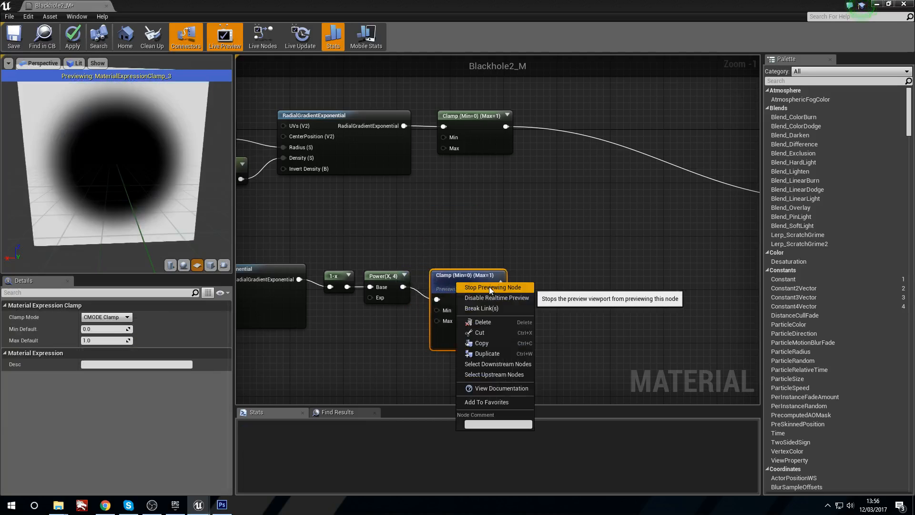
{"action": "left_click", "coordinate": [489, 287]}
{"action": "right_click_drag", "start_coordinate": [568, 308], "coordinate": [505, 293]}
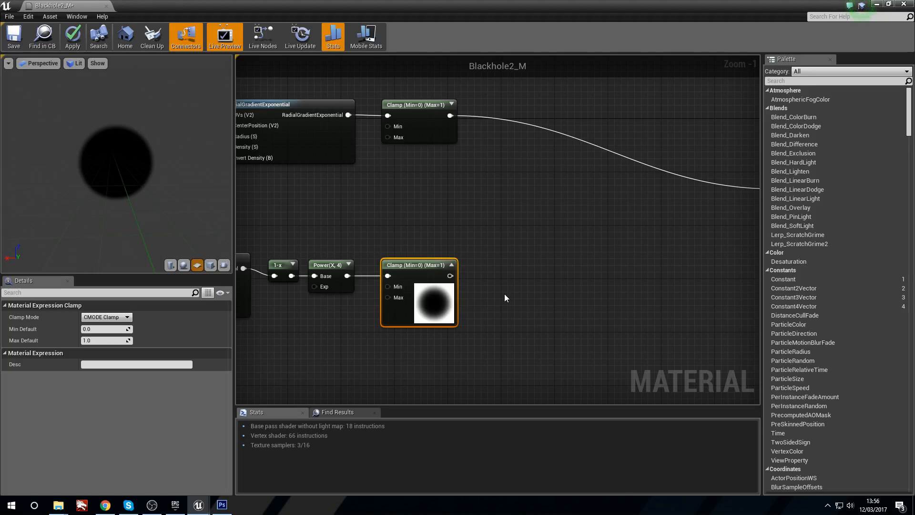
{"action": "right_click_drag", "start_coordinate": [412, 268], "coordinate": [400, 225]}
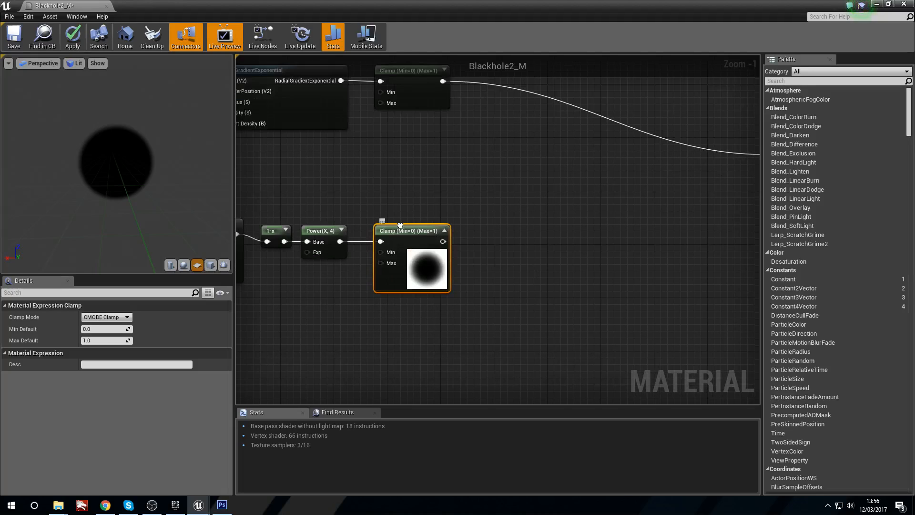
{"action": "right_click_drag", "start_coordinate": [476, 171], "coordinate": [489, 250]}
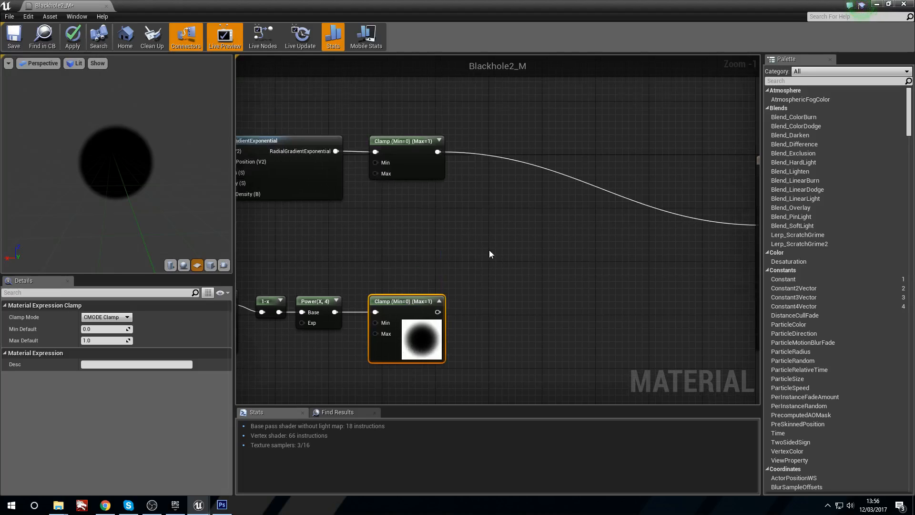
Step: Add a 1-x node below the lower gradient chain and feed it from the upper Clamp node's output
{"action": "scroll", "coordinate": [489, 249], "scroll_direction": "down", "scroll_amount": 1}
{"action": "left_click_drag", "start_coordinate": [443, 165], "coordinate": [481, 220]}
{"action": "left_click_drag", "start_coordinate": [534, 230], "coordinate": [330, 285]}
{"action": "left_click", "coordinate": [328, 265]}
{"action": "right_click_drag", "start_coordinate": [329, 270], "coordinate": [388, 307]}
{"action": "key", "text": "o"}
{"action": "left_click", "coordinate": [345, 315]}
{"action": "scroll", "coordinate": [420, 278], "scroll_direction": "down", "scroll_amount": 1}
{"action": "right_click_drag", "start_coordinate": [527, 102], "coordinate": [522, 129]}
{"action": "left_click_drag", "start_coordinate": [500, 113], "coordinate": [383, 333]}
Step: Add a Multiply node with its A input fed by the new 1-x node and place the two side by side
{"action": "left_click", "coordinate": [448, 351]}
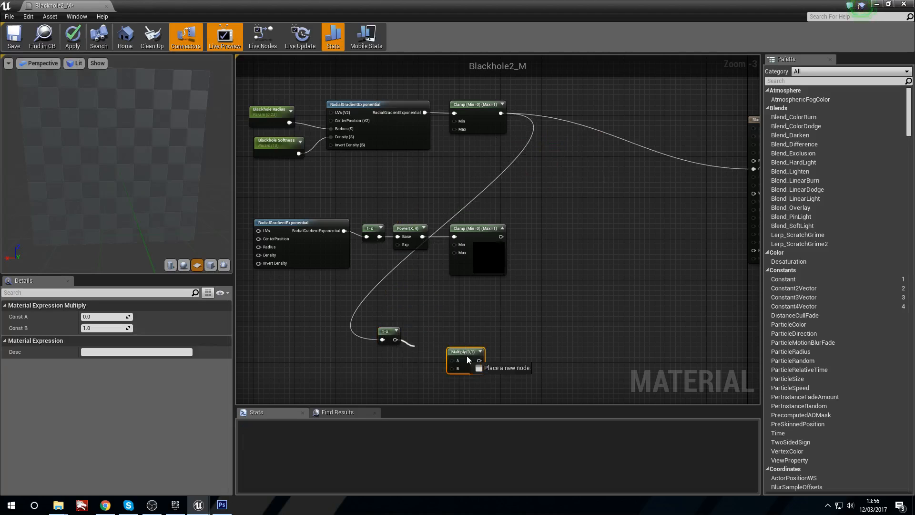
{"action": "left_click_drag", "start_coordinate": [457, 360], "coordinate": [446, 335]}
{"action": "left_click", "coordinate": [380, 365]}
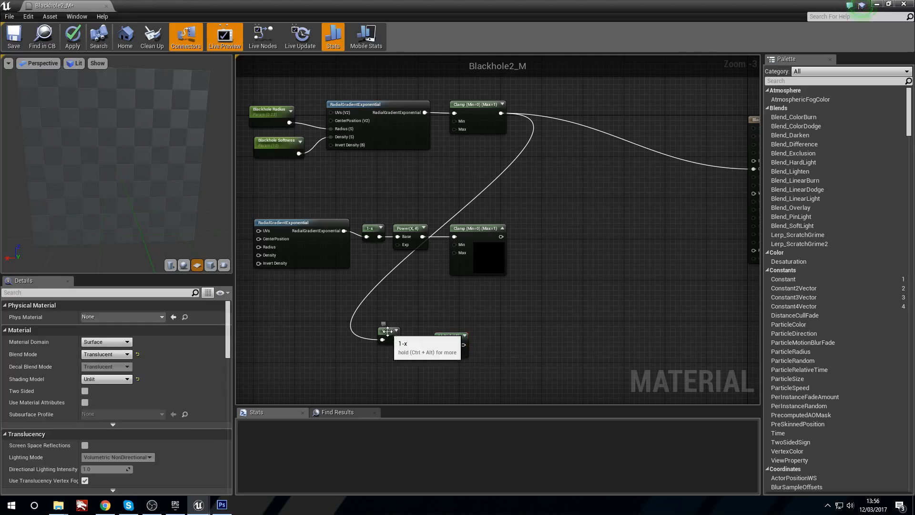
{"action": "left_click_drag", "start_coordinate": [387, 330], "coordinate": [396, 320]}
{"action": "left_click", "coordinate": [411, 385]}
Step: Reposition the lower gradient chain and the new 1-x and Multiply pair to space them out
{"action": "right_click_drag", "start_coordinate": [273, 380], "coordinate": [422, 292]}
{"action": "scroll", "coordinate": [413, 288], "scroll_direction": "down", "scroll_amount": 2}
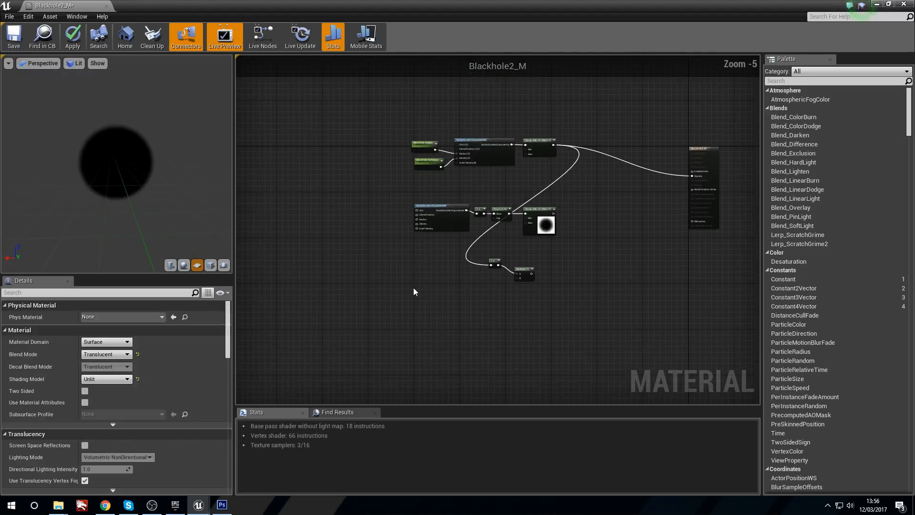
{"action": "scroll", "coordinate": [413, 228], "scroll_direction": "up", "scroll_amount": 3}
{"action": "left_click_drag", "start_coordinate": [418, 174], "coordinate": [715, 253]}
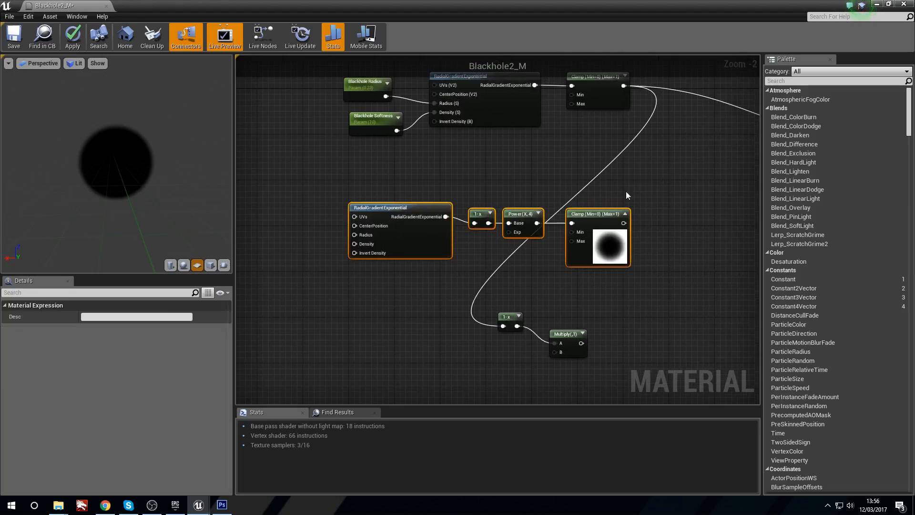
{"action": "mouse_move", "coordinate": [579, 199]}
{"action": "left_mouse_down"}
{"action": "mouse_move", "coordinate": [590, 200]}
{"action": "mouse_move", "coordinate": [585, 189]}
{"action": "left_mouse_up"}
{"action": "left_click", "coordinate": [482, 265]}
{"action": "left_click_drag", "start_coordinate": [481, 273], "coordinate": [589, 312]}
{"action": "left_click_drag", "start_coordinate": [347, 350], "coordinate": [381, 336]}
{"action": "right_click_drag", "start_coordinate": [323, 368], "coordinate": [371, 297]}
Step: Add a VectorToRadialValue node in the empty graph area below the lower gradient chain
{"action": "right_click", "coordinate": [346, 309]}
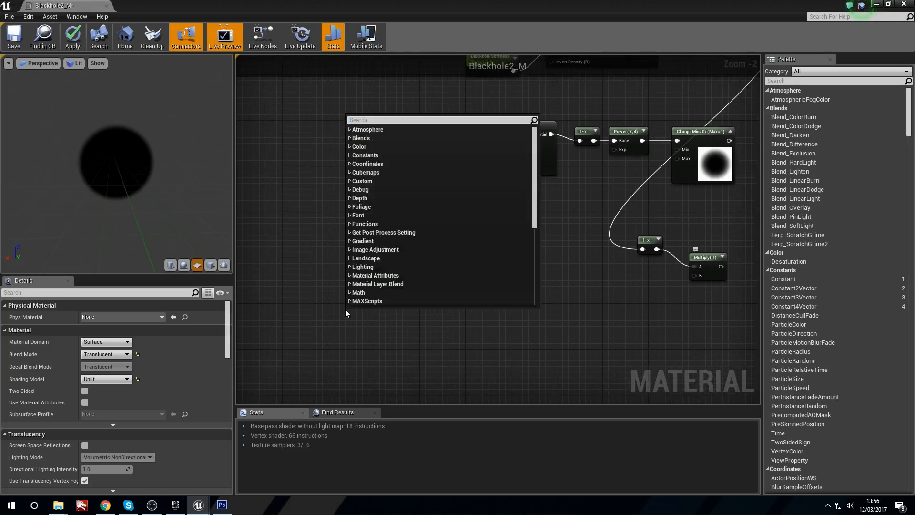
{"action": "type", "text": "vect"}
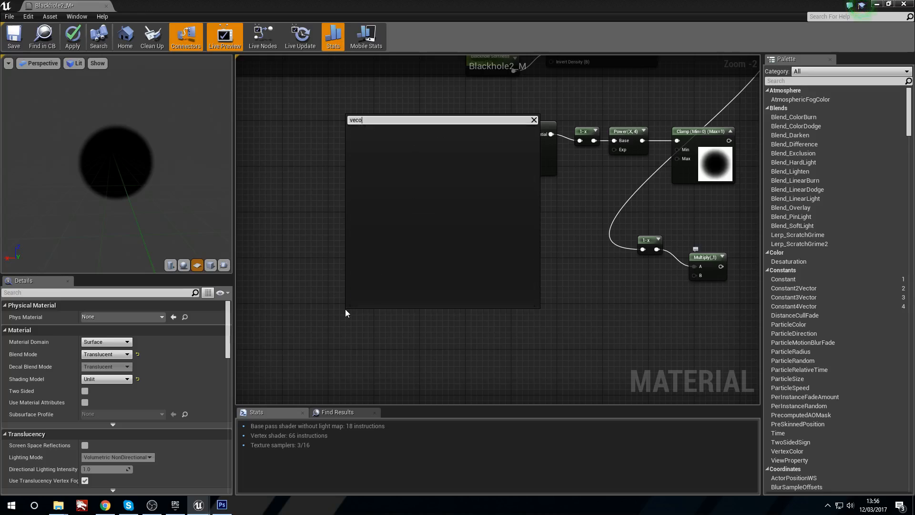
{"action": "type", "text": "or"}
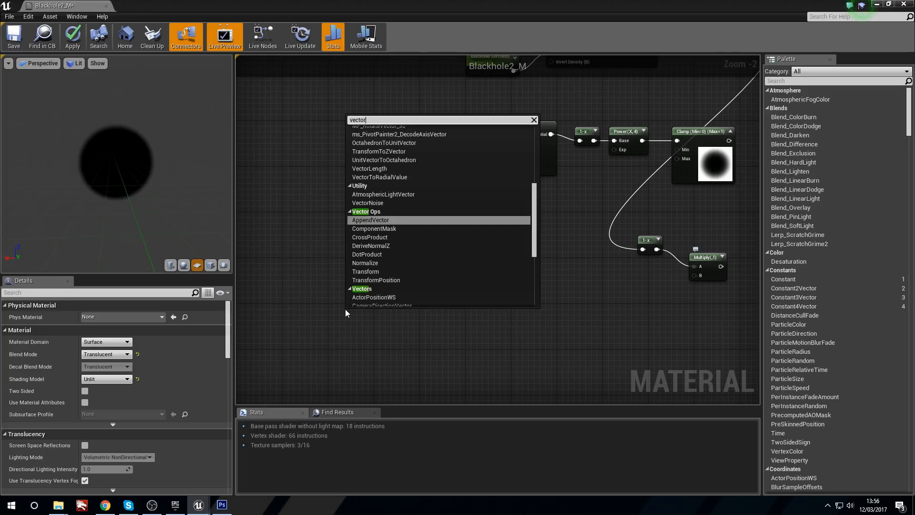
{"action": "type", "text": "tor"}
{"action": "key", "text": "Return"}
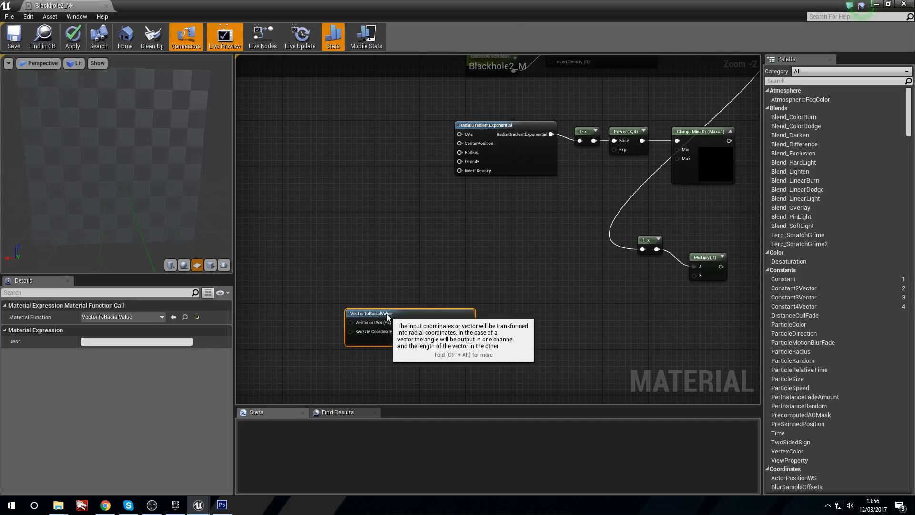
Step: Add a ComponentMask node fed by the VectorToRadialValue's Radial Coordinates output, passing only the G channel
{"action": "scroll", "coordinate": [352, 307], "scroll_direction": "up", "scroll_amount": 2}
{"action": "left_click", "coordinate": [466, 259]}
{"action": "mouse_move", "coordinate": [488, 274]}
{"action": "right_mouse_down"}
{"action": "mouse_move", "coordinate": [484, 264]}
{"action": "mouse_move", "coordinate": [500, 264]}
{"action": "right_mouse_up"}
{"action": "left_click_drag", "start_coordinate": [430, 275], "coordinate": [492, 275]}
{"action": "type", "text": "mask"}
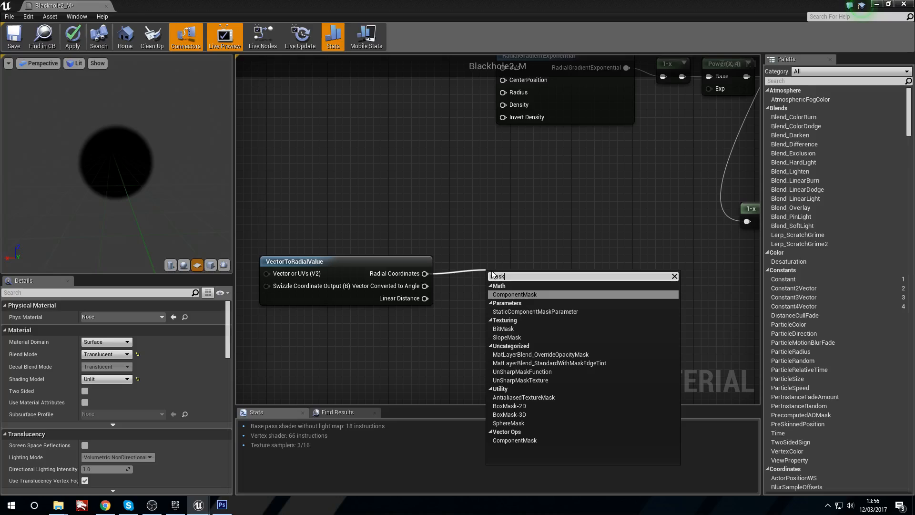
{"action": "key", "text": "Return"}
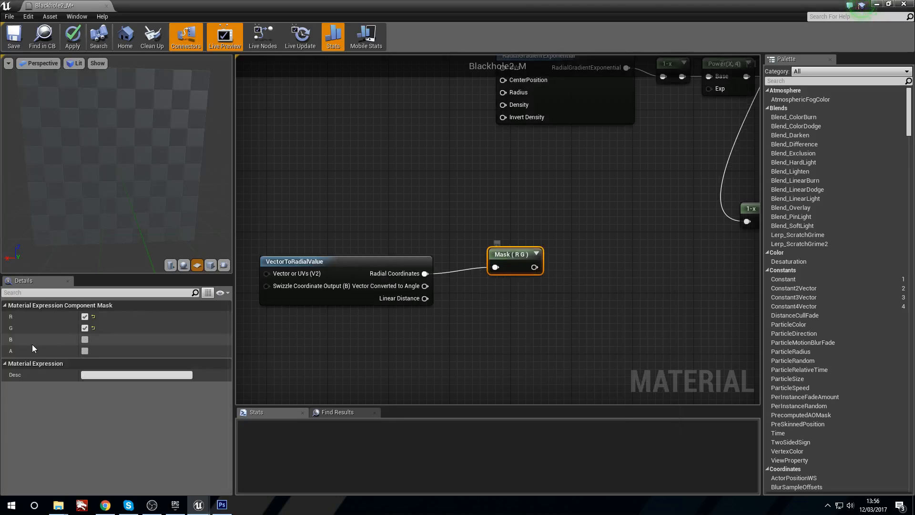
{"action": "left_click", "coordinate": [84, 316]}
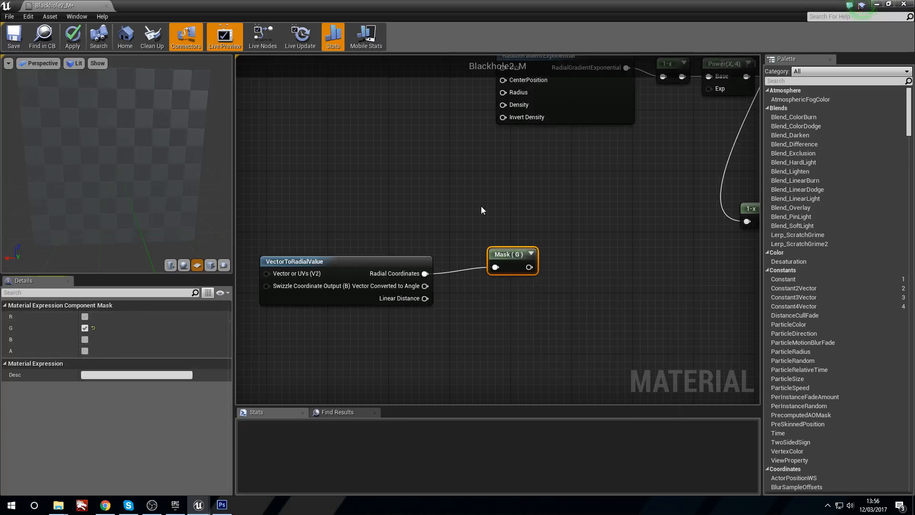
Step: Duplicate the G mask below itself, feed it from Radial Coordinates and set it to pass only the R channel
{"action": "left_click", "coordinate": [482, 206]}
{"action": "left_click_drag", "start_coordinate": [516, 289], "coordinate": [516, 288]}
{"action": "key", "text": "ctrl+w"}
{"action": "left_click_drag", "start_coordinate": [425, 274], "coordinate": [509, 295]}
{"action": "left_click", "coordinate": [85, 328]}
{"action": "left_click", "coordinate": [85, 316]}
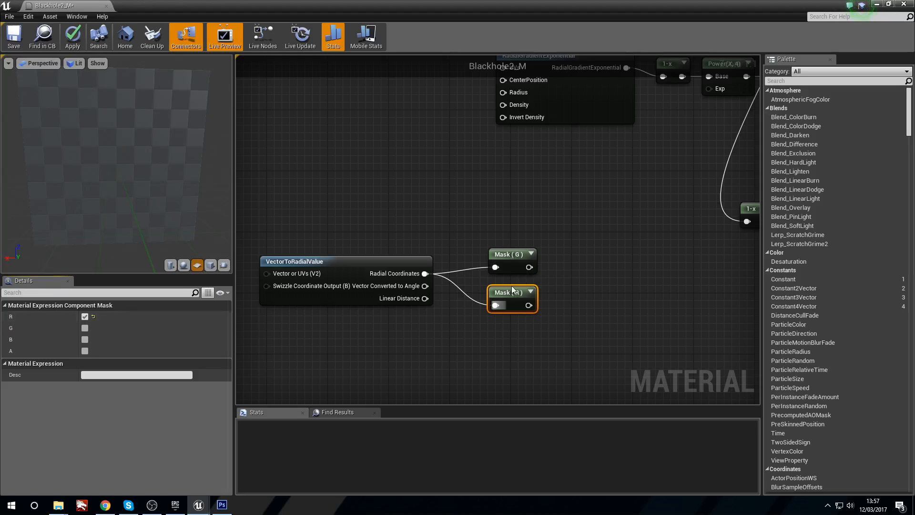
Step: Add a Power node fed by the G mask, set its Const Exponent to 2.5 and align it beside the mask
{"action": "right_click_drag", "start_coordinate": [511, 285], "coordinate": [458, 297]}
{"action": "left_click_drag", "start_coordinate": [476, 279], "coordinate": [525, 285]}
{"action": "type", "text": "power"}
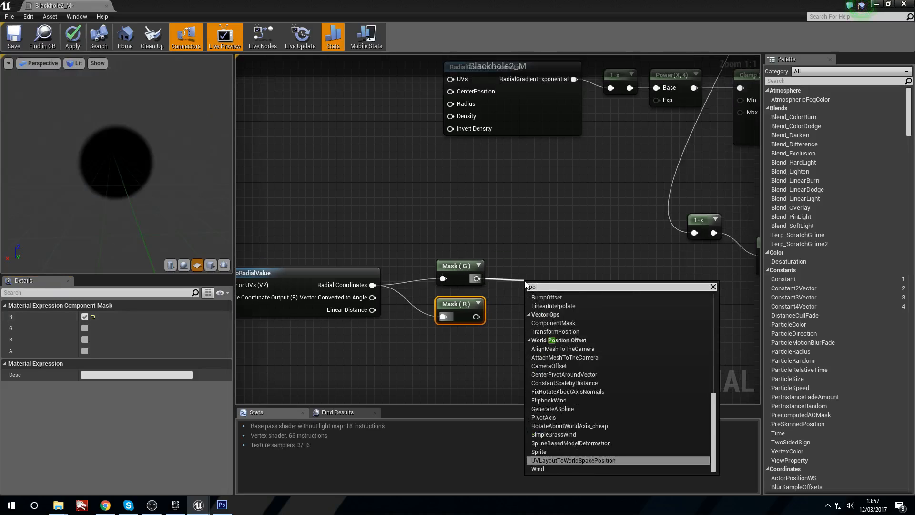
{"action": "key", "text": "Return"}
{"action": "left_click", "coordinate": [105, 314]}
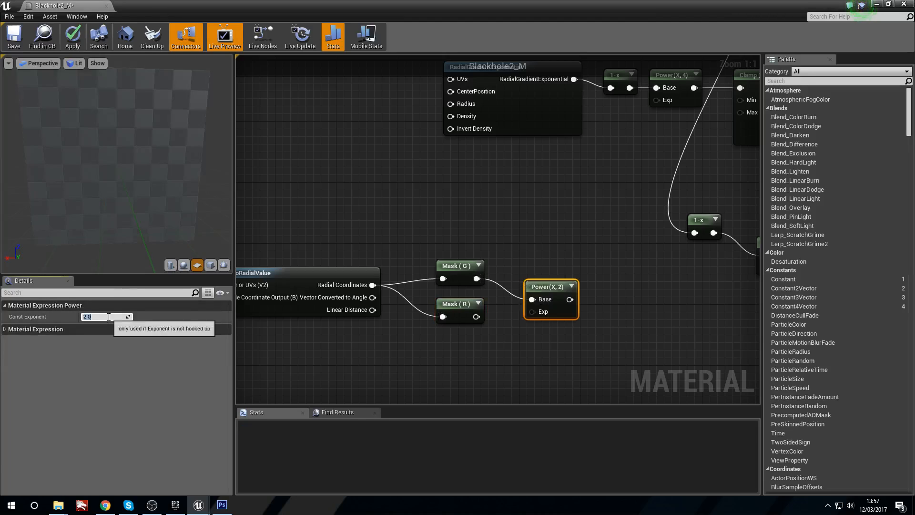
{"action": "type", "text": "2.5"}
{"action": "key", "text": "Return"}
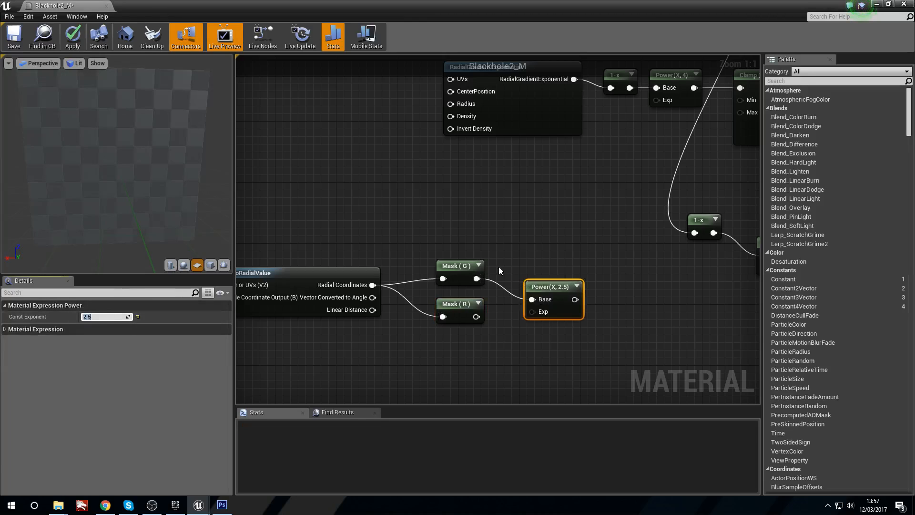
{"action": "left_click_drag", "start_coordinate": [548, 287], "coordinate": [527, 265]}
Step: Add a Multiply node with A fed by the R mask, set Const B to 0.4 and place it under the Power node
{"action": "right_click_drag", "start_coordinate": [510, 324], "coordinate": [450, 317]}
{"action": "left_click", "coordinate": [466, 313]}
{"action": "left_click_drag", "start_coordinate": [418, 305], "coordinate": [473, 315]}
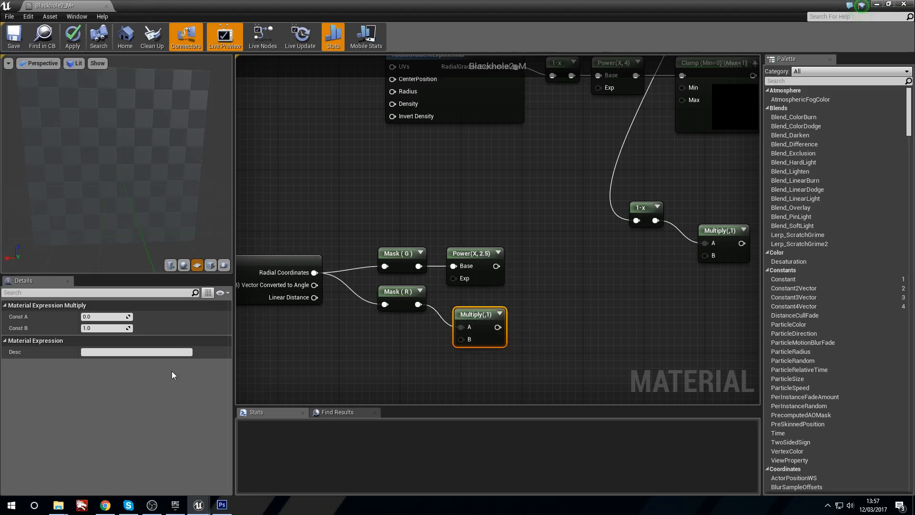
{"action": "left_click", "coordinate": [122, 328]}
{"action": "key", "text": "Return"}
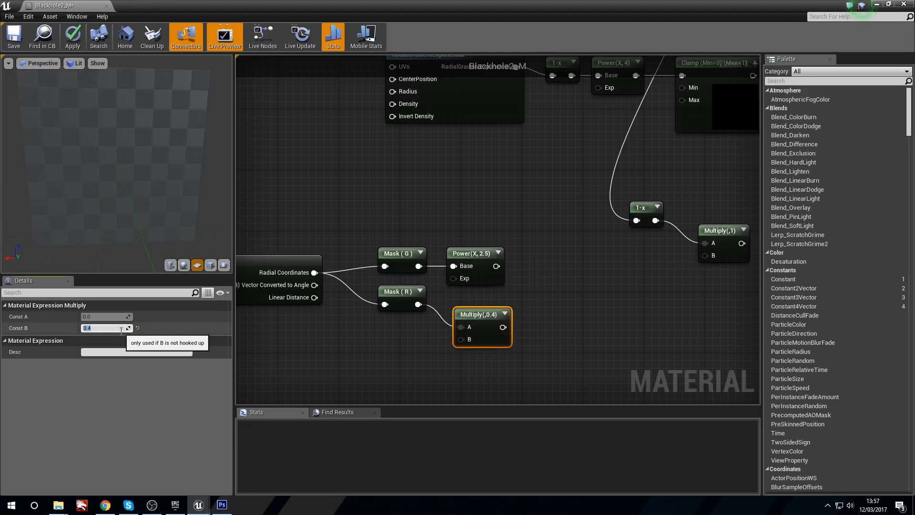
{"action": "left_click_drag", "start_coordinate": [461, 309], "coordinate": [453, 301]}
Step: Add an Add node that sums the new Power and Multiply outputs, and start previewing it
{"action": "left_click", "coordinate": [528, 286]}
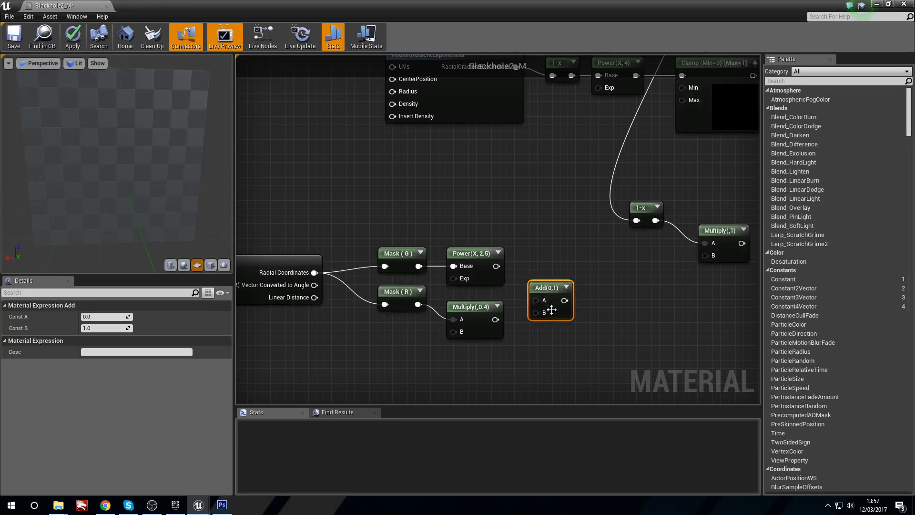
{"action": "left_click_drag", "start_coordinate": [496, 266], "coordinate": [496, 320]}
{"action": "left_click_drag", "start_coordinate": [553, 291], "coordinate": [541, 284]}
{"action": "right_click", "coordinate": [540, 284]}
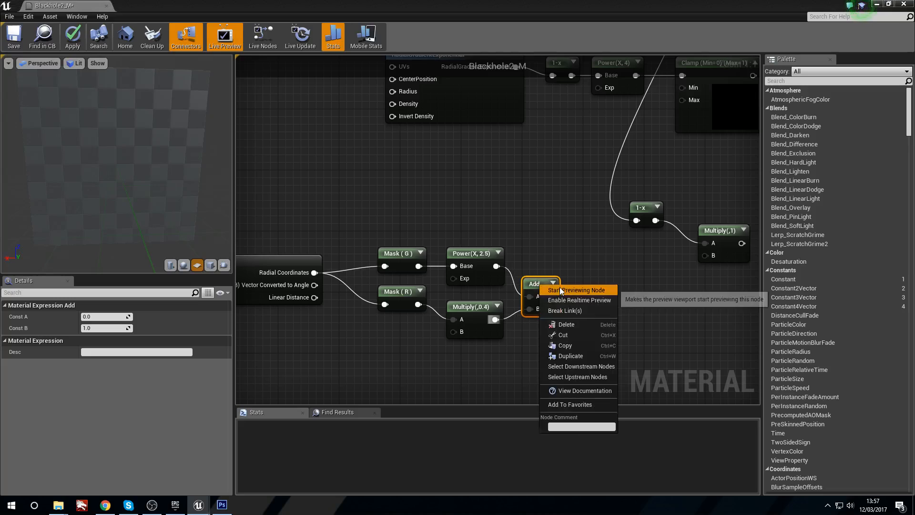
{"action": "left_click", "coordinate": [559, 287]}
Step: Move the whole VectorToRadialValue chain lower in the graph and stop previewing its Add node
{"action": "right_click_drag", "start_coordinate": [419, 282], "coordinate": [467, 286]}
{"action": "left_click_drag", "start_coordinate": [424, 217], "coordinate": [583, 334]}
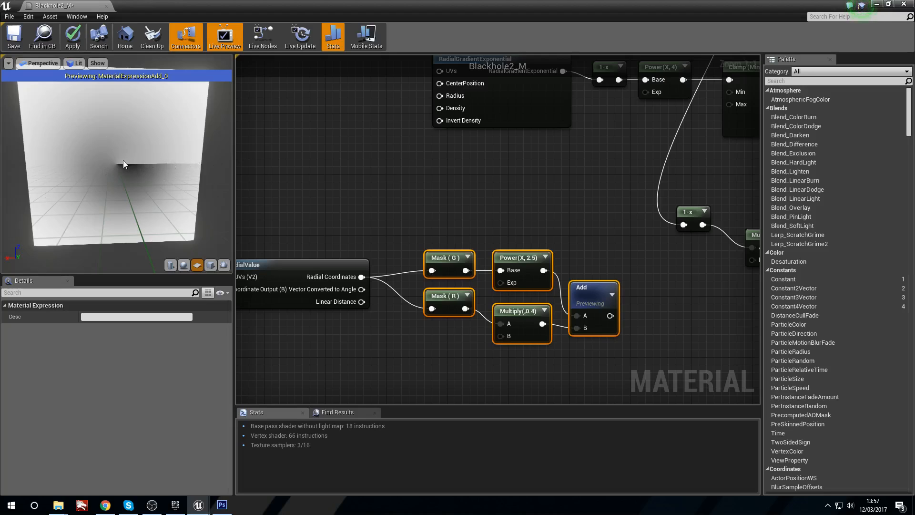
{"action": "right_click_drag", "start_coordinate": [337, 223], "coordinate": [418, 216]}
{"action": "left_click_drag", "start_coordinate": [349, 220], "coordinate": [593, 323]}
{"action": "left_click_drag", "start_coordinate": [295, 211], "coordinate": [671, 333]}
{"action": "right_click_drag", "start_coordinate": [671, 333], "coordinate": [594, 326]}
{"action": "left_click_drag", "start_coordinate": [520, 255], "coordinate": [520, 323]}
{"action": "right_click_drag", "start_coordinate": [518, 309], "coordinate": [431, 241]}
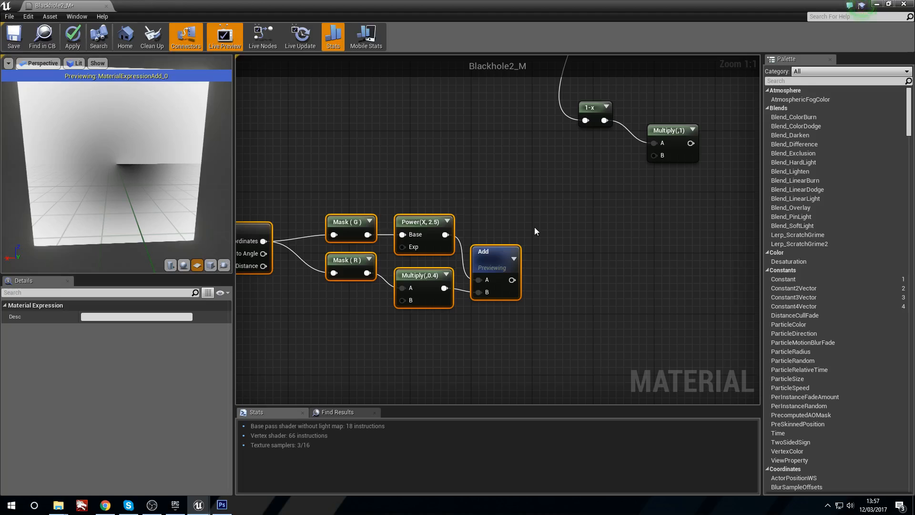
{"action": "right_click_drag", "start_coordinate": [534, 209], "coordinate": [515, 200]}
{"action": "left_click", "coordinate": [559, 205]}
{"action": "right_click", "coordinate": [483, 250]}
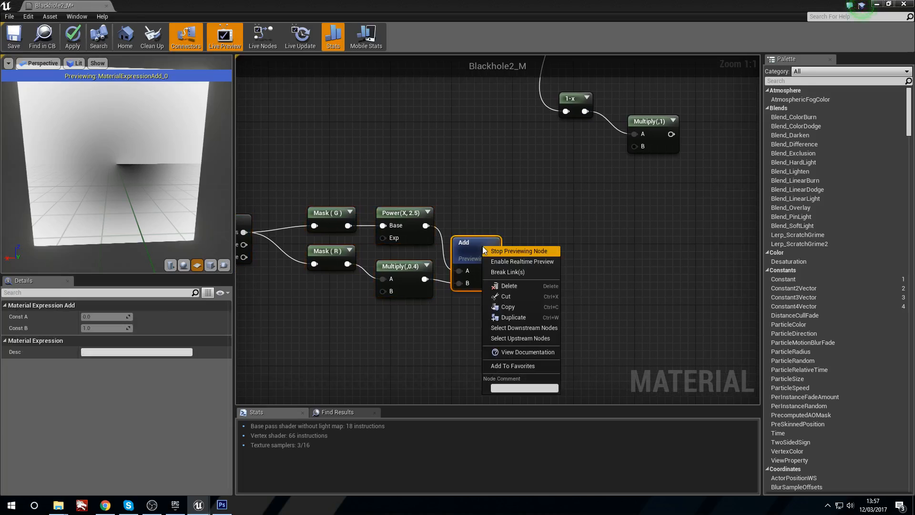
{"action": "left_click", "coordinate": [502, 253]}
Step: Add a Multiply node with A fed by the Add node, set Const B to 5 and place it beside the Add node
{"action": "left_click", "coordinate": [553, 251]}
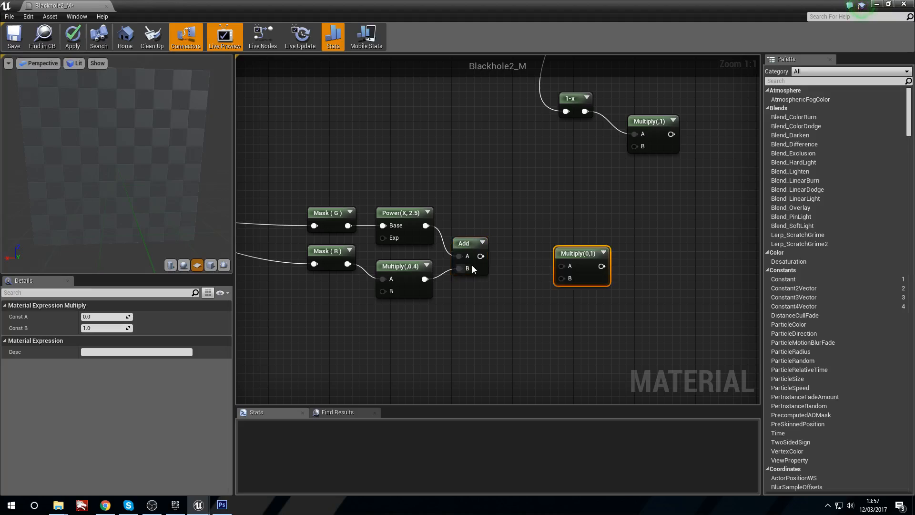
{"action": "left_click_drag", "start_coordinate": [481, 256], "coordinate": [552, 247]}
{"action": "left_click", "coordinate": [103, 328]}
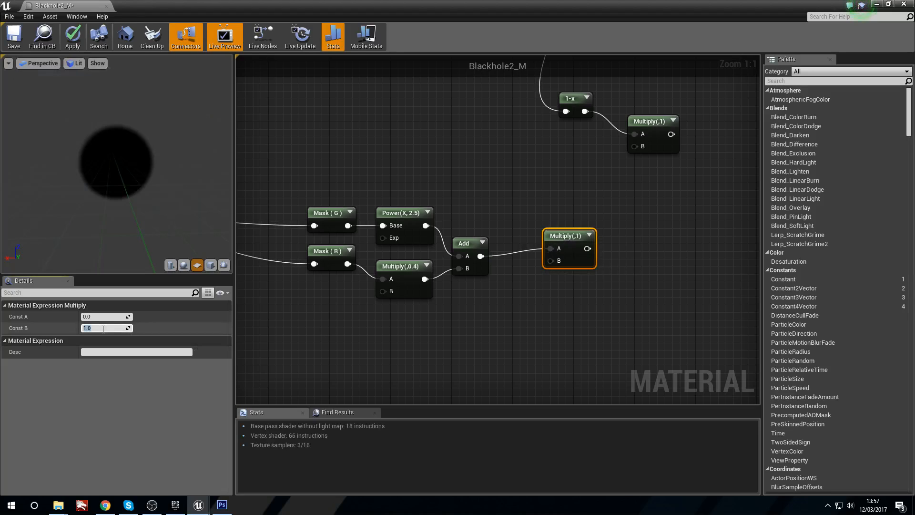
{"action": "type", "text": "5"}
{"action": "left_click", "coordinate": [492, 267]}
{"action": "left_click_drag", "start_coordinate": [557, 235], "coordinate": [521, 248]}
Step: Preview the Multiply node with the factor 5 and stop previewing it
{"action": "right_click", "coordinate": [526, 243]}
{"action": "left_click", "coordinate": [538, 246]}
{"action": "right_click", "coordinate": [504, 209]}
{"action": "left_click", "coordinate": [498, 219]}
{"action": "right_click", "coordinate": [523, 244]}
{"action": "left_click", "coordinate": [532, 249]}
Step: Place a second Add node after the final Multiply node and connect the Multiply output to its A input
{"action": "right_click_drag", "start_coordinate": [583, 285], "coordinate": [515, 248]}
{"action": "left_click", "coordinate": [536, 248]}
{"action": "key", "text": "a"}
{"action": "left_click", "coordinate": [517, 234]}
{"action": "left_click_drag", "start_coordinate": [471, 215], "coordinate": [524, 254]}
Step: Add a Time node below the mask and multiply nodes
{"action": "right_click_drag", "start_coordinate": [340, 329], "coordinate": [441, 300]}
{"action": "right_click", "coordinate": [402, 311]}
{"action": "type", "text": "time"}
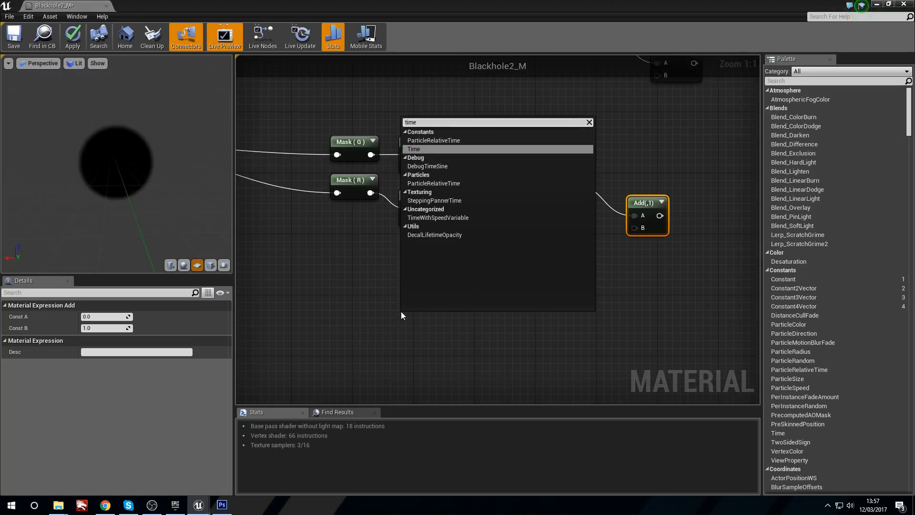
{"action": "key", "text": "Return"}
{"action": "left_click_drag", "start_coordinate": [415, 327], "coordinate": [359, 304]}
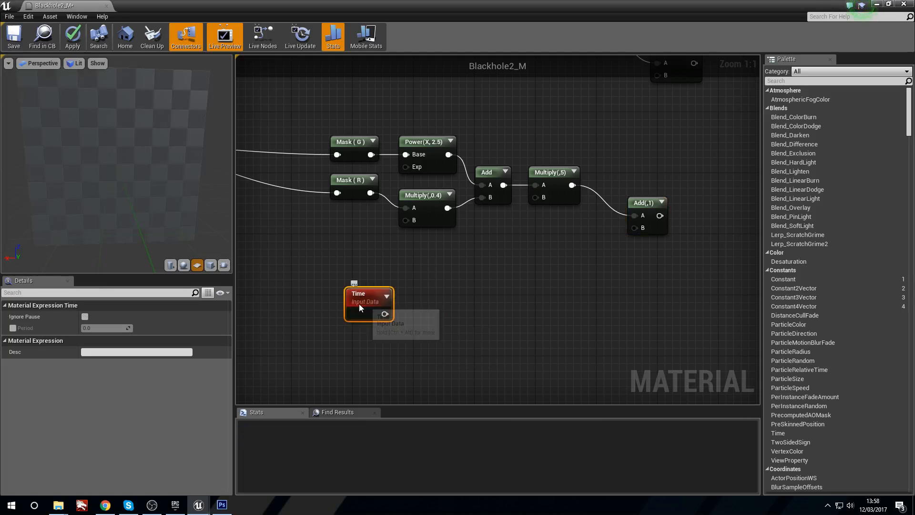
Step: Add a Multiply node with A fed by the Time node and set its Const B to 0.2
{"action": "left_click", "coordinate": [434, 320]}
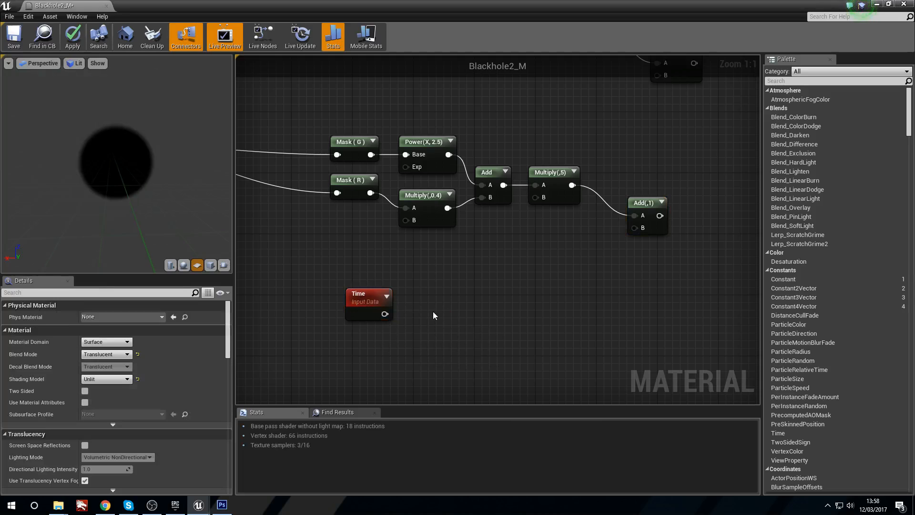
{"action": "key", "text": "m"}
{"action": "left_click", "coordinate": [436, 314]}
{"action": "left_click_drag", "start_coordinate": [385, 313], "coordinate": [444, 302]}
{"action": "left_click", "coordinate": [111, 328]}
{"action": "type", "text": "0.2"}
{"action": "key", "text": "Return"}
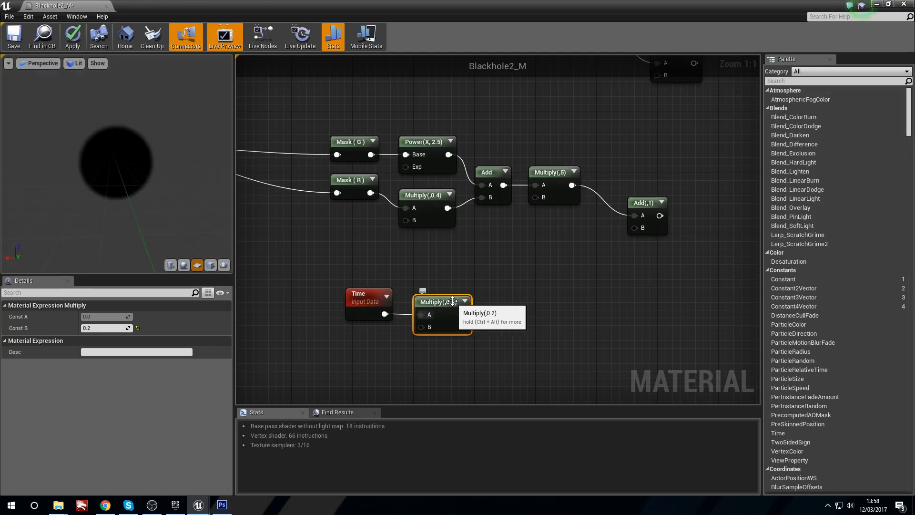
Step: Add a Frac node fed by the time Multiply node's output
{"action": "left_click", "coordinate": [519, 304]}
{"action": "right_click", "coordinate": [518, 314]}
{"action": "type", "text": "frac"}
{"action": "key", "text": "Return"}
{"action": "left_click_drag", "start_coordinate": [463, 314], "coordinate": [508, 311]}
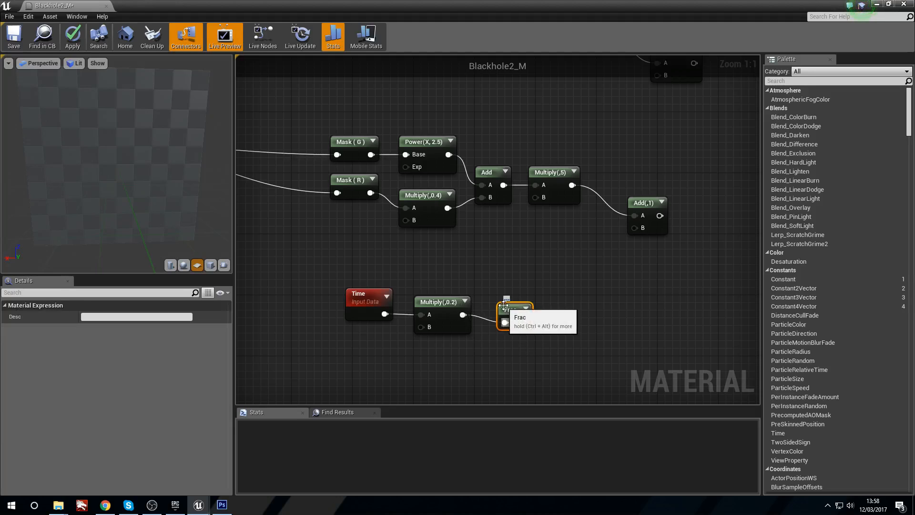
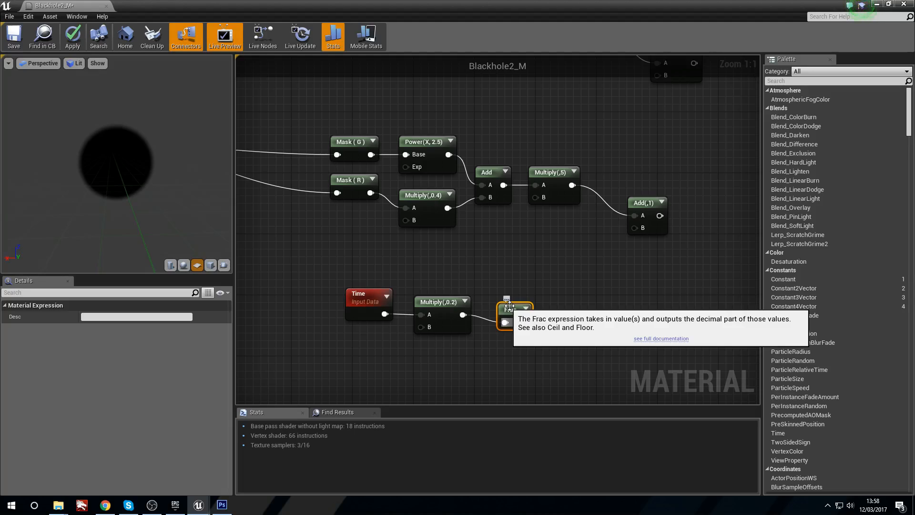
Step: Line up the Multiply(,0.2) and Frac nodes in a compact row beside the Time node
{"action": "mouse_move", "coordinate": [509, 309]}
{"action": "left_mouse_down"}
{"action": "mouse_move", "coordinate": [480, 302]}
{"action": "mouse_move", "coordinate": [500, 305]}
{"action": "left_mouse_up"}
{"action": "left_click", "coordinate": [502, 300]}
{"action": "left_click", "coordinate": [481, 297]}
{"action": "mouse_move", "coordinate": [444, 300]}
{"action": "left_mouse_down"}
{"action": "mouse_move", "coordinate": [428, 311]}
{"action": "mouse_move", "coordinate": [442, 304]}
{"action": "left_mouse_up"}
{"action": "left_click", "coordinate": [502, 298]}
{"action": "left_click", "coordinate": [432, 294]}
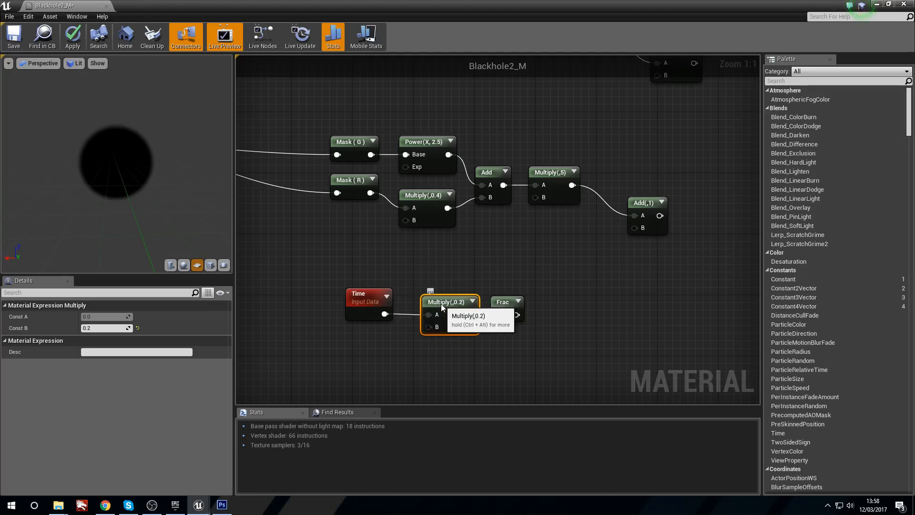
{"action": "left_click", "coordinate": [519, 303]}
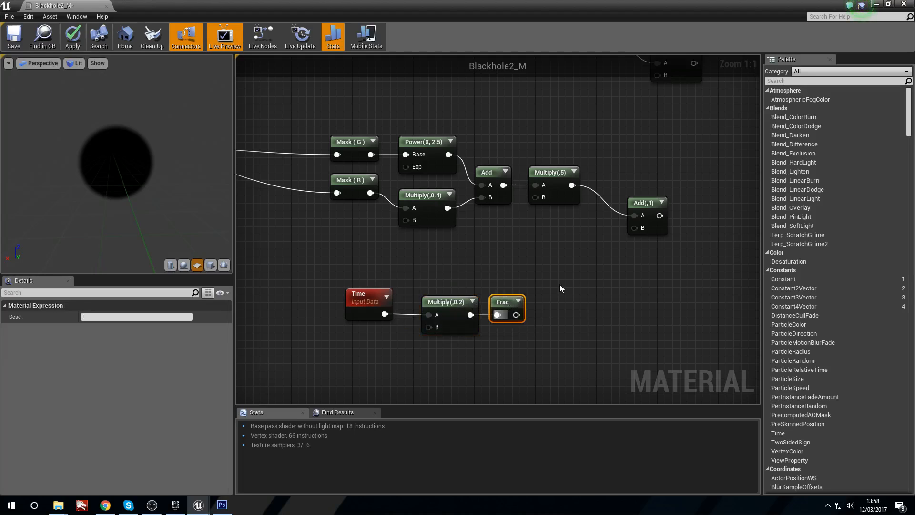
Step: Connect the Frac output to the B input of the Add node that follows Multiply(,5)
{"action": "right_click_drag", "start_coordinate": [560, 284], "coordinate": [536, 294]}
{"action": "left_click_drag", "start_coordinate": [494, 324], "coordinate": [613, 205]}
{"action": "right_click_drag", "start_coordinate": [655, 211], "coordinate": [653, 212]}
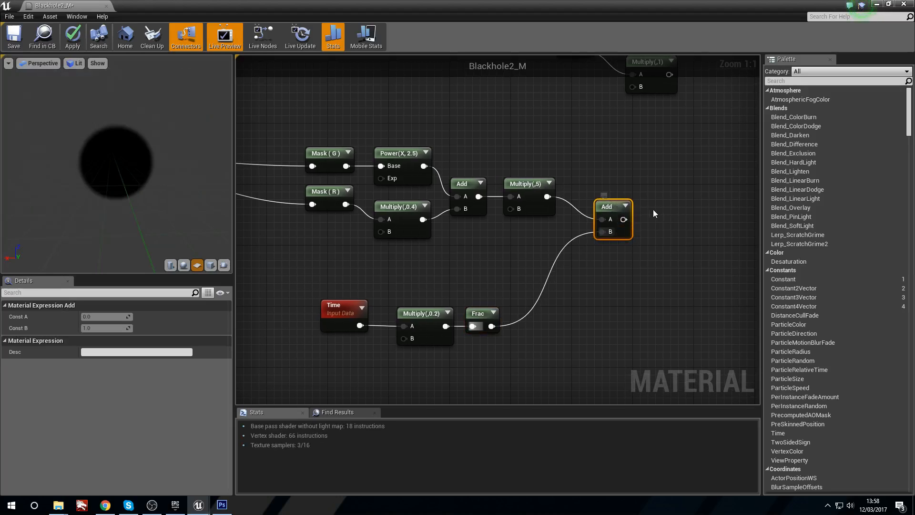
Step: Preview the Add node that combines the mask result with the time offset, and stop its preview
{"action": "right_click", "coordinate": [613, 207]}
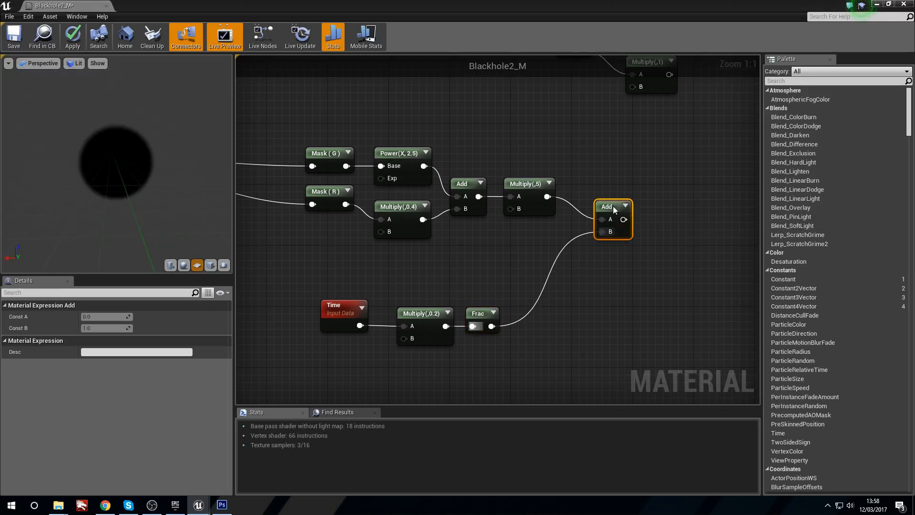
{"action": "right_click", "coordinate": [613, 206]}
{"action": "left_click", "coordinate": [625, 211]}
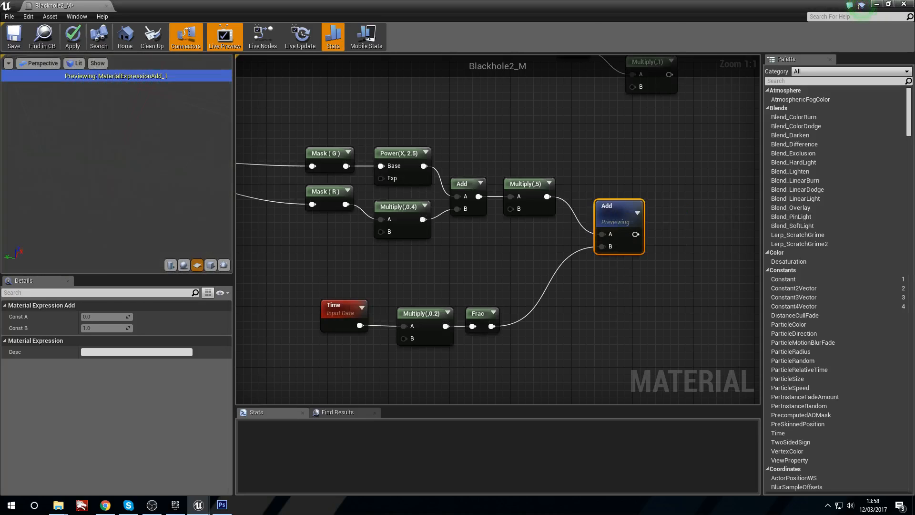
{"action": "right_click", "coordinate": [615, 210]}
{"action": "left_click", "coordinate": [629, 219]}
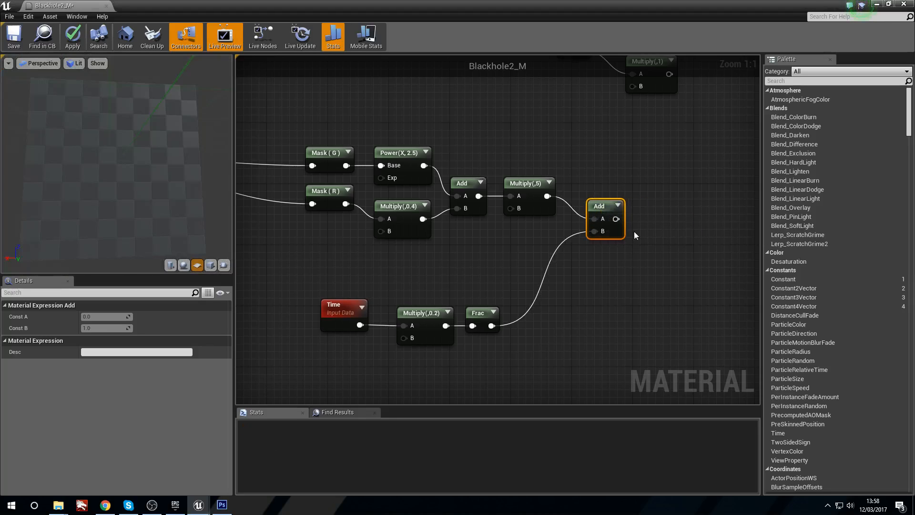
Step: Add a Sine node and feed it from the Add node that combines the swirl with the time offset
{"action": "right_click_drag", "start_coordinate": [655, 224], "coordinate": [604, 228]}
{"action": "left_click", "coordinate": [613, 231]}
{"action": "right_click", "coordinate": [615, 231]}
{"action": "type", "text": "sine"}
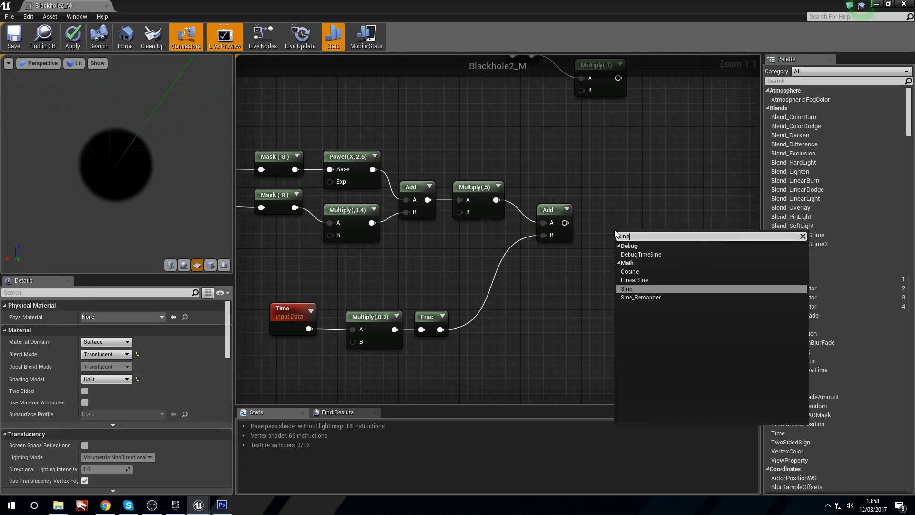
{"action": "key", "text": "Return"}
{"action": "left_click_drag", "start_coordinate": [565, 222], "coordinate": [610, 233]}
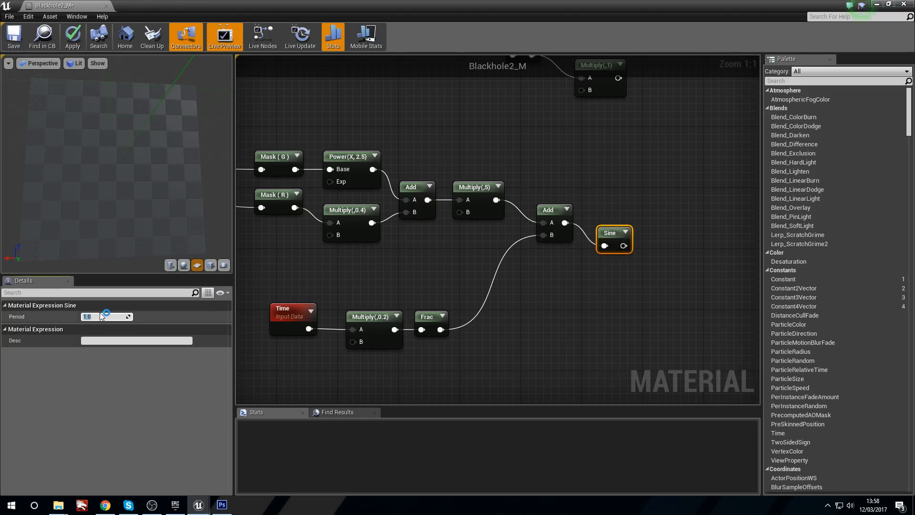
Step: Set the Sine node's Period to 5 and preview the node on the plane from farther away
{"action": "right_click", "coordinate": [622, 239]}
{"action": "left_click", "coordinate": [651, 241]}
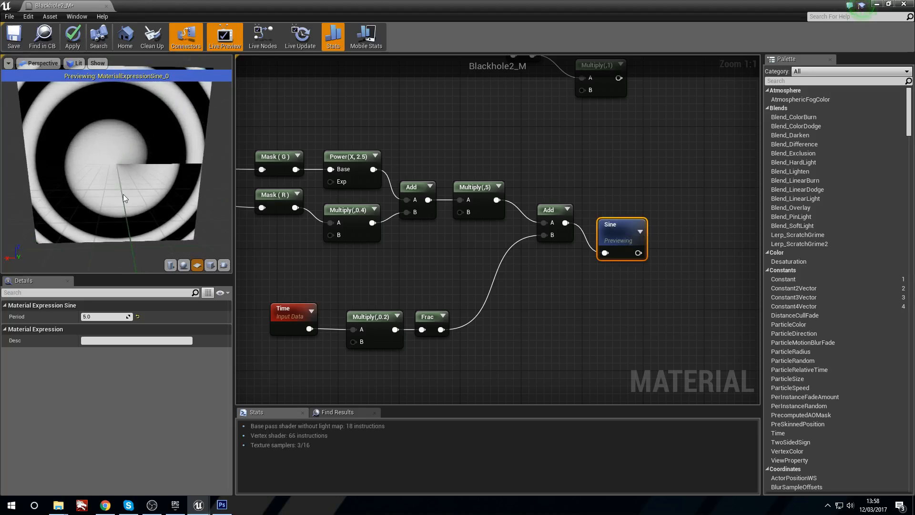
{"action": "scroll", "coordinate": [128, 203], "scroll_direction": "down", "scroll_amount": 5}
{"action": "left_click_drag", "start_coordinate": [132, 203], "coordinate": [136, 187]}
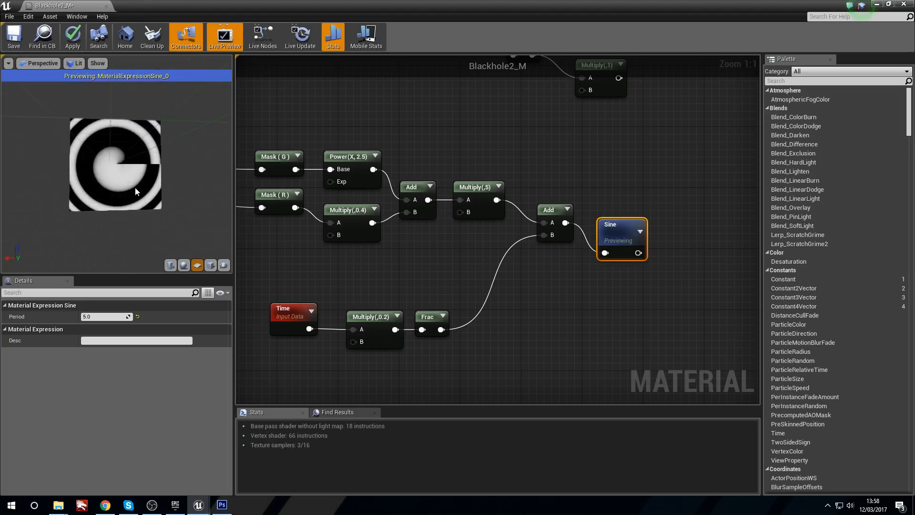
Step: Place an Add node after Sine, connect the Sine output to B and set Const A to 1
{"action": "right_click_drag", "start_coordinate": [701, 220], "coordinate": [544, 236]}
{"action": "right_click", "coordinate": [549, 249]}
{"action": "left_click", "coordinate": [546, 245]}
{"action": "left_click", "coordinate": [547, 246]}
{"action": "left_click_drag", "start_coordinate": [482, 269], "coordinate": [529, 232]}
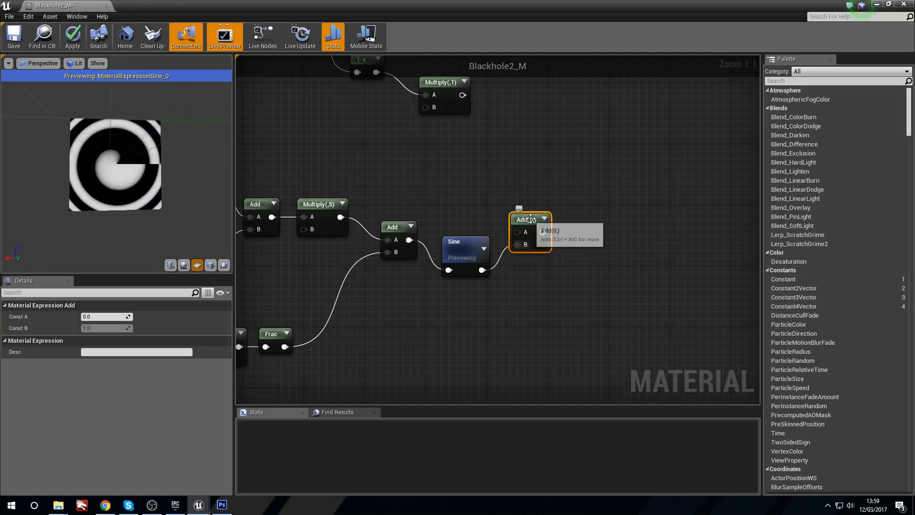
{"action": "left_click", "coordinate": [112, 317]}
{"action": "type", "text": "1"}
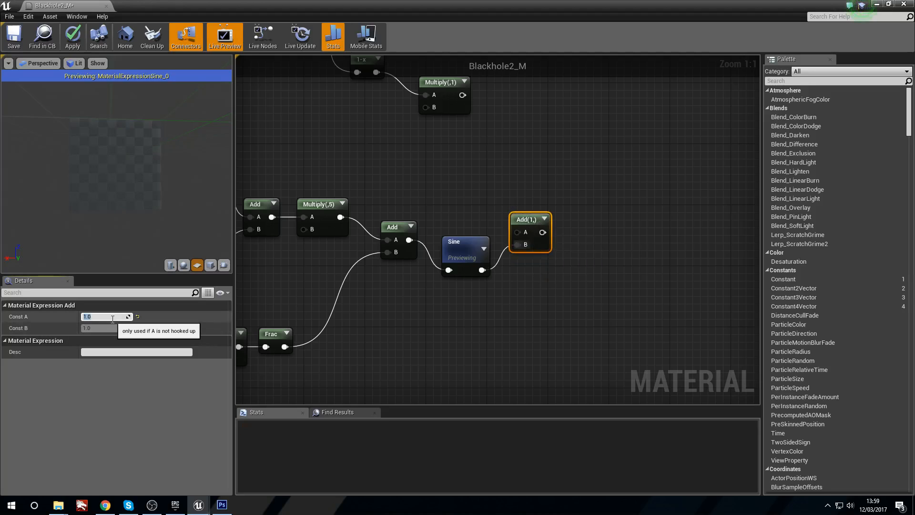
{"action": "key", "text": "Return"}
Step: Preview the Add(1,) node and check its pattern on the plane
{"action": "right_click", "coordinate": [524, 221]}
{"action": "left_click", "coordinate": [544, 228]}
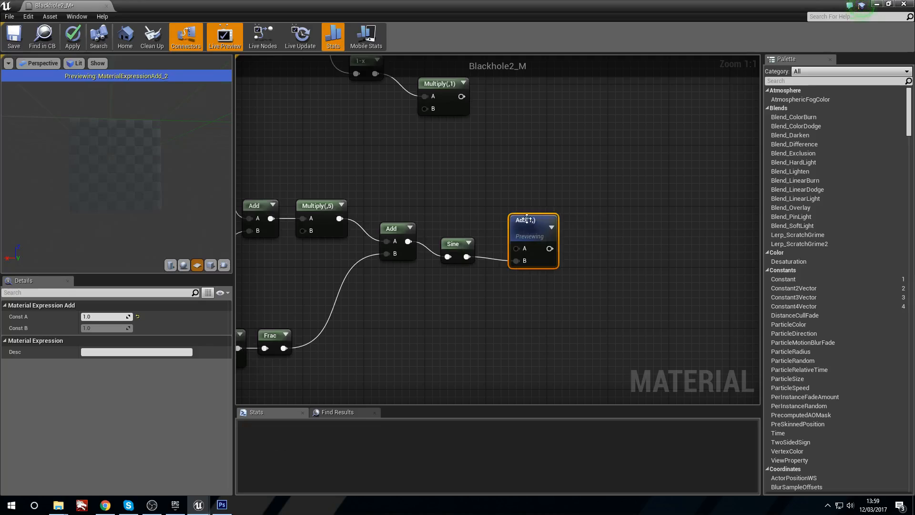
{"action": "left_click_drag", "start_coordinate": [530, 233], "coordinate": [530, 226]}
{"action": "mouse_move", "coordinate": [105, 218]}
{"action": "left_mouse_down"}
{"action": "mouse_move", "coordinate": [117, 225]}
{"action": "mouse_move", "coordinate": [106, 233]}
{"action": "left_mouse_up"}
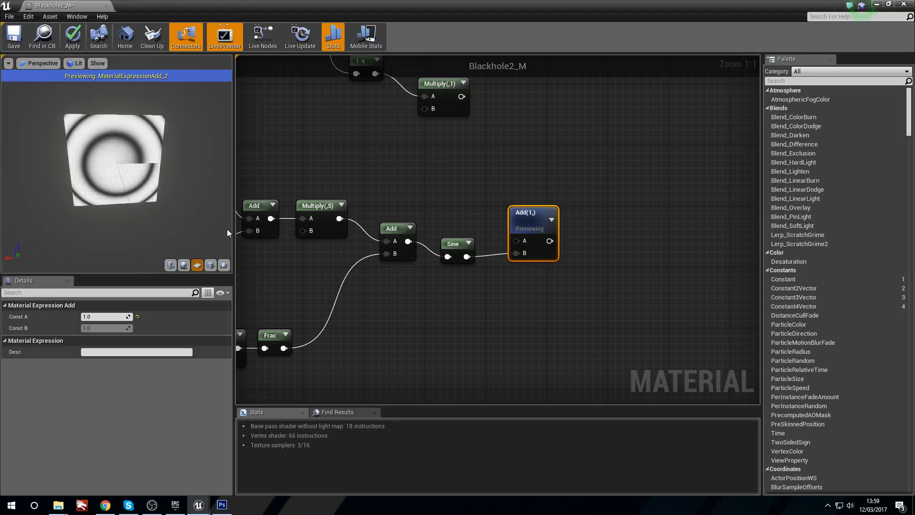
Step: Connect the Add(1,) output to the B input of the Multiply node that follows 1-x
{"action": "right_click_drag", "start_coordinate": [302, 234], "coordinate": [439, 239]}
{"action": "right_click_drag", "start_coordinate": [539, 261], "coordinate": [308, 325]}
{"action": "right_click_drag", "start_coordinate": [483, 265], "coordinate": [527, 307]}
{"action": "left_click_drag", "start_coordinate": [504, 320], "coordinate": [379, 186]}
{"action": "right_click_drag", "start_coordinate": [384, 184], "coordinate": [485, 208]}
Step: Preview the Multiply node after 1-x and inspect the masked swirl up close in the viewport
{"action": "right_click", "coordinate": [509, 188]}
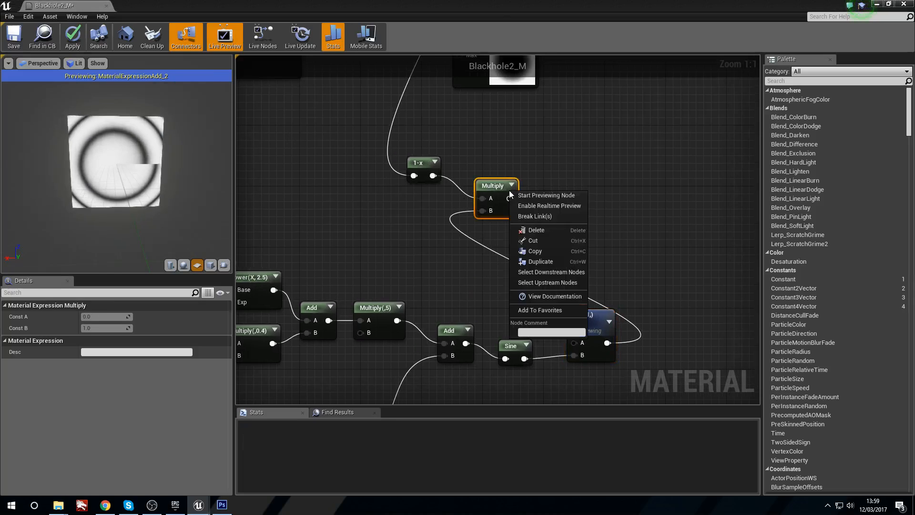
{"action": "left_click", "coordinate": [521, 199]}
{"action": "mouse_move", "coordinate": [118, 182]}
{"action": "left_mouse_down"}
{"action": "mouse_move", "coordinate": [138, 196]}
{"action": "mouse_move", "coordinate": [115, 187]}
{"action": "left_mouse_up"}
{"action": "right_click_drag", "start_coordinate": [118, 183], "coordinate": [124, 209]}
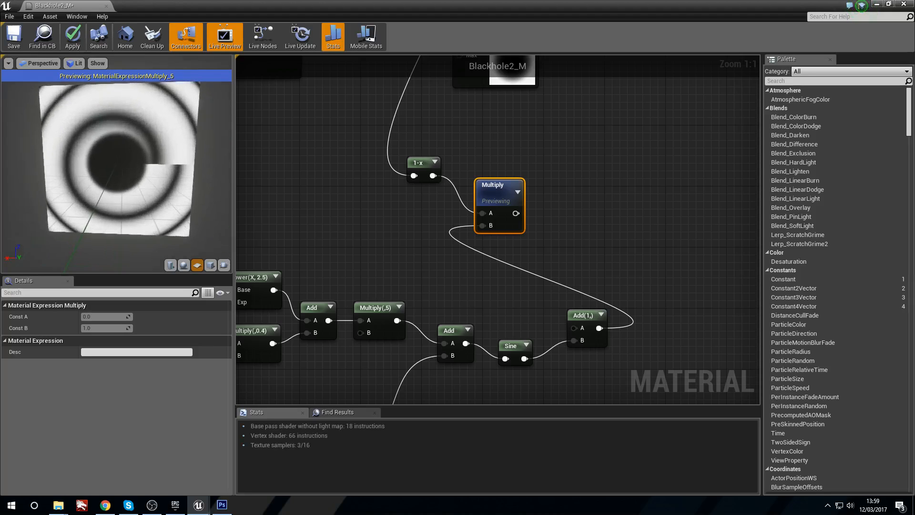
{"action": "right_click_drag", "start_coordinate": [135, 168], "coordinate": [135, 186]}
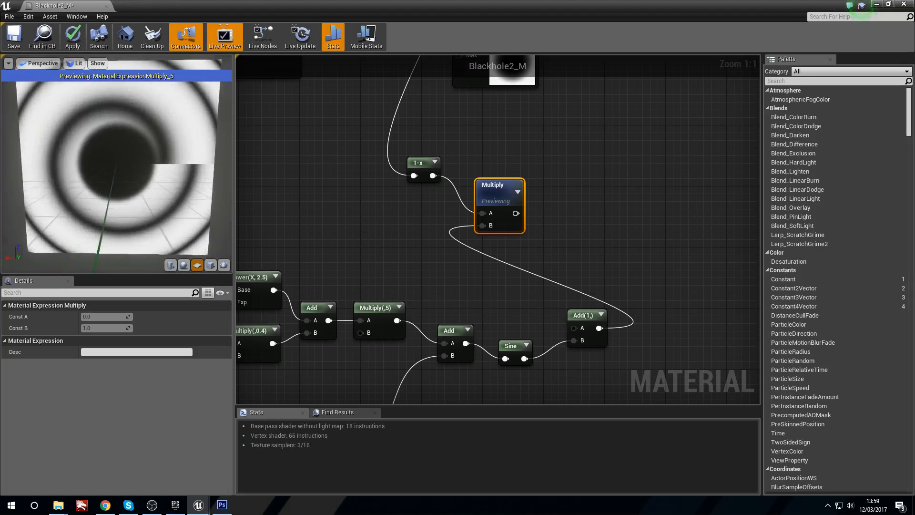
{"action": "left_click_drag", "start_coordinate": [136, 167], "coordinate": [155, 167]}
Step: Review the swirl node chain from VectorToRadialValue through the masks, Power, Multiply and Time branches
{"action": "right_click_drag", "start_coordinate": [307, 261], "coordinate": [385, 193]}
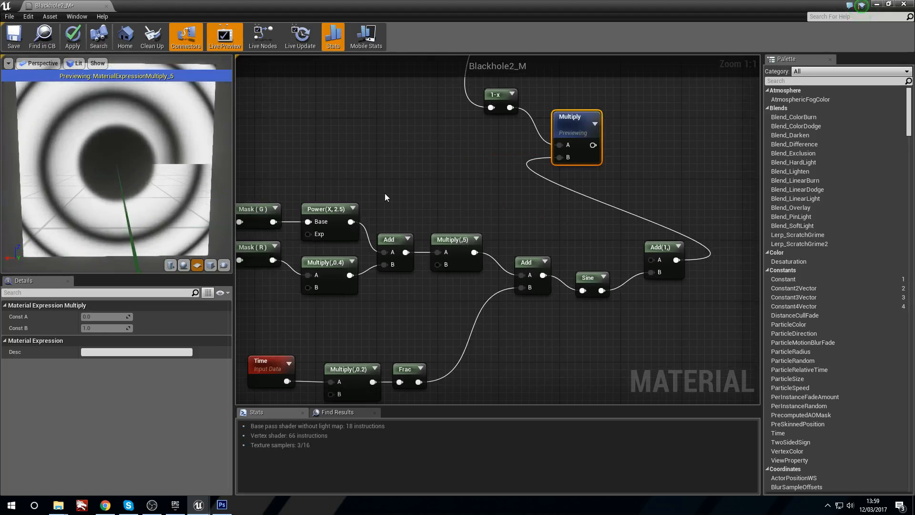
{"action": "scroll", "coordinate": [384, 193], "scroll_direction": "down", "scroll_amount": 1}
{"action": "right_click_drag", "start_coordinate": [348, 316], "coordinate": [398, 273]}
{"action": "right_click_drag", "start_coordinate": [299, 276], "coordinate": [382, 282]}
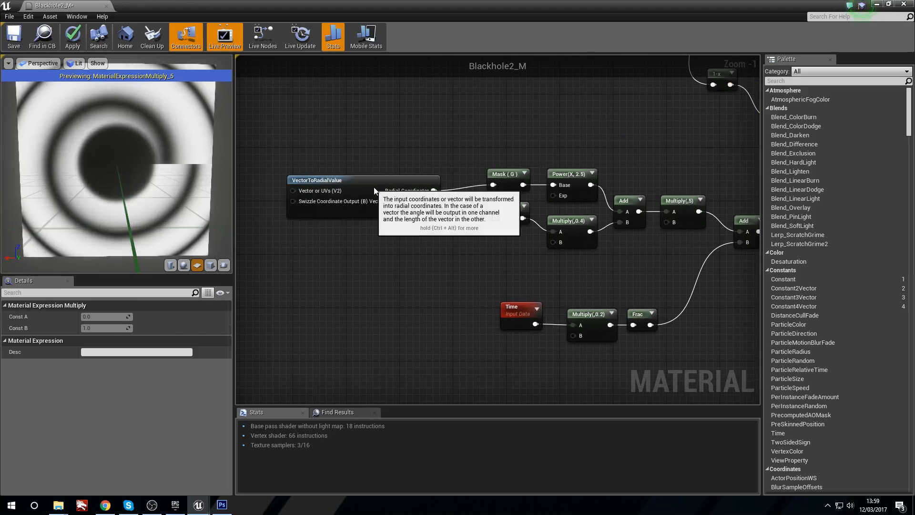
{"action": "left_click_drag", "start_coordinate": [373, 187], "coordinate": [387, 188]}
{"action": "right_click_drag", "start_coordinate": [514, 260], "coordinate": [467, 267]}
{"action": "right_click_drag", "start_coordinate": [548, 242], "coordinate": [497, 249]}
{"action": "left_click", "coordinate": [495, 248]}
{"action": "left_click", "coordinate": [474, 192]}
{"action": "right_click_drag", "start_coordinate": [540, 196], "coordinate": [443, 217]}
{"action": "left_click", "coordinate": [442, 218]}
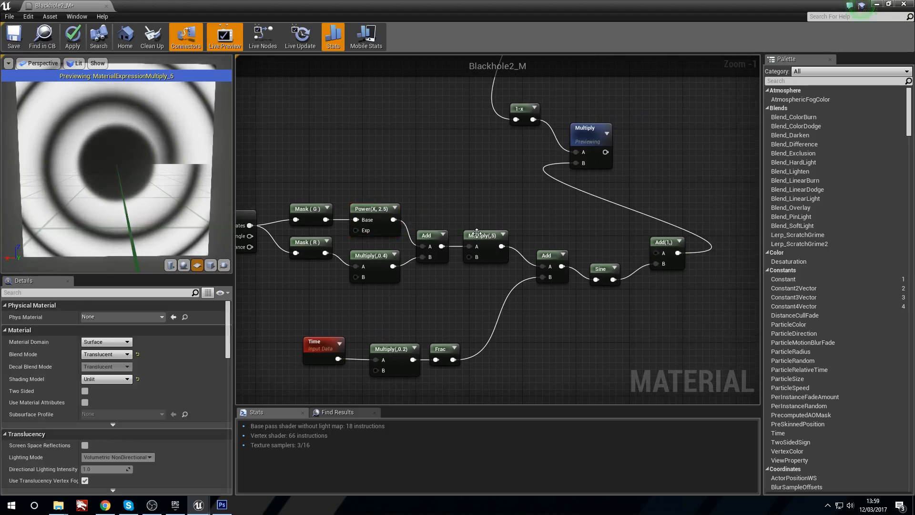
Step: Move the Time, Multiply(,0.2) and Frac nodes together up closer to the mask branch
{"action": "left_click", "coordinate": [482, 235]}
{"action": "left_click", "coordinate": [512, 293]}
{"action": "right_click_drag", "start_coordinate": [502, 307], "coordinate": [473, 276]}
{"action": "left_click_drag", "start_coordinate": [301, 296], "coordinate": [477, 365]}
{"action": "left_click_drag", "start_coordinate": [380, 314], "coordinate": [393, 273]}
{"action": "left_click", "coordinate": [542, 304]}
{"action": "right_click_drag", "start_coordinate": [551, 293], "coordinate": [561, 319]}
Step: Set the Sine node's Period to 0.5 and examine the swirl in the viewport from several angles
{"action": "left_click", "coordinate": [581, 270]}
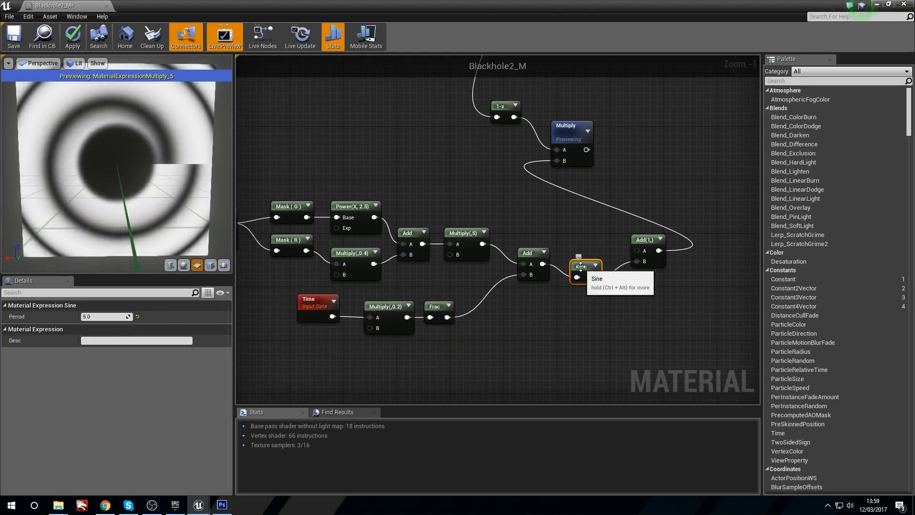
{"action": "left_click", "coordinate": [103, 316]}
{"action": "type", "text": "0.5"}
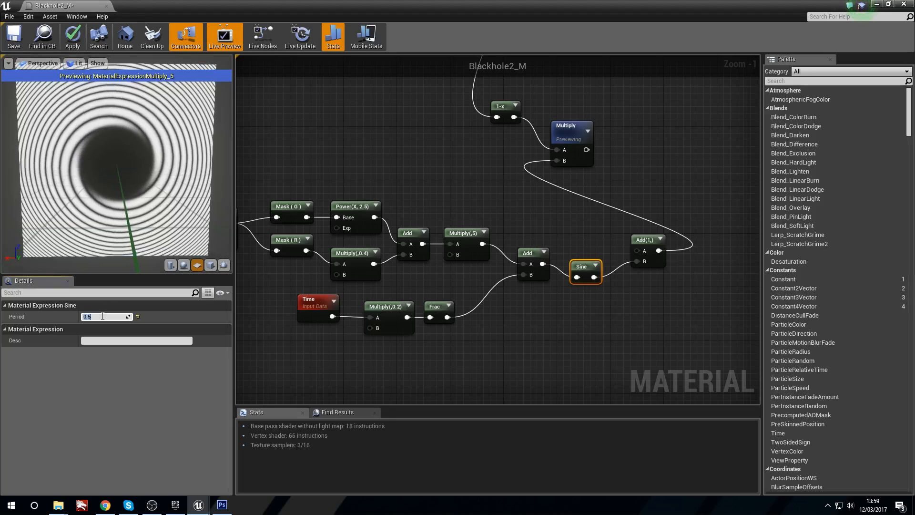
{"action": "mouse_move", "coordinate": [96, 191]}
{"action": "left_mouse_down"}
{"action": "mouse_move", "coordinate": [86, 163]}
{"action": "mouse_move", "coordinate": [96, 186]}
{"action": "left_mouse_up"}
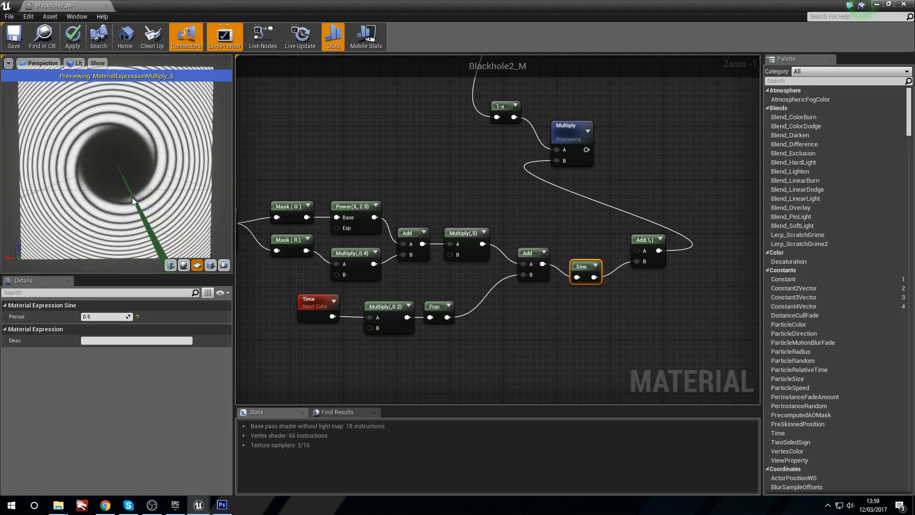
{"action": "left_click_drag", "start_coordinate": [576, 268], "coordinate": [570, 262]}
{"action": "left_click", "coordinate": [570, 204]}
{"action": "right_click_drag", "start_coordinate": [570, 204], "coordinate": [555, 215]}
{"action": "mouse_move", "coordinate": [110, 183]}
{"action": "left_mouse_down"}
{"action": "mouse_move", "coordinate": [152, 191]}
{"action": "mouse_move", "coordinate": [113, 181]}
{"action": "left_mouse_up"}
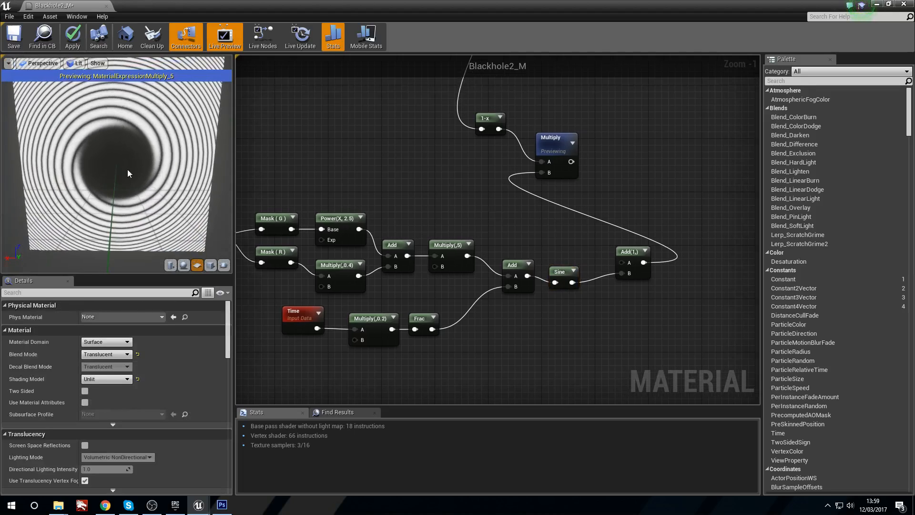
{"action": "left_click_drag", "start_coordinate": [148, 176], "coordinate": [100, 168]}
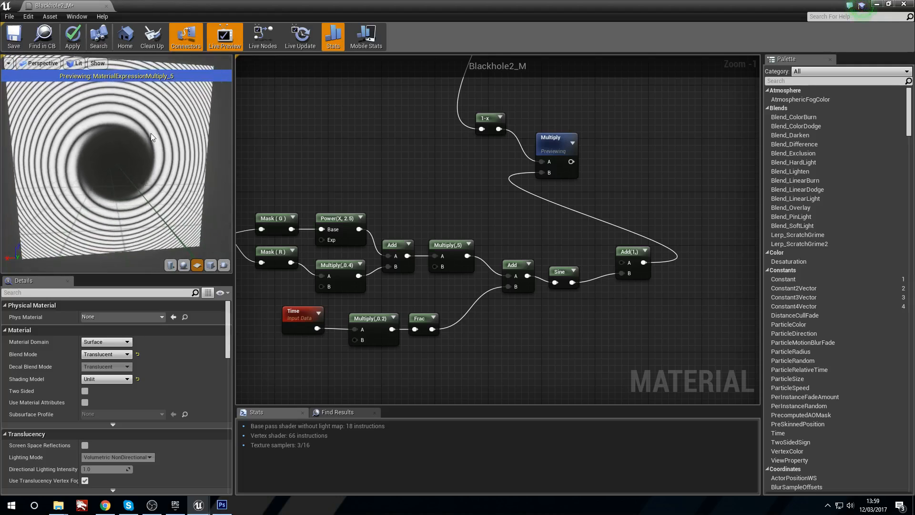
Step: Stop previewing the Multiply node after 1-x and shift it slightly away from the 1-x node
{"action": "right_click_drag", "start_coordinate": [564, 169], "coordinate": [474, 176]}
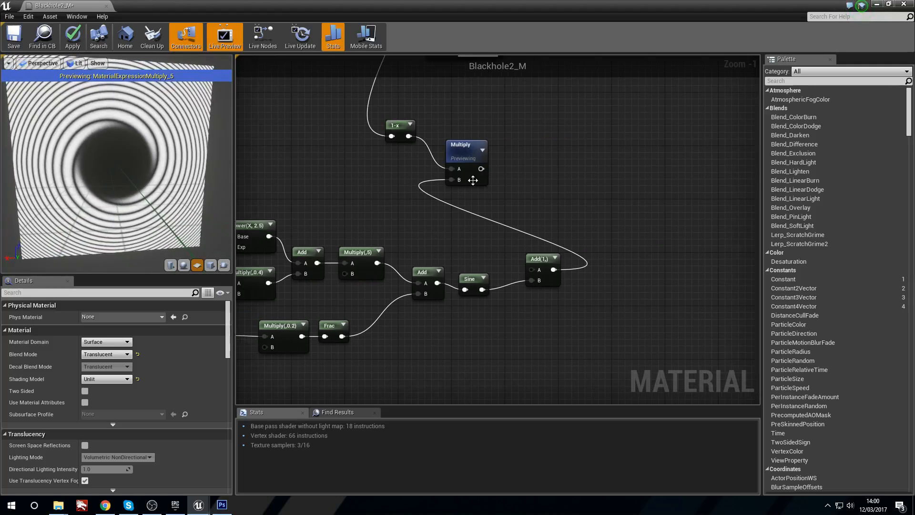
{"action": "right_click", "coordinate": [467, 147]}
{"action": "left_click", "coordinate": [483, 152]}
{"action": "left_click_drag", "start_coordinate": [453, 147], "coordinate": [468, 147]}
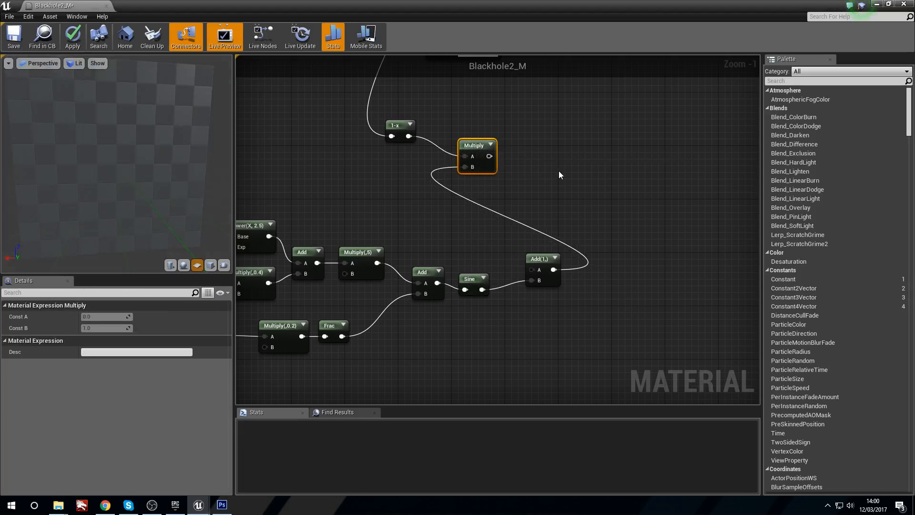
Step: Place an Add node with the Power(X, 4) branch's Clamp output in A and the swirl Multiply output in B
{"action": "right_click_drag", "start_coordinate": [641, 176], "coordinate": [423, 210]}
{"action": "right_click_drag", "start_coordinate": [495, 254], "coordinate": [442, 234]}
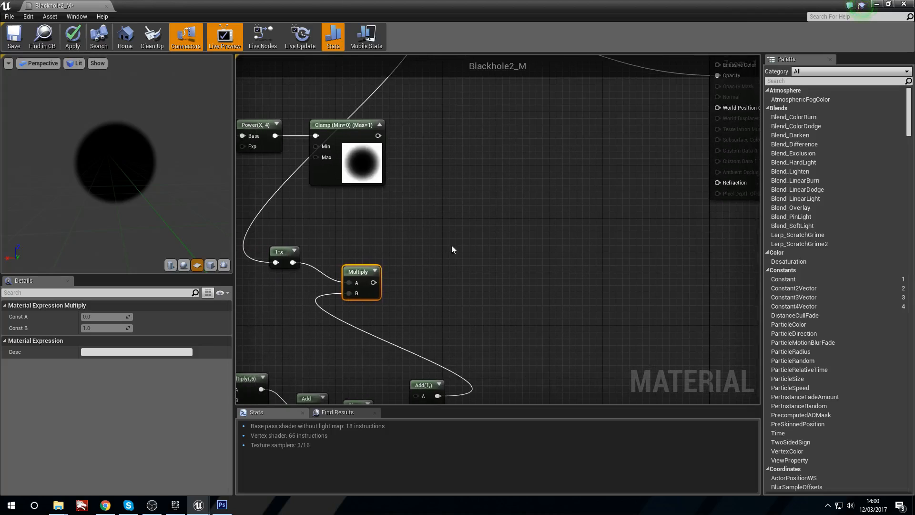
{"action": "left_click", "coordinate": [478, 256]}
{"action": "left_click_drag", "start_coordinate": [365, 286], "coordinate": [489, 249]}
{"action": "left_click_drag", "start_coordinate": [466, 297], "coordinate": [482, 259]}
{"action": "right_click_drag", "start_coordinate": [325, 130], "coordinate": [652, 147]}
{"action": "left_click_drag", "start_coordinate": [325, 125], "coordinate": [685, 214]}
{"action": "right_click_drag", "start_coordinate": [685, 214], "coordinate": [467, 251]}
{"action": "left_click", "coordinate": [581, 258]}
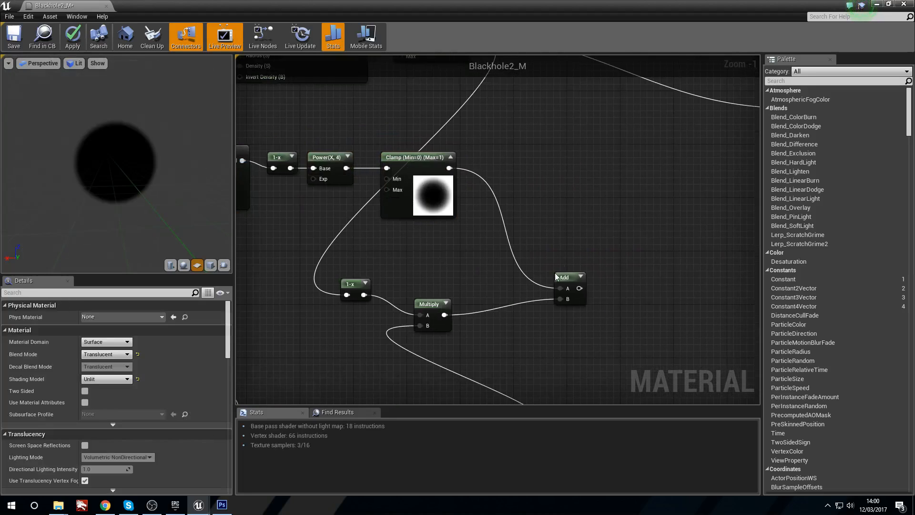
Step: Preview the Add node that joins the clamped gradient and the swirl, and inspect it on the plane
{"action": "left_click", "coordinate": [555, 277]}
{"action": "right_click", "coordinate": [556, 276]}
{"action": "left_click", "coordinate": [600, 285]}
{"action": "left_click_drag", "start_coordinate": [145, 211], "coordinate": [165, 208]}
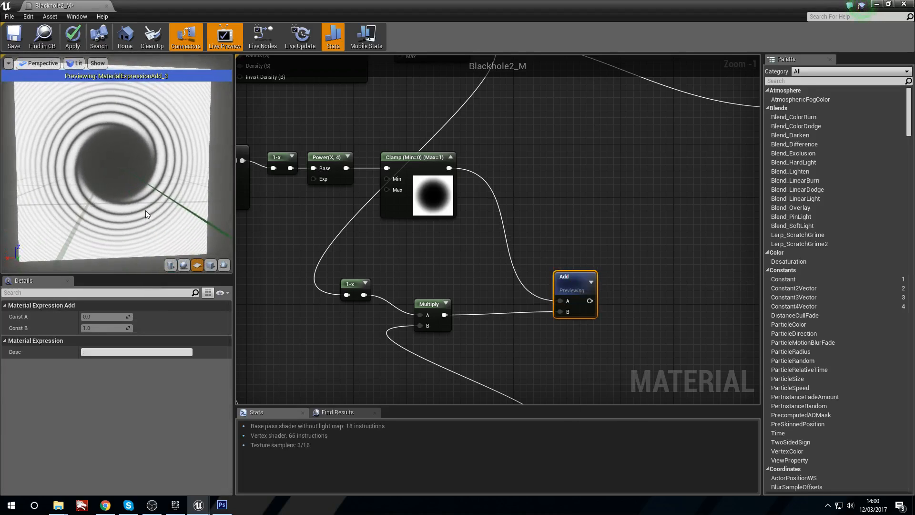
Step: Move the Add node joining Clamp and Multiply closer to them and stop its preview
{"action": "right_click_drag", "start_coordinate": [561, 220], "coordinate": [473, 203]}
{"action": "left_click_drag", "start_coordinate": [486, 271], "coordinate": [440, 230]}
{"action": "right_click", "coordinate": [441, 230]}
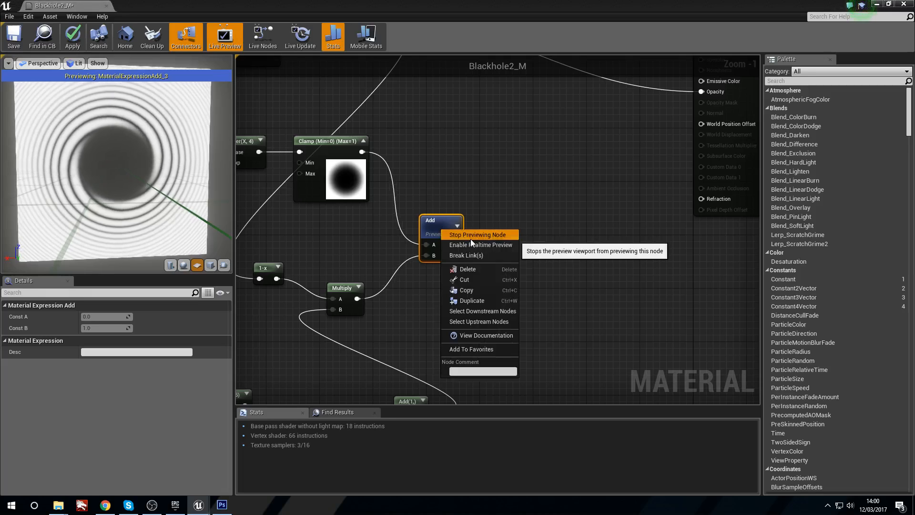
{"action": "left_click", "coordinate": [470, 234]}
{"action": "right_click_drag", "start_coordinate": [474, 239], "coordinate": [475, 239]}
Step: Place a Lerp node between the final Add node and the material result node
{"action": "key", "text": "l"}
{"action": "left_click", "coordinate": [529, 219]}
{"action": "left_click_drag", "start_coordinate": [541, 225], "coordinate": [472, 187]}
{"action": "right_click_drag", "start_coordinate": [397, 181], "coordinate": [446, 248]}
{"action": "left_click_drag", "start_coordinate": [426, 298], "coordinate": [419, 299]}
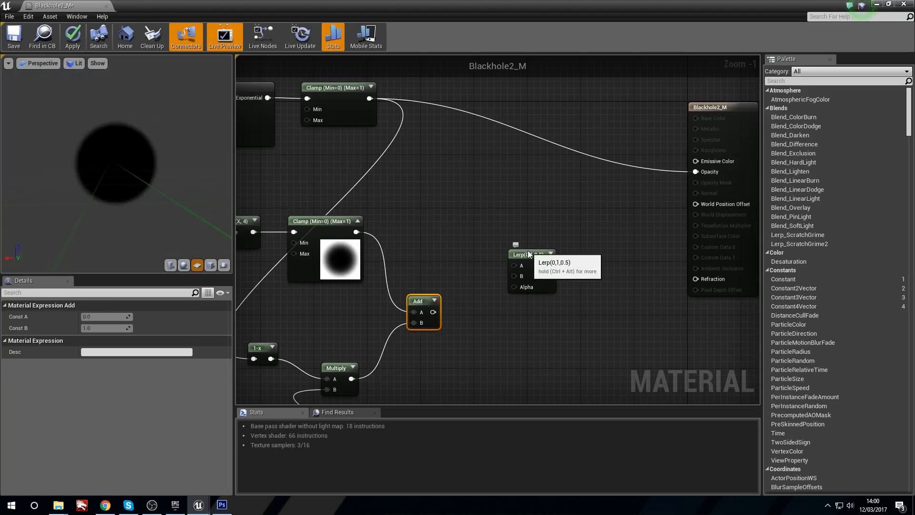
{"action": "left_click_drag", "start_coordinate": [528, 254], "coordinate": [536, 256]}
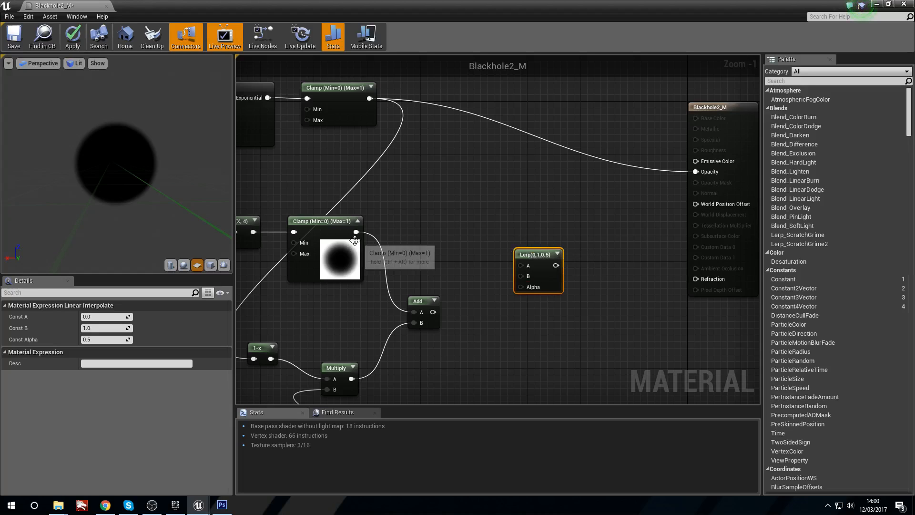
Step: Connect the gradient Clamp to the Lerp's A and the final Add to B, and set Const Alpha to 0.1
{"action": "left_click_drag", "start_coordinate": [357, 237], "coordinate": [547, 260]}
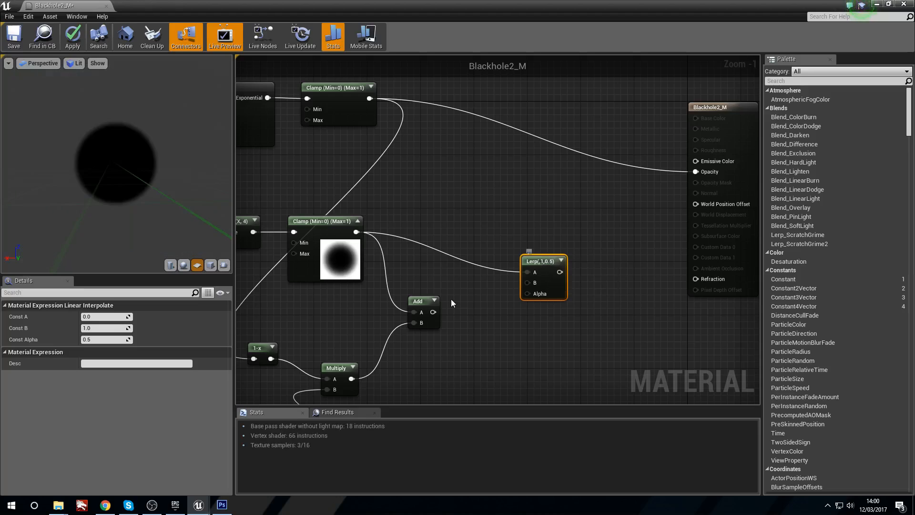
{"action": "left_click_drag", "start_coordinate": [537, 281], "coordinate": [536, 283]}
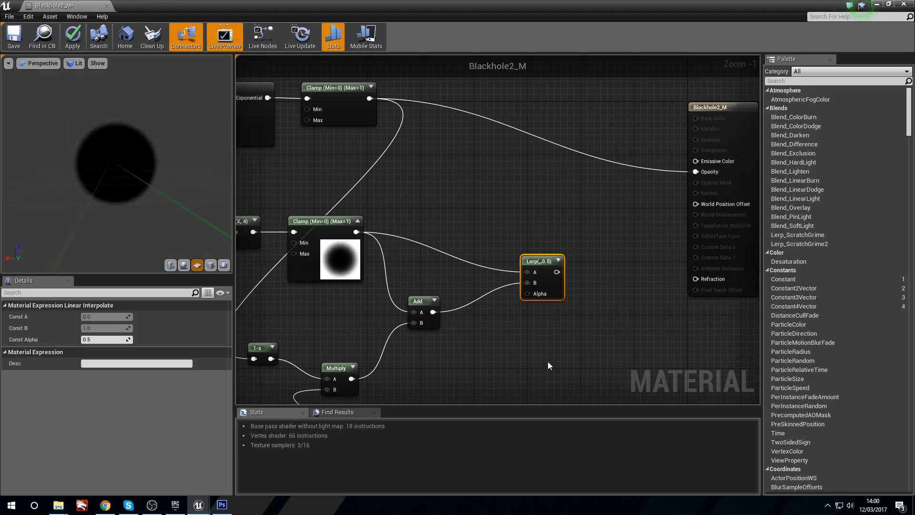
{"action": "type", "text": "0.1"}
{"action": "key", "text": "Return"}
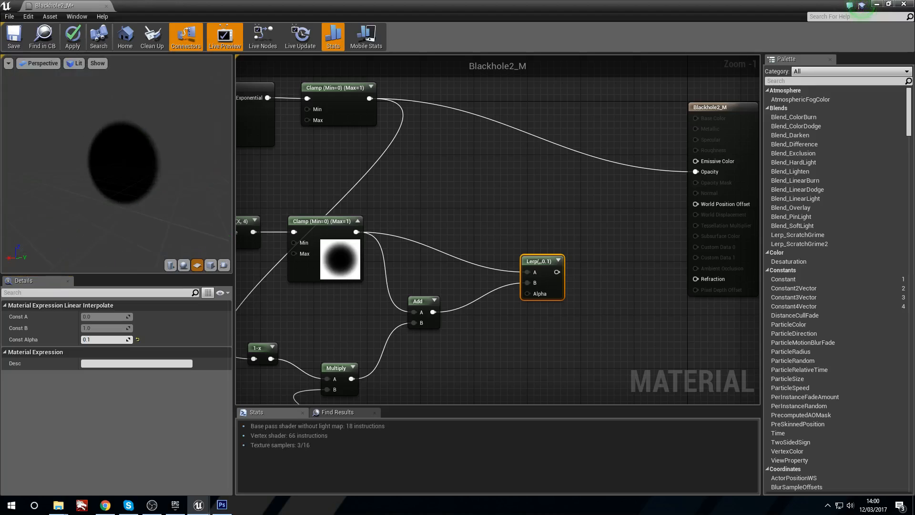
Step: Add a Clamp node fed by the Lerp output and connect it to the material's Refraction input
{"action": "right_click_drag", "start_coordinate": [556, 201], "coordinate": [451, 212]}
{"action": "left_click_drag", "start_coordinate": [452, 283], "coordinate": [496, 292]}
{"action": "type", "text": "mul"}
{"action": "key", "text": "Return"}
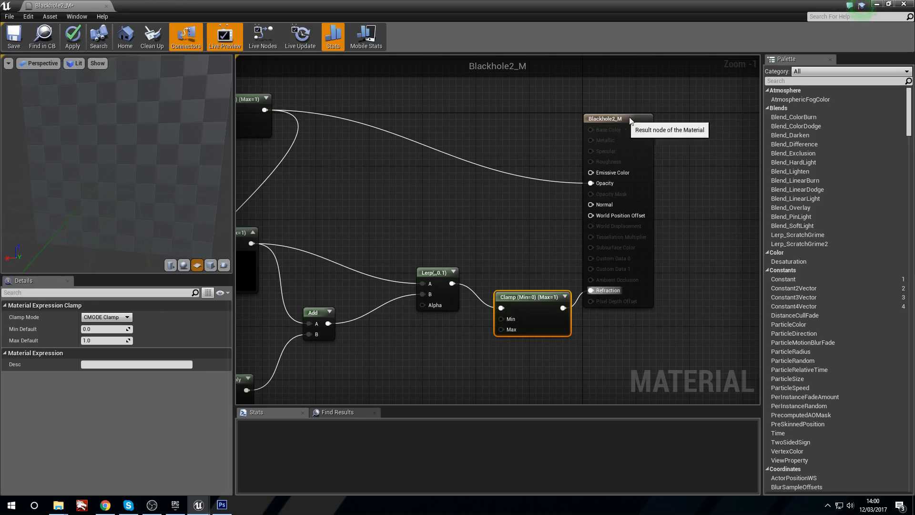
Step: Reposition the material result node and the Clamp feeding its Refraction input, then deselect both
{"action": "left_click_drag", "start_coordinate": [631, 121], "coordinate": [651, 114]}
{"action": "left_click_drag", "start_coordinate": [539, 307], "coordinate": [527, 295]}
{"action": "left_click", "coordinate": [500, 267]}
{"action": "left_click_drag", "start_coordinate": [136, 229], "coordinate": [105, 227]}
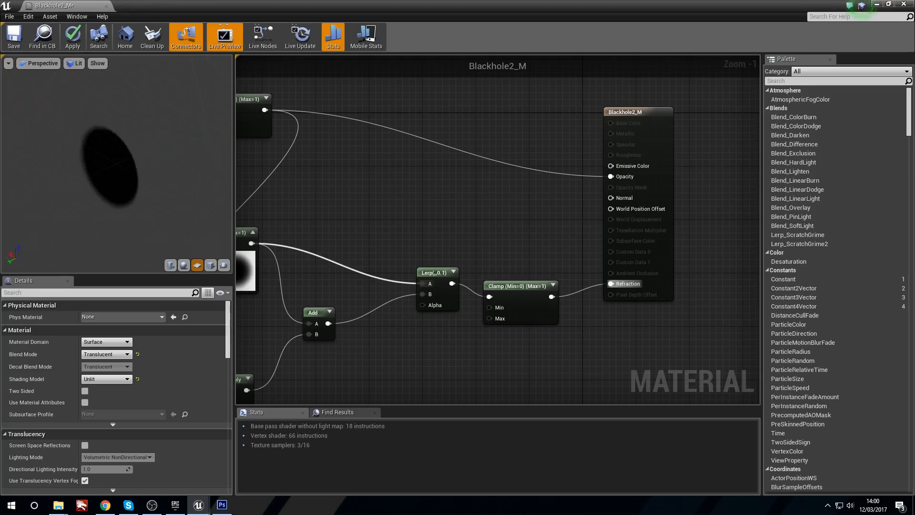
Step: Nudge the Blackhole Softness parameter node slightly further from the upper RadialGradientExponential node
{"action": "right_click_drag", "start_coordinate": [323, 217], "coordinate": [515, 188]}
{"action": "right_click_drag", "start_coordinate": [281, 180], "coordinate": [397, 214]}
{"action": "scroll", "coordinate": [351, 179], "scroll_direction": "down", "scroll_amount": 2}
{"action": "left_click_drag", "start_coordinate": [295, 170], "coordinate": [284, 170]}
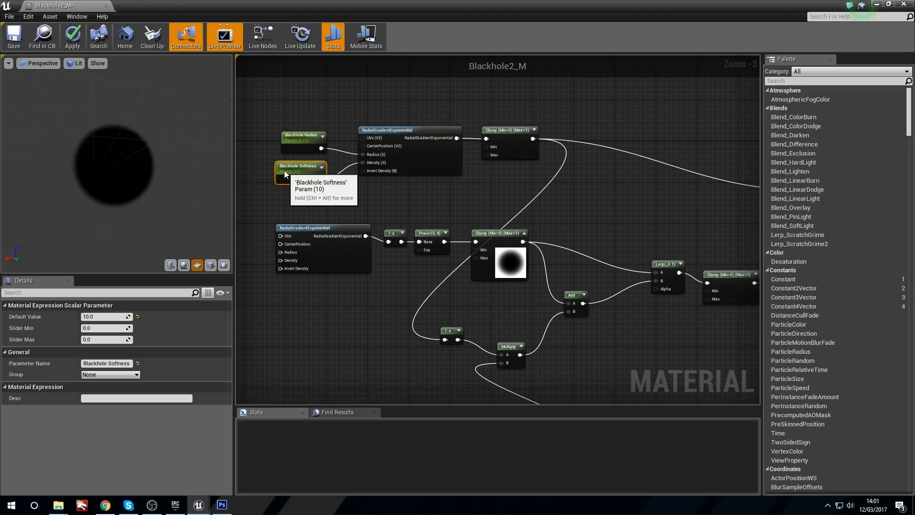
{"action": "left_click", "coordinate": [483, 186]}
Step: Close the Blackhole2_M material editor and apply the changes to the original material
{"action": "right_click_drag", "start_coordinate": [485, 187], "coordinate": [493, 119]}
{"action": "right_click_drag", "start_coordinate": [421, 230], "coordinate": [488, 169]}
{"action": "right_click_drag", "start_coordinate": [380, 278], "coordinate": [334, 214]}
{"action": "right_click_drag", "start_coordinate": [470, 304], "coordinate": [462, 288]}
{"action": "right_click_drag", "start_coordinate": [512, 314], "coordinate": [483, 366]}
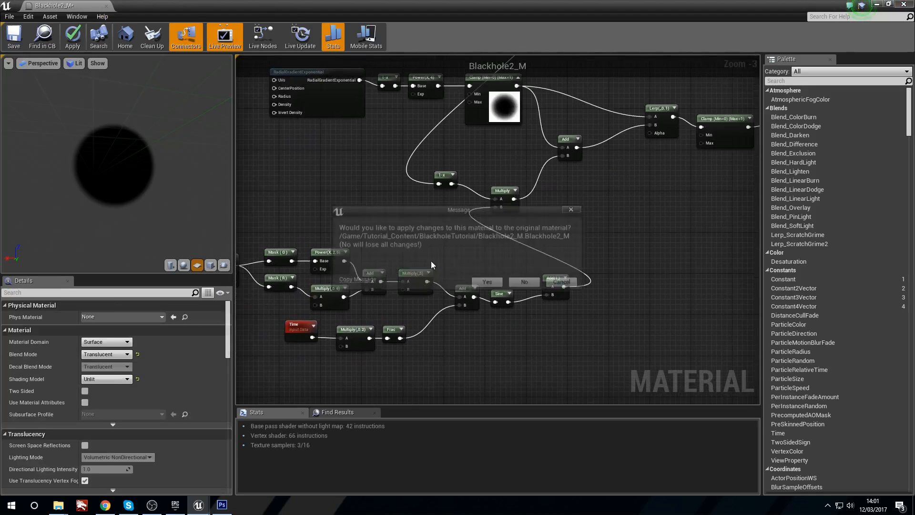
{"action": "left_click", "coordinate": [488, 283]}
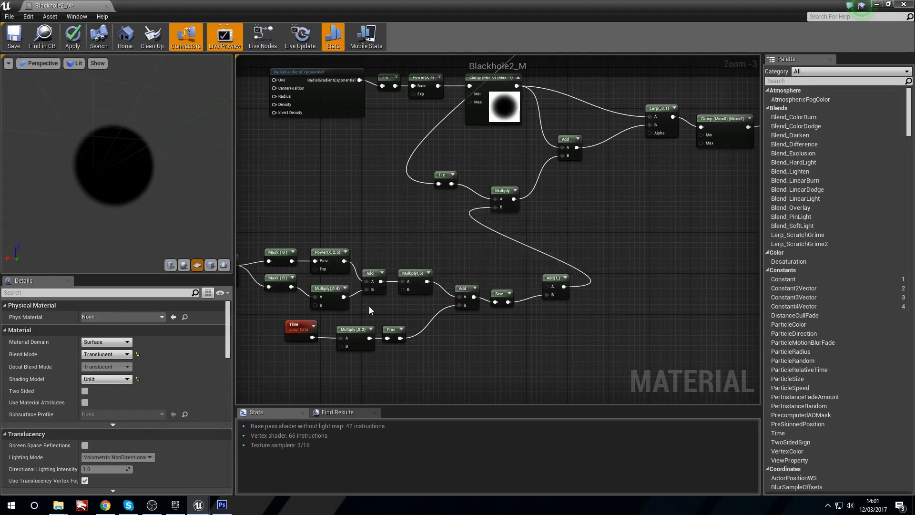
Step: Create a material instance of Blackhole2_M, keeping the suggested name Blackhole2_M_Inst
{"action": "right_click", "coordinate": [5, 442]}
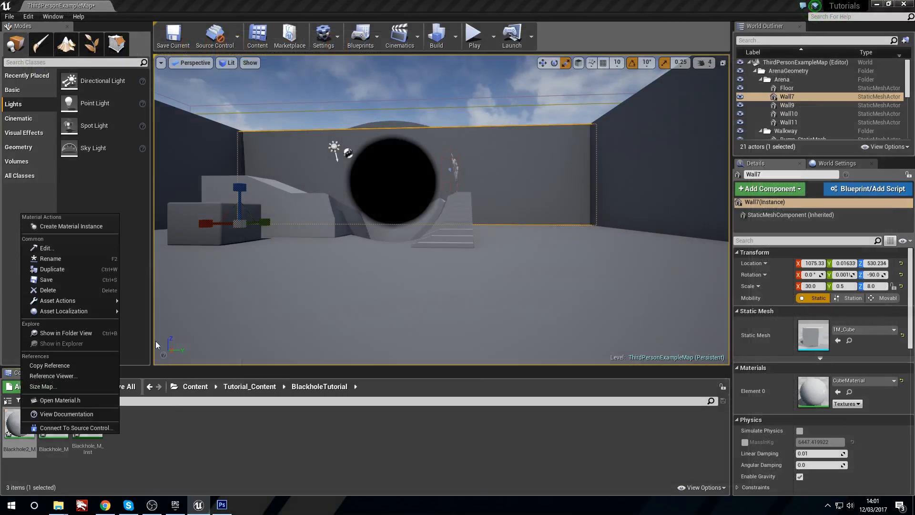
{"action": "left_click", "coordinate": [90, 227]}
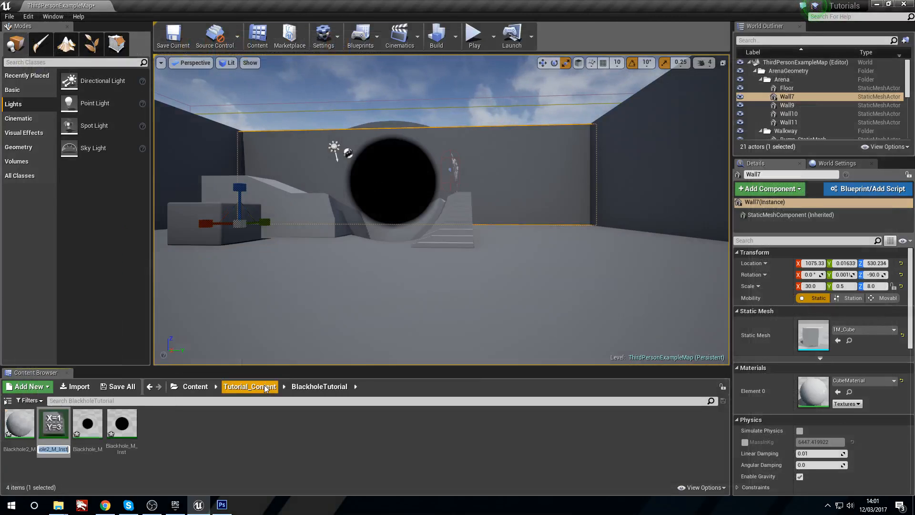
{"action": "left_click", "coordinate": [205, 465]}
Step: Search the whole Content folder for "plane" and place a Shape_Plane on open floor in the level
{"action": "right_click_drag", "start_coordinate": [290, 303], "coordinate": [181, 293]}
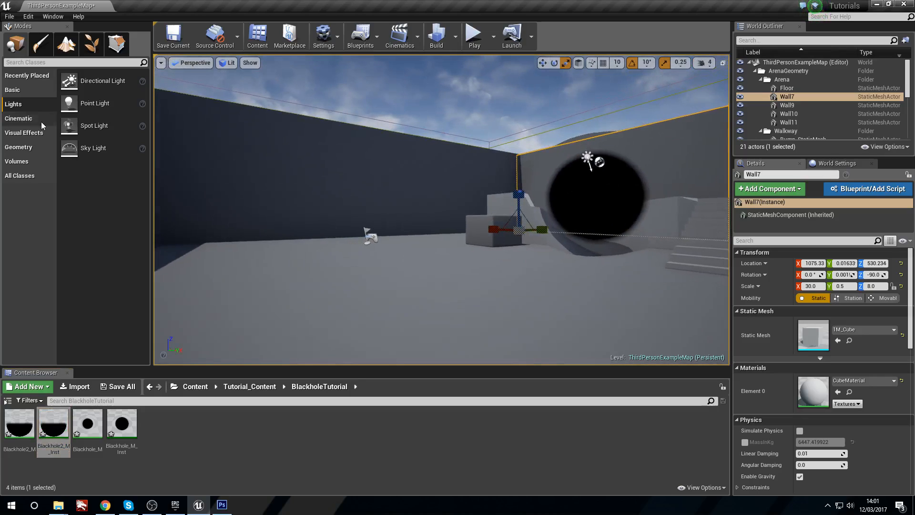
{"action": "left_click", "coordinate": [195, 386]}
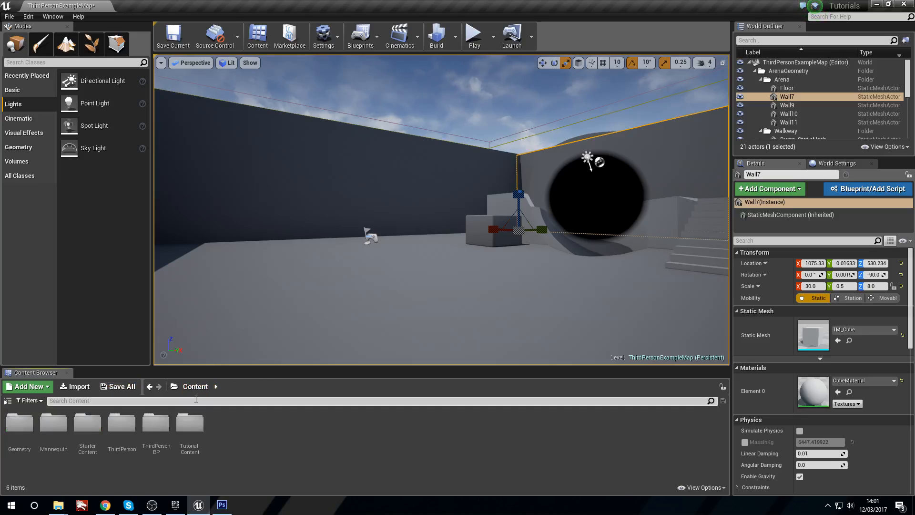
{"action": "left_click", "coordinate": [195, 400]}
{"action": "type", "text": "pla"}
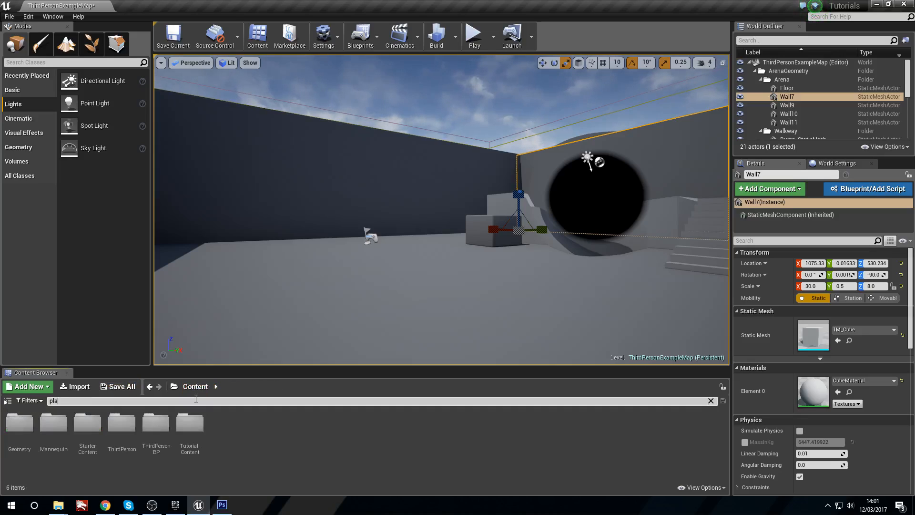
{"action": "type", "text": "ne"}
{"action": "left_click_drag", "start_coordinate": [29, 455], "coordinate": [335, 292]}
Step: Rotate the plane 90° about X so it stands upright and raise it to a Z location of about 299
{"action": "key", "text": "e"}
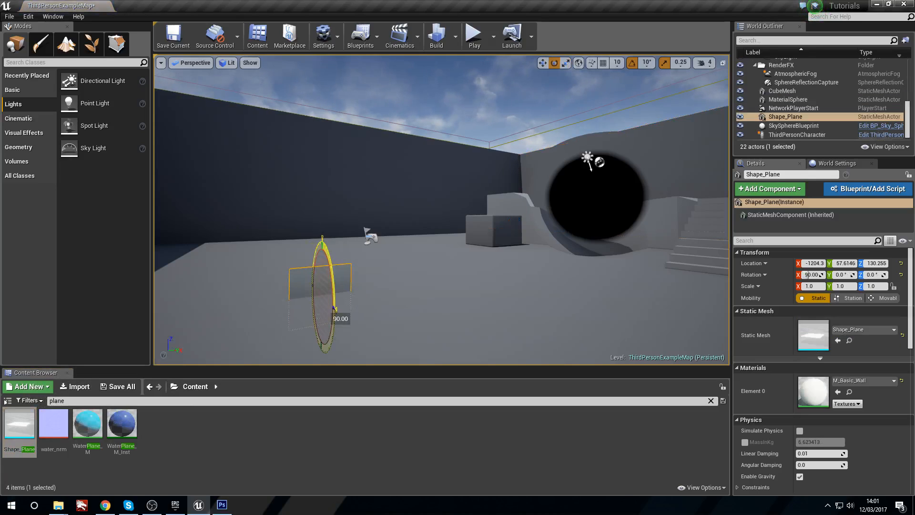
{"action": "left_click_drag", "start_coordinate": [324, 260], "coordinate": [324, 165]}
{"action": "key", "text": "e"}
{"action": "right_click_drag", "start_coordinate": [433, 191], "coordinate": [388, 228]}
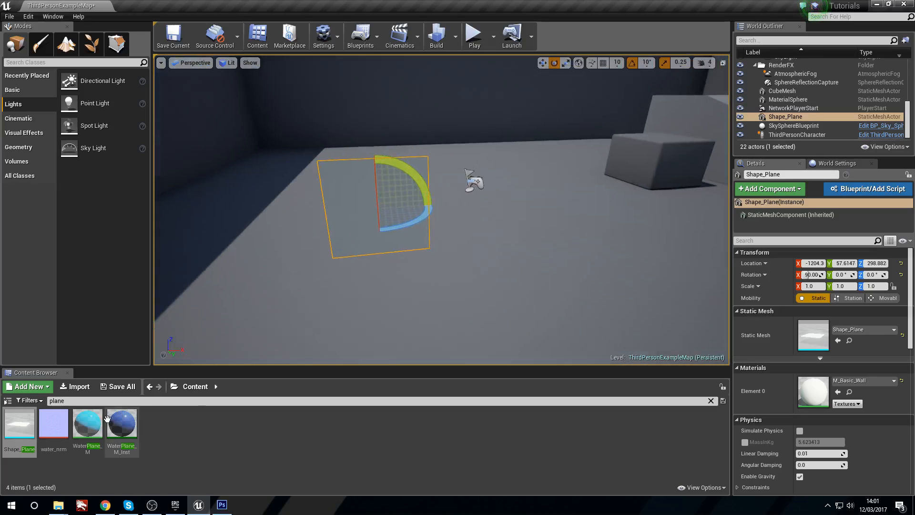
Step: Clear the asset search, return to the BlackholeTutorial folder and assign Blackhole2_M_Inst to the plane's material Element 0
{"action": "left_click", "coordinate": [711, 401]}
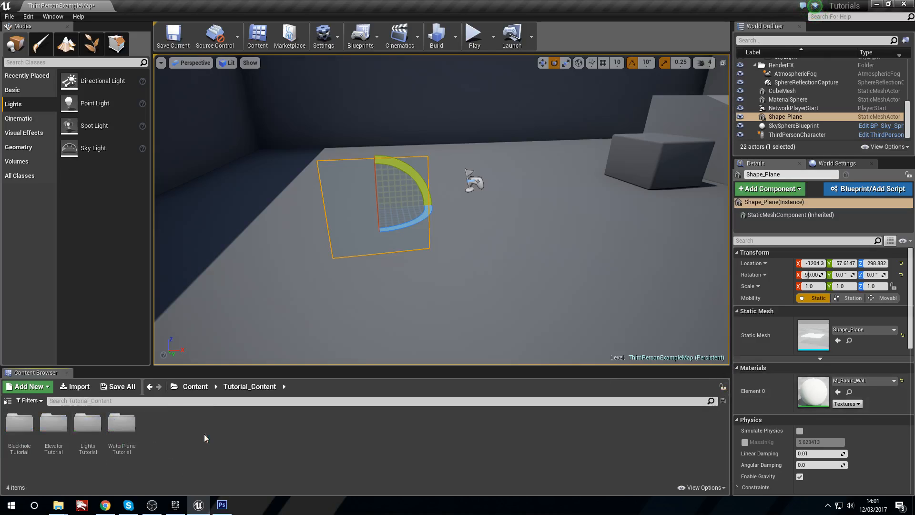
{"action": "double_click", "coordinate": [11, 434]}
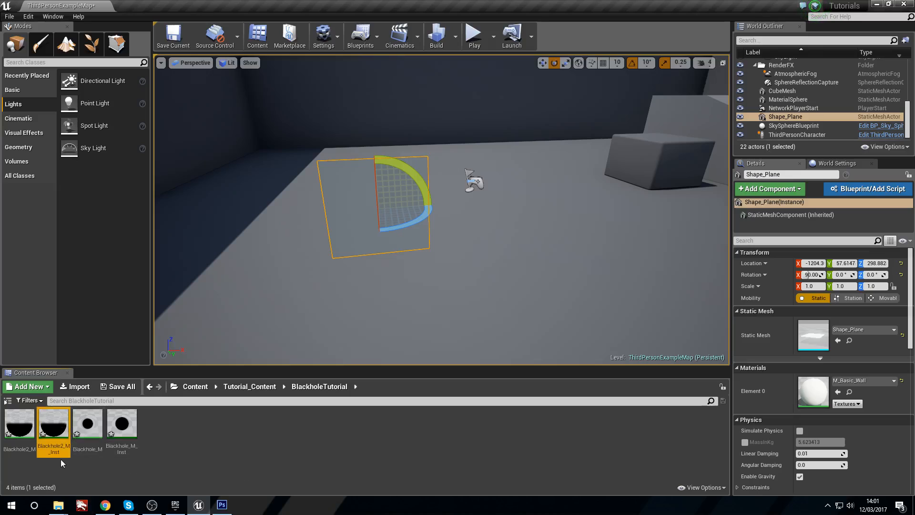
{"action": "left_click_drag", "start_coordinate": [53, 427], "coordinate": [813, 390]}
Step: Examine the black hole and its refraction distortion on the plane from several distances and angles
{"action": "right_click_drag", "start_coordinate": [443, 210], "coordinate": [441, 148]}
{"action": "left_click", "coordinate": [505, 158]}
{"action": "mouse_move", "coordinate": [505, 158]}
{"action": "right_mouse_down"}
{"action": "mouse_move", "coordinate": [496, 128]}
{"action": "mouse_move", "coordinate": [506, 145]}
{"action": "right_mouse_up"}
{"action": "right_click_drag", "start_coordinate": [368, 256], "coordinate": [386, 239]}
{"action": "left_click", "coordinate": [368, 241]}
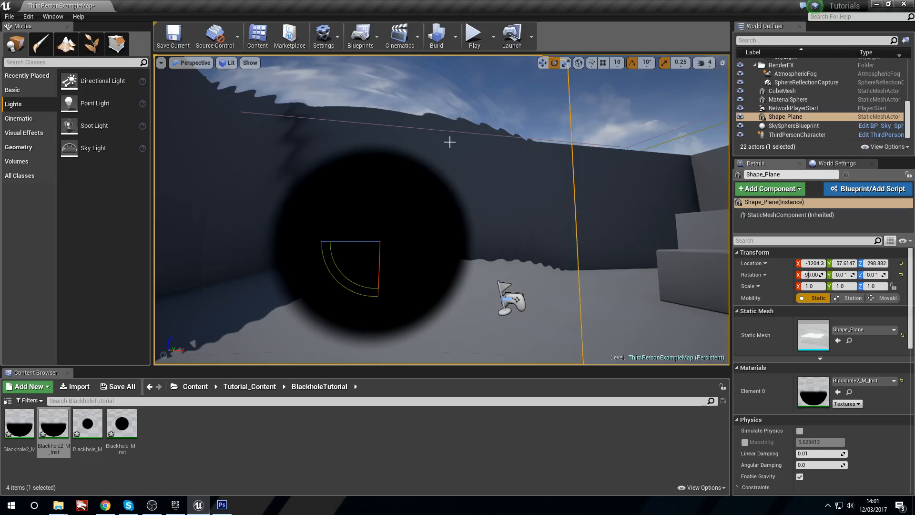
{"action": "key", "text": "s"}
{"action": "right_click_drag", "start_coordinate": [474, 142], "coordinate": [466, 139]}
{"action": "key", "text": "w"}
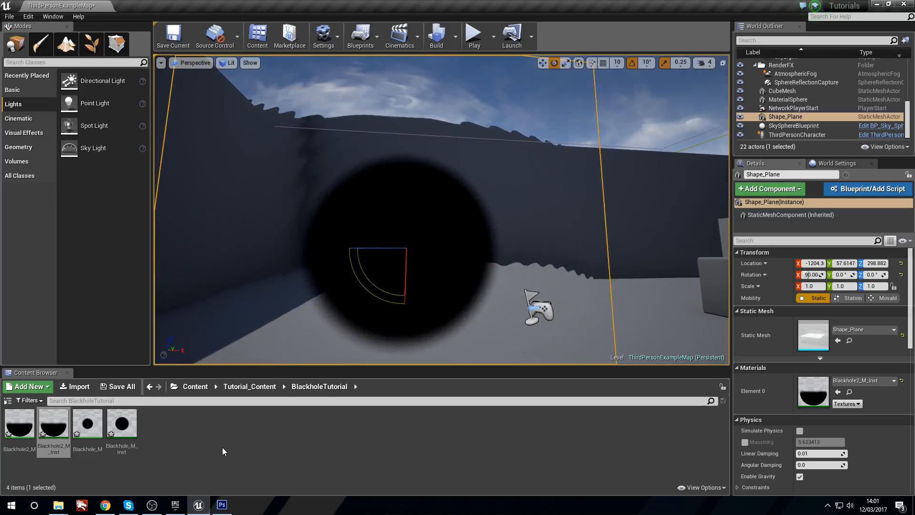
{"action": "double_click", "coordinate": [53, 436]}
{"action": "left_click_drag", "start_coordinate": [506, 5], "coordinate": [781, 92]}
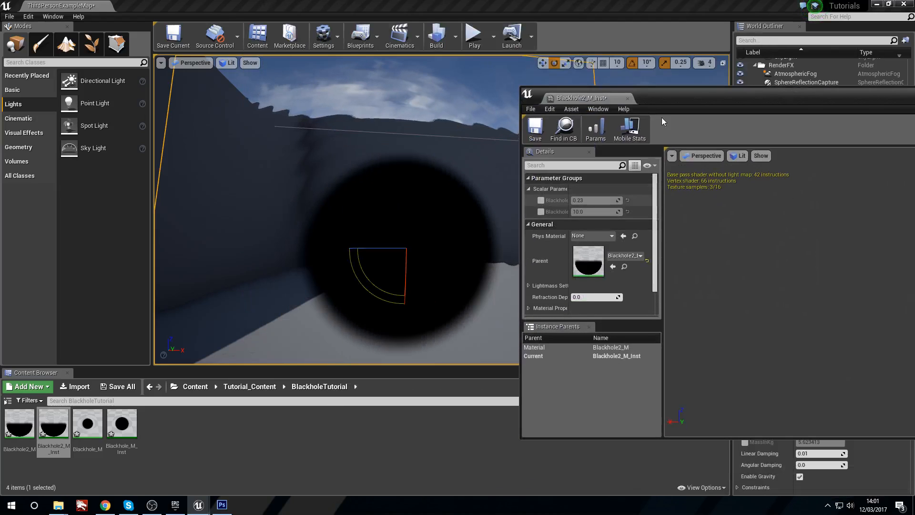
{"action": "left_click", "coordinate": [627, 98]}
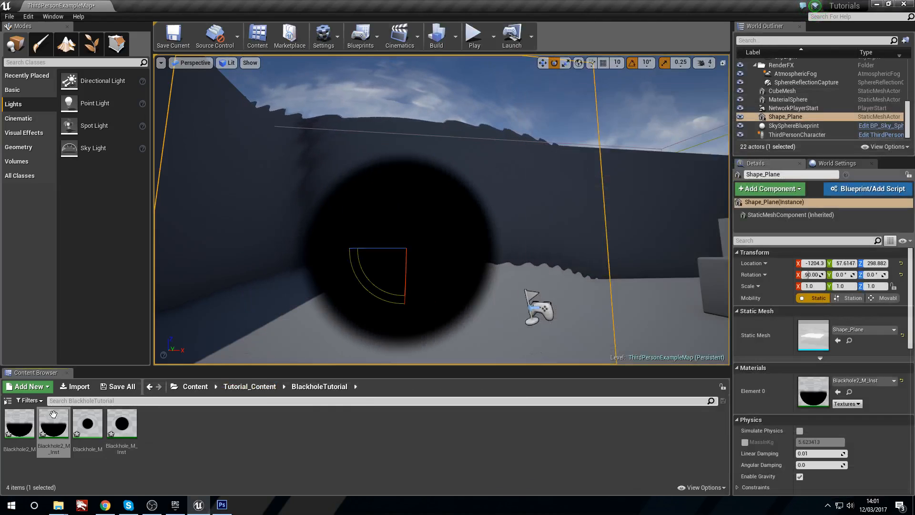
Step: Reopen the Blackhole2_M material in a maximized editor and locate the Sine node in the swirl network
{"action": "double_click", "coordinate": [20, 426]}
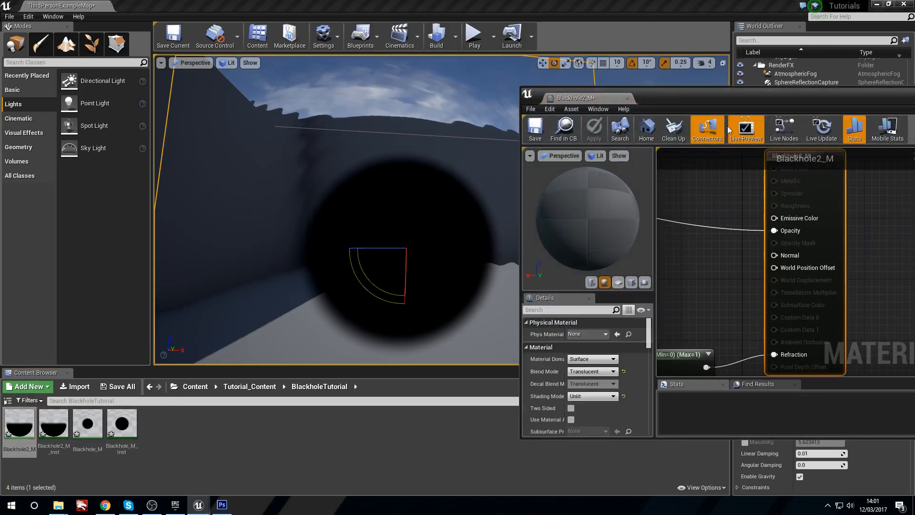
{"action": "double_click", "coordinate": [723, 102]}
{"action": "right_click_drag", "start_coordinate": [304, 258], "coordinate": [490, 250]}
{"action": "right_click_drag", "start_coordinate": [305, 305], "coordinate": [499, 268]}
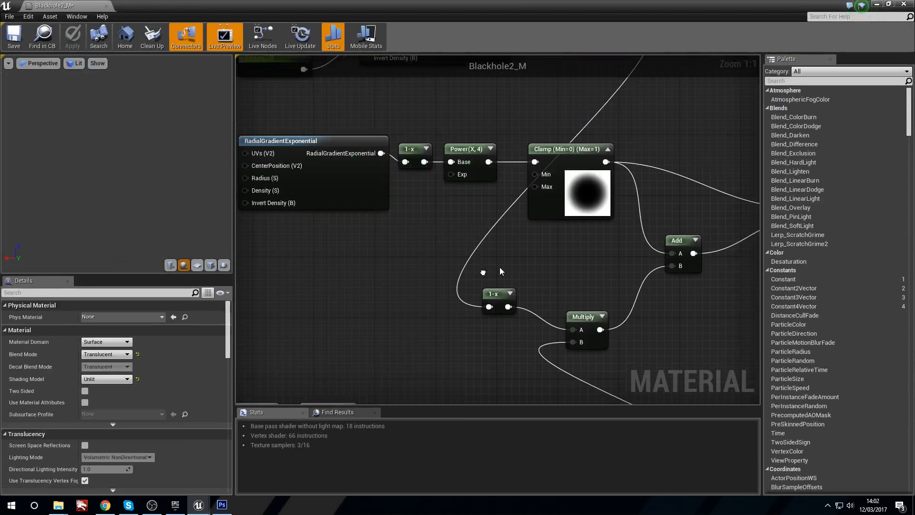
{"action": "right_click_drag", "start_coordinate": [413, 324], "coordinate": [362, 326]}
{"action": "right_click_drag", "start_coordinate": [409, 283], "coordinate": [416, 310]}
{"action": "right_click_drag", "start_coordinate": [483, 356], "coordinate": [410, 322]}
{"action": "right_click_drag", "start_coordinate": [306, 348], "coordinate": [469, 363]}
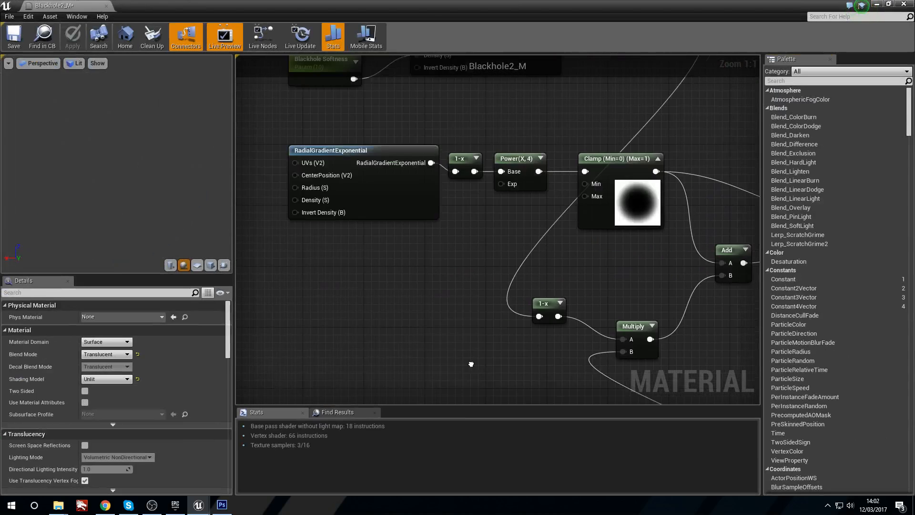
{"action": "right_click_drag", "start_coordinate": [362, 283], "coordinate": [237, 146]}
{"action": "right_click_drag", "start_coordinate": [434, 288], "coordinate": [465, 191]}
{"action": "right_click_drag", "start_coordinate": [473, 285], "coordinate": [440, 283]}
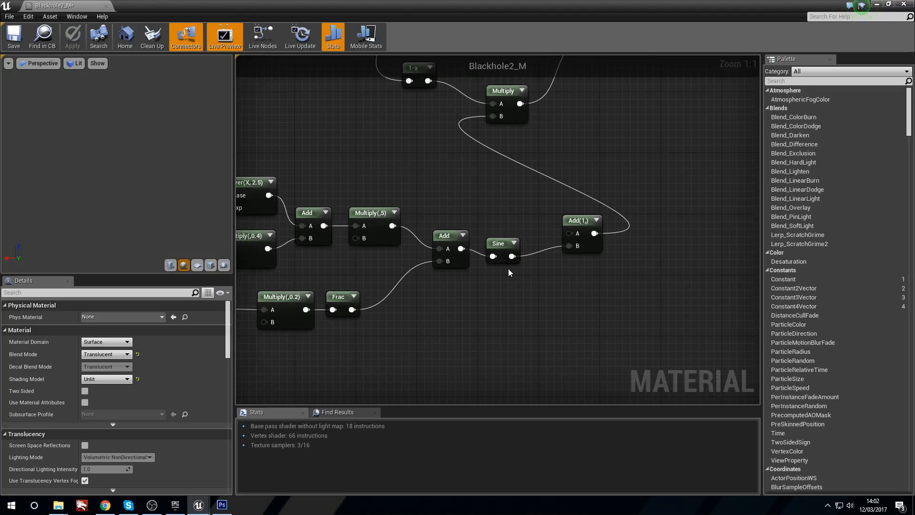
Step: Move the Sine node closer to Add(1,) and preview its output on a plane mesh
{"action": "left_click_drag", "start_coordinate": [499, 246], "coordinate": [514, 245]}
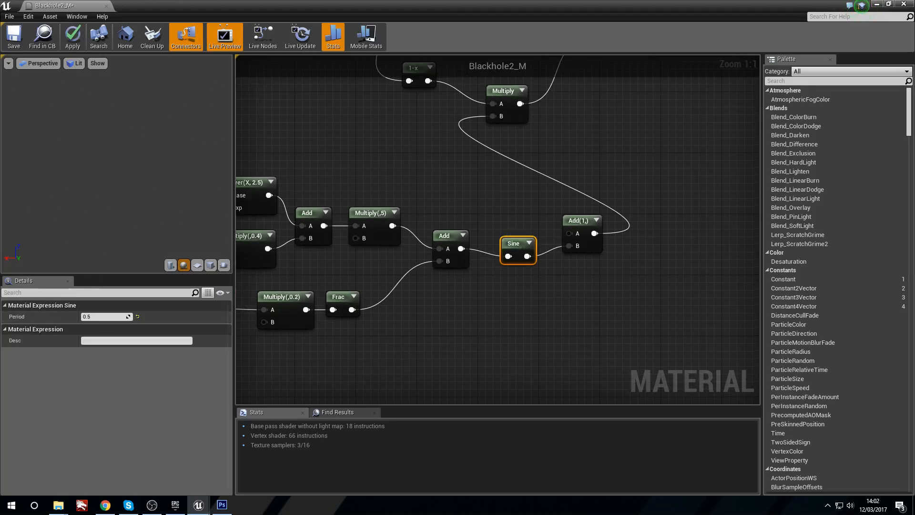
{"action": "right_click", "coordinate": [510, 247]}
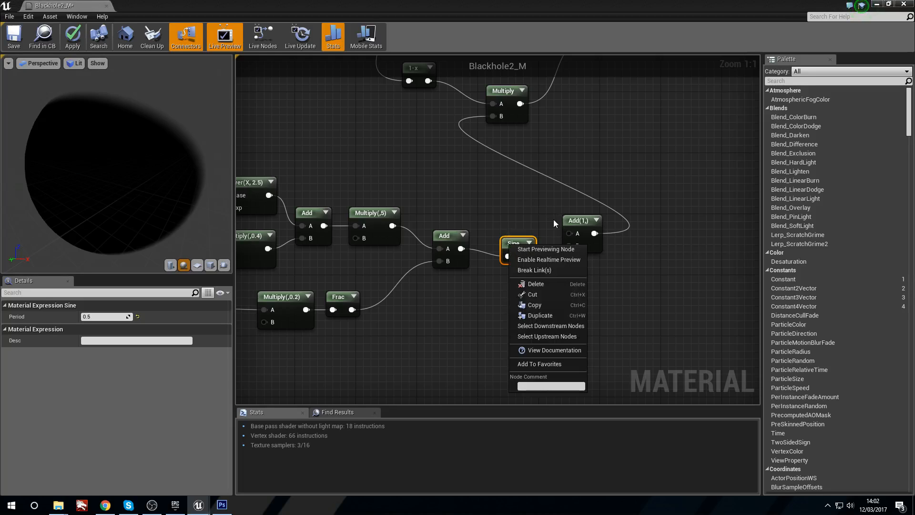
{"action": "right_click", "coordinate": [577, 226]}
{"action": "right_click", "coordinate": [525, 245]}
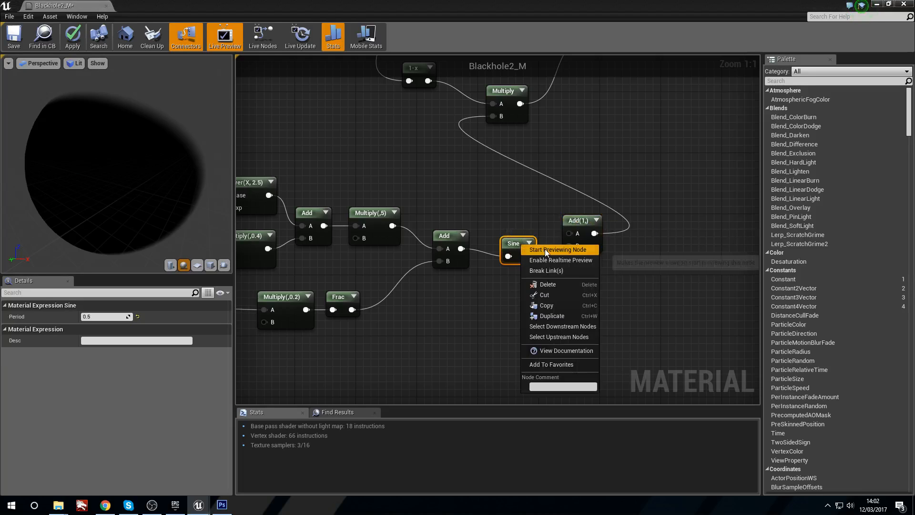
{"action": "left_click", "coordinate": [543, 250]}
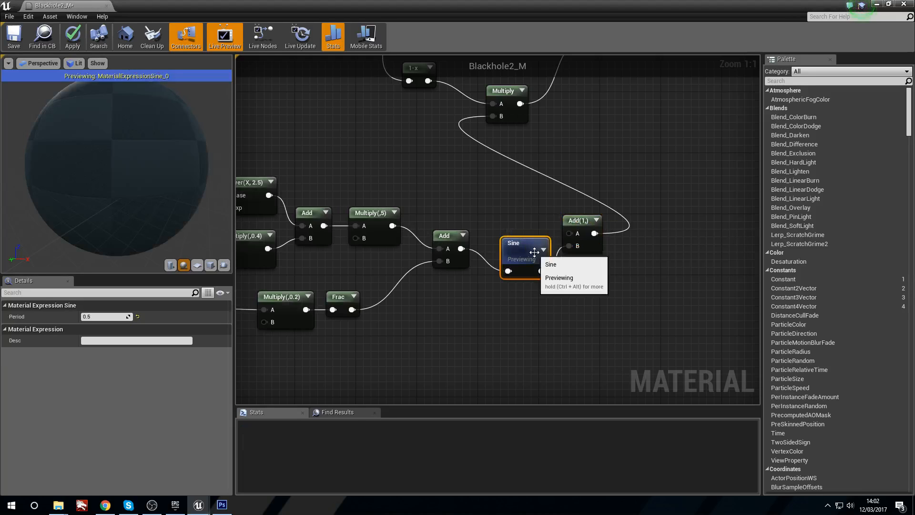
{"action": "left_click", "coordinate": [197, 265]}
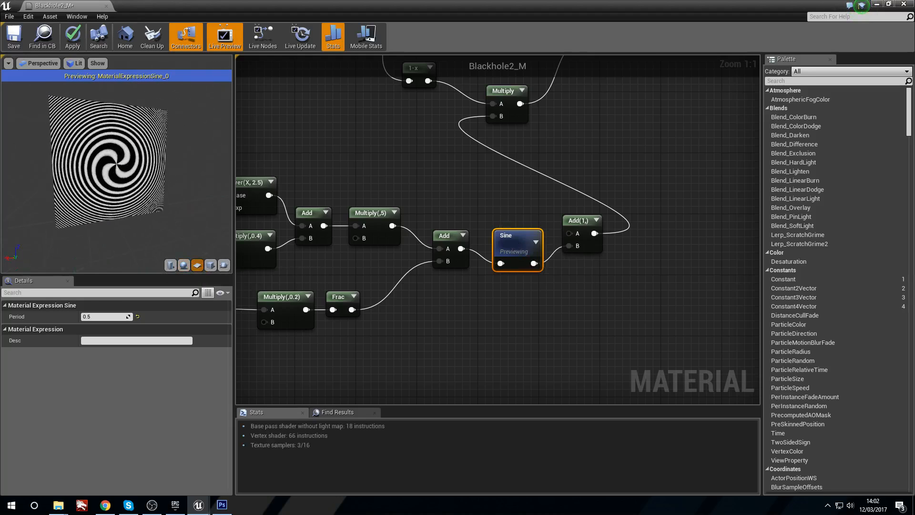
Step: Compare Sine periods of 0.7, 0.5, 0.6, 4 and 2, and settle on a Period of 1.0
{"action": "left_click", "coordinate": [99, 316]}
{"action": "type", "text": "0.7"}
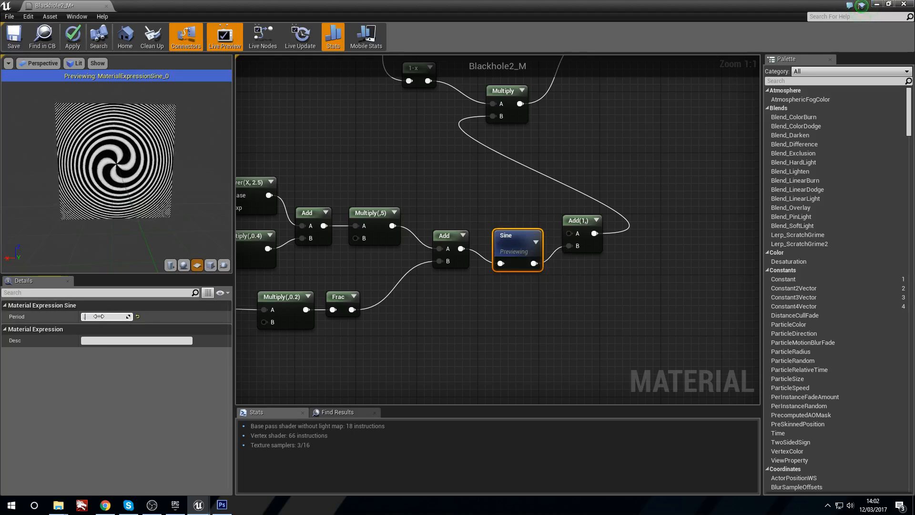
{"action": "key", "text": "Return"}
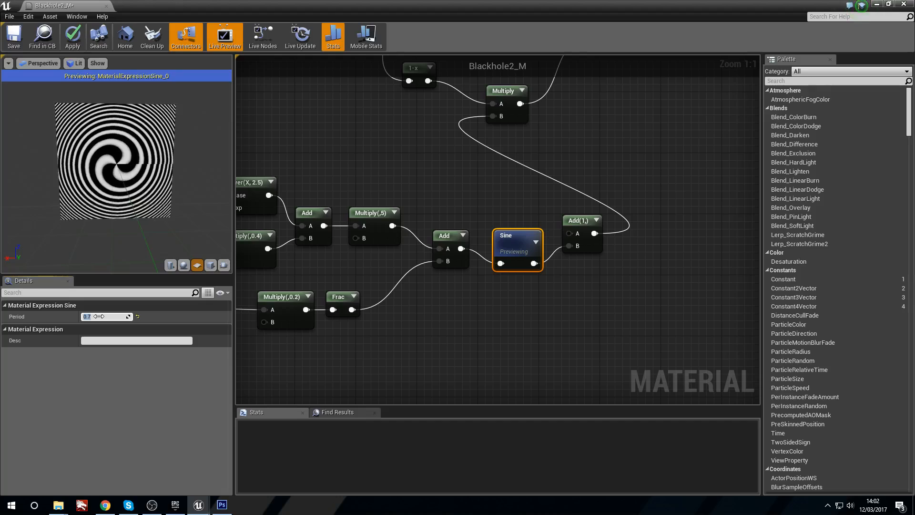
{"action": "type", "text": ".5"}
{"action": "key", "text": "Return"}
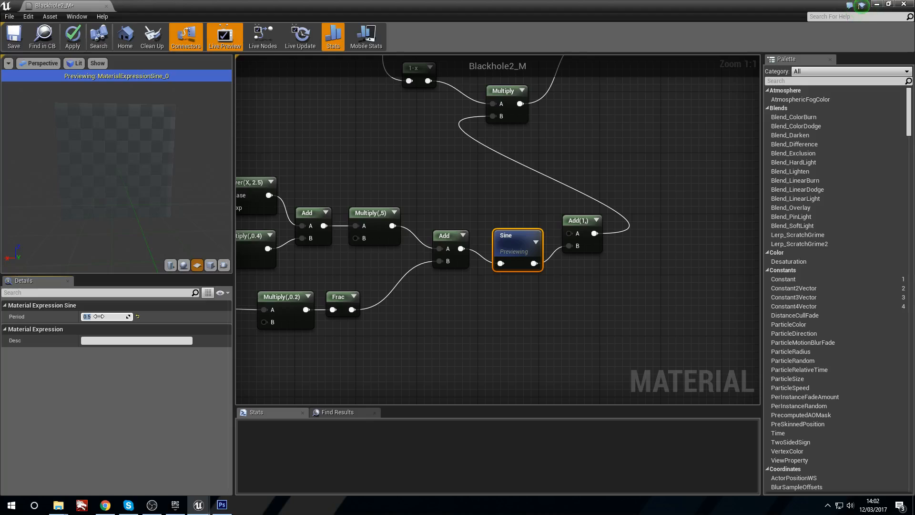
{"action": "type", "text": ".6"}
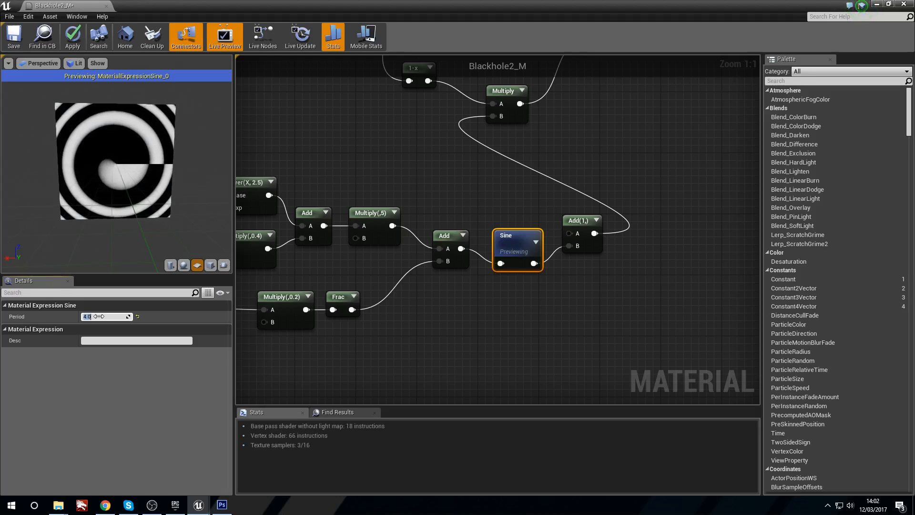
{"action": "type", "text": "2"}
{"action": "key", "text": "Return"}
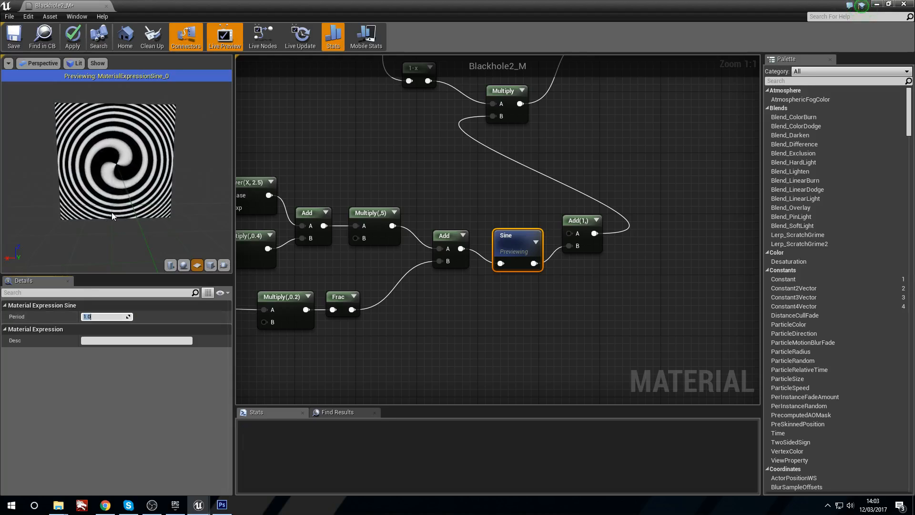
Step: Preview the Add(1,) node's output, then the Multiply node it feeds
{"action": "right_click_drag", "start_coordinate": [560, 220], "coordinate": [617, 237]}
{"action": "left_click", "coordinate": [621, 240]}
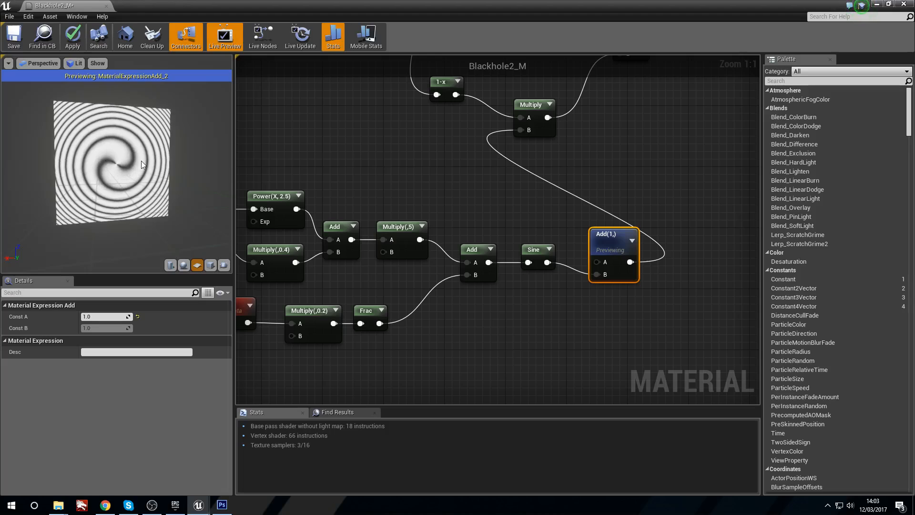
{"action": "right_click_drag", "start_coordinate": [501, 210], "coordinate": [478, 210]}
{"action": "right_click", "coordinate": [499, 116]}
{"action": "right_click", "coordinate": [500, 104]}
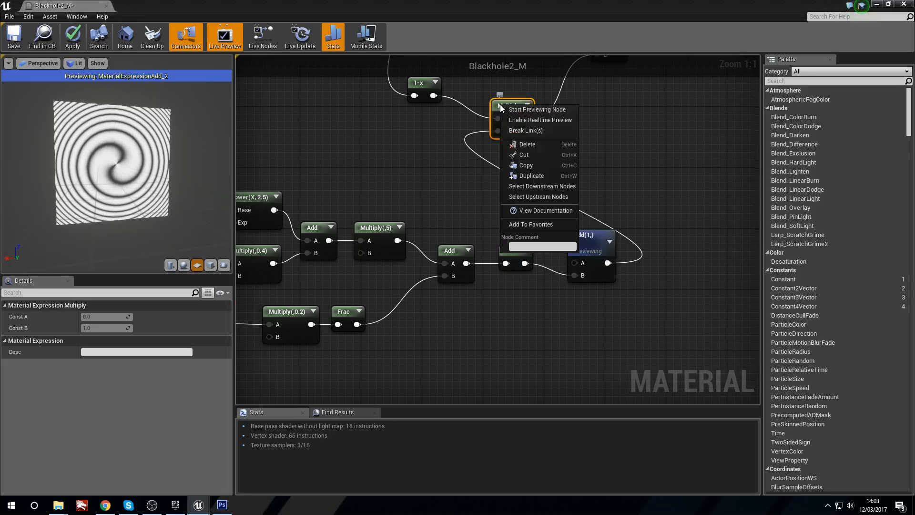
{"action": "left_click", "coordinate": [534, 110]}
Step: Move the Add(1,) node slightly closer to Sine and apply the material changes
{"action": "left_click_drag", "start_coordinate": [586, 235], "coordinate": [578, 235]}
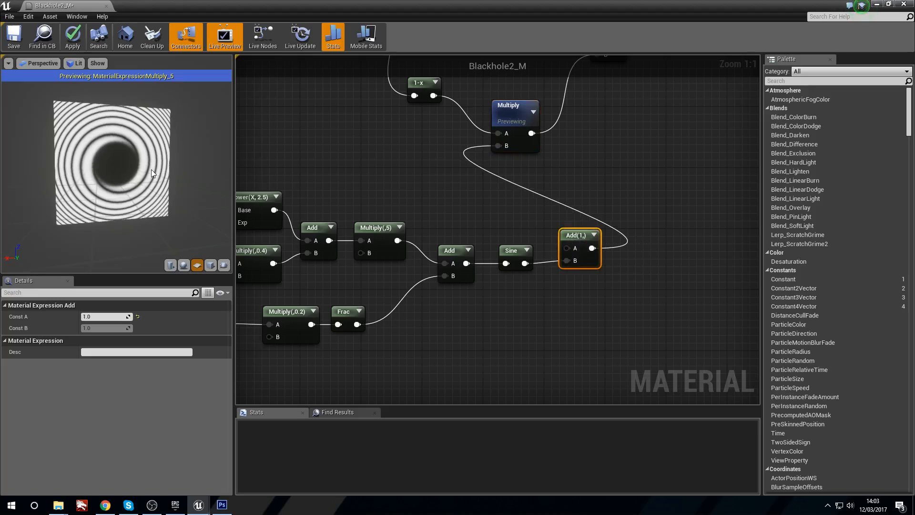
{"action": "left_click", "coordinate": [84, 45]}
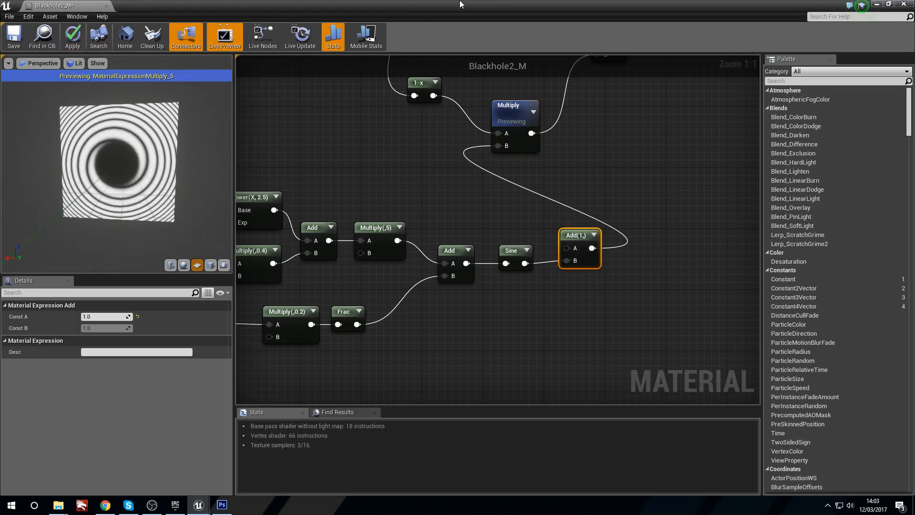
Step: Examine the black hole plane's swirl in the level from close up, from farther away and from several angles
{"action": "double_click", "coordinate": [413, 4]}
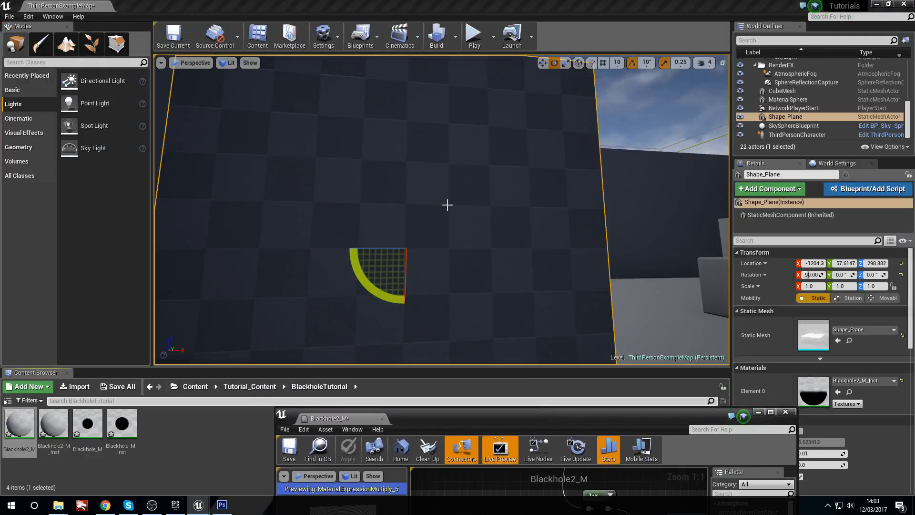
{"action": "mouse_move", "coordinate": [450, 222]}
{"action": "right_mouse_down"}
{"action": "mouse_move", "coordinate": [452, 248]}
{"action": "mouse_move", "coordinate": [450, 210]}
{"action": "mouse_move", "coordinate": [462, 210]}
{"action": "mouse_move", "coordinate": [450, 216]}
{"action": "right_mouse_up"}
{"action": "key", "text": "s"}
{"action": "key", "text": "w"}
{"action": "key", "text": "s"}
{"action": "key", "text": "w"}
{"action": "right_click_drag", "start_coordinate": [519, 173], "coordinate": [520, 172]}
{"action": "key", "text": "s"}
{"action": "key", "text": "a"}
{"action": "key", "text": "s"}
{"action": "right_click_drag", "start_coordinate": [594, 242], "coordinate": [639, 256]}
{"action": "key", "text": "w"}
{"action": "key", "text": "s"}
{"action": "key", "text": "d"}
{"action": "key", "text": "s"}
{"action": "key", "text": "a"}
{"action": "key", "text": "w"}
{"action": "right_click_drag", "start_coordinate": [597, 214], "coordinate": [514, 214]}
{"action": "left_click", "coordinate": [597, 214]}
{"action": "key", "text": "w"}
{"action": "key", "text": "s"}
{"action": "key", "text": "a"}
{"action": "key", "text": "d"}
{"action": "key", "text": "a"}
{"action": "key", "text": "d"}
{"action": "key", "text": "a"}
{"action": "key", "text": "s"}
{"action": "key", "text": "d"}
{"action": "key", "text": "a"}
{"action": "key", "text": "w"}
{"action": "key", "text": "d"}
{"action": "left_click", "coordinate": [400, 191]}
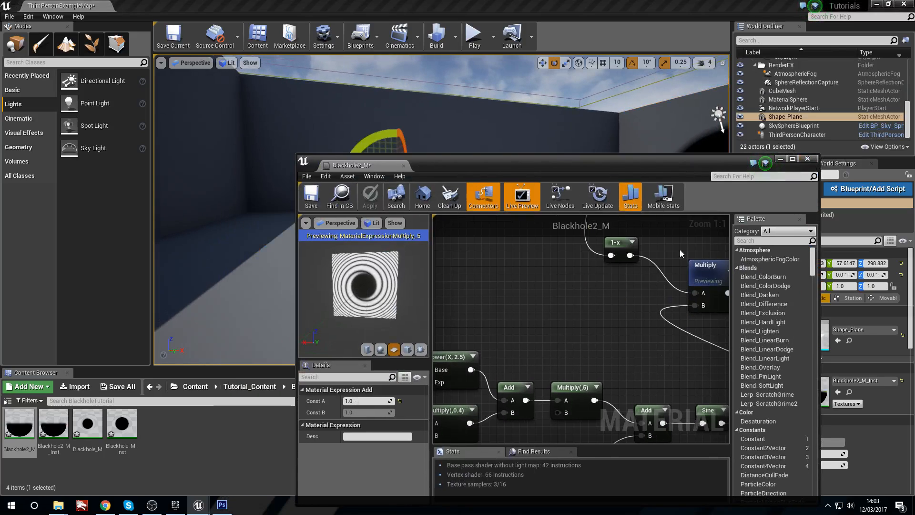
Step: Close the Blackhole2_M material editor, create a particle system named Blackhole_P in the BlackholeTutorial folder, and open it
{"action": "left_click", "coordinate": [808, 159]}
{"action": "left_click", "coordinate": [267, 442]}
{"action": "right_click", "coordinate": [249, 431]}
{"action": "left_click", "coordinate": [291, 291]}
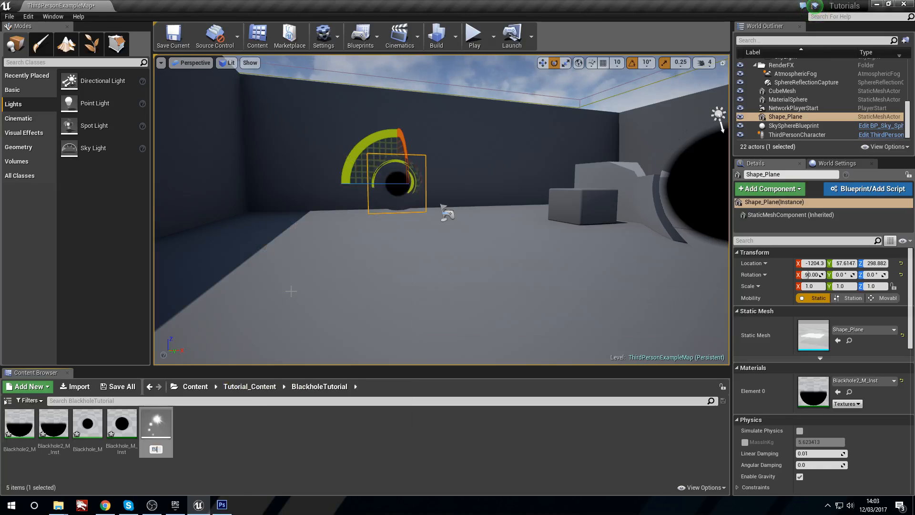
{"action": "key", "text": "Return"}
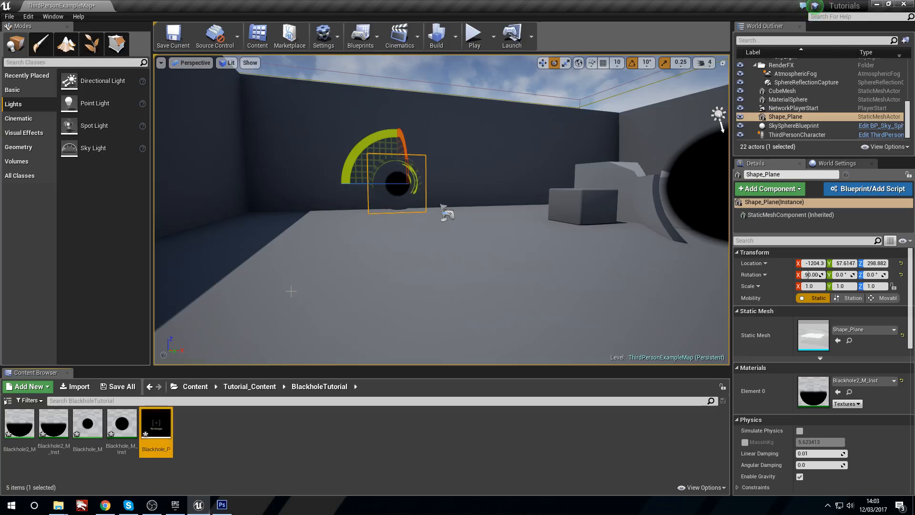
{"action": "double_click", "coordinate": [156, 424]}
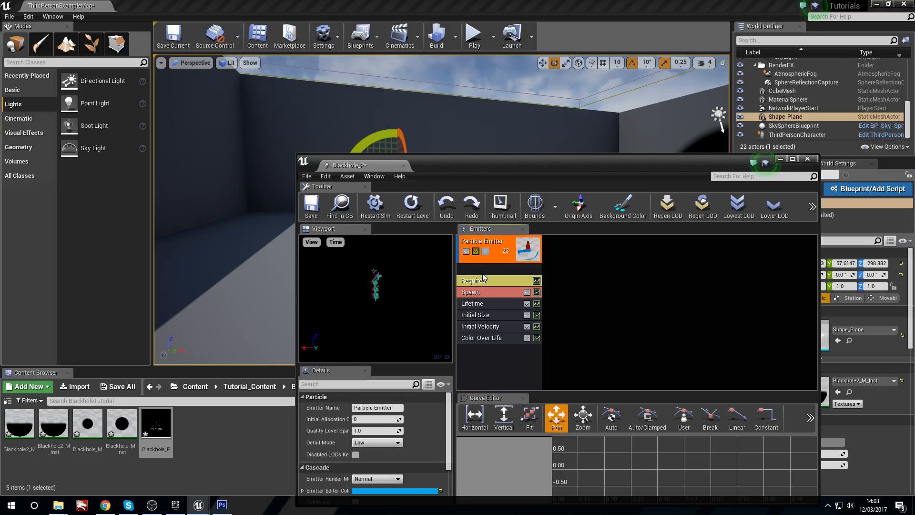
{"action": "left_click", "coordinate": [483, 279]}
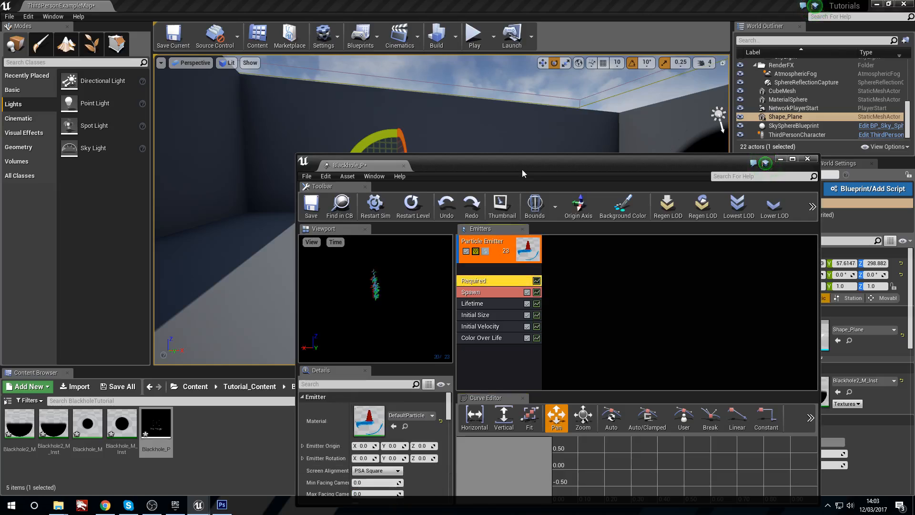
Step: Assign Blackhole2_M_Inst as the particle emitter's material and enlarge the particle editor
{"action": "left_click_drag", "start_coordinate": [513, 162], "coordinate": [499, 91]}
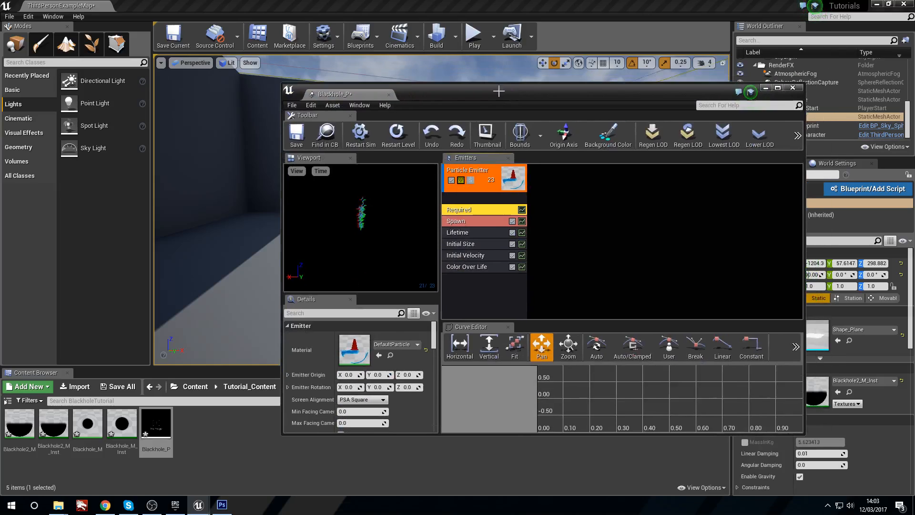
{"action": "left_click", "coordinate": [56, 432]}
{"action": "left_click", "coordinate": [379, 356]}
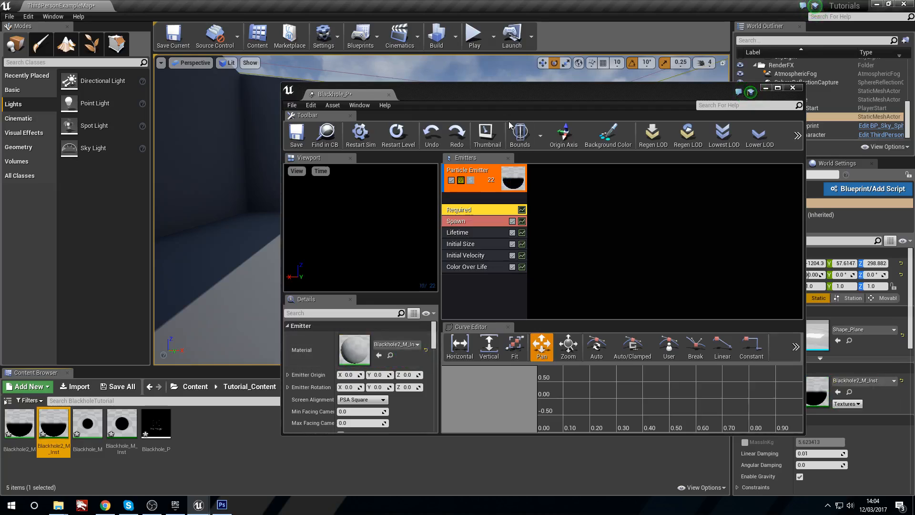
{"action": "double_click", "coordinate": [532, 94]}
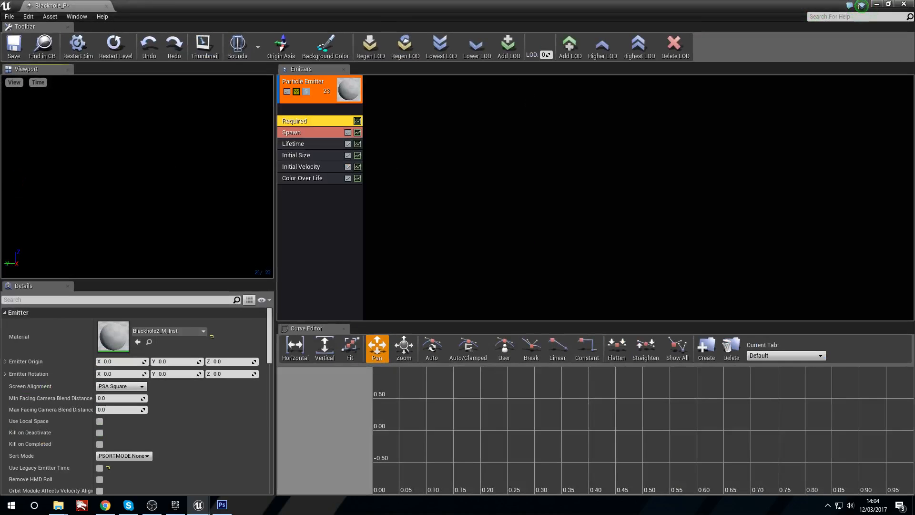
{"action": "right_click_drag", "start_coordinate": [137, 161], "coordinate": [89, 151]}
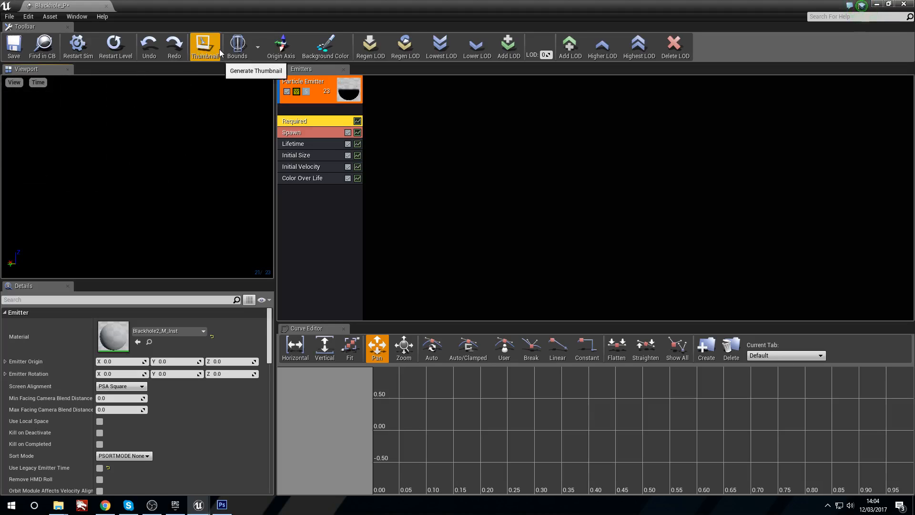
Step: Set the Spawn module's constant Rate to 0
{"action": "left_click", "coordinate": [304, 135]}
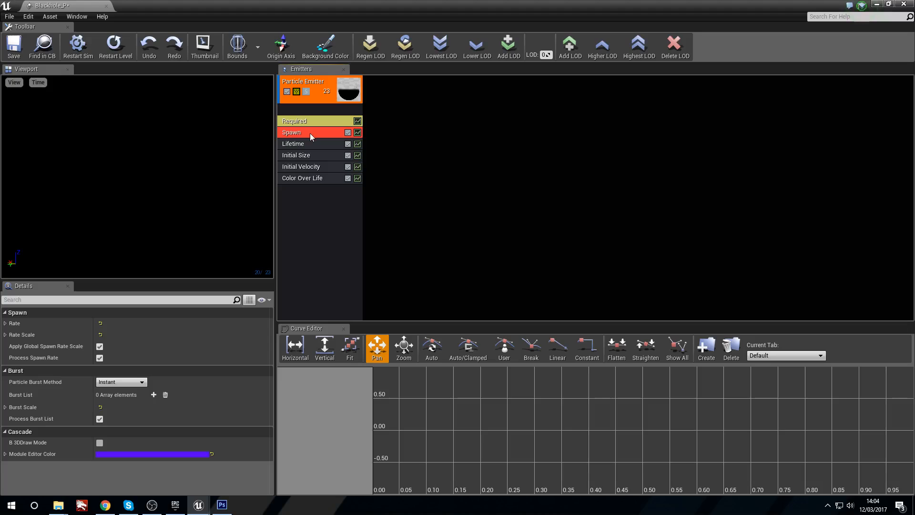
{"action": "left_click", "coordinate": [6, 323]}
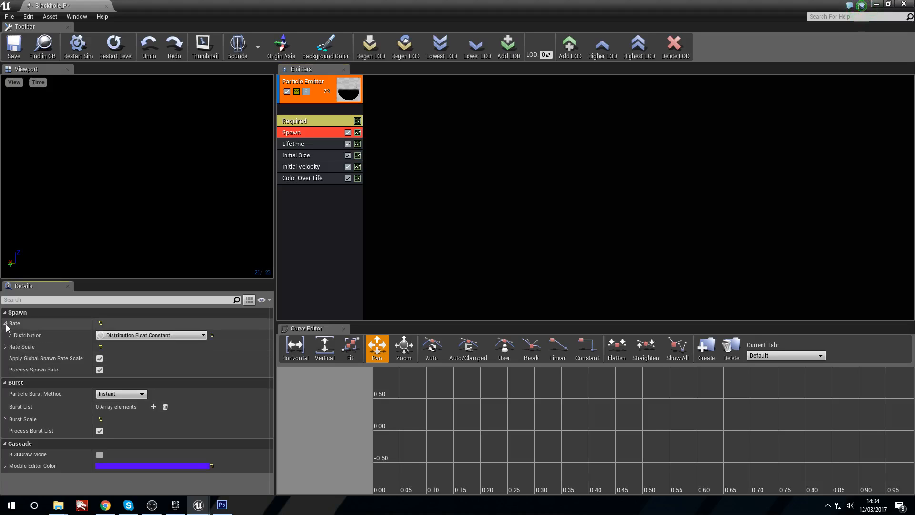
{"action": "left_click", "coordinate": [10, 335]}
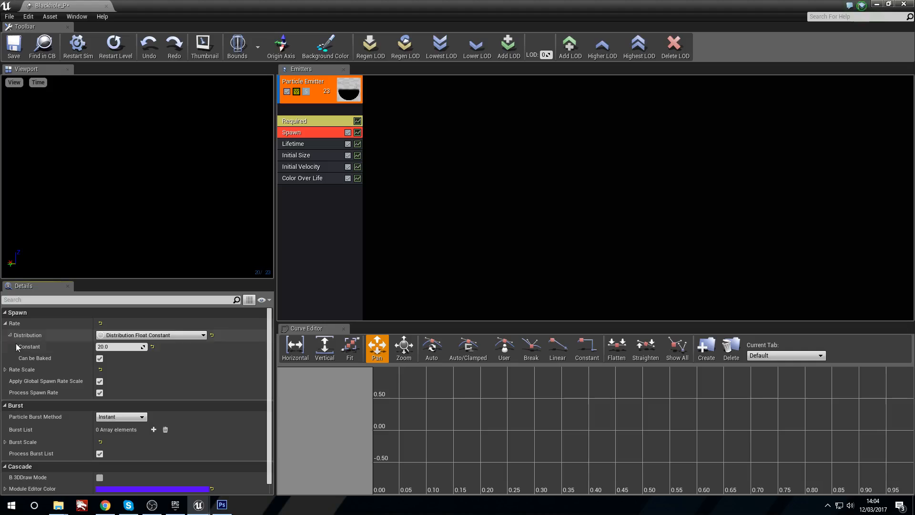
{"action": "left_click", "coordinate": [110, 346]}
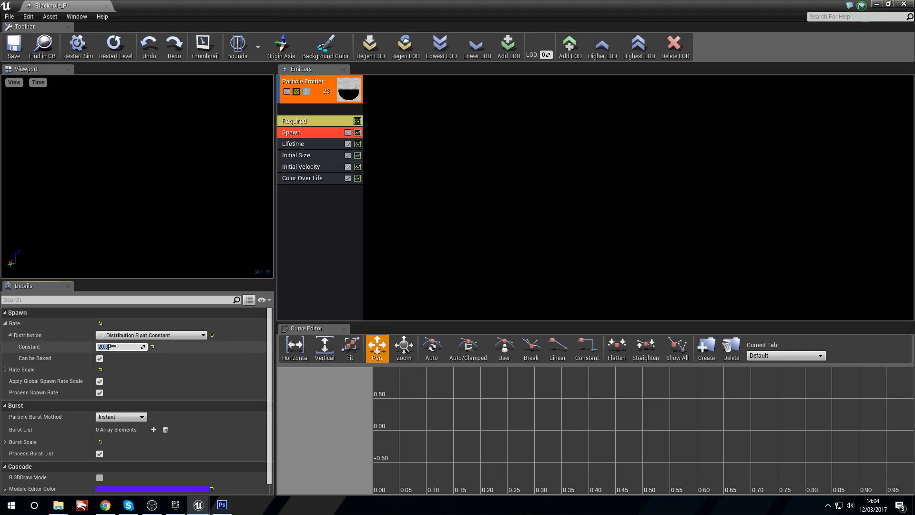
Step: Add one entry to the Spawn module's Burst List with a Count of 1
{"action": "left_click", "coordinate": [5, 440]}
{"action": "left_click", "coordinate": [10, 453]}
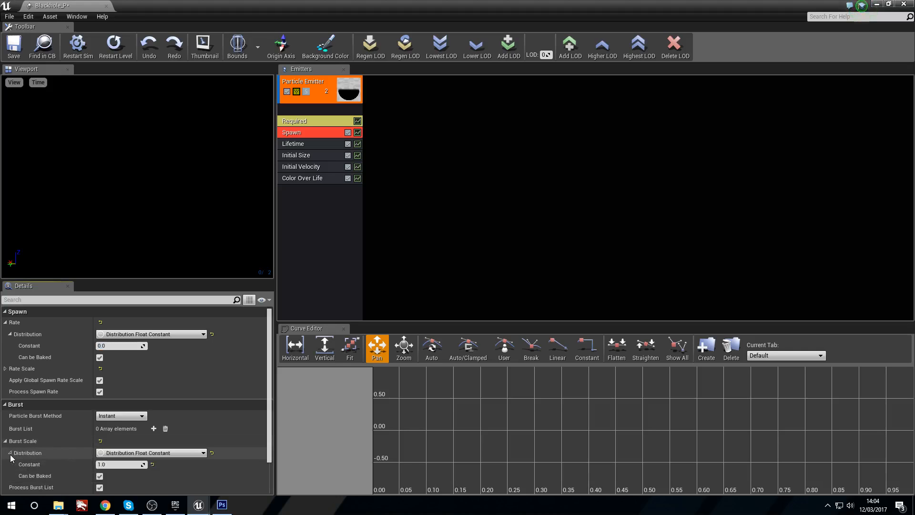
{"action": "scroll", "coordinate": [114, 457], "scroll_direction": "down", "scroll_amount": 2}
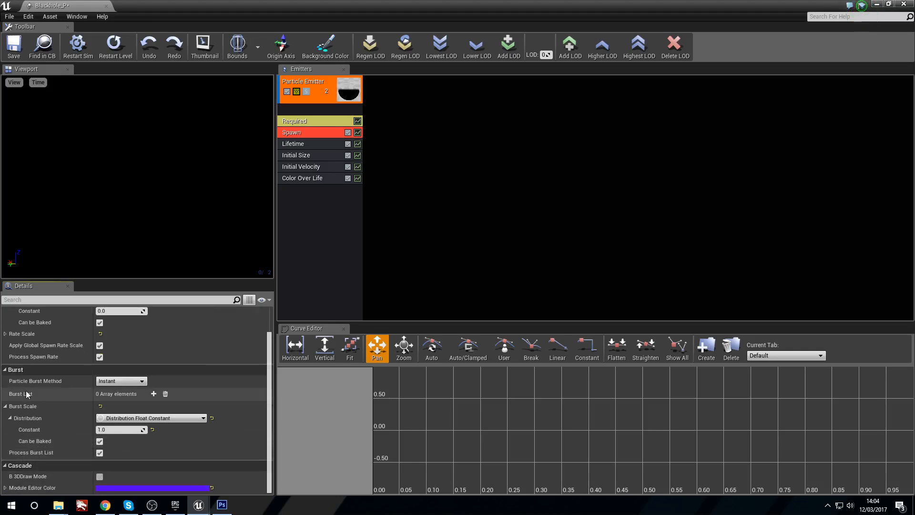
{"action": "left_click", "coordinate": [154, 394]}
{"action": "left_click", "coordinate": [115, 418]}
{"action": "type", "text": "1"}
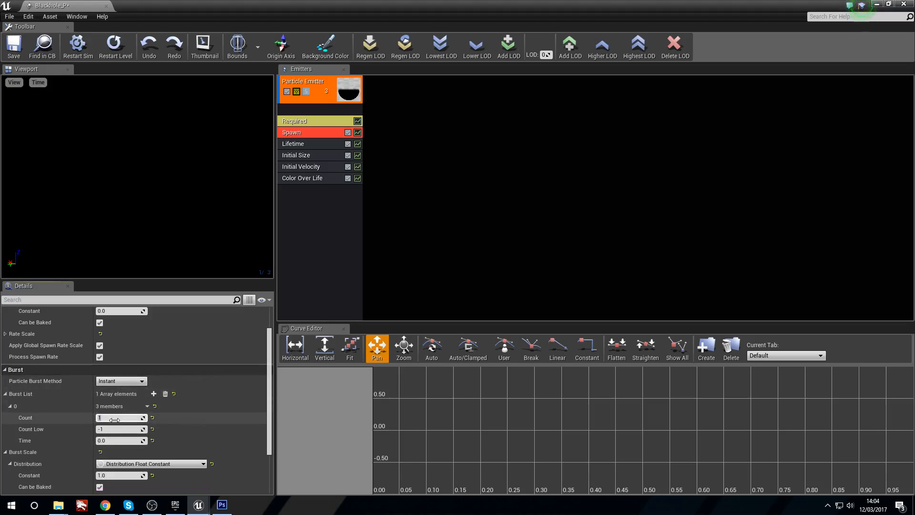
Step: In the Required module, set Emitter Loops to 1 and turn on Use Local Space
{"action": "left_click", "coordinate": [323, 122]}
{"action": "scroll", "coordinate": [135, 413], "scroll_direction": "down", "scroll_amount": 4}
{"action": "scroll", "coordinate": [135, 412], "scroll_direction": "down", "scroll_amount": 1}
{"action": "left_click", "coordinate": [119, 439]}
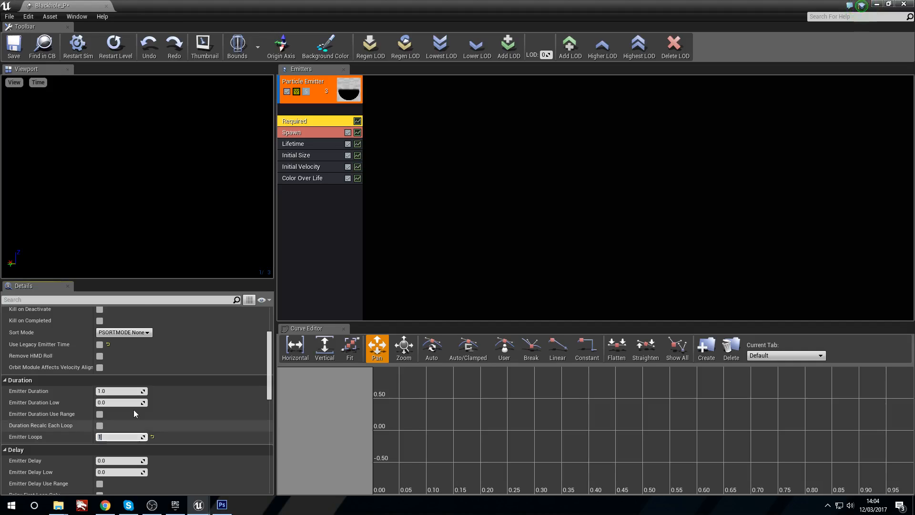
{"action": "scroll", "coordinate": [134, 410], "scroll_direction": "up", "scroll_amount": 5}
{"action": "left_click", "coordinate": [100, 404]}
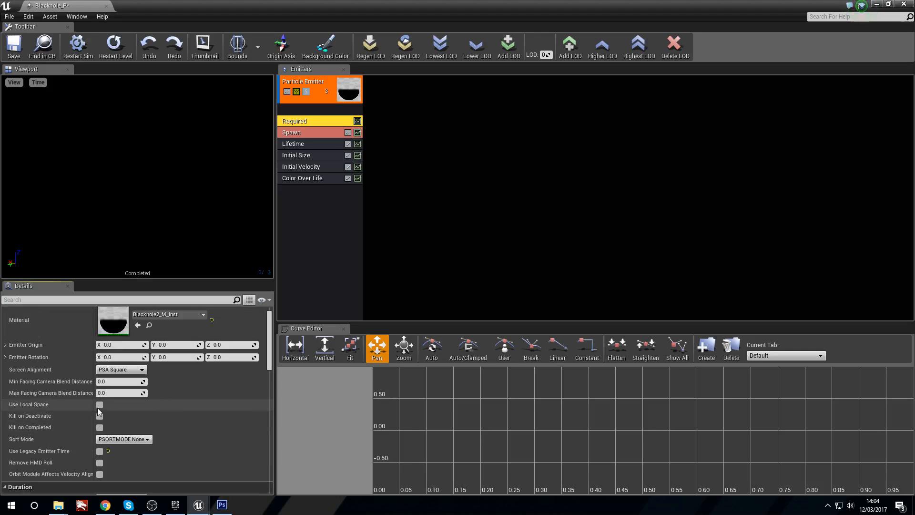
Step: Set the Lifetime module's Min and Max to 0 and delete the Initial Velocity module
{"action": "left_click", "coordinate": [293, 144]}
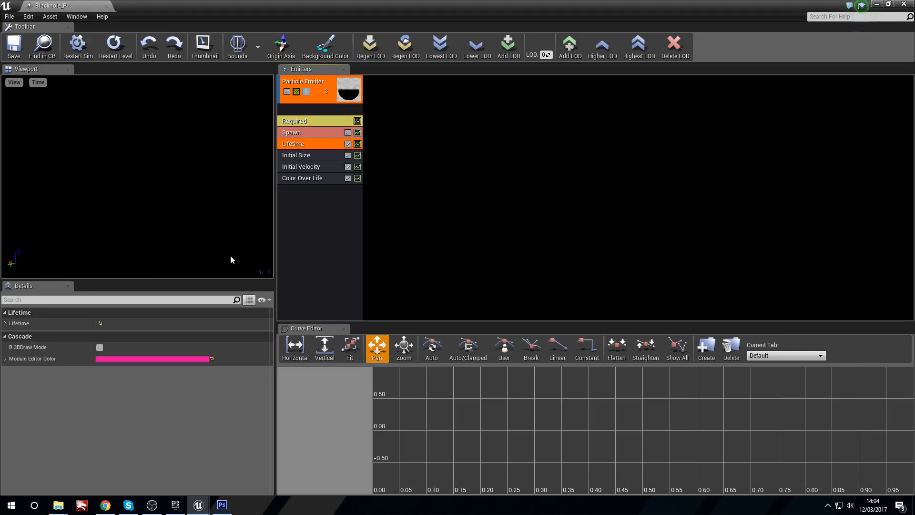
{"action": "left_click", "coordinate": [5, 324]}
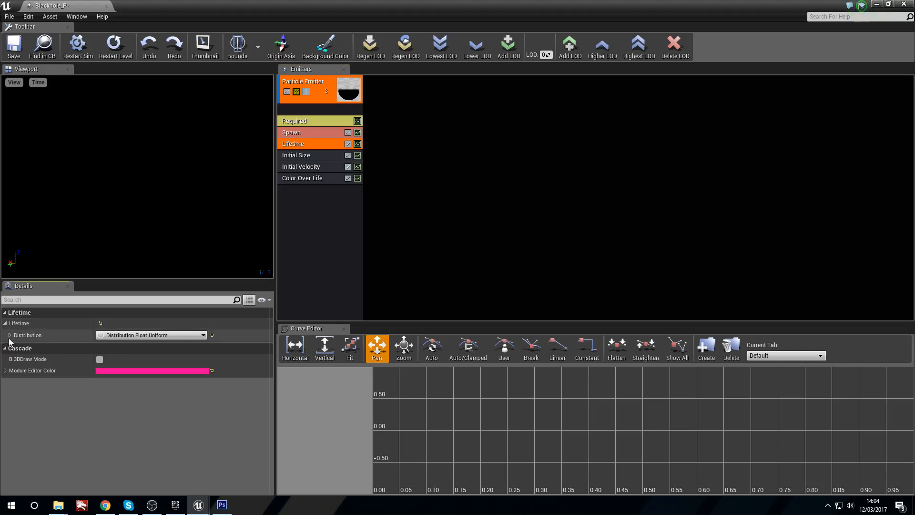
{"action": "left_click", "coordinate": [9, 336]}
{"action": "left_click", "coordinate": [109, 346]}
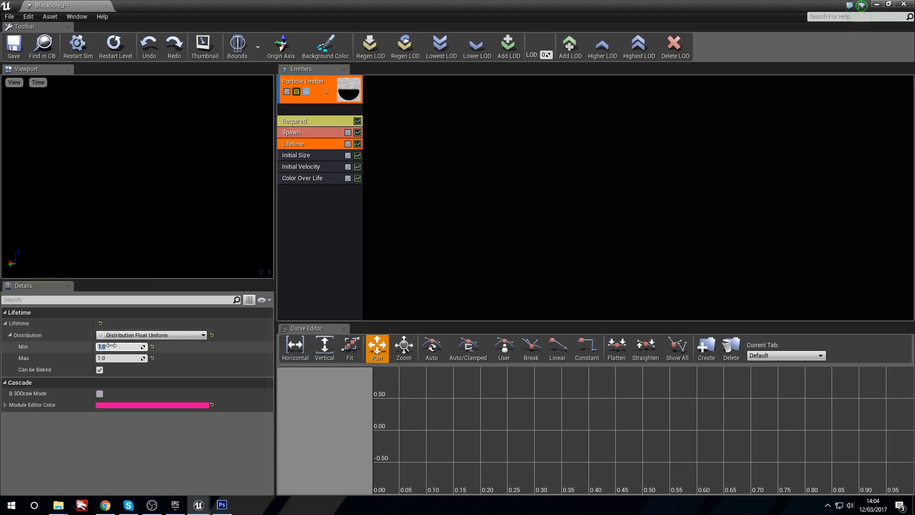
{"action": "left_click", "coordinate": [311, 166]}
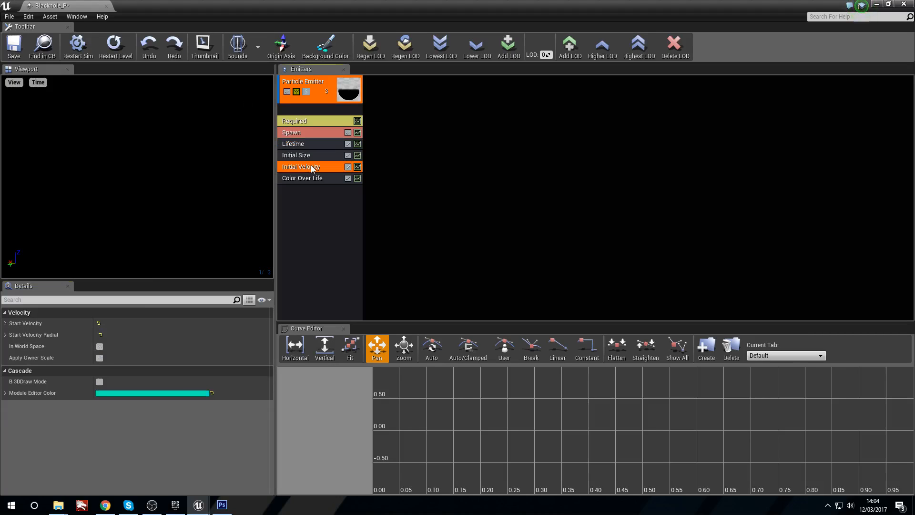
{"action": "key", "text": "Delete"}
Step: Shrink the particle editor window and place a Blackhole_P emitter on the level floor, ready to move
{"action": "left_click", "coordinate": [889, 4]}
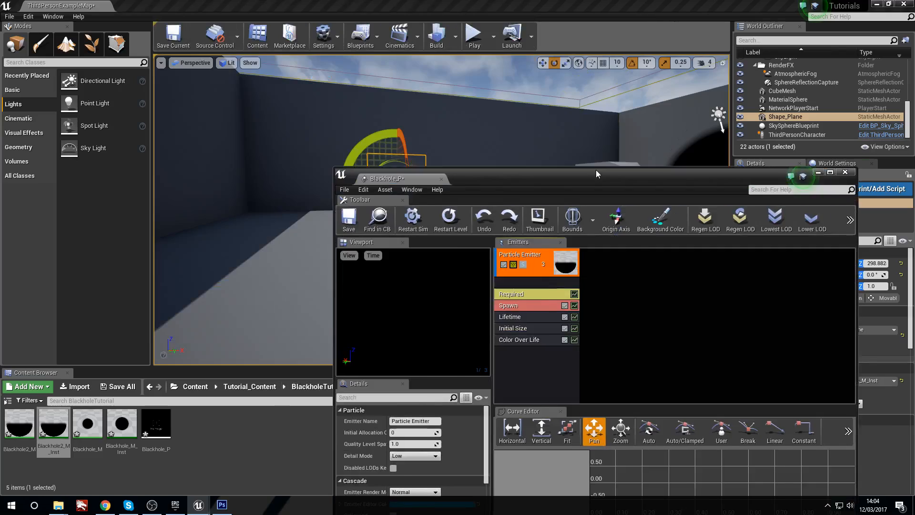
{"action": "left_click_drag", "start_coordinate": [156, 431], "coordinate": [340, 226]}
{"action": "key", "text": "w"}
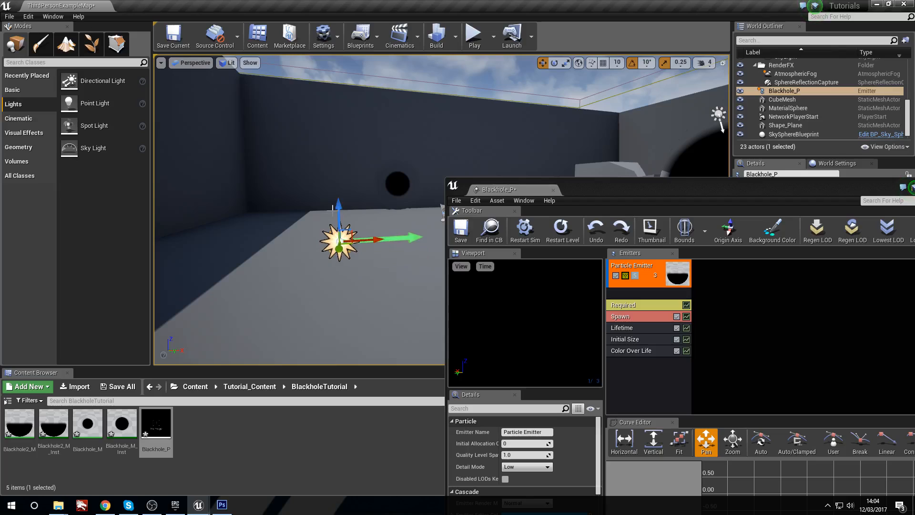
{"action": "left_click", "coordinate": [372, 169]}
{"action": "right_click_drag", "start_coordinate": [372, 170], "coordinate": [352, 177]}
Step: Hide the editor icons in the level view and examine the placed black hole particle from different angles
{"action": "key", "text": "g"}
{"action": "left_click", "coordinate": [352, 267]}
{"action": "right_click_drag", "start_coordinate": [352, 266], "coordinate": [442, 301]}
{"action": "left_click", "coordinate": [409, 278]}
{"action": "left_click", "coordinate": [333, 253]}
{"action": "right_click_drag", "start_coordinate": [333, 254], "coordinate": [315, 246]}
{"action": "key", "text": "r"}
Step: Set the Initial Size module's Start Size Max and Min to 100 on X, Y and Z
{"action": "left_click", "coordinate": [641, 326]}
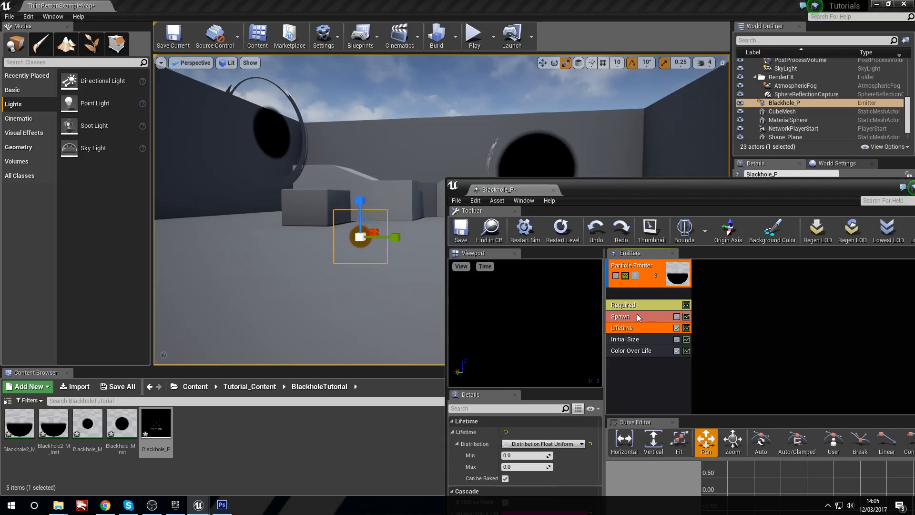
{"action": "left_click", "coordinate": [644, 337]}
{"action": "left_click", "coordinate": [452, 432]}
{"action": "left_click", "coordinate": [457, 444]}
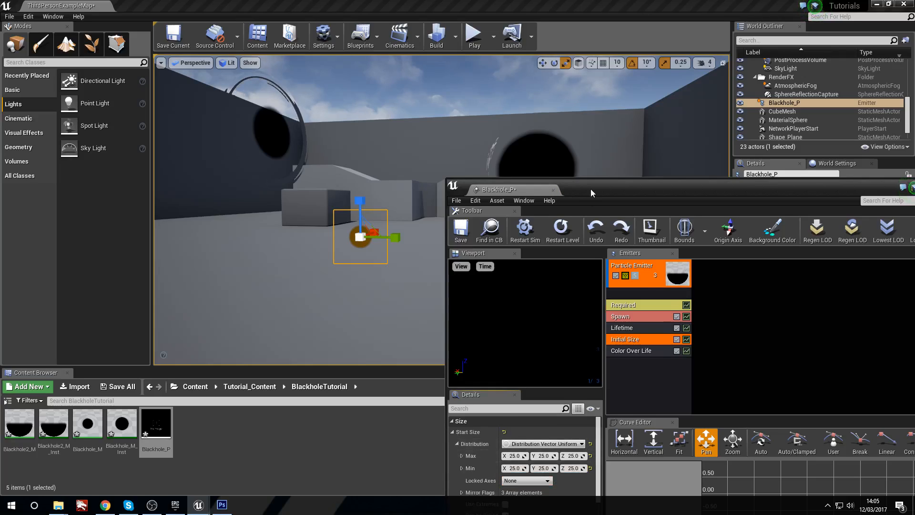
{"action": "left_click_drag", "start_coordinate": [591, 192], "coordinate": [605, 118]}
{"action": "left_click", "coordinate": [527, 382]}
{"action": "type", "text": "100"}
{"action": "key", "text": "Tab"}
{"action": "type", "text": "100"}
{"action": "key", "text": "Tab"}
{"action": "type", "text": "100"}
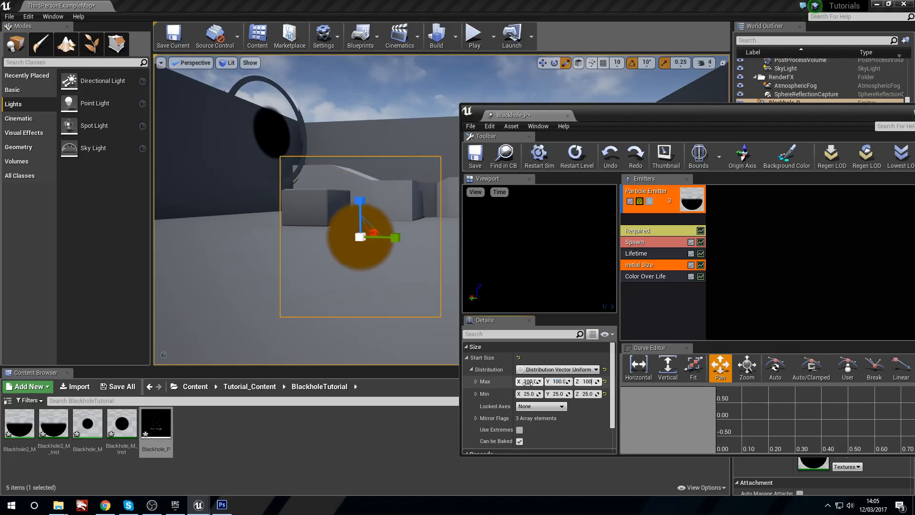
{"action": "key", "text": "Tab"}
{"action": "type", "text": "100"}
{"action": "key", "text": "Tab"}
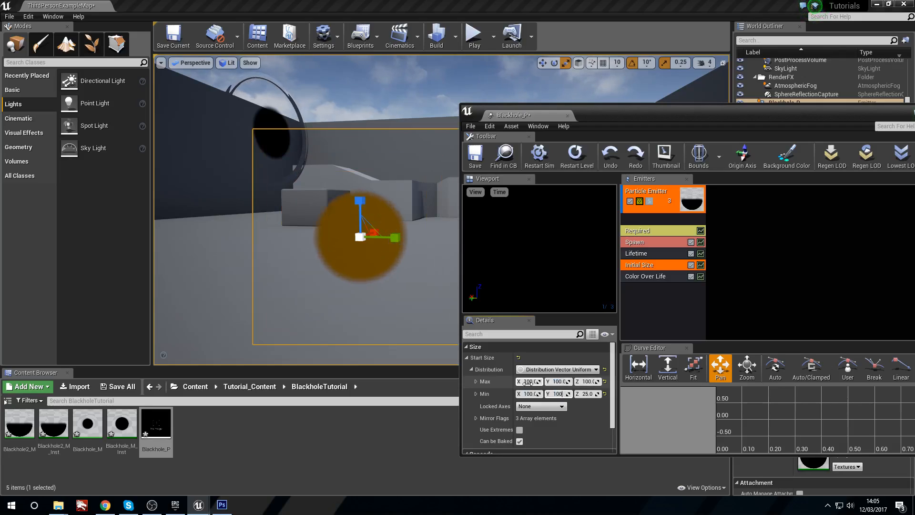
Step: Examine the enlarged black hole particle in the level from different viewpoints
{"action": "left_click", "coordinate": [384, 124]}
{"action": "right_click_drag", "start_coordinate": [390, 112], "coordinate": [372, 122]}
{"action": "mouse_move", "coordinate": [413, 203]}
{"action": "right_mouse_down"}
{"action": "mouse_move", "coordinate": [364, 196]}
{"action": "mouse_move", "coordinate": [413, 203]}
{"action": "right_mouse_up"}
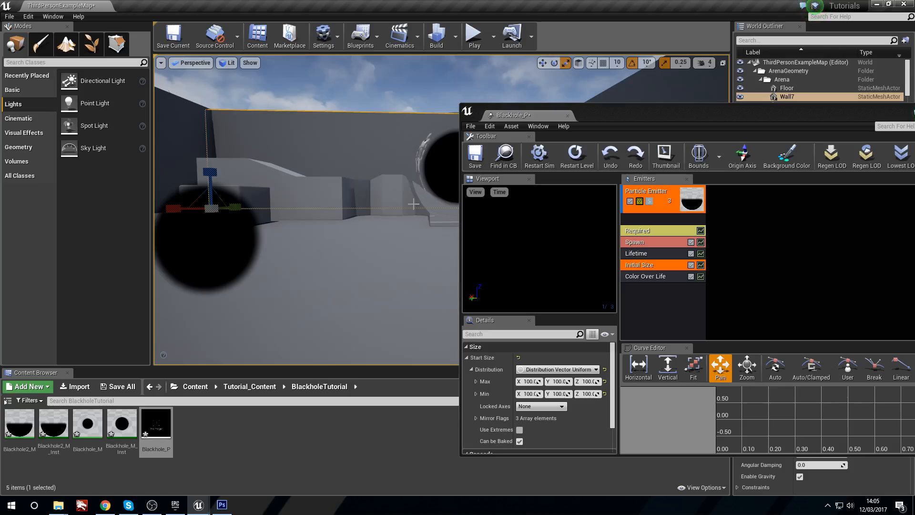
{"action": "mouse_move", "coordinate": [289, 290]}
{"action": "right_mouse_down"}
{"action": "mouse_move", "coordinate": [267, 290]}
{"action": "mouse_move", "coordinate": [289, 290]}
{"action": "right_mouse_up"}
Step: Review the placed Blackhole_P emitter's properties in the level, from its material down to the actor settings
{"action": "left_click", "coordinate": [381, 232]}
{"action": "left_click_drag", "start_coordinate": [774, 104], "coordinate": [625, 77]}
{"action": "left_click_drag", "start_coordinate": [729, 89], "coordinate": [456, 96]}
{"action": "scroll", "coordinate": [879, 405], "scroll_direction": "down", "scroll_amount": 4}
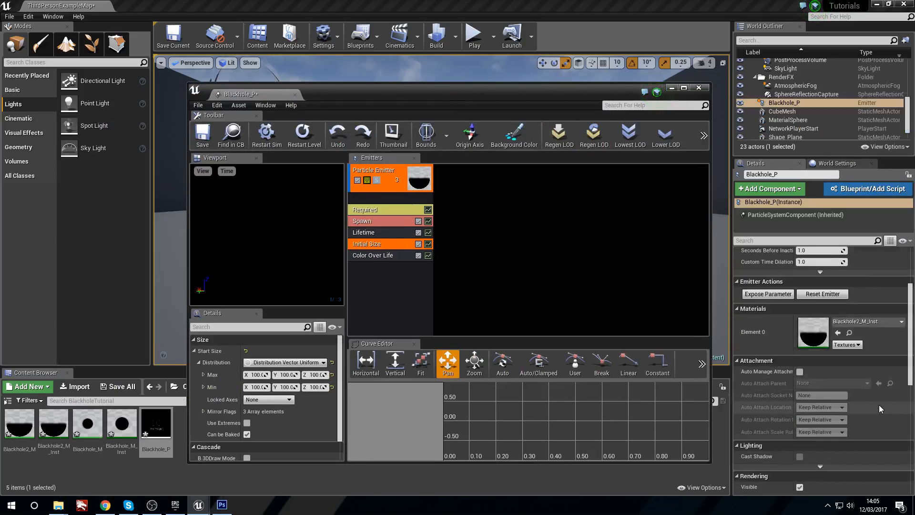
{"action": "scroll", "coordinate": [879, 404], "scroll_direction": "down", "scroll_amount": 2}
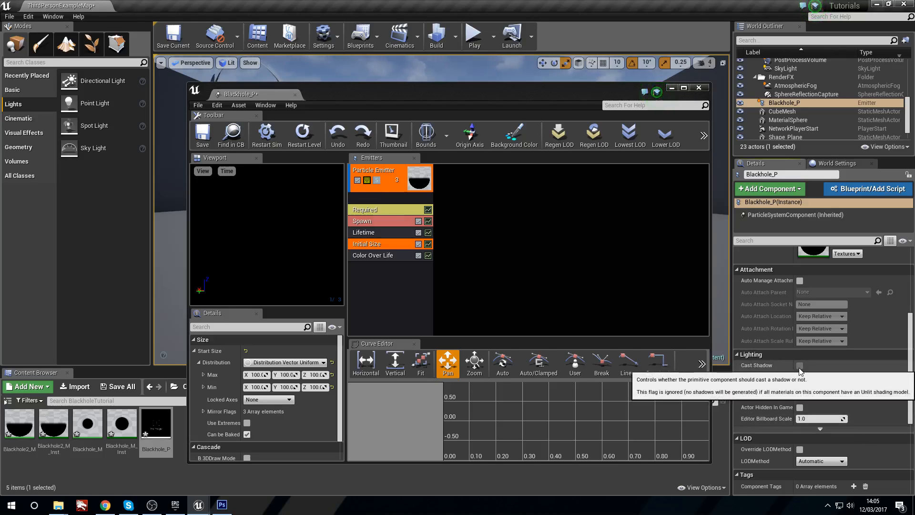
{"action": "scroll", "coordinate": [882, 401], "scroll_direction": "down", "scroll_amount": 4}
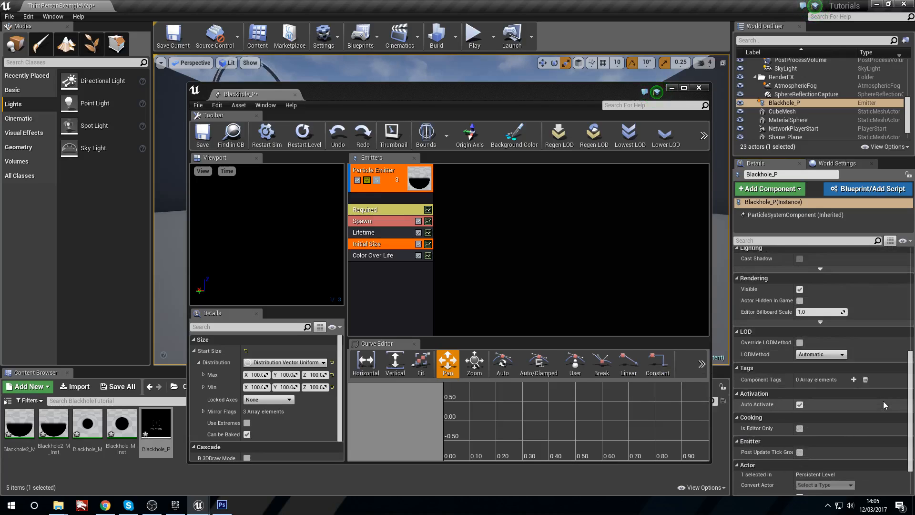
{"action": "scroll", "coordinate": [882, 404], "scroll_direction": "down", "scroll_amount": 2}
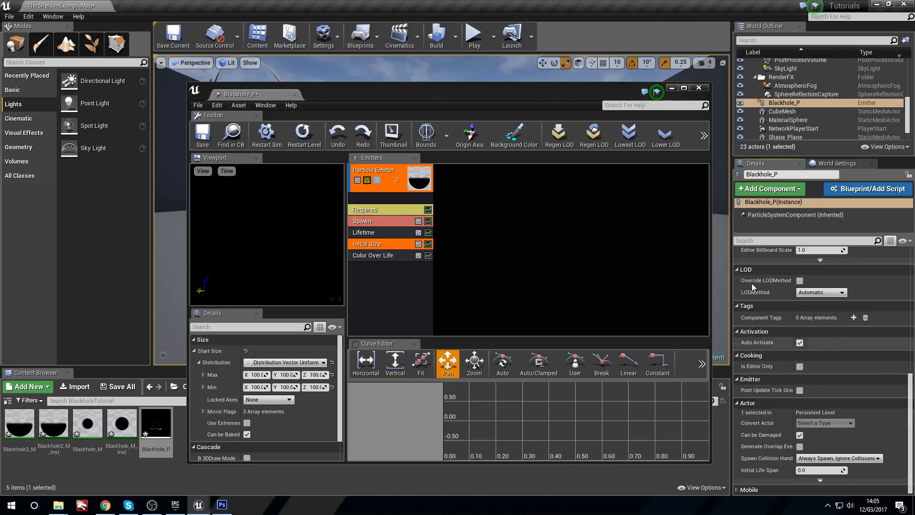
{"action": "left_click_drag", "start_coordinate": [450, 95], "coordinate": [818, 211]}
{"action": "scroll", "coordinate": [477, 213], "scroll_direction": "down", "scroll_amount": 4}
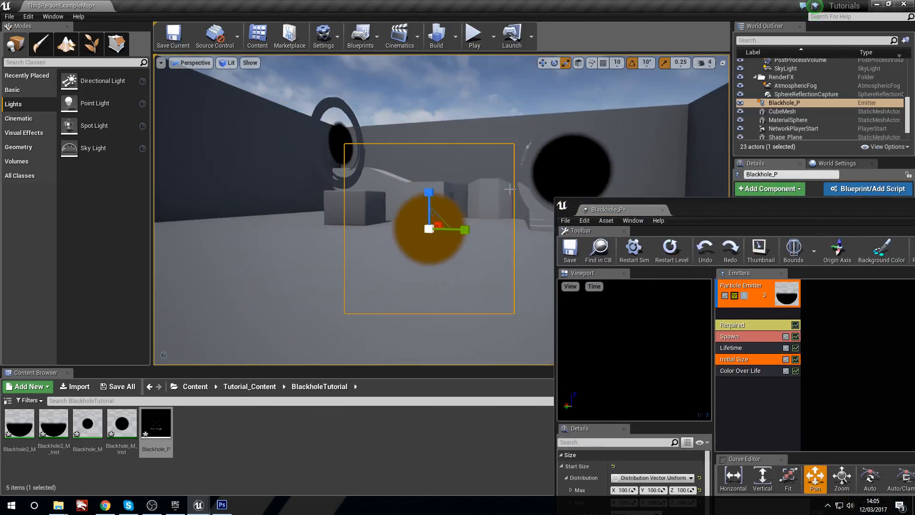
Step: Close the Blackhole_P particle editor and delete the placed Blackhole_P emitter from the level
{"action": "mouse_move", "coordinate": [495, 231]}
{"action": "right_mouse_down"}
{"action": "mouse_move", "coordinate": [477, 223]}
{"action": "mouse_move", "coordinate": [494, 231]}
{"action": "right_mouse_up"}
{"action": "left_click_drag", "start_coordinate": [881, 210], "coordinate": [588, 232]}
{"action": "left_click", "coordinate": [776, 226]}
{"action": "right_click_drag", "start_coordinate": [634, 272], "coordinate": [664, 258]}
{"action": "key", "text": "Delete"}
{"action": "key", "text": "s"}
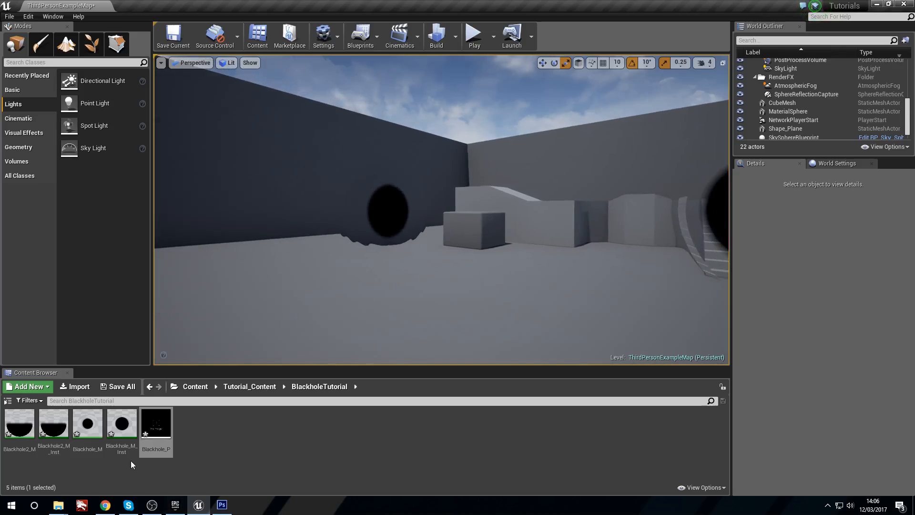
Step: Open the Blackhole_P particle system and examine the black hole plane in the level from different viewpoints
{"action": "double_click", "coordinate": [156, 427]}
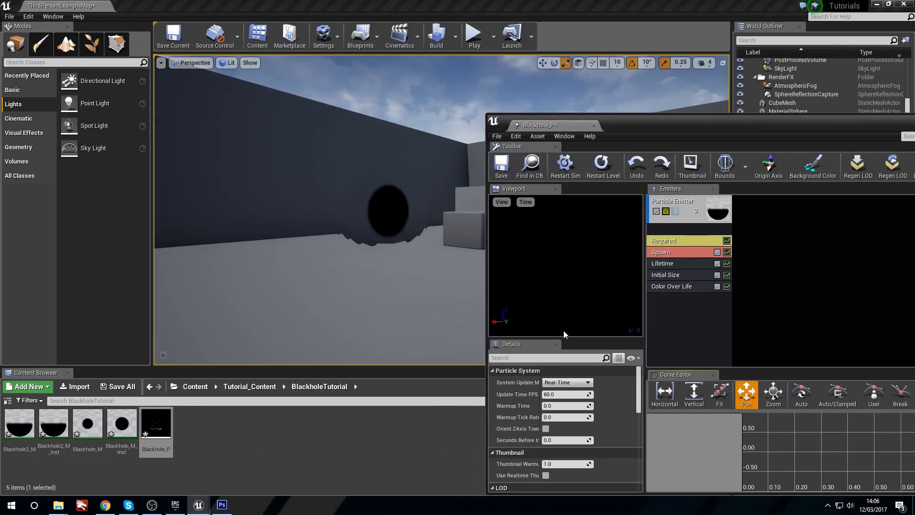
{"action": "right_click_drag", "start_coordinate": [382, 214], "coordinate": [443, 214]}
{"action": "key", "text": "a"}
{"action": "key", "text": "w"}
{"action": "right_click_drag", "start_coordinate": [283, 275], "coordinate": [283, 275]}
{"action": "key", "text": "s"}
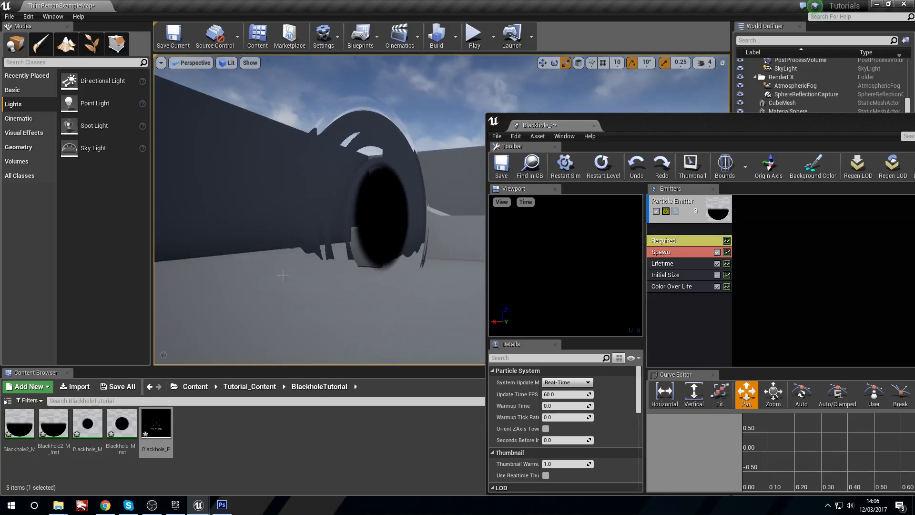
{"action": "key", "text": "d"}
{"action": "right_click_drag", "start_coordinate": [347, 221], "coordinate": [379, 228]}
{"action": "key", "text": "s"}
{"action": "key", "text": "a"}
{"action": "key", "text": "d"}
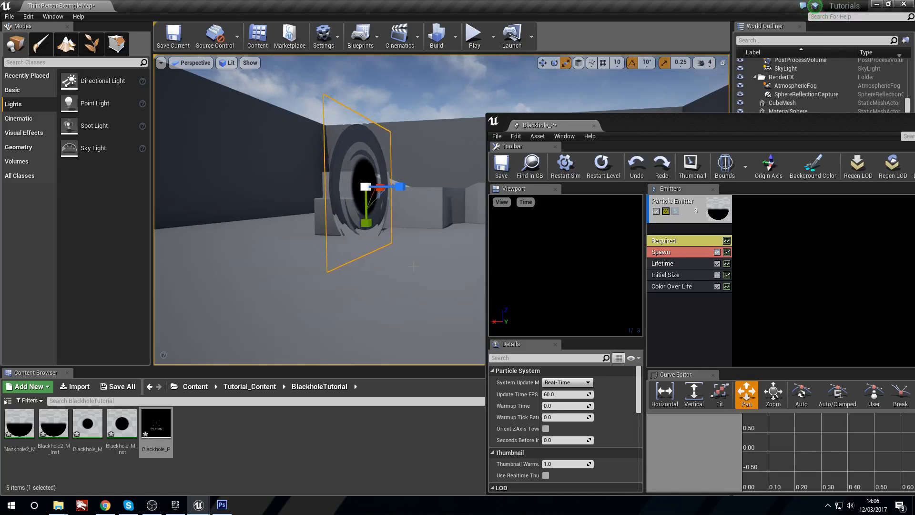
Step: Review the emitter's Required module and compare it with the black hole plane in the level
{"action": "left_click", "coordinate": [20, 424]}
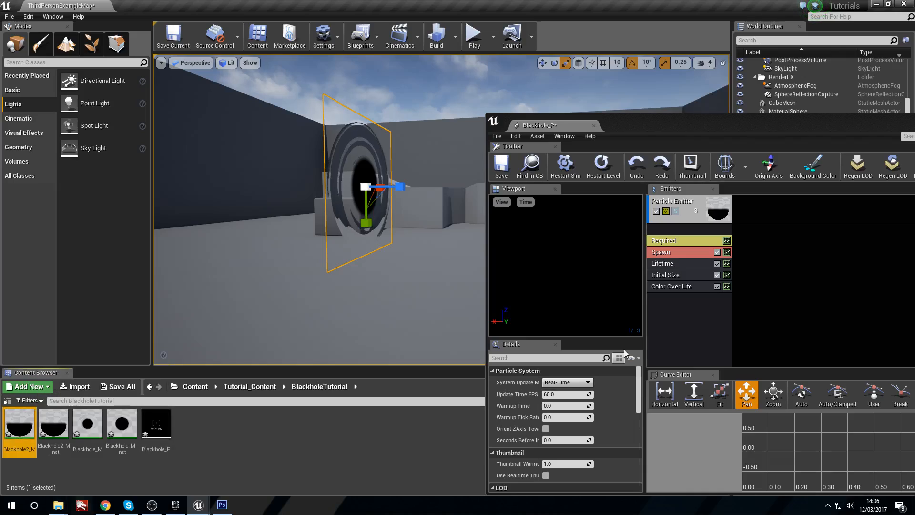
{"action": "left_click", "coordinate": [700, 213]}
{"action": "left_click", "coordinate": [690, 239]}
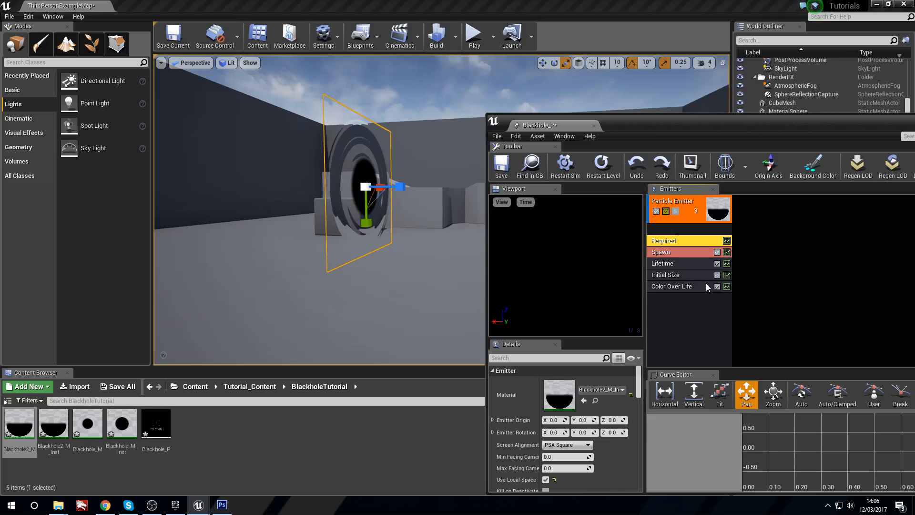
{"action": "key", "text": "w"}
{"action": "right_click_drag", "start_coordinate": [405, 267], "coordinate": [405, 267]}
{"action": "key", "text": "s"}
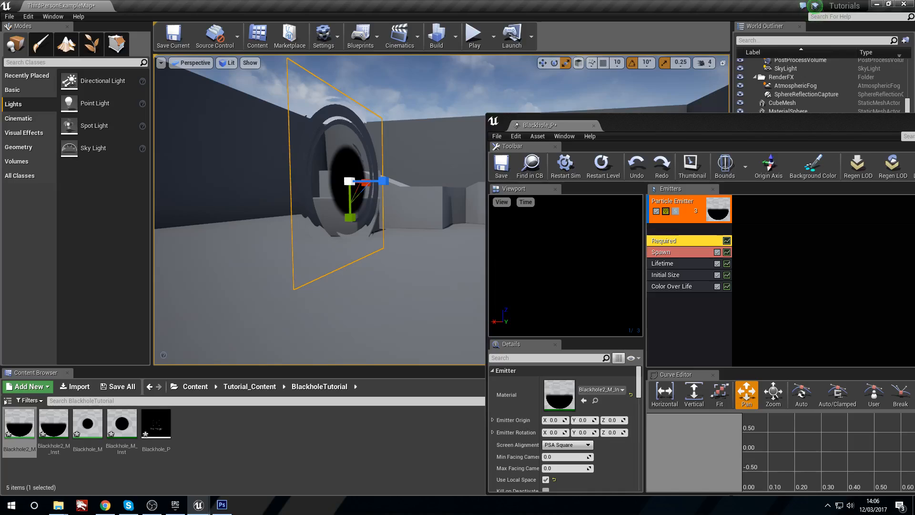
Step: Add a mesh TypeData module to the particle emitter
{"action": "right_click", "coordinate": [688, 317]}
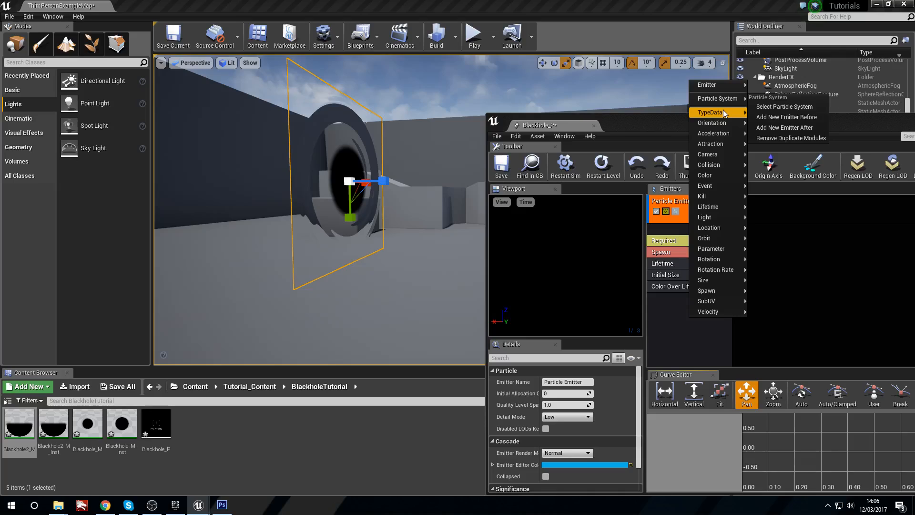
{"action": "mouse_move", "coordinate": [724, 112]}
{"action": "left_click", "coordinate": [785, 152]}
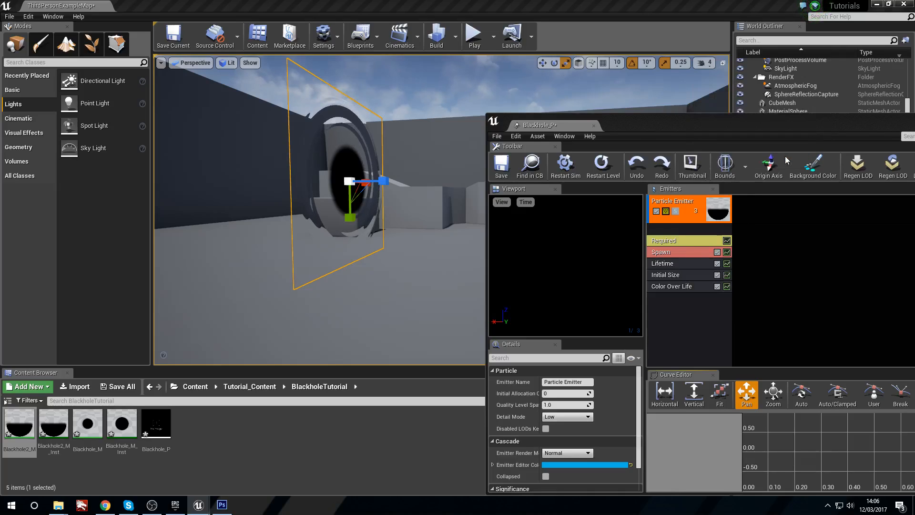
Step: Set the Mesh Data module's mesh to Shape_Plane and enable Override Material
{"action": "left_click", "coordinate": [679, 231]}
{"action": "left_click", "coordinate": [602, 389]}
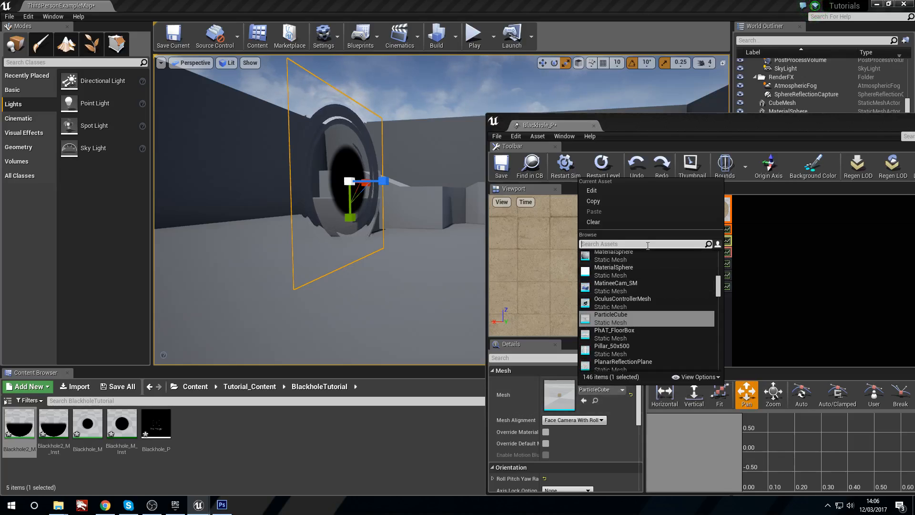
{"action": "type", "text": "plane"}
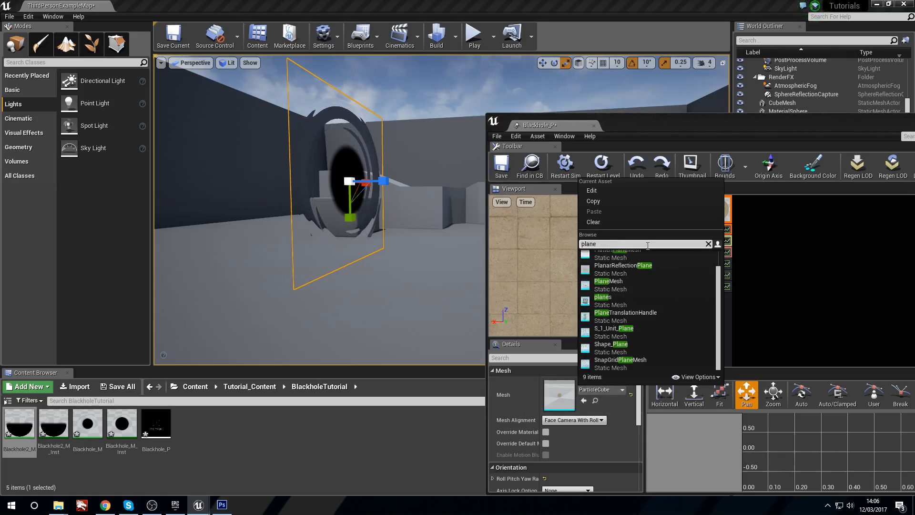
{"action": "scroll", "coordinate": [634, 328], "scroll_direction": "up", "scroll_amount": 1}
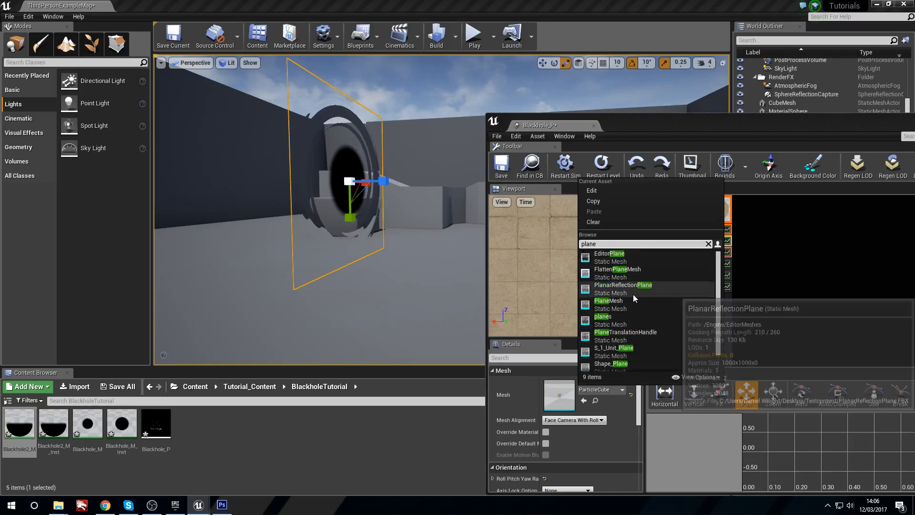
{"action": "scroll", "coordinate": [636, 288], "scroll_direction": "up", "scroll_amount": 1}
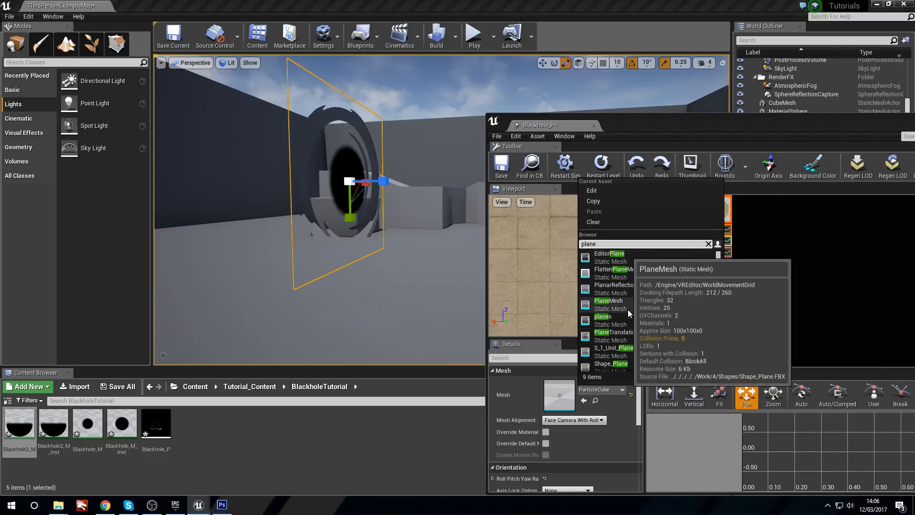
{"action": "left_click", "coordinate": [644, 352]}
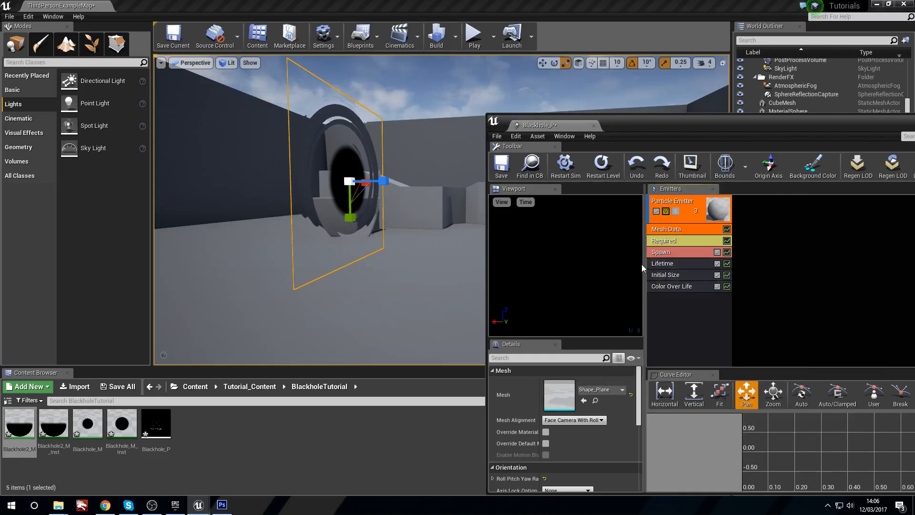
{"action": "left_click", "coordinate": [545, 432]}
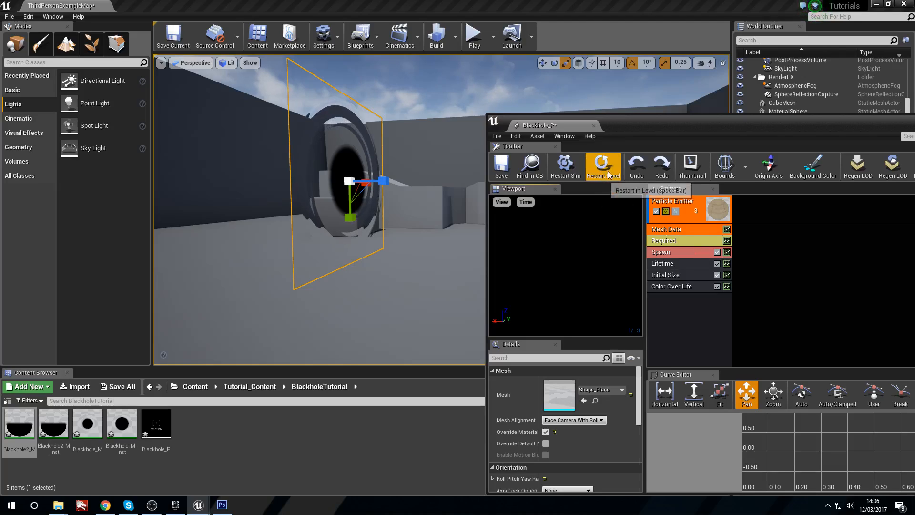
{"action": "left_click_drag", "start_coordinate": [588, 240], "coordinate": [598, 288]}
Step: Add an Init Mesh Rotation module to the emitter and expand its Start Rotation distribution
{"action": "right_click", "coordinate": [691, 310]}
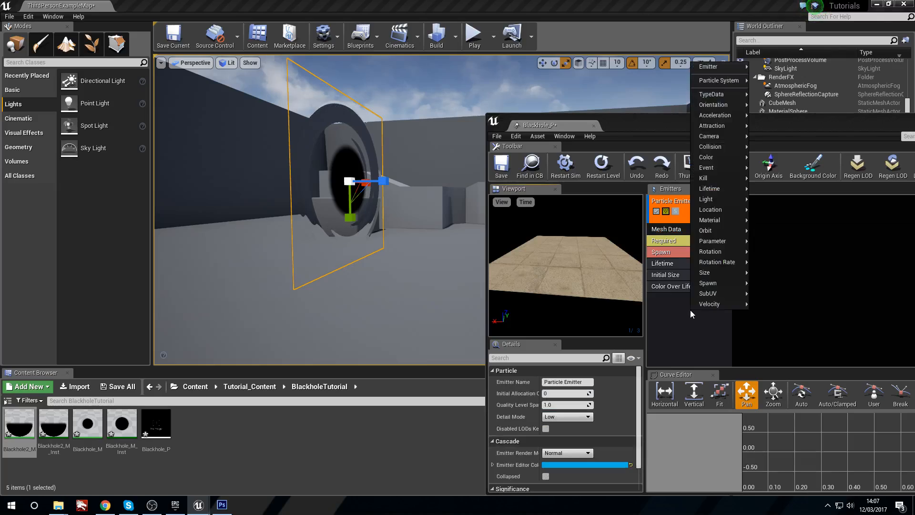
{"action": "mouse_move", "coordinate": [727, 254]}
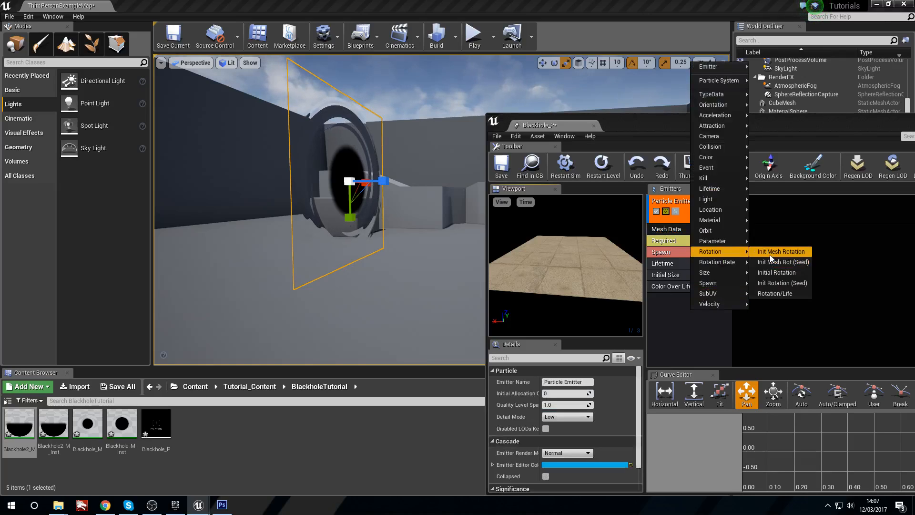
{"action": "left_click", "coordinate": [782, 252]}
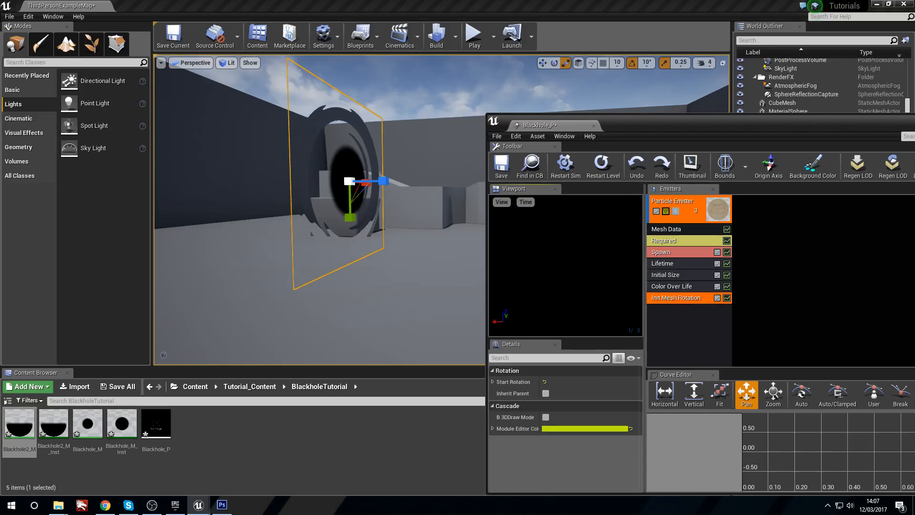
{"action": "left_click", "coordinate": [493, 381]}
{"action": "left_click", "coordinate": [497, 394]}
{"action": "left_click_drag", "start_coordinate": [558, 277], "coordinate": [574, 296]}
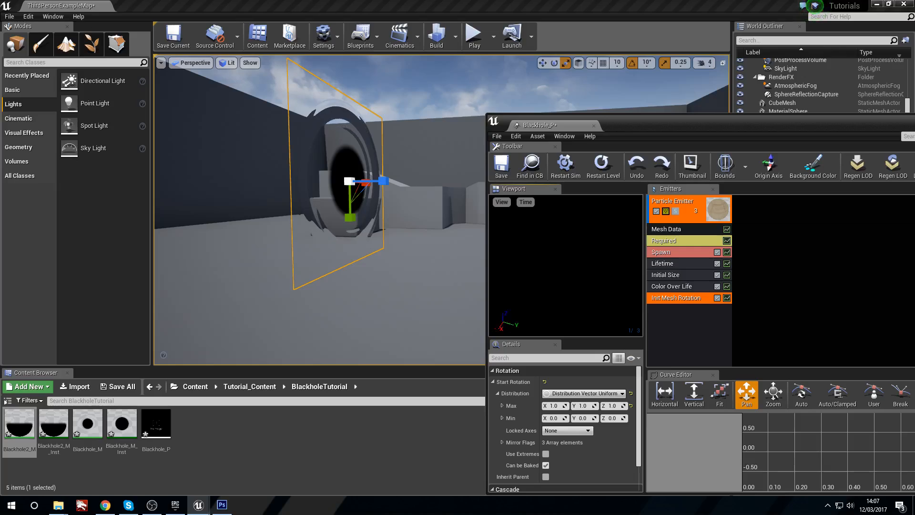
Step: Show the bounds in the preview and set Start Rotation to a Distribution Vector Constant with Z at 90
{"action": "left_click", "coordinate": [729, 166]}
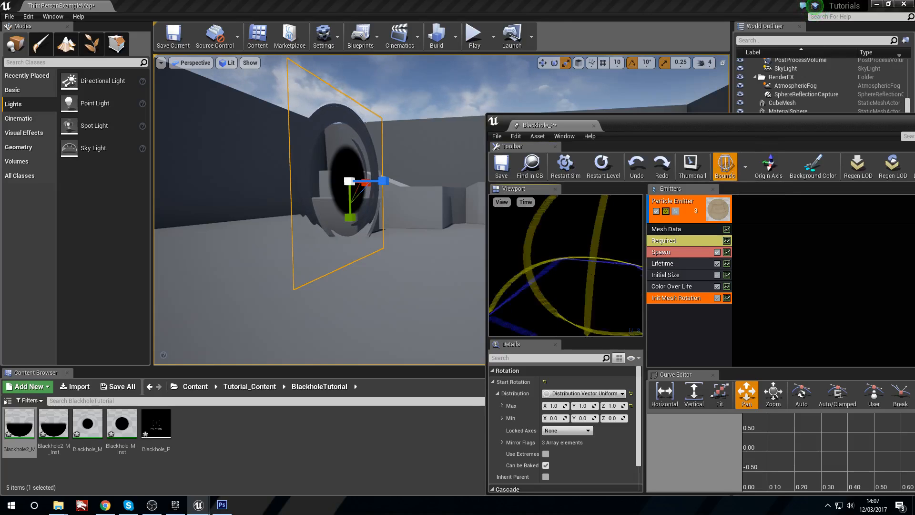
{"action": "left_click_drag", "start_coordinate": [565, 265], "coordinate": [560, 284]}
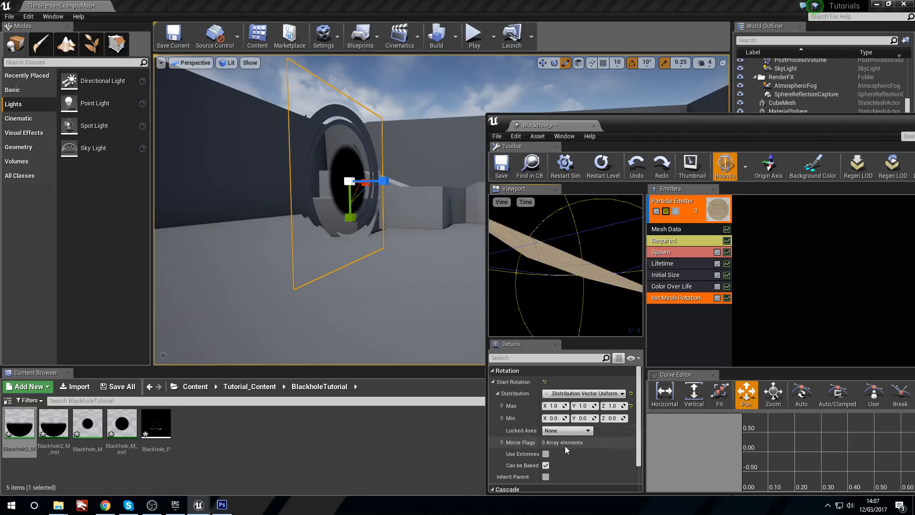
{"action": "left_click", "coordinate": [583, 393]}
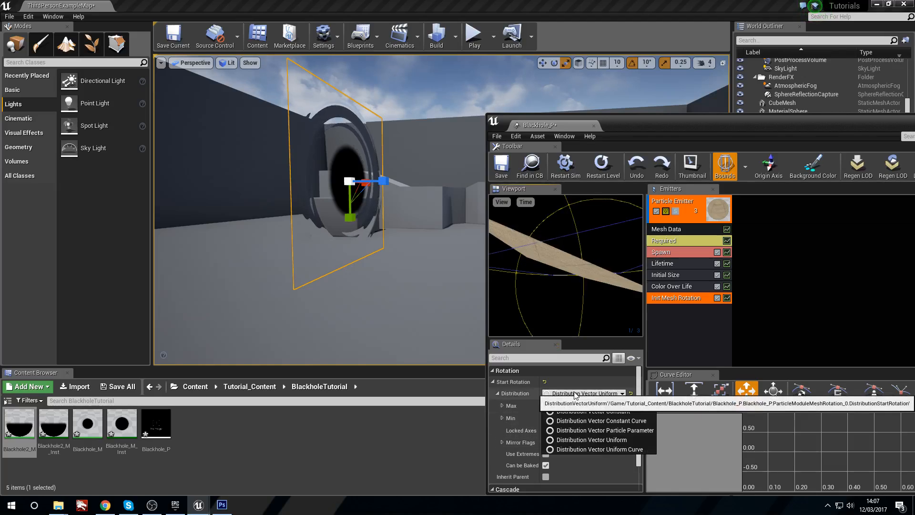
{"action": "left_click", "coordinate": [623, 412]}
{"action": "left_click_drag", "start_coordinate": [562, 281], "coordinate": [571, 305]}
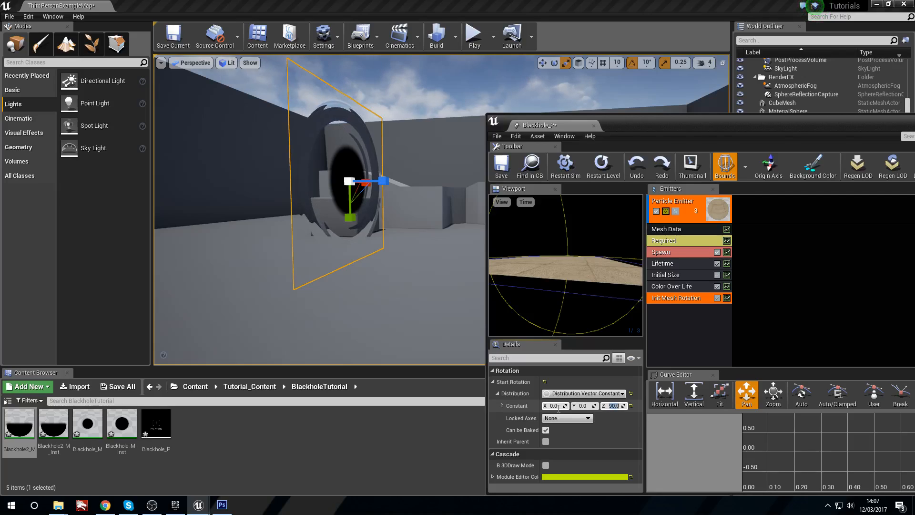
{"action": "left_click_drag", "start_coordinate": [615, 265], "coordinate": [680, 287]}
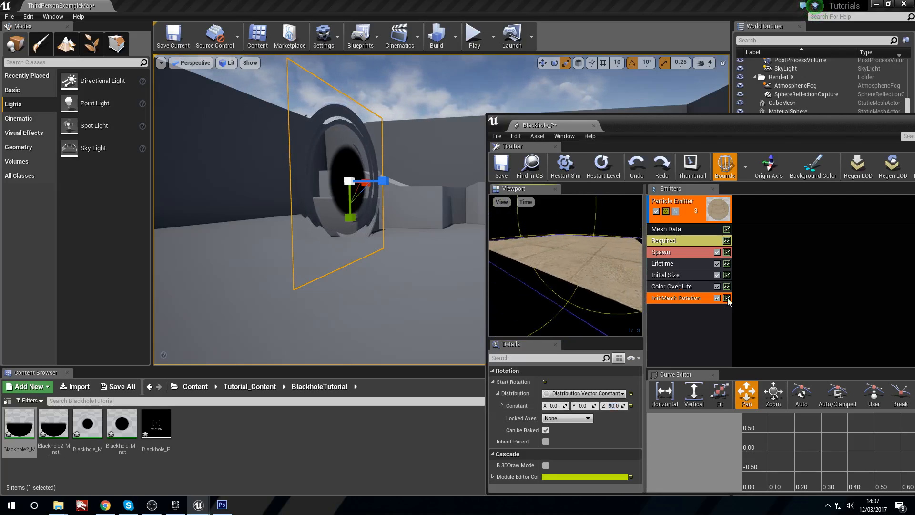
Step: Delete the Init Mesh Rotation module from the particle emitter
{"action": "left_click", "coordinate": [669, 324]}
{"action": "left_click_drag", "start_coordinate": [587, 256], "coordinate": [612, 267]}
{"action": "left_click", "coordinate": [698, 298]}
{"action": "key", "text": "Delete"}
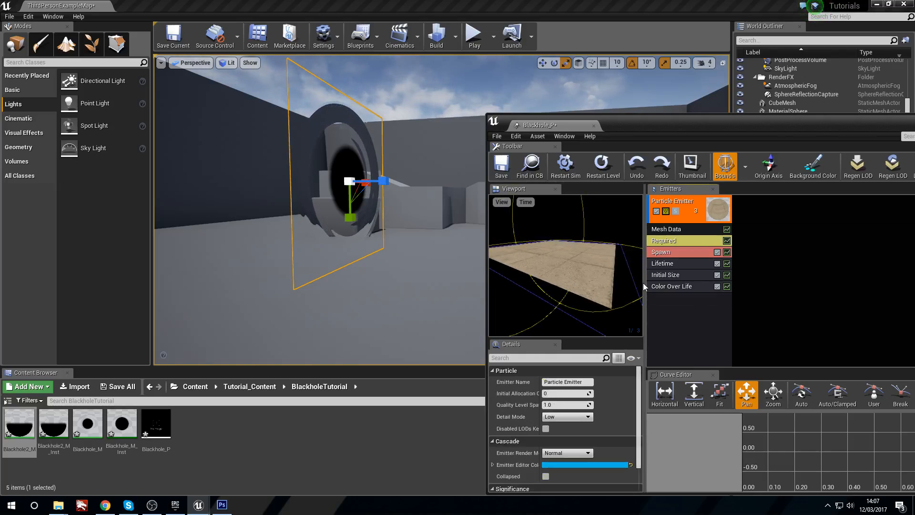
Step: Assign Blackhole2_M_Inst as the material in the emitter's Required module
{"action": "left_click", "coordinate": [678, 228]}
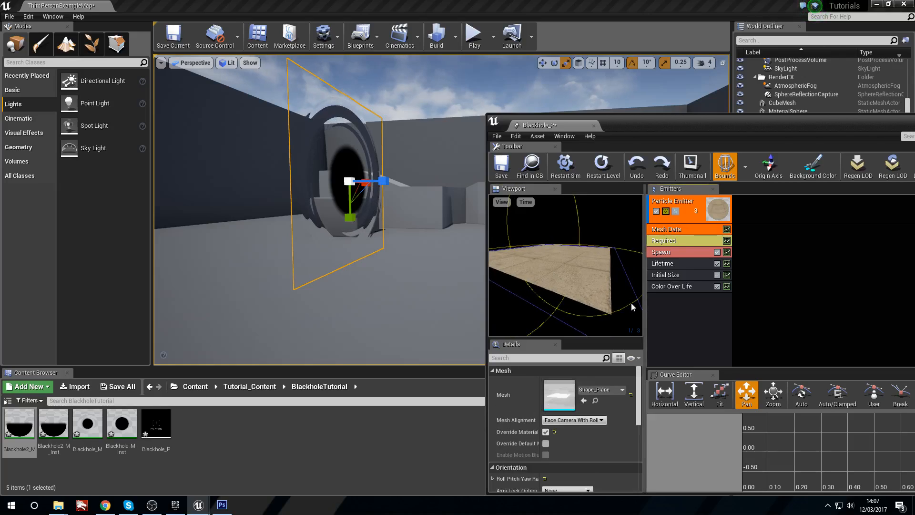
{"action": "left_click", "coordinate": [682, 242]}
{"action": "left_click_drag", "start_coordinate": [54, 425], "coordinate": [563, 400]}
Step: Examine the black hole plane in the level up close and the mesh particle in the preview
{"action": "mouse_move", "coordinate": [123, 273]}
{"action": "right_mouse_down"}
{"action": "mouse_move", "coordinate": [127, 251]}
{"action": "mouse_move", "coordinate": [128, 259]}
{"action": "right_mouse_up"}
{"action": "mouse_move", "coordinate": [248, 257]}
{"action": "right_mouse_down"}
{"action": "mouse_move", "coordinate": [305, 255]}
{"action": "mouse_move", "coordinate": [248, 255]}
{"action": "right_mouse_up"}
{"action": "mouse_move", "coordinate": [278, 222]}
{"action": "right_mouse_down"}
{"action": "mouse_move", "coordinate": [343, 223]}
{"action": "mouse_move", "coordinate": [278, 223]}
{"action": "right_mouse_up"}
{"action": "key", "text": "w"}
{"action": "right_click_drag", "start_coordinate": [293, 189], "coordinate": [255, 190]}
{"action": "key", "text": "w"}
{"action": "right_click_drag", "start_coordinate": [355, 191], "coordinate": [377, 193]}
{"action": "key", "text": "s"}
{"action": "key", "text": "w"}
{"action": "right_click_drag", "start_coordinate": [608, 289], "coordinate": [574, 222]}
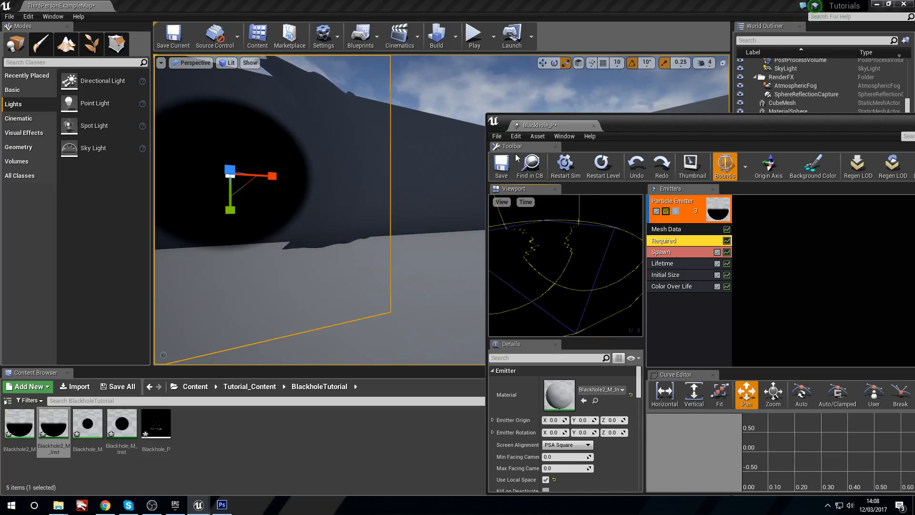
Step: Save the Blackhole_P particle system and close its editor
{"action": "left_click", "coordinate": [501, 166]}
{"action": "left_click_drag", "start_coordinate": [673, 124], "coordinate": [498, 158]}
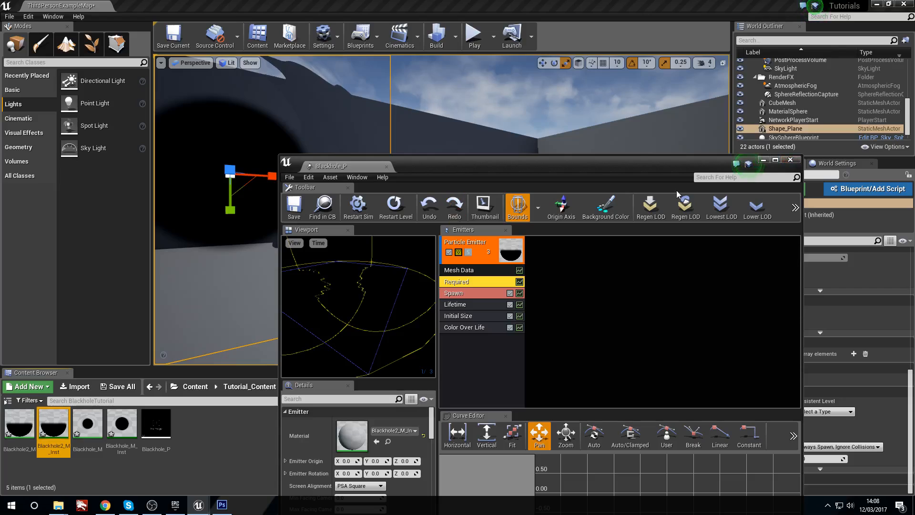
{"action": "left_click", "coordinate": [790, 160]}
Step: Place Blackhole_P in the level and check its size from outside the walled area
{"action": "scroll", "coordinate": [477, 267], "scroll_direction": "down", "scroll_amount": 8}
{"action": "left_click_drag", "start_coordinate": [162, 428], "coordinate": [520, 259]}
{"action": "right_click_drag", "start_coordinate": [519, 259], "coordinate": [534, 324]}
{"action": "key", "text": "s"}
{"action": "mouse_move", "coordinate": [495, 274]}
{"action": "right_mouse_down"}
{"action": "mouse_move", "coordinate": [486, 268]}
{"action": "mouse_move", "coordinate": [495, 275]}
{"action": "right_mouse_up"}
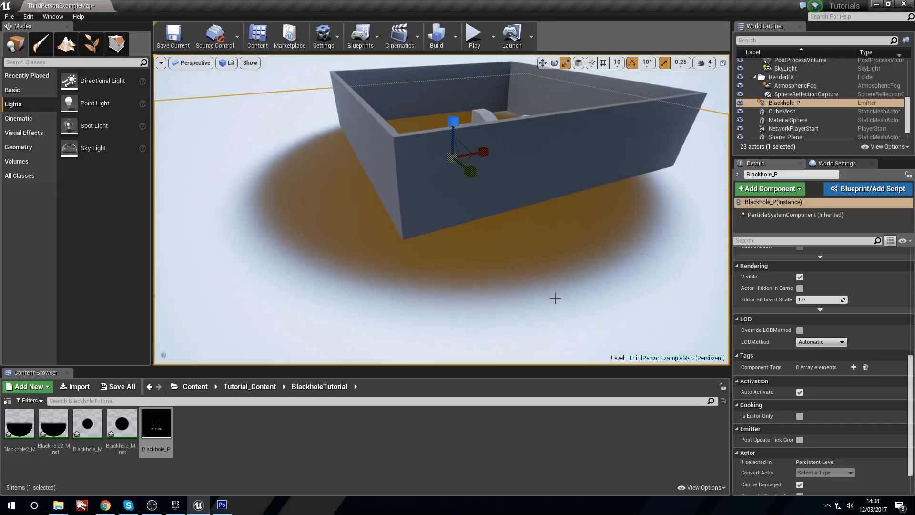
{"action": "right_click_drag", "start_coordinate": [554, 289], "coordinate": [550, 286]}
{"action": "key", "text": "w"}
{"action": "key", "text": "w"}
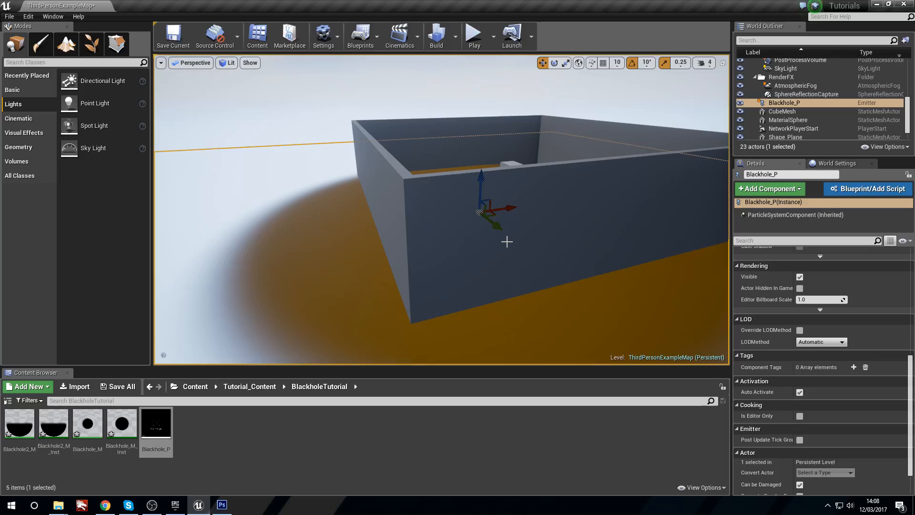
Step: Set the Initial Size module's Start Size Max and Min to 1 on X, Y and Z and save Blackhole_P
{"action": "double_click", "coordinate": [159, 425]}
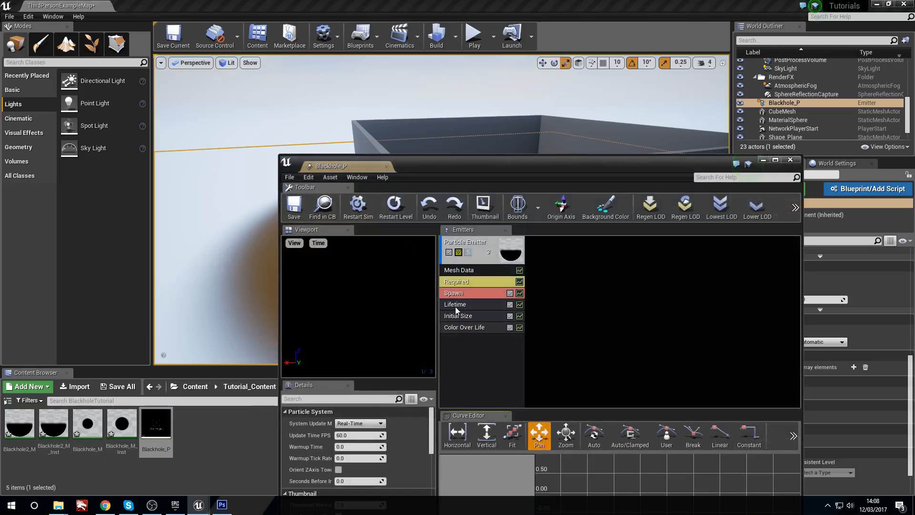
{"action": "left_click", "coordinate": [467, 288]}
{"action": "left_click", "coordinate": [470, 316]}
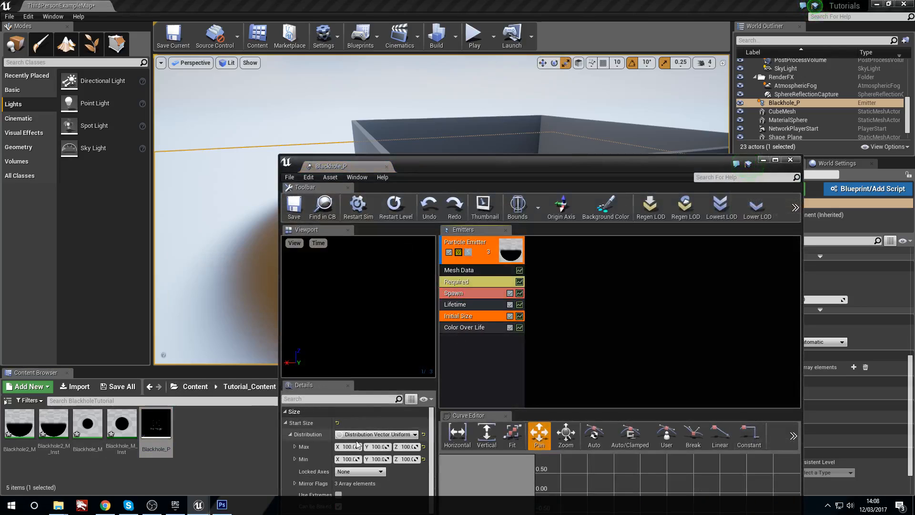
{"action": "left_click", "coordinate": [352, 447]}
{"action": "type", "text": "1"}
{"action": "key", "text": "Tab"}
{"action": "type", "text": "1"}
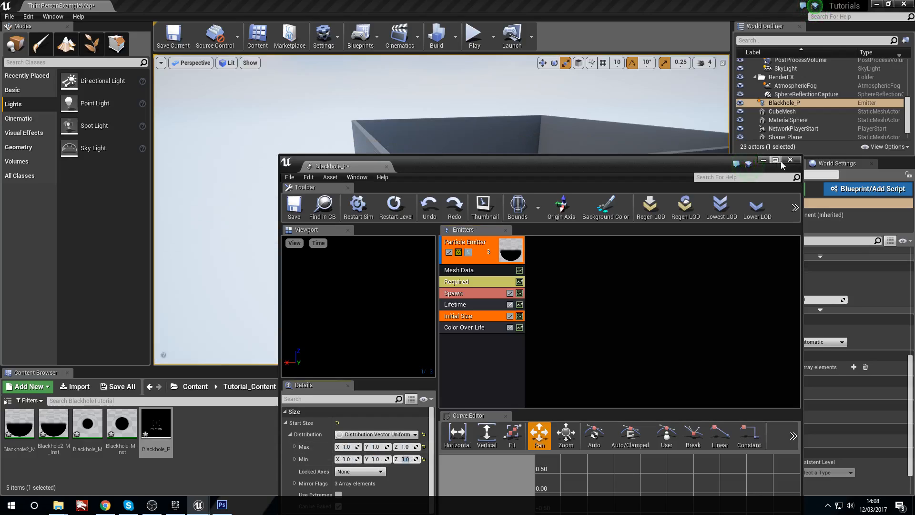
{"action": "left_click", "coordinate": [293, 214]}
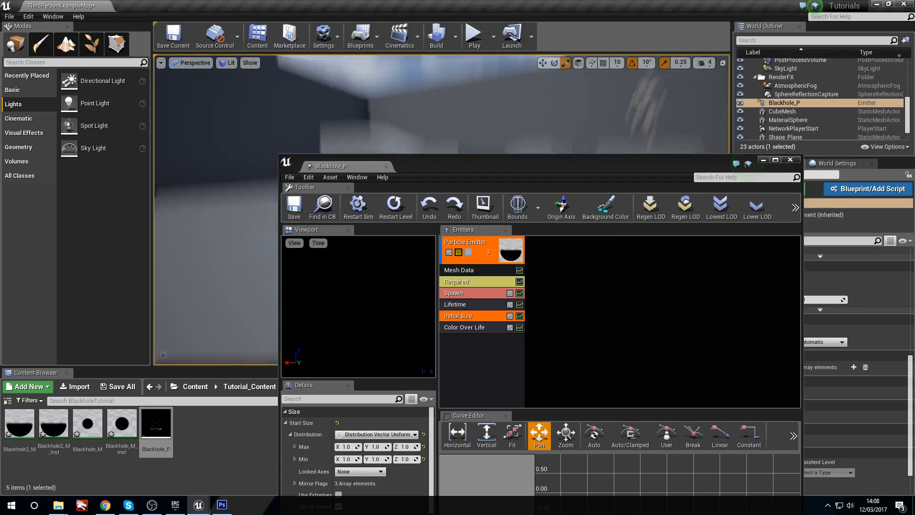
{"action": "mouse_move", "coordinate": [362, 105]}
{"action": "right_mouse_down"}
{"action": "mouse_move", "coordinate": [410, 119]}
{"action": "mouse_move", "coordinate": [374, 113]}
{"action": "right_mouse_up"}
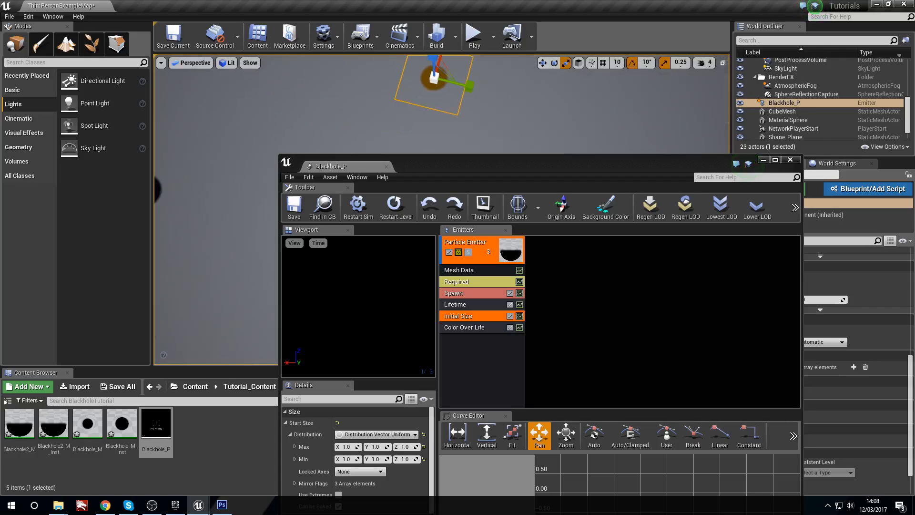
Step: Minimise the particle editor and move the Blackhole_P emitter to the open floor area near the large black hole
{"action": "left_click", "coordinate": [375, 114]}
{"action": "scroll", "coordinate": [374, 113], "scroll_direction": "up", "scroll_amount": 3}
{"action": "left_click", "coordinate": [763, 161]}
{"action": "scroll", "coordinate": [400, 170], "scroll_direction": "up", "scroll_amount": 2}
{"action": "left_click", "coordinate": [399, 169]}
{"action": "right_click_drag", "start_coordinate": [400, 169], "coordinate": [510, 225]}
{"action": "left_click", "coordinate": [473, 192]}
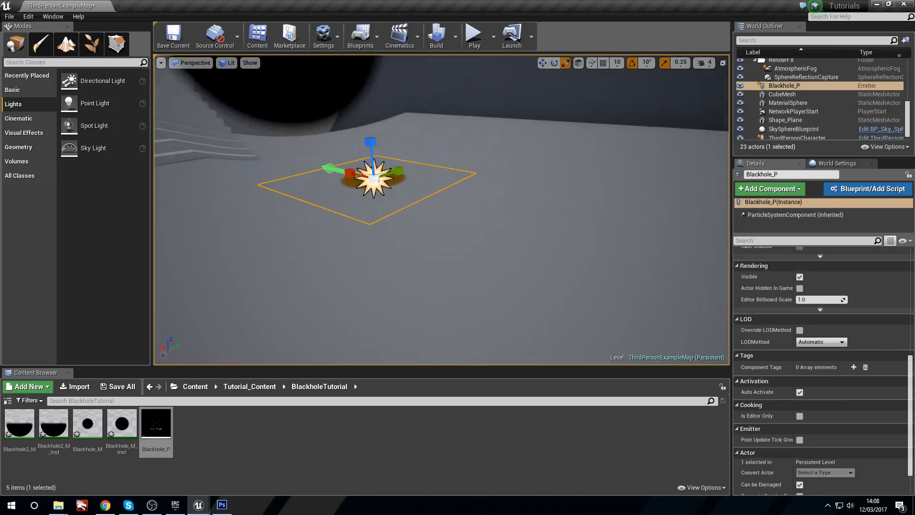
{"action": "right_click_drag", "start_coordinate": [329, 168], "coordinate": [408, 254]}
{"action": "left_click_drag", "start_coordinate": [422, 248], "coordinate": [614, 224]}
{"action": "right_click_drag", "start_coordinate": [614, 224], "coordinate": [574, 215]}
Step: Rotate the Blackhole_P emitter in the level so its plane stands upright above the arena floor
{"action": "key", "text": "e"}
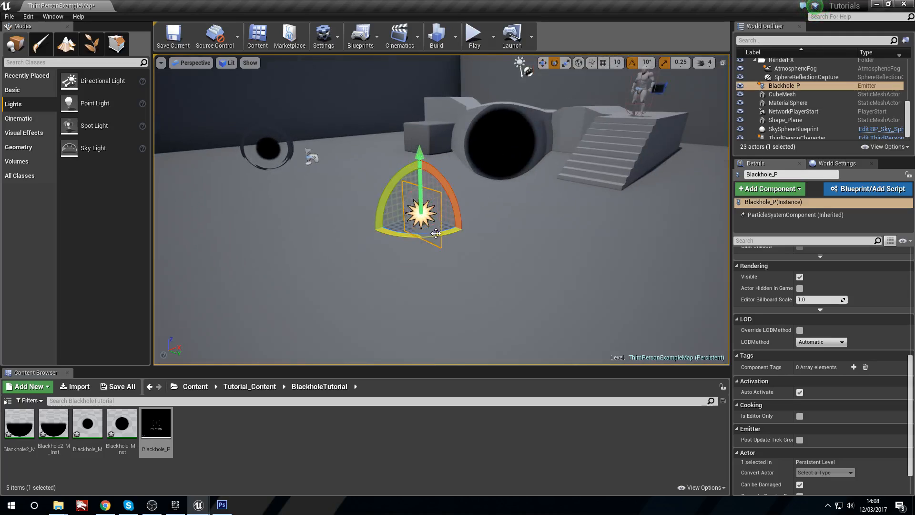
{"action": "left_click_drag", "start_coordinate": [445, 203], "coordinate": [444, 203]}
{"action": "right_click_drag", "start_coordinate": [444, 204], "coordinate": [474, 172]}
{"action": "left_click", "coordinate": [443, 239]}
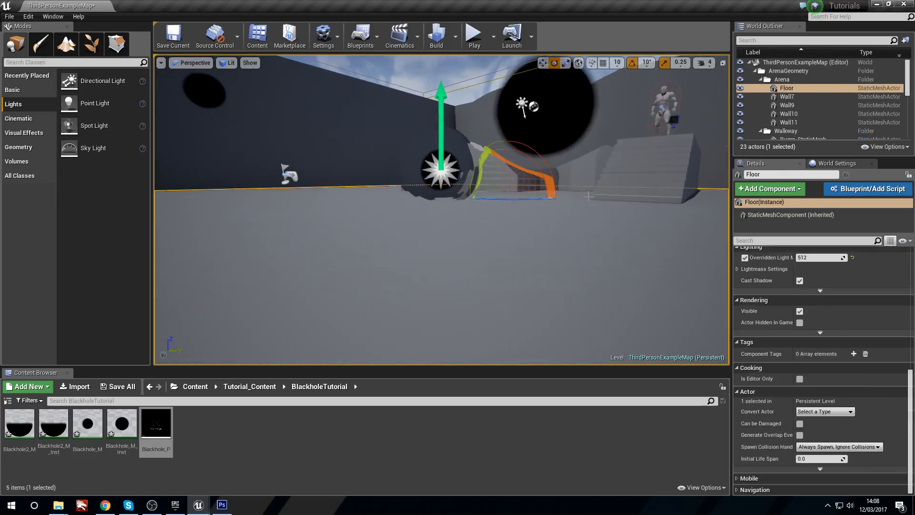
{"action": "right_click_drag", "start_coordinate": [593, 236], "coordinate": [596, 234]}
{"action": "left_click", "coordinate": [401, 169]}
{"action": "key", "text": "f"}
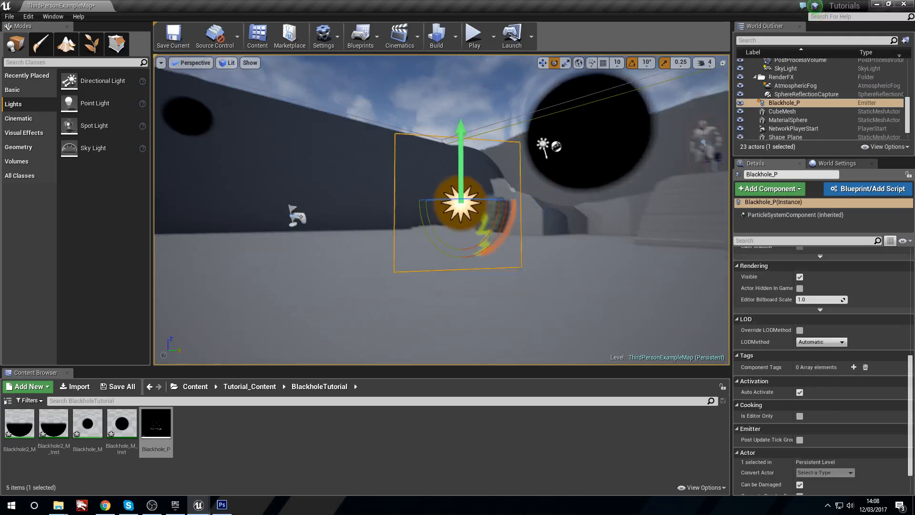
Step: Play the level and run around the upright Blackhole_P particle to examine how it faces the camera, then stop playing
{"action": "left_click", "coordinate": [473, 37]}
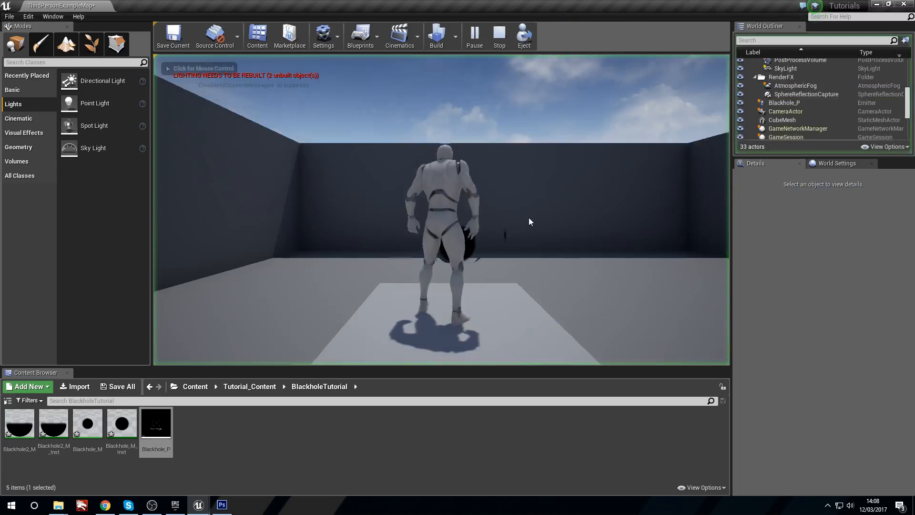
{"action": "key", "text": "w"}
{"action": "key", "text": "a"}
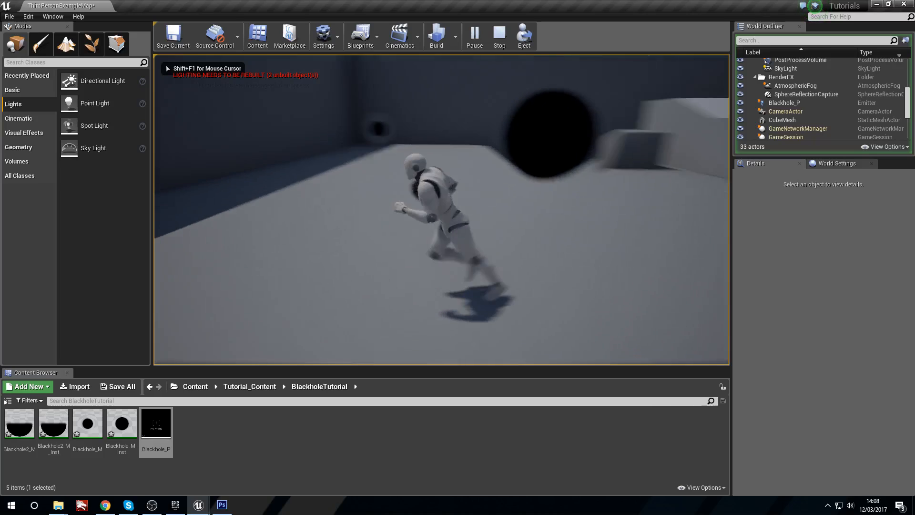
{"action": "key", "text": "w"}
{"action": "key", "text": "s"}
{"action": "key", "text": "d"}
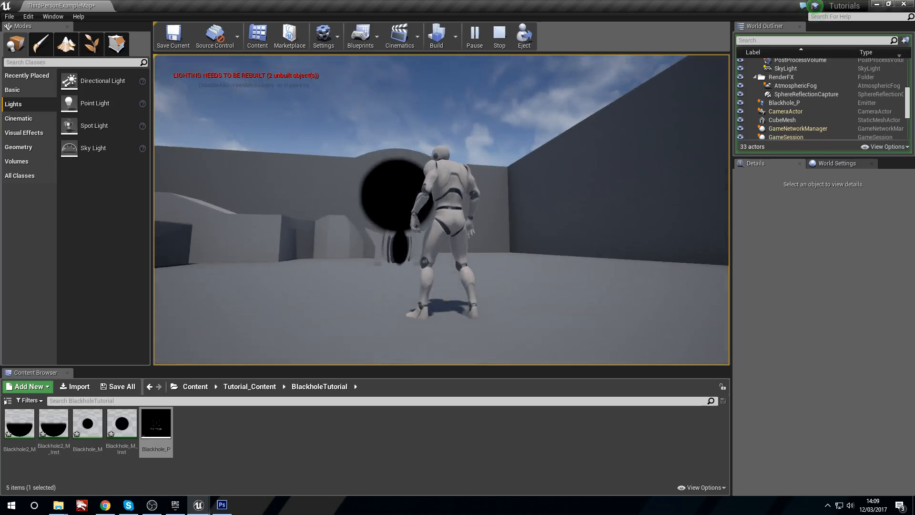
{"action": "key", "text": "w"}
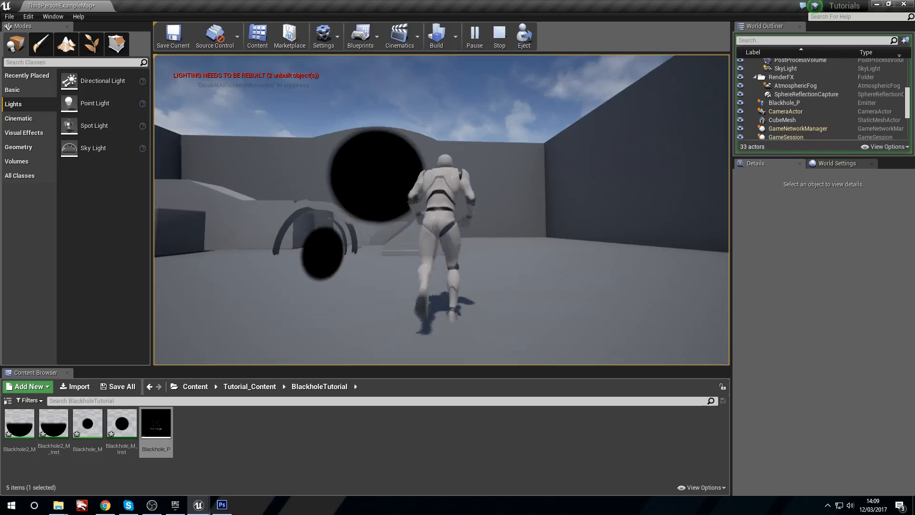
{"action": "key", "text": "Escape"}
Step: Set the Mesh Data module's Mesh Alignment to Face Camera With Spin and save Blackhole_P
{"action": "right_click_drag", "start_coordinate": [639, 192], "coordinate": [558, 191]}
{"action": "key", "text": "w"}
{"action": "key", "text": "s"}
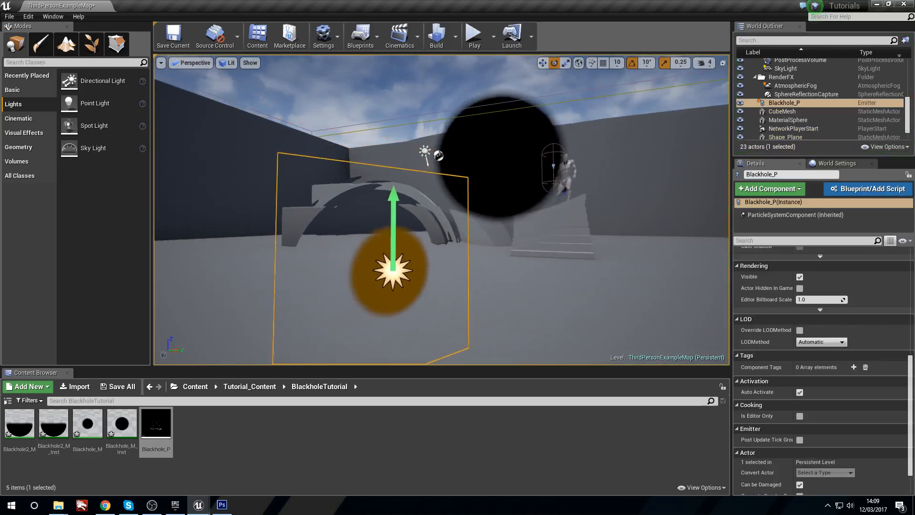
{"action": "double_click", "coordinate": [156, 424]}
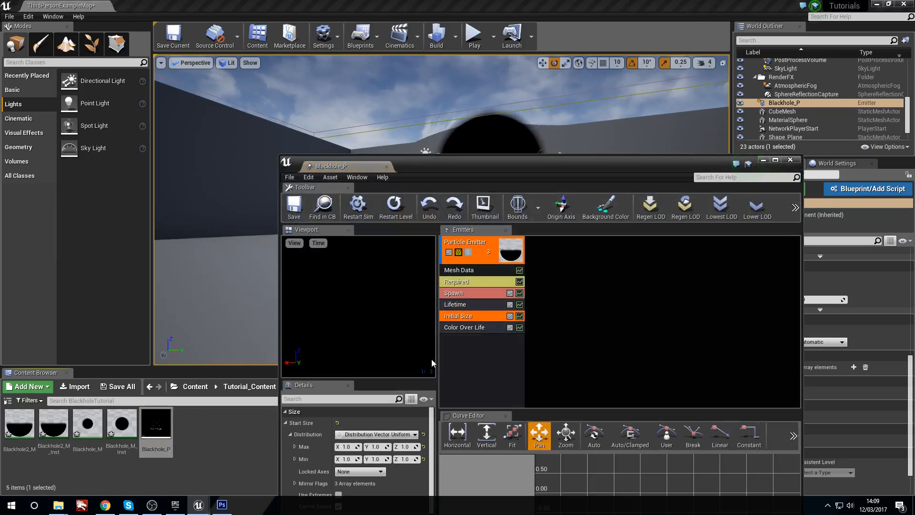
{"action": "left_click", "coordinate": [458, 270]}
{"action": "left_click_drag", "start_coordinate": [477, 164], "coordinate": [454, 79]}
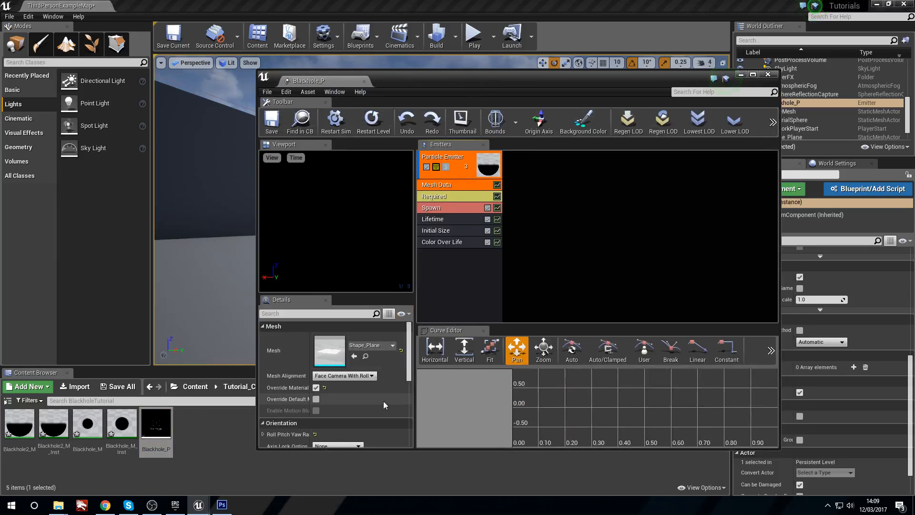
{"action": "left_click", "coordinate": [372, 377]}
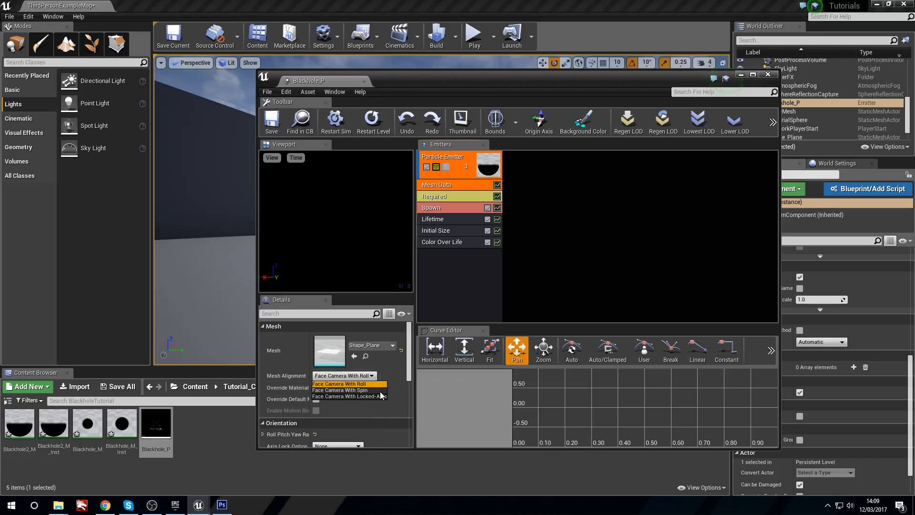
{"action": "left_click", "coordinate": [359, 396]}
{"action": "left_click", "coordinate": [353, 376]}
{"action": "left_click", "coordinate": [348, 390]}
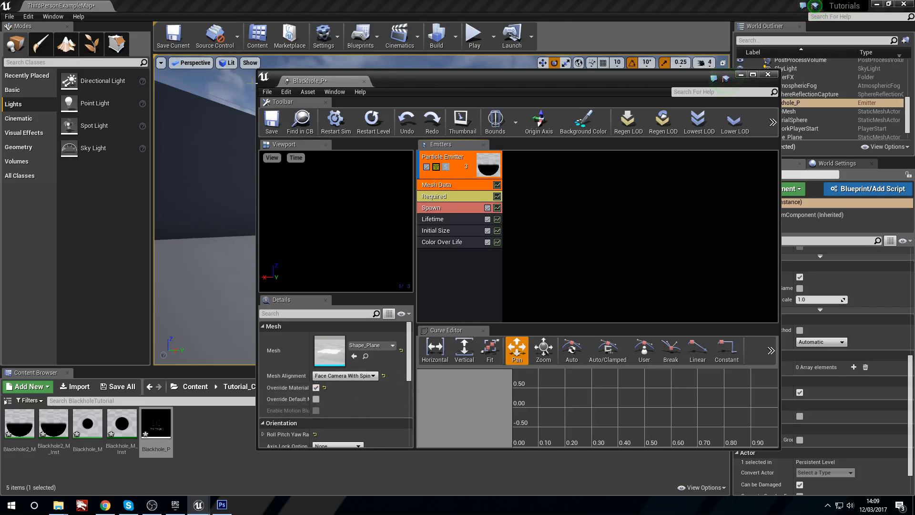
{"action": "left_click", "coordinate": [277, 126]}
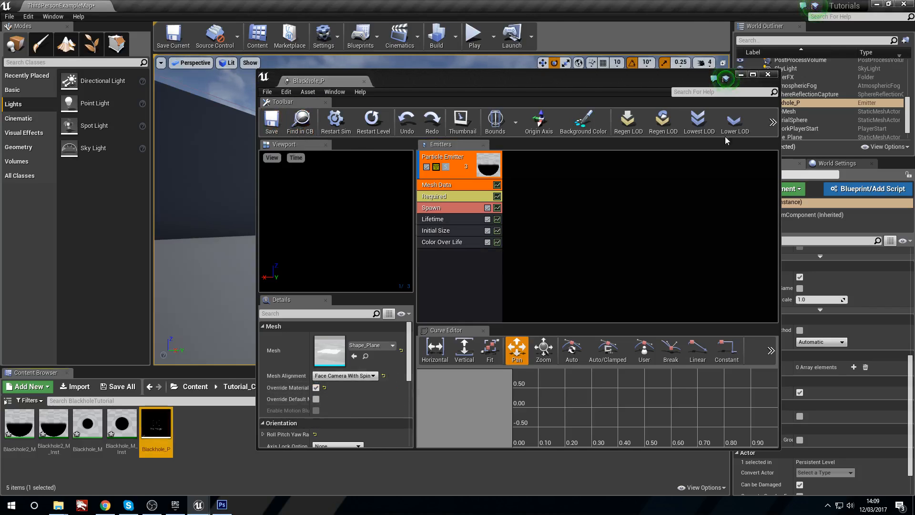
{"action": "left_click", "coordinate": [741, 75]}
Step: Play-test the level to examine Blackhole_P from several angles with the Face Camera With Spin alignment
{"action": "left_click", "coordinate": [474, 37]}
{"action": "left_click", "coordinate": [506, 212]}
{"action": "key", "text": "w"}
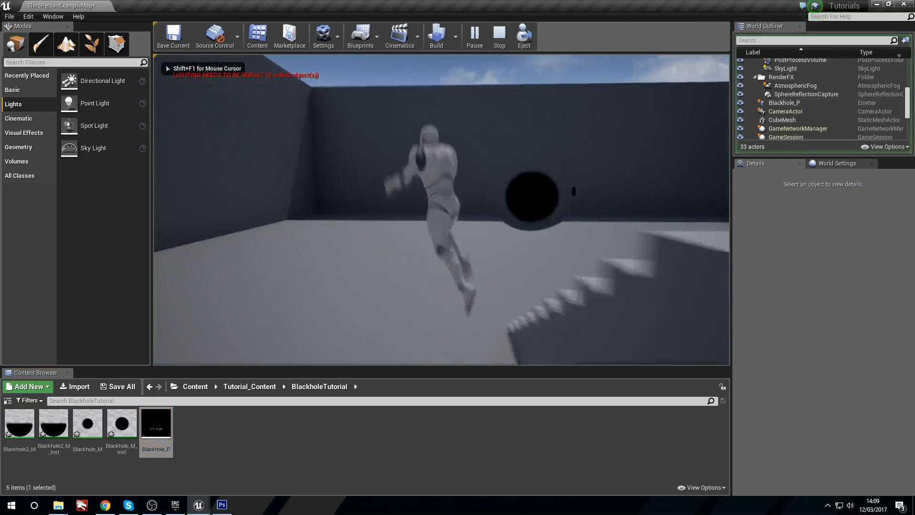
{"action": "key", "text": "a"}
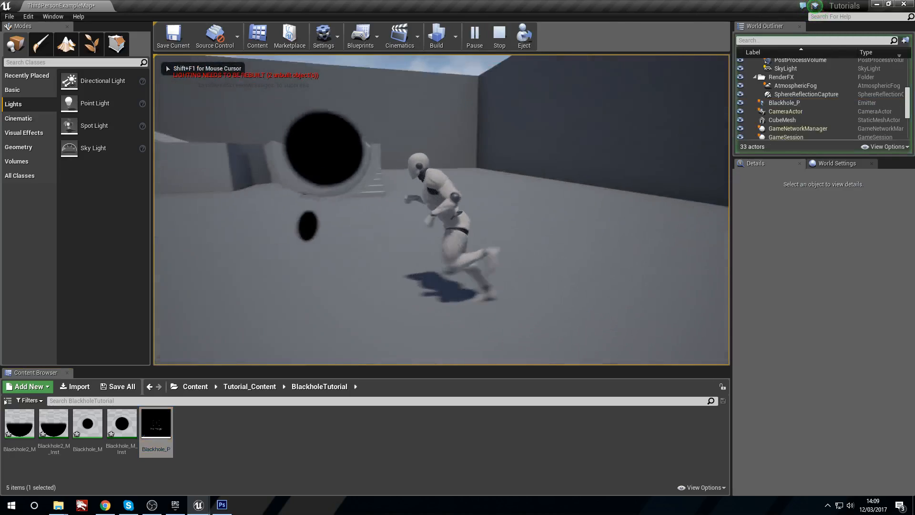
{"action": "key", "text": "Escape"}
Step: Reopen Blackhole_P and set the Mesh Data module's Mesh Alignment to Face Camera With Locked-Axis
{"action": "double_click", "coordinate": [172, 429]}
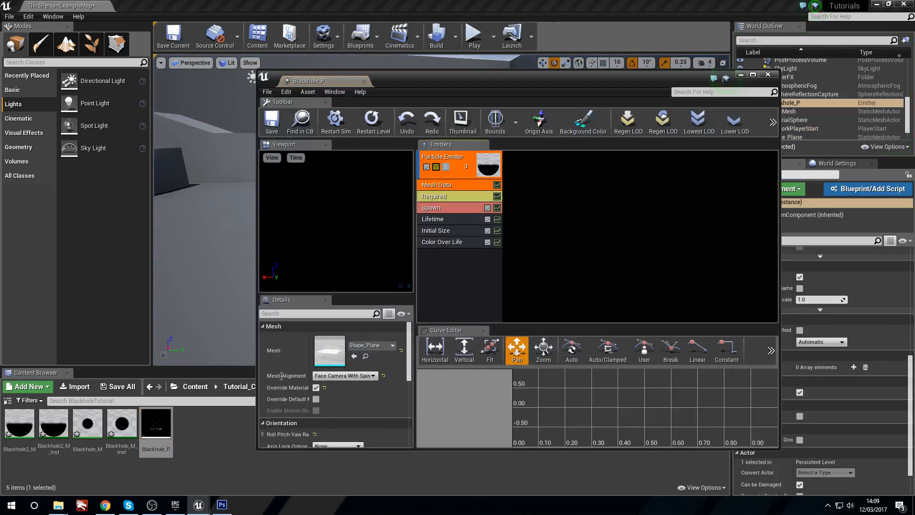
{"action": "left_click", "coordinate": [351, 377]}
{"action": "left_click", "coordinate": [362, 397]}
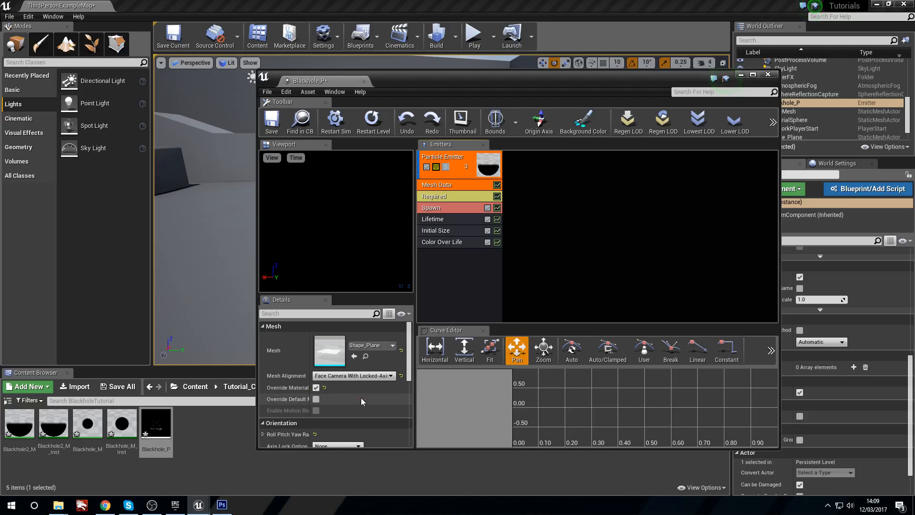
{"action": "left_click", "coordinate": [364, 377]}
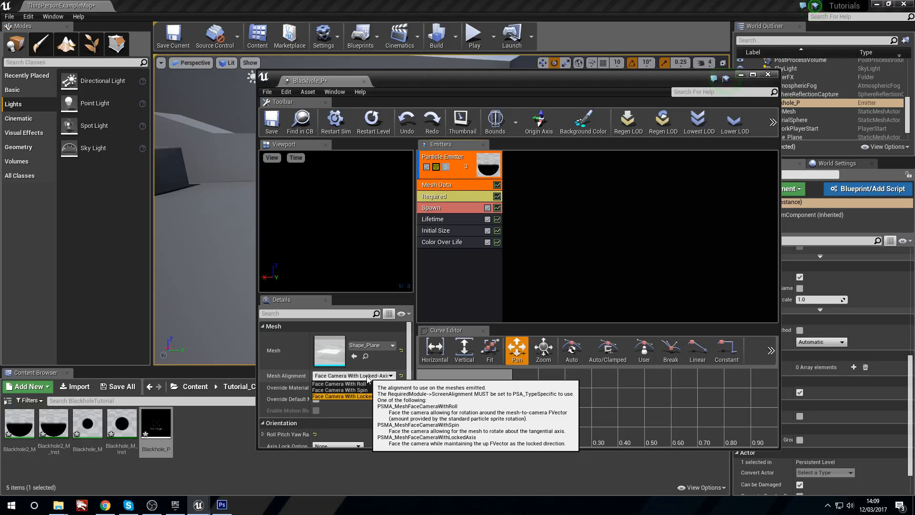
{"action": "left_click", "coordinate": [470, 184]}
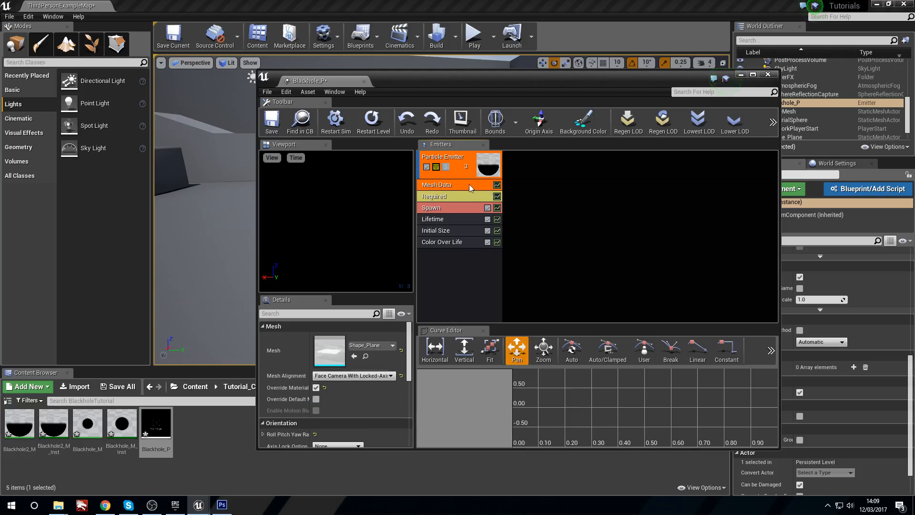
Step: Set the Required module's Screen Alignment to PSA Facing Camera Position and save Blackhole_P
{"action": "left_click", "coordinate": [462, 196]}
{"action": "left_click", "coordinate": [355, 400]}
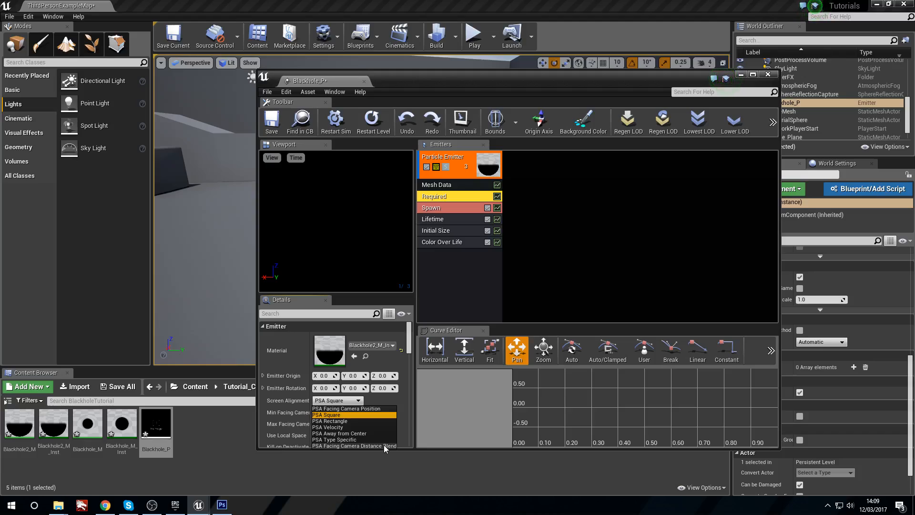
{"action": "left_click", "coordinate": [369, 409]}
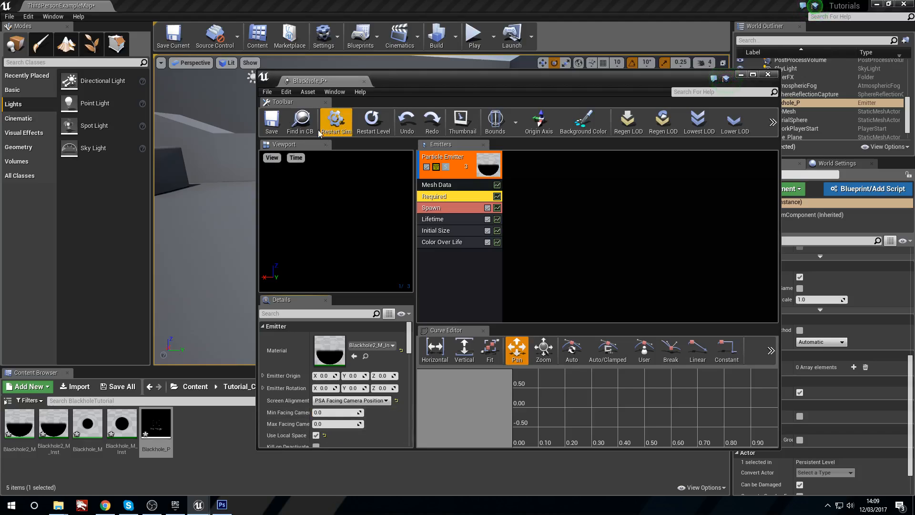
{"action": "left_click", "coordinate": [271, 122]}
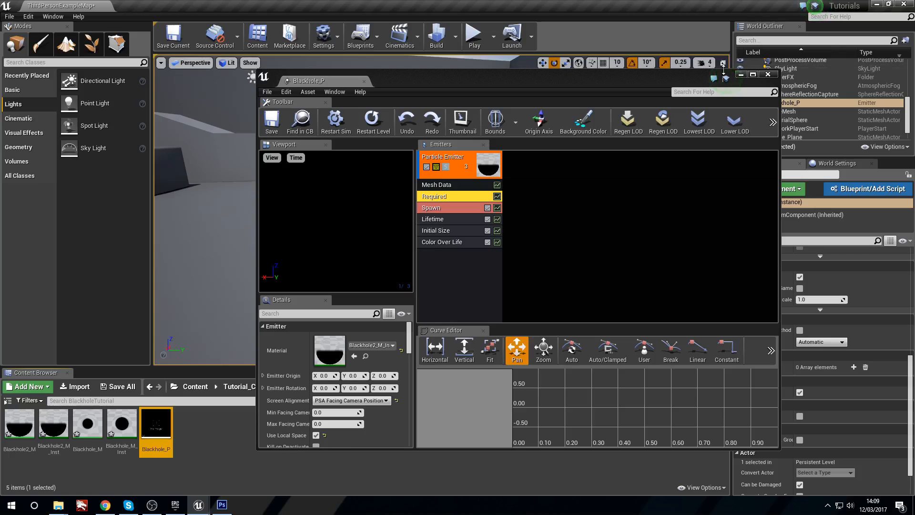
{"action": "left_click", "coordinate": [741, 75]}
Step: Play-test the level to check Blackhole_P with the locked-axis mesh alignment and camera-position screen alignment
{"action": "left_click", "coordinate": [473, 38]}
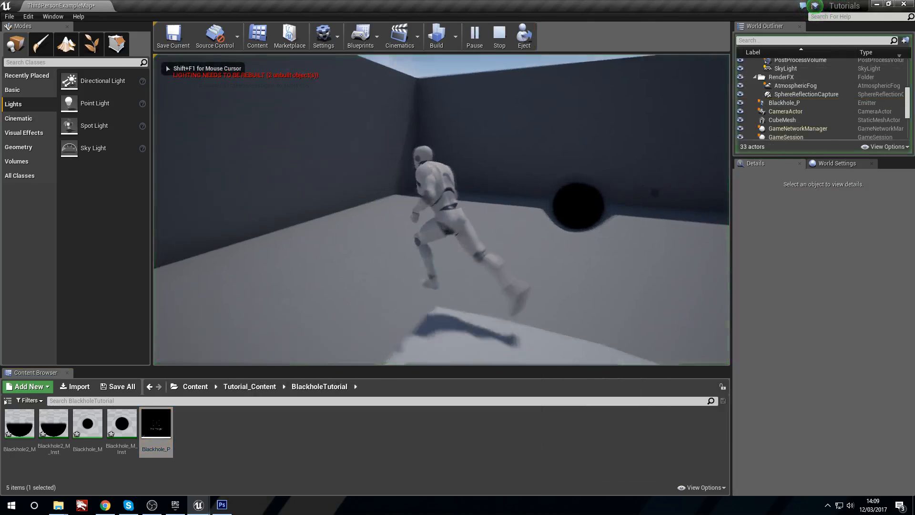
{"action": "key", "text": "w"}
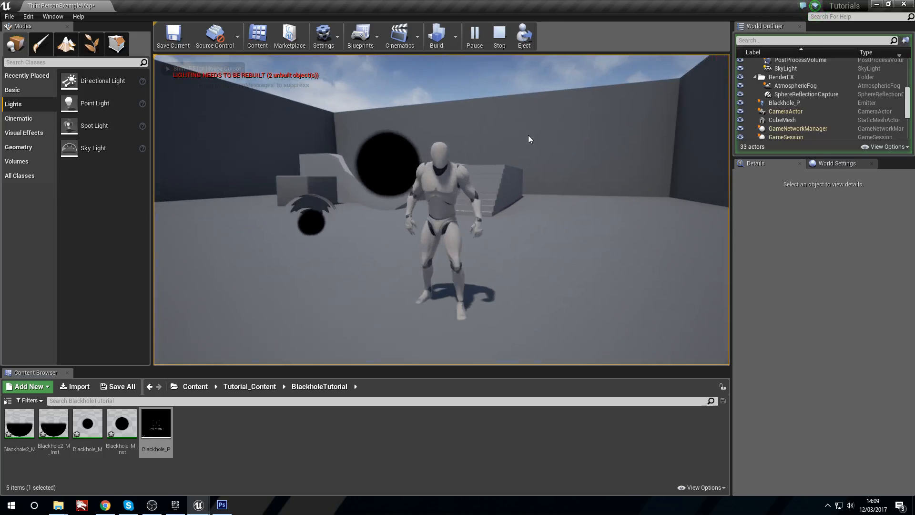
{"action": "key", "text": "Escape"}
Step: Set Blackhole_P's Mesh Alignment in the Mesh Data module back to Face Camera With Roll and save the particle system
{"action": "double_click", "coordinate": [171, 427]}
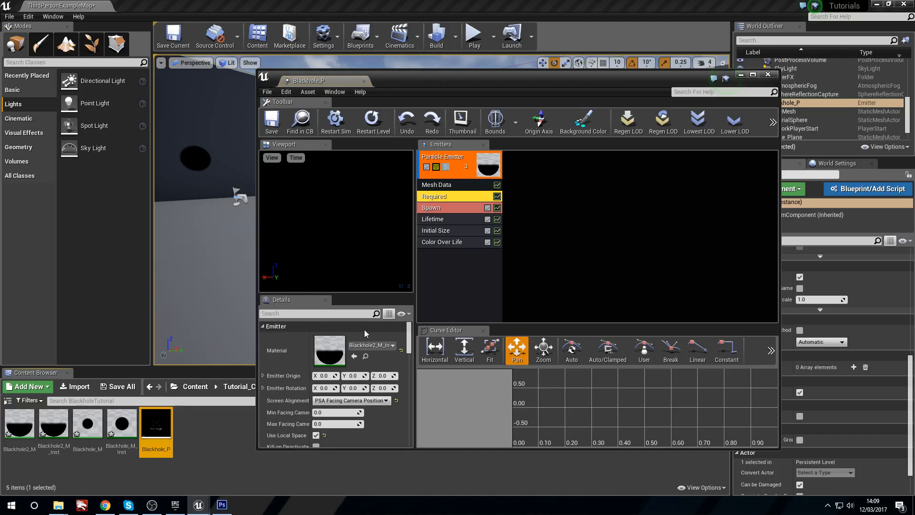
{"action": "left_click", "coordinate": [457, 184]}
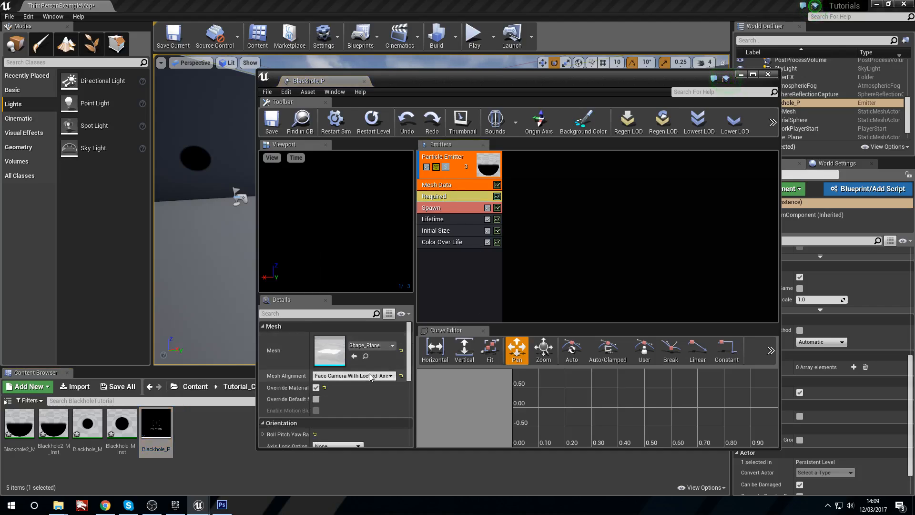
{"action": "left_click", "coordinate": [381, 384]}
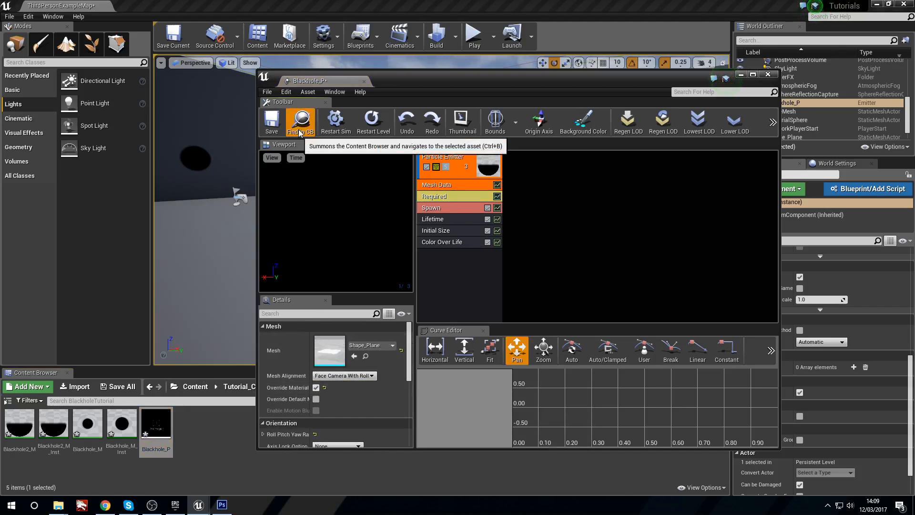
{"action": "left_click", "coordinate": [274, 124]}
{"action": "left_click", "coordinate": [741, 75]}
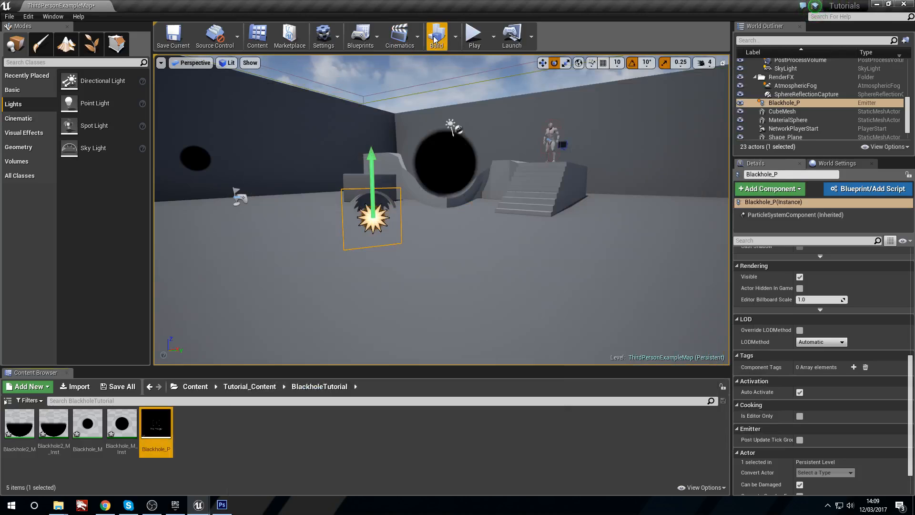
Step: Play-test the level to check Blackhole_P with the Face Camera With Roll alignment
{"action": "left_click", "coordinate": [474, 35]}
{"action": "key", "text": "w"}
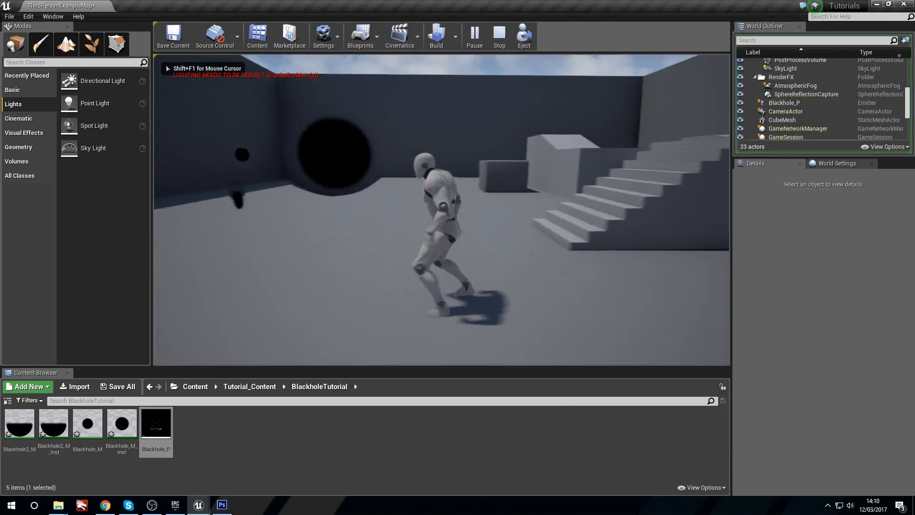
{"action": "key", "text": "Escape"}
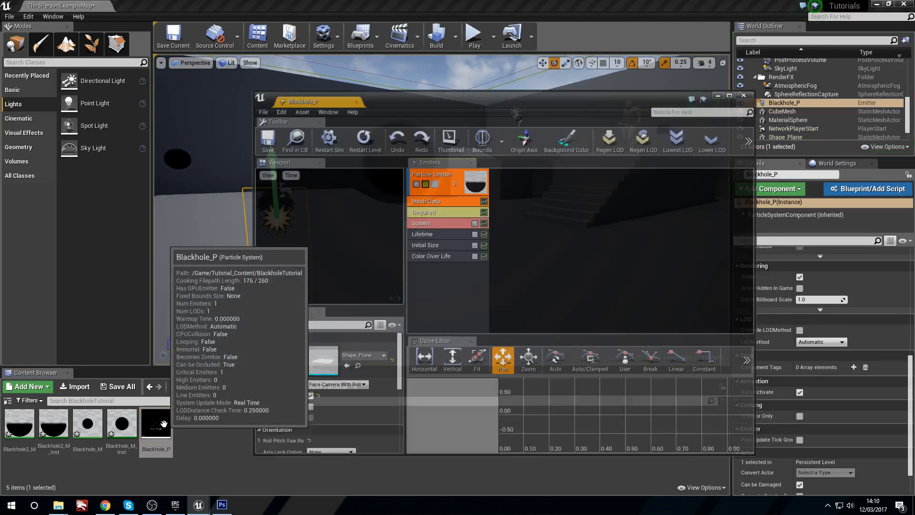
Step: Reopen Blackhole_P and switch its Mesh Data alignment from roll to Face Camera With Spin, keeping the camera-position screen alignment
{"action": "double_click", "coordinate": [157, 423]}
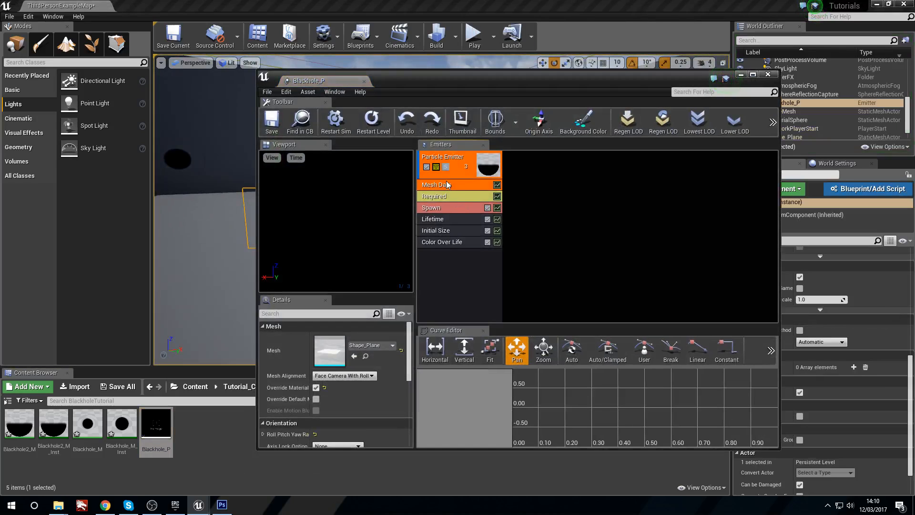
{"action": "left_click", "coordinate": [358, 374]}
{"action": "left_click", "coordinate": [343, 393]}
{"action": "left_click", "coordinate": [742, 75]}
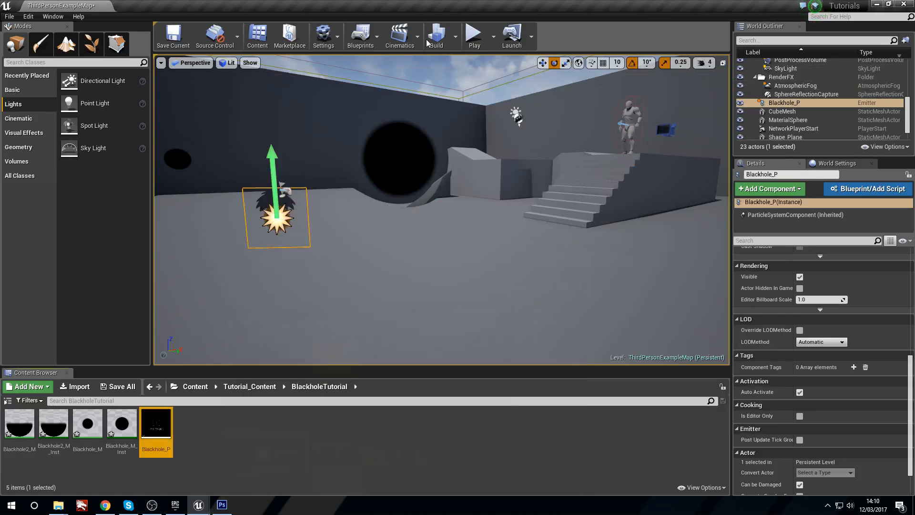
Step: Play the level again and run around Blackhole_P to examine its orientation with the changed mesh alignment
{"action": "left_click", "coordinate": [474, 33]}
{"action": "key", "text": "w"}
{"action": "key", "text": "w"}
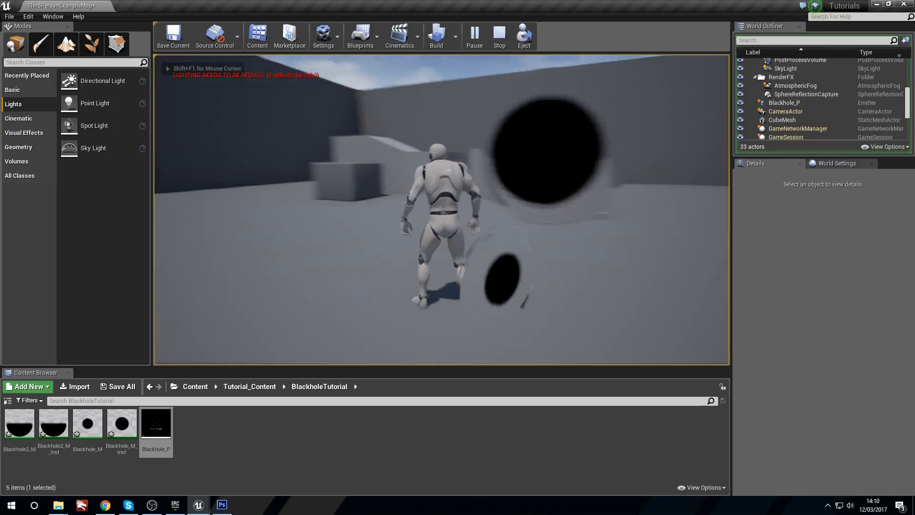
{"action": "key", "text": "w"}
{"action": "key", "text": "Escape"}
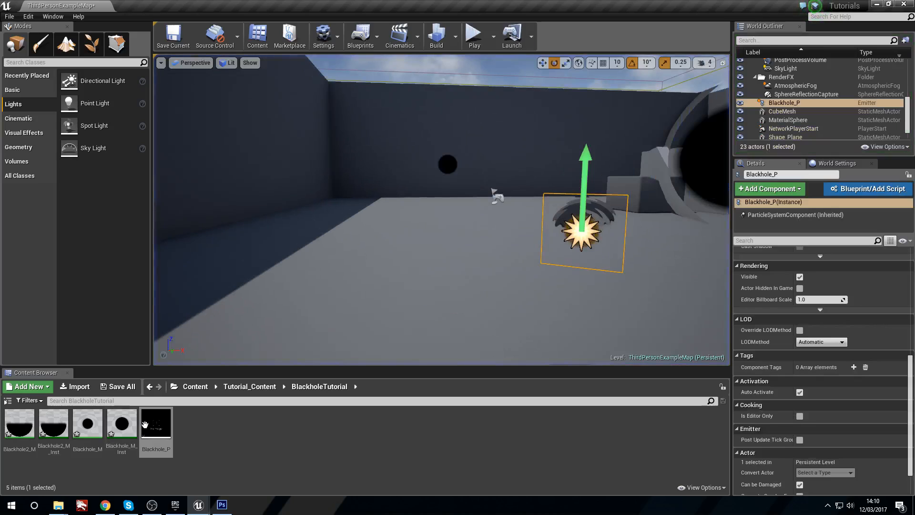
Step: Reopen Blackhole_P, enable Camera Facing in its Mesh Data module with the X Axis Facing : No Up option, and save
{"action": "double_click", "coordinate": [156, 424]}
{"action": "scroll", "coordinate": [369, 355], "scroll_direction": "down", "scroll_amount": 3}
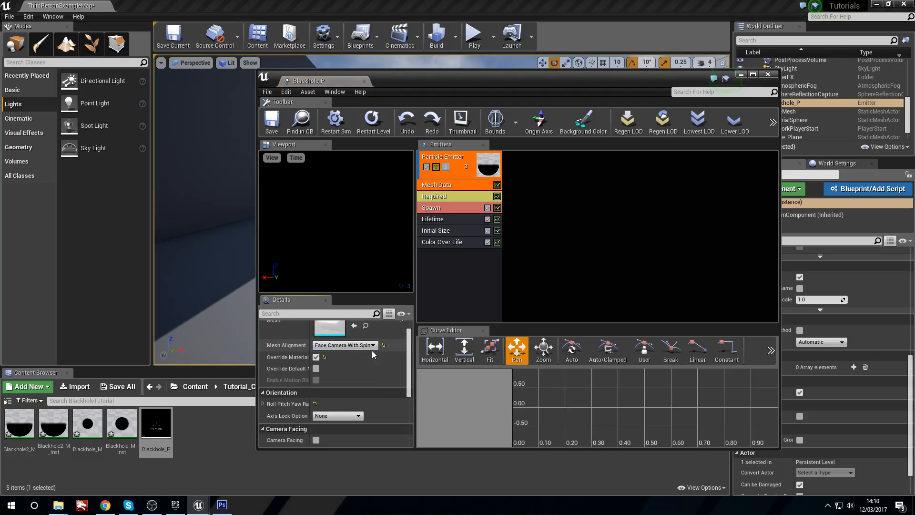
{"action": "left_click", "coordinate": [263, 373]}
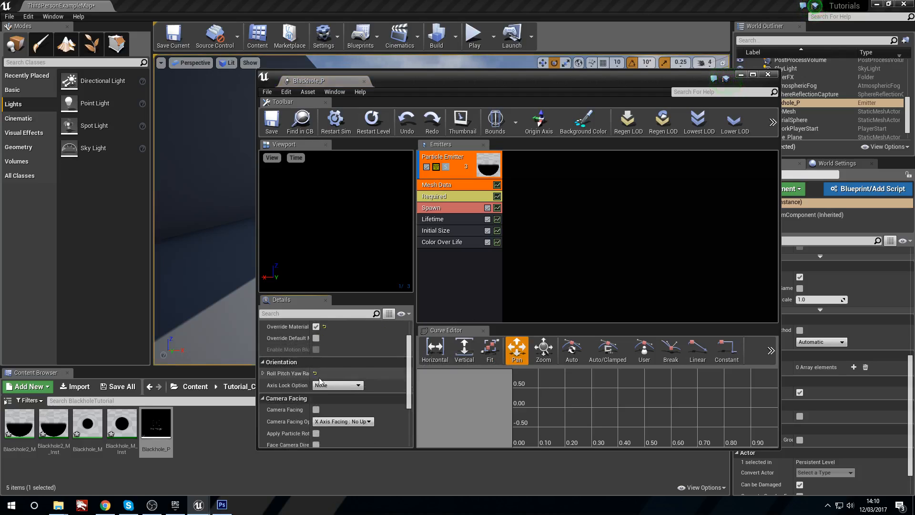
{"action": "left_click", "coordinate": [268, 383]}
{"action": "left_click", "coordinate": [264, 365]}
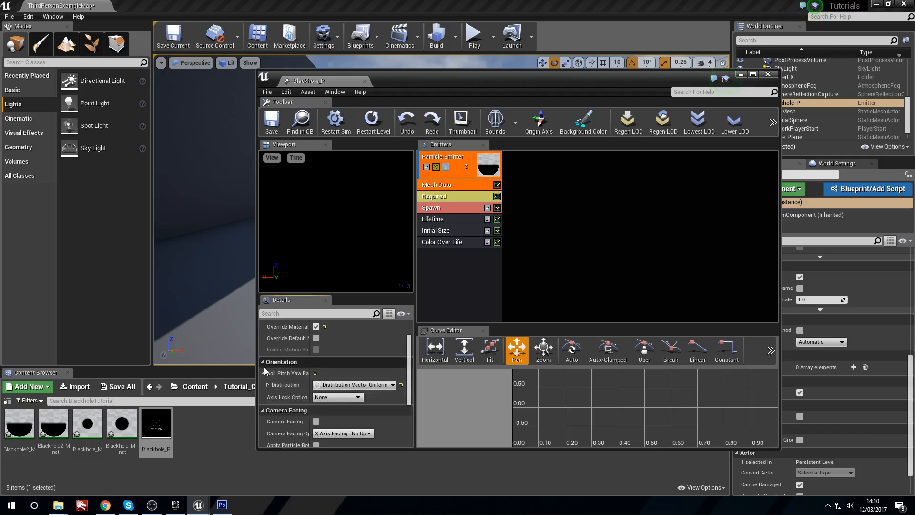
{"action": "left_click", "coordinate": [315, 385]}
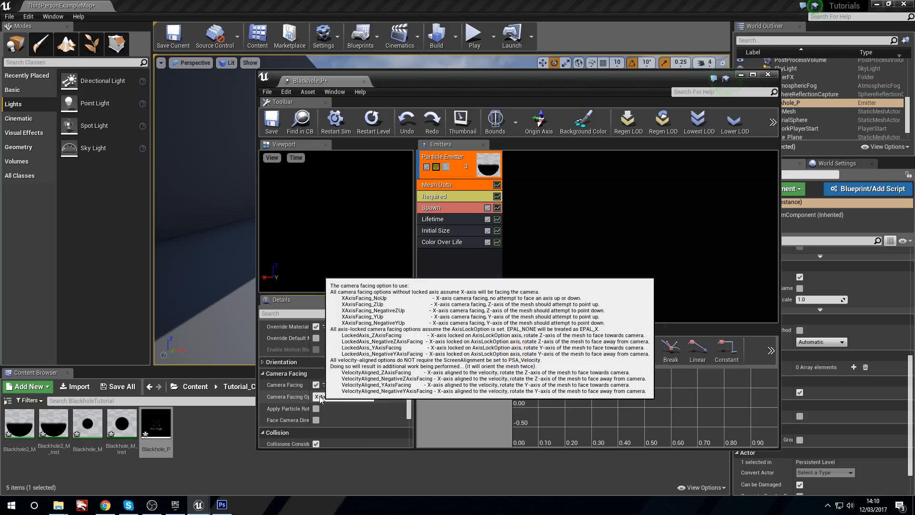
{"action": "left_click", "coordinate": [361, 397]}
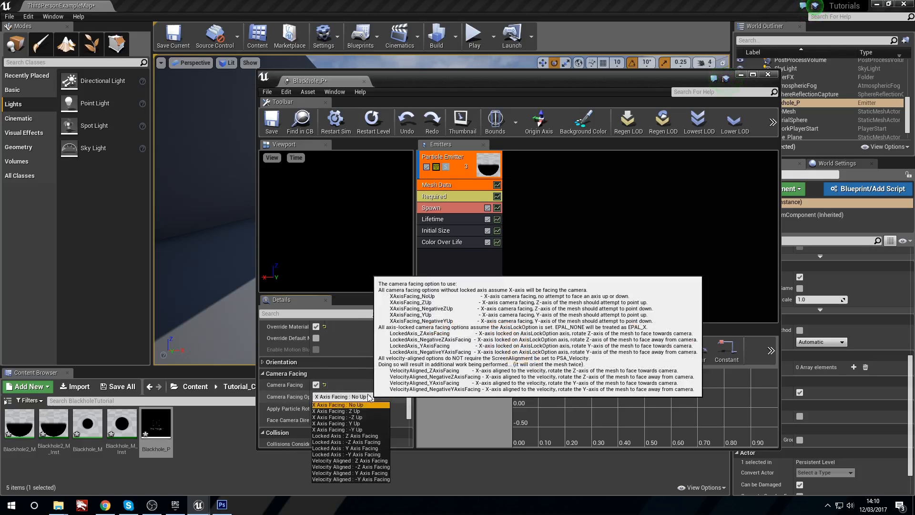
{"action": "left_click", "coordinate": [370, 398]}
{"action": "left_click", "coordinate": [269, 123]}
{"action": "left_click", "coordinate": [417, 51]}
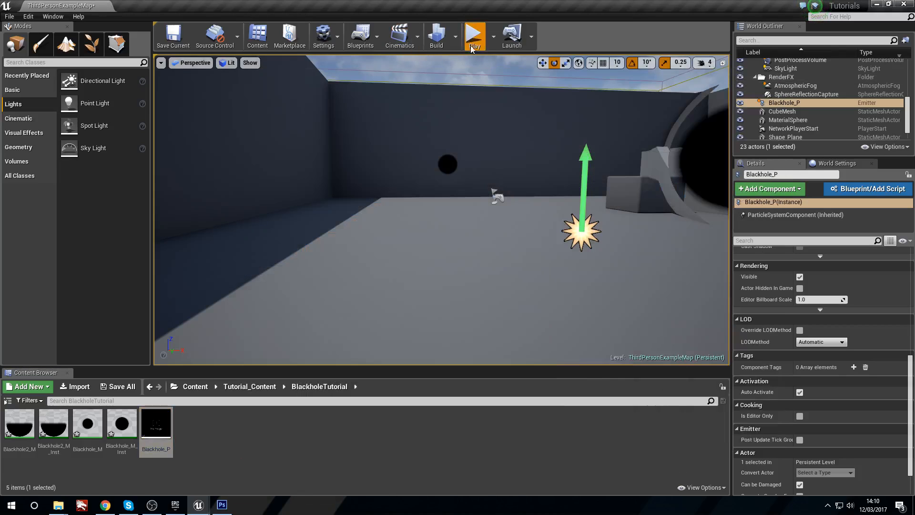
Step: Play the level and run around the black hole particle to check its orientation with Camera Facing enabled
{"action": "left_click", "coordinate": [472, 48]}
{"action": "key", "text": "w"}
{"action": "key", "text": "space"}
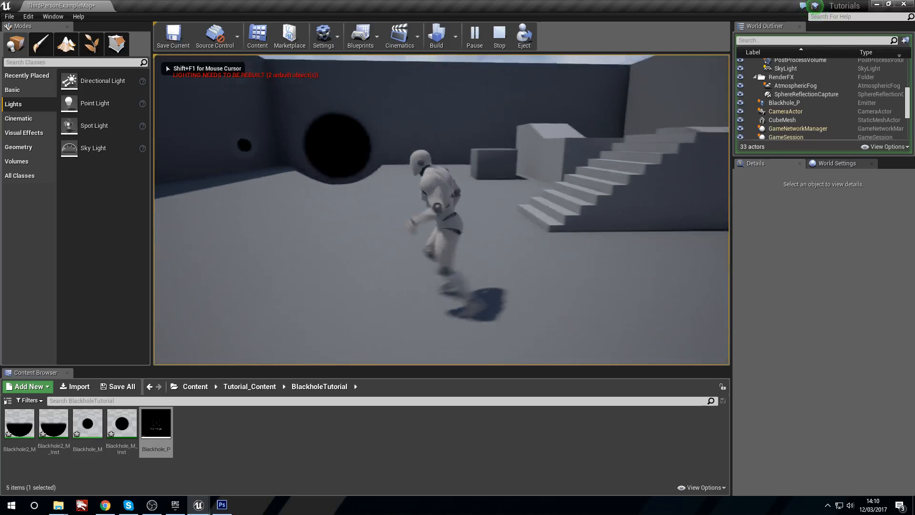
{"action": "key", "text": "a"}
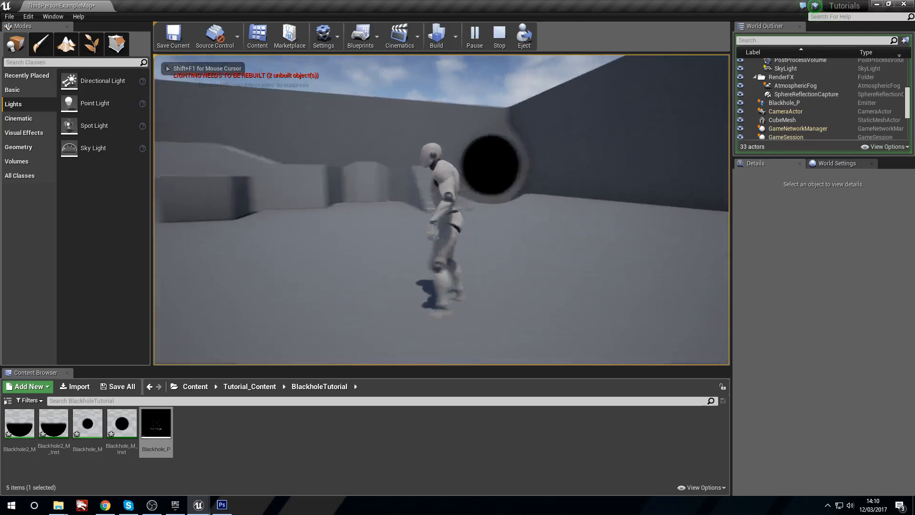
{"action": "key", "text": "d"}
{"action": "key", "text": "s"}
{"action": "key", "text": "d"}
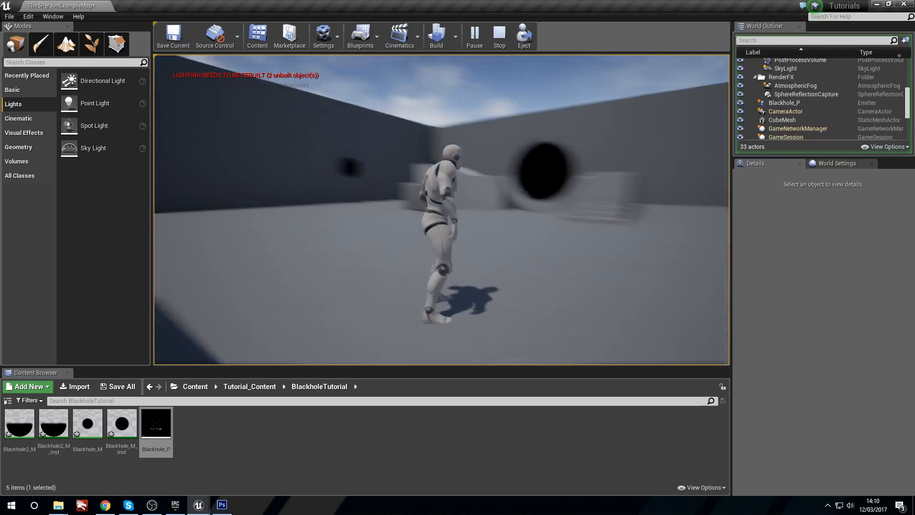
{"action": "key", "text": "Escape"}
Step: Set Blackhole_P's Camera Facing Option to Locked Axis : Y Axis Facing and save the particle system
{"action": "double_click", "coordinate": [156, 424]}
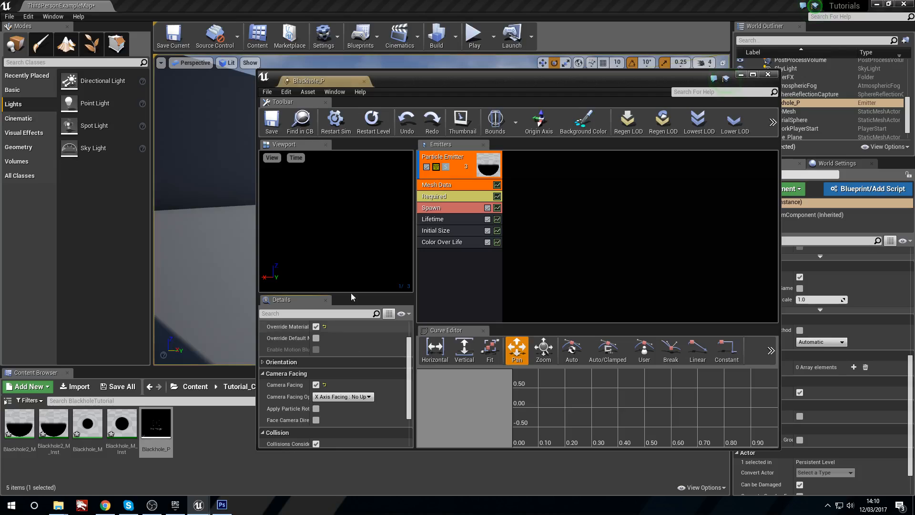
{"action": "left_click", "coordinate": [365, 400]}
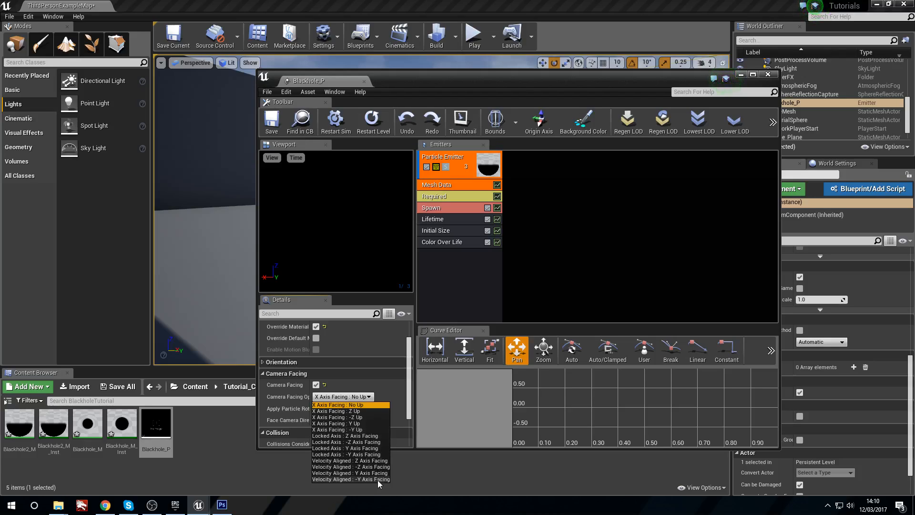
{"action": "left_click", "coordinate": [382, 448]}
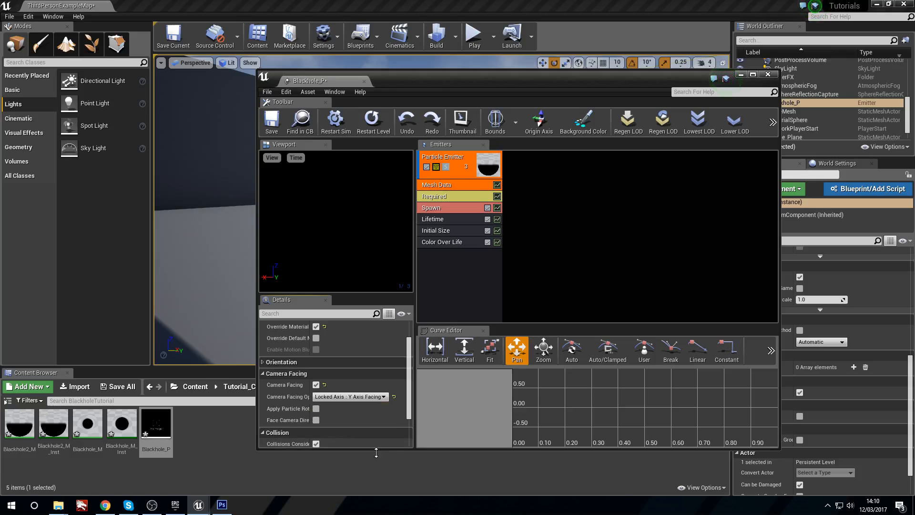
{"action": "left_click", "coordinate": [272, 123]}
{"action": "left_click", "coordinate": [741, 75]}
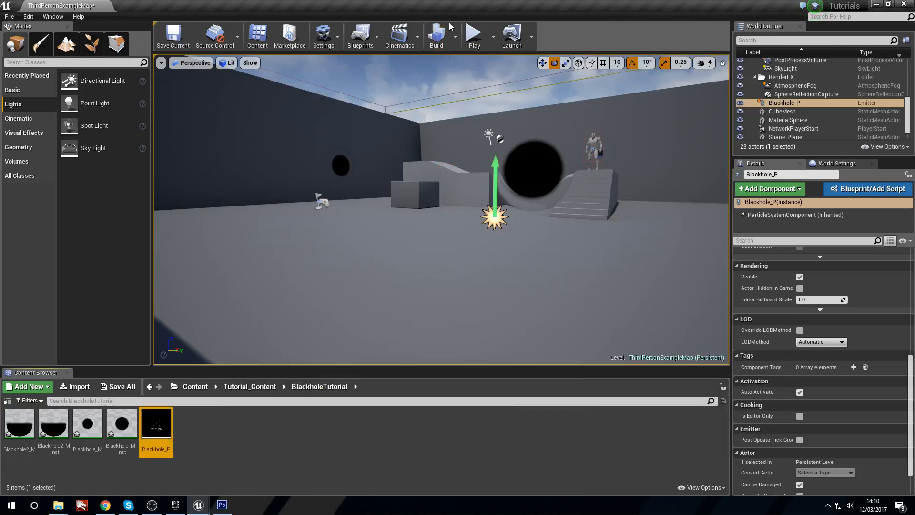
Step: Play-test the level and view Blackhole_P from several angles to examine the locked Y-axis facing
{"action": "key", "text": "w"}
{"action": "right_click_drag", "start_coordinate": [441, 210], "coordinate": [477, 217]}
{"action": "key", "text": "s"}
{"action": "left_click", "coordinate": [466, 47]}
{"action": "key", "text": "w"}
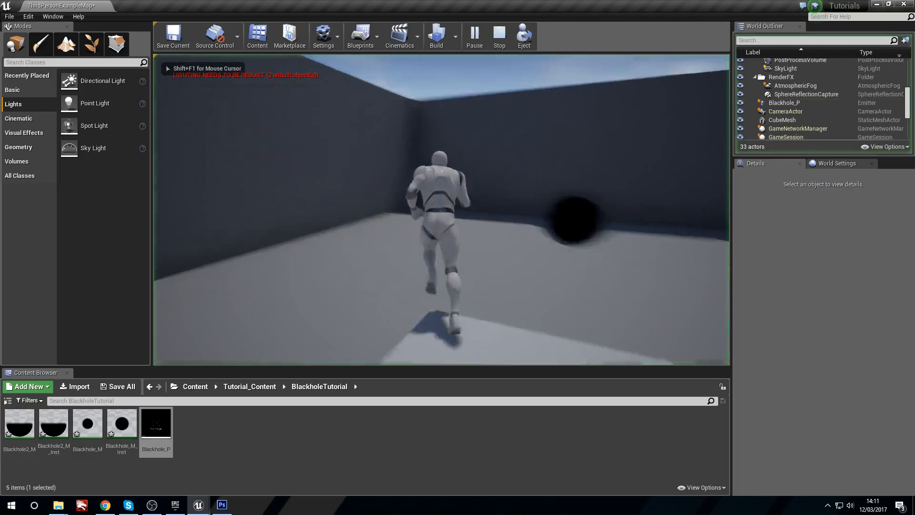
{"action": "key", "text": "a"}
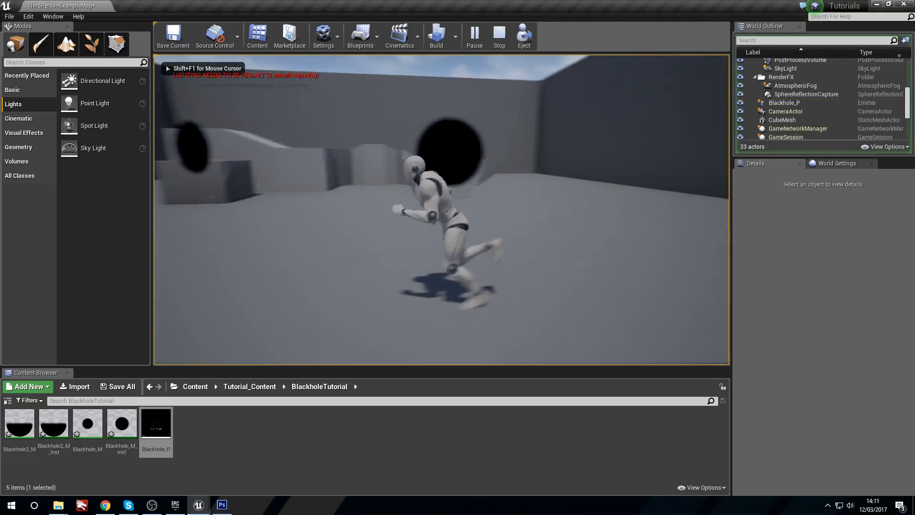
{"action": "key", "text": "w"}
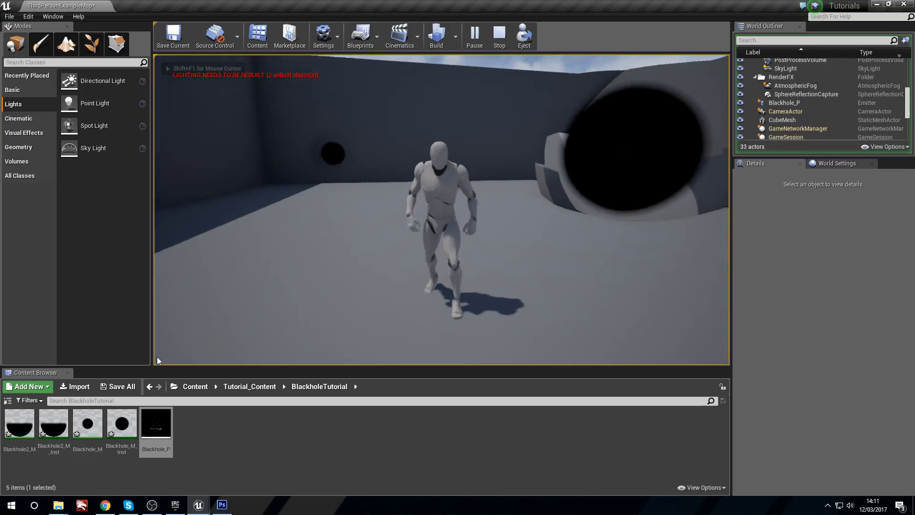
{"action": "key", "text": "Escape"}
{"action": "right_click_drag", "start_coordinate": [442, 210], "coordinate": [477, 248]}
{"action": "key", "text": "s"}
{"action": "key", "text": "w"}
{"action": "key", "text": "s"}
{"action": "key", "text": "d"}
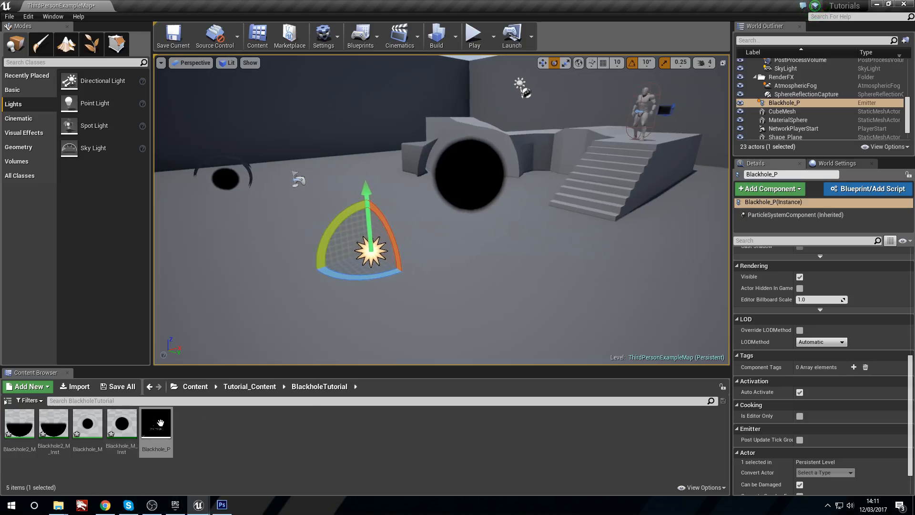
Step: Disable Camera Facing and enable Apply Particle Rotation in Blackhole_P's Mesh Data module, then save the particle system
{"action": "double_click", "coordinate": [160, 423]}
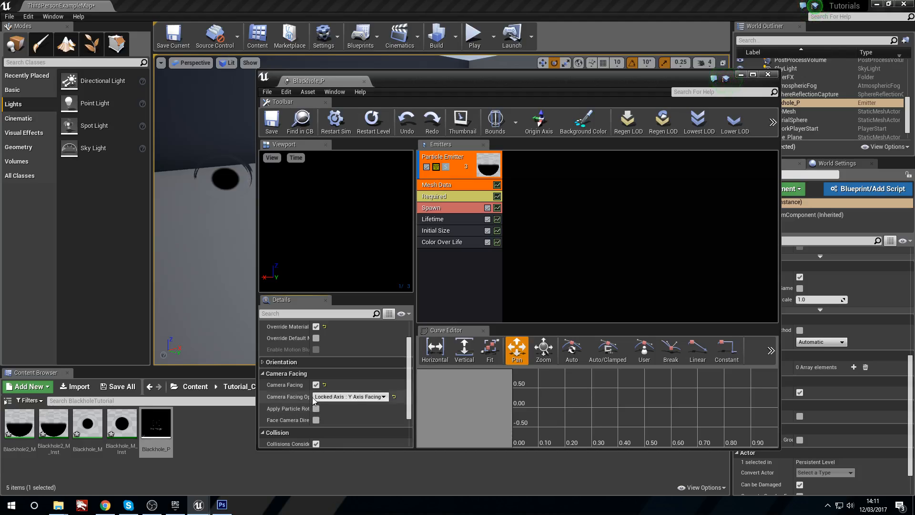
{"action": "left_click", "coordinate": [316, 384]}
{"action": "left_click", "coordinate": [316, 408]}
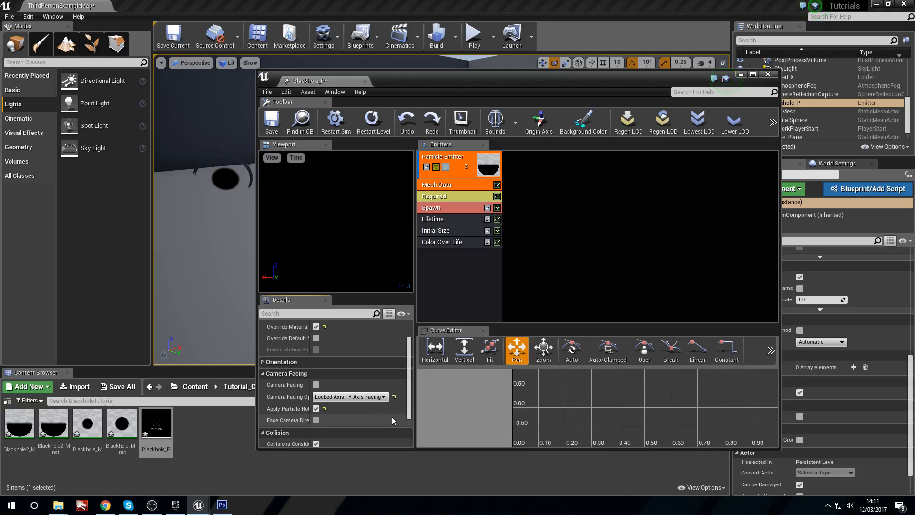
{"action": "left_click", "coordinate": [360, 396]}
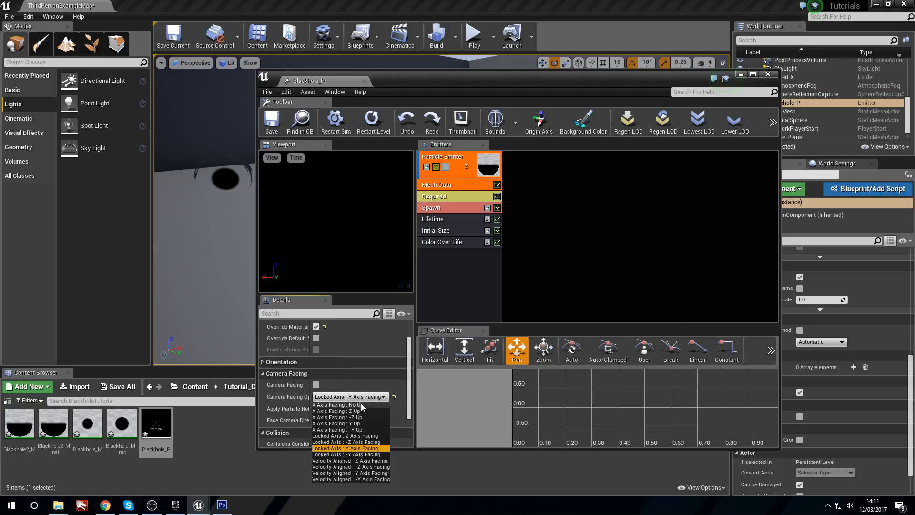
{"action": "left_click", "coordinate": [363, 396]}
{"action": "left_click", "coordinate": [272, 122]}
Step: Play the level and move around Blackhole_P to check its orientation with particle rotation applied
{"action": "left_click", "coordinate": [483, 34]}
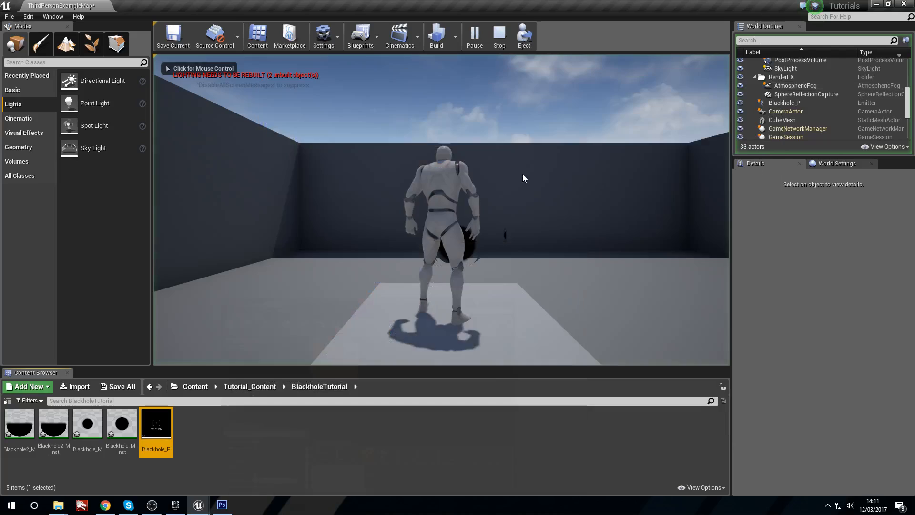
{"action": "key", "text": "d"}
{"action": "key", "text": "w"}
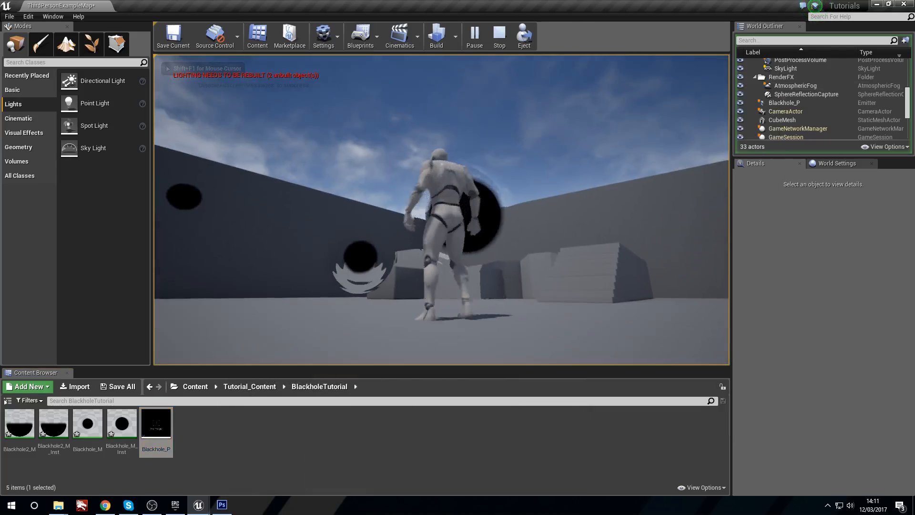
{"action": "key", "text": "a"}
{"action": "key", "text": "s"}
{"action": "key", "text": "w"}
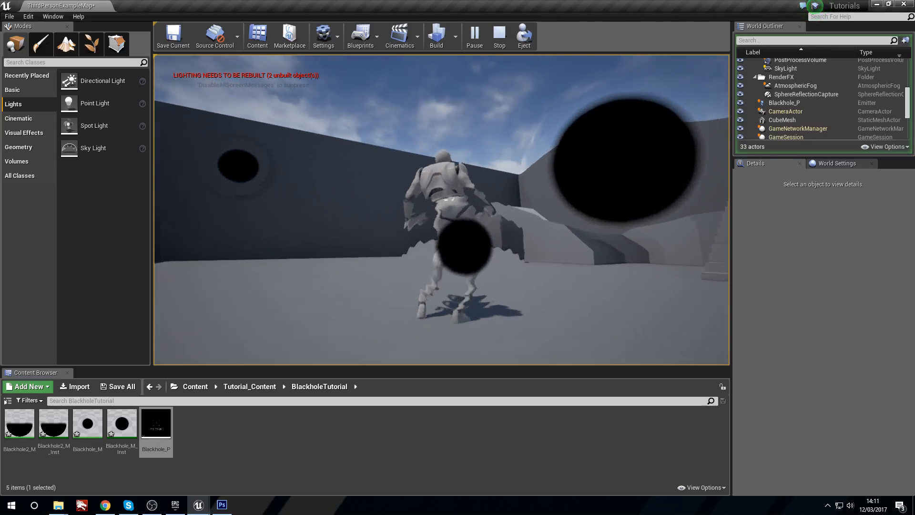
{"action": "key", "text": "Escape"}
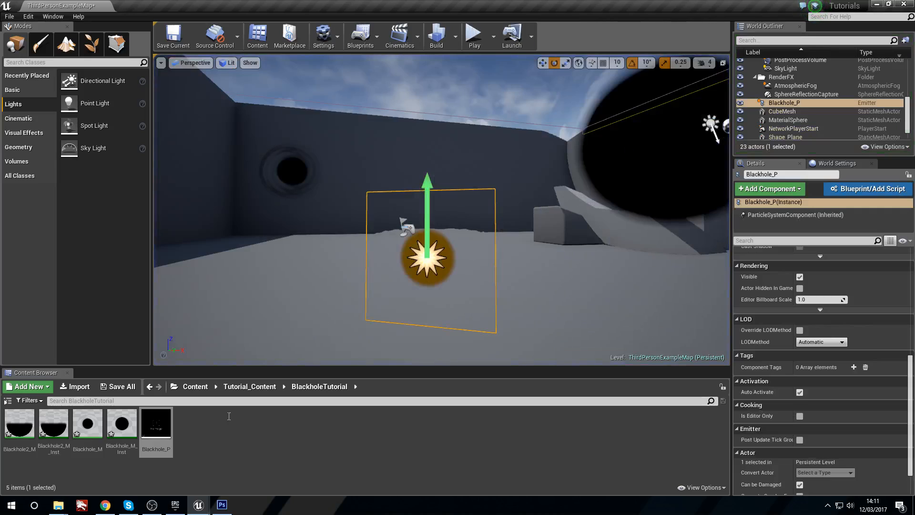
Step: Delete the Mesh Data module from Blackhole_P's emitter and restart the simulation while viewing the particle in the level
{"action": "double_click", "coordinate": [156, 426]}
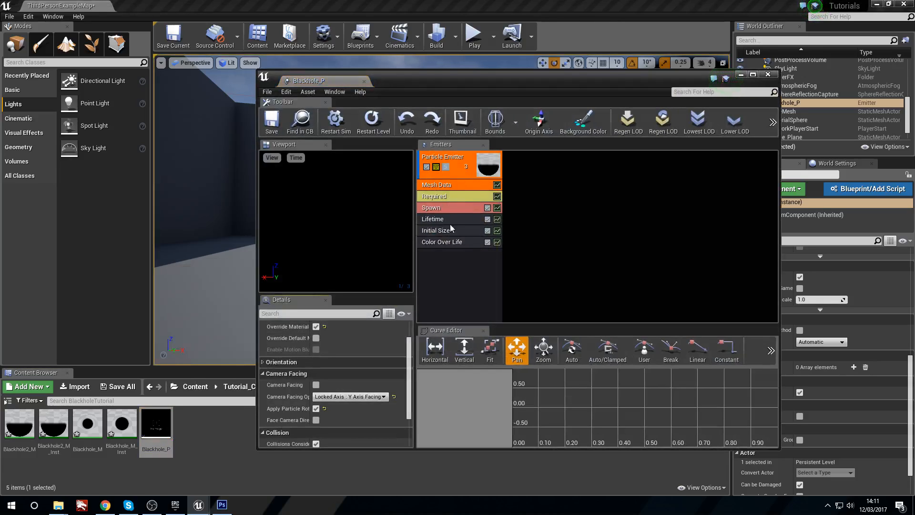
{"action": "right_click", "coordinate": [450, 184]}
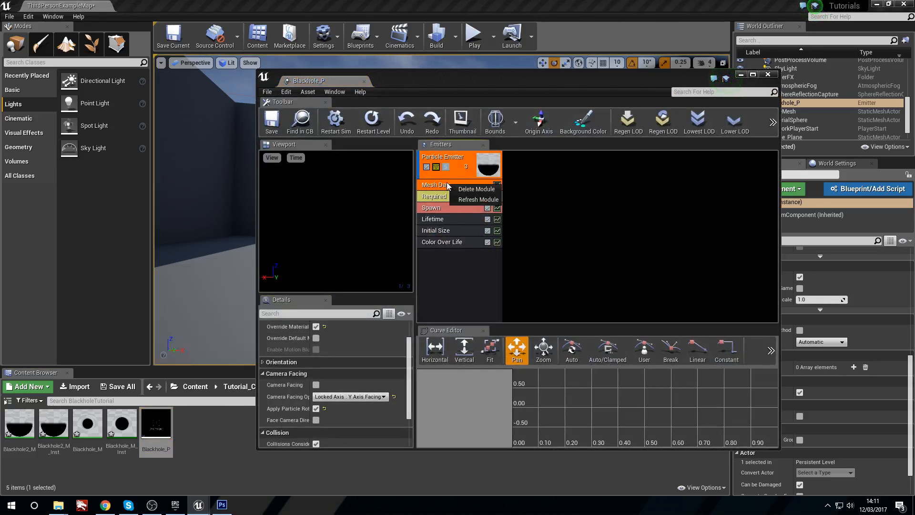
{"action": "left_click", "coordinate": [458, 189]}
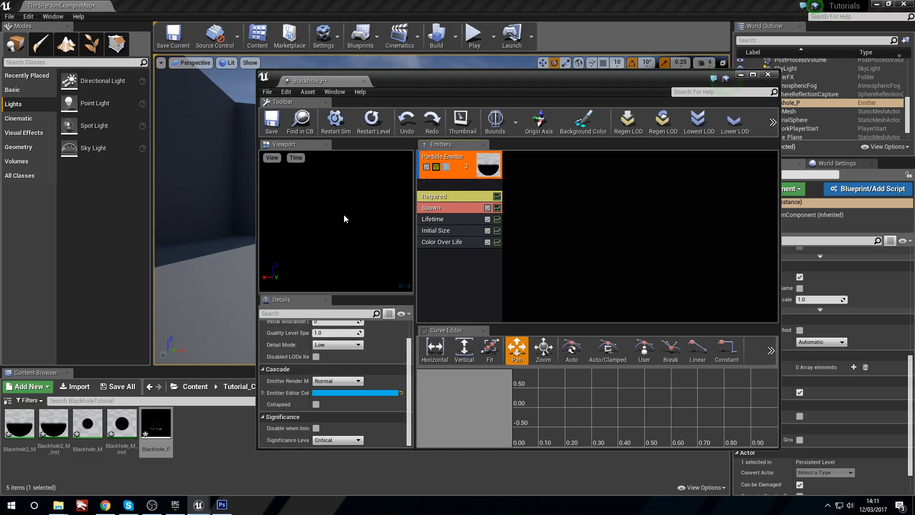
{"action": "left_click_drag", "start_coordinate": [468, 82], "coordinate": [817, 101]}
{"action": "right_click_drag", "start_coordinate": [501, 229], "coordinate": [419, 229]}
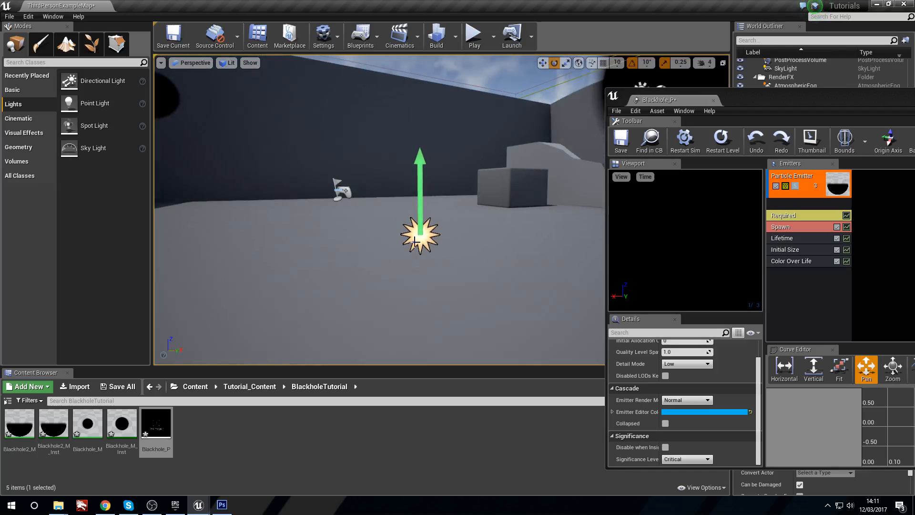
{"action": "right_click_drag", "start_coordinate": [459, 267], "coordinate": [470, 238]}
{"action": "left_click", "coordinate": [685, 143]}
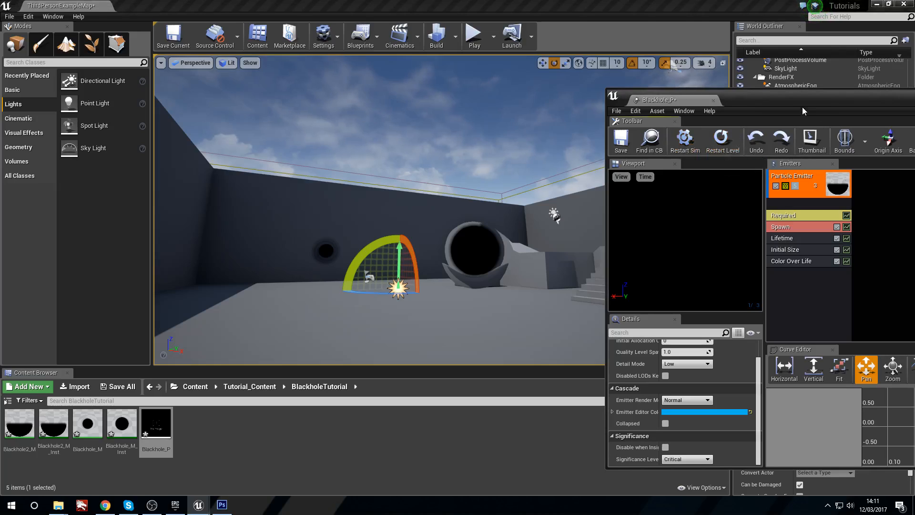
Step: Undo the deletion of the emitter's Mesh Data module
{"action": "left_click_drag", "start_coordinate": [742, 97], "coordinate": [558, 112]}
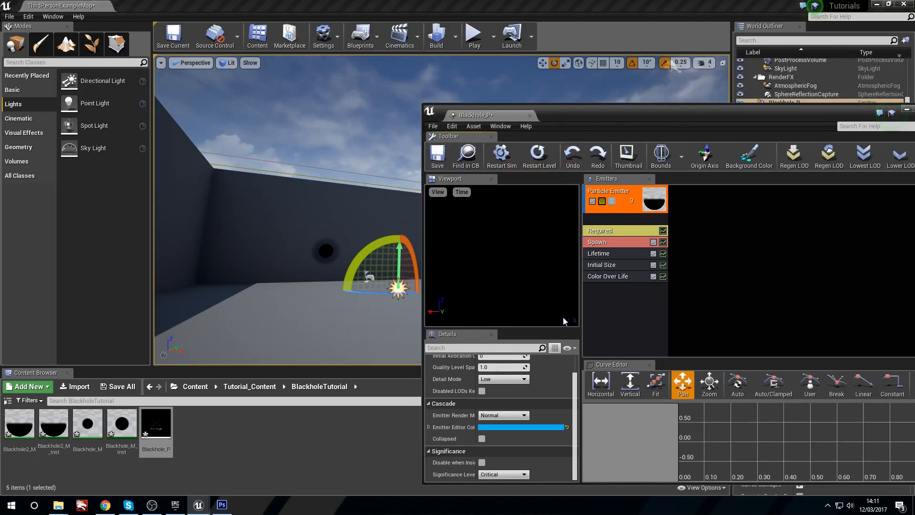
{"action": "scroll", "coordinate": [542, 391], "scroll_direction": "up", "scroll_amount": 2}
{"action": "left_click", "coordinate": [624, 231]}
{"action": "left_click", "coordinate": [623, 318]}
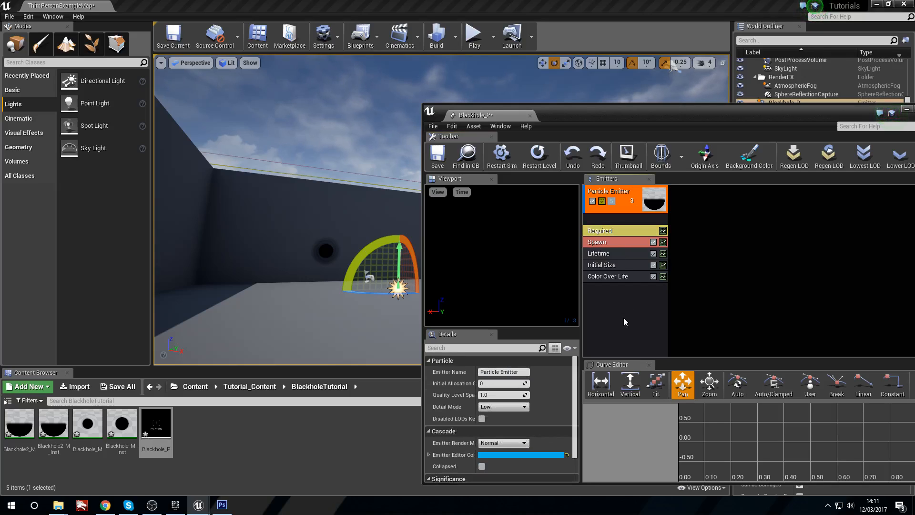
{"action": "key", "text": "ctrl+z"}
Step: Try to add a GPU Sprites type data module to the emitter
{"action": "right_click", "coordinate": [624, 317]}
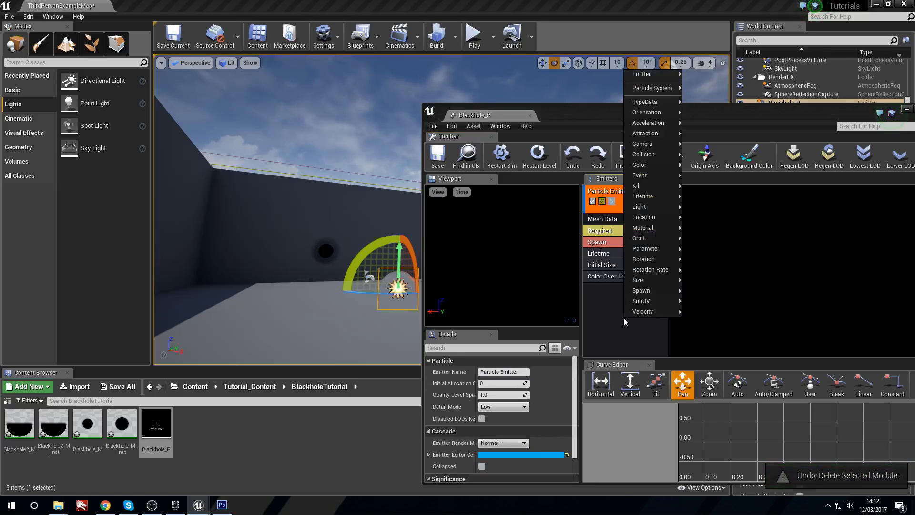
{"action": "mouse_move", "coordinate": [663, 102]}
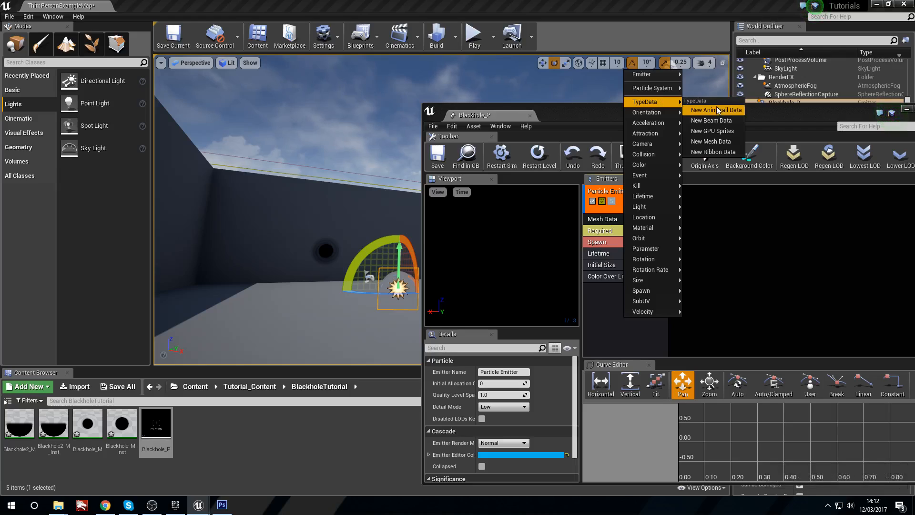
{"action": "left_click", "coordinate": [733, 131]}
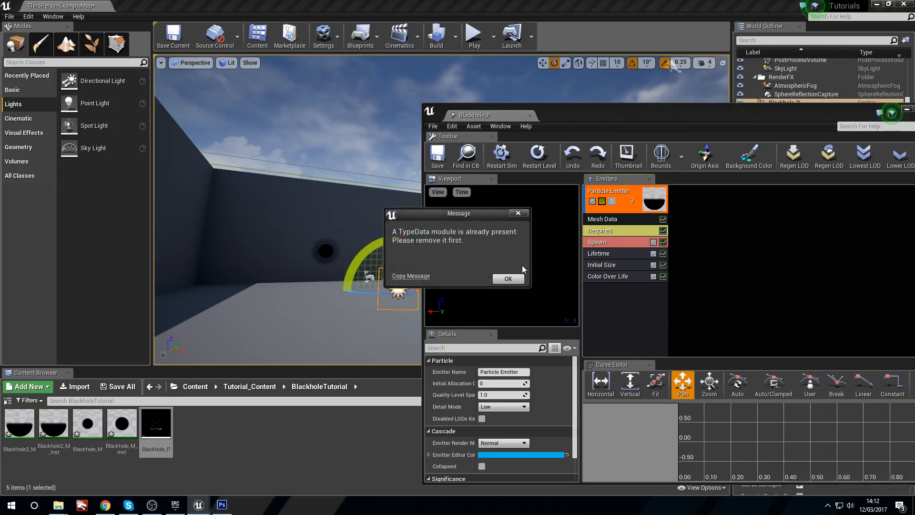
{"action": "left_click", "coordinate": [509, 278]}
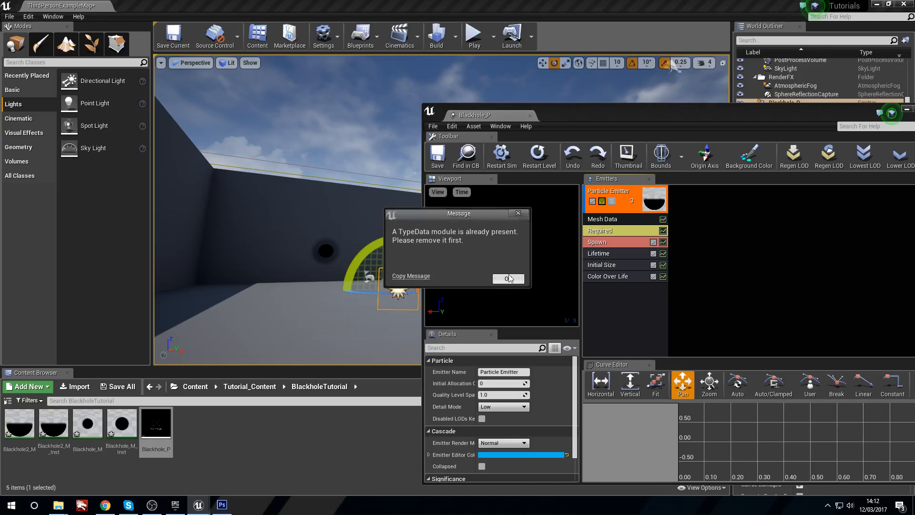
Step: Replace the Mesh Data module on Blackhole_P's emitter with a GPU Sprites type data module and view the particle in the level
{"action": "left_click", "coordinate": [611, 223]}
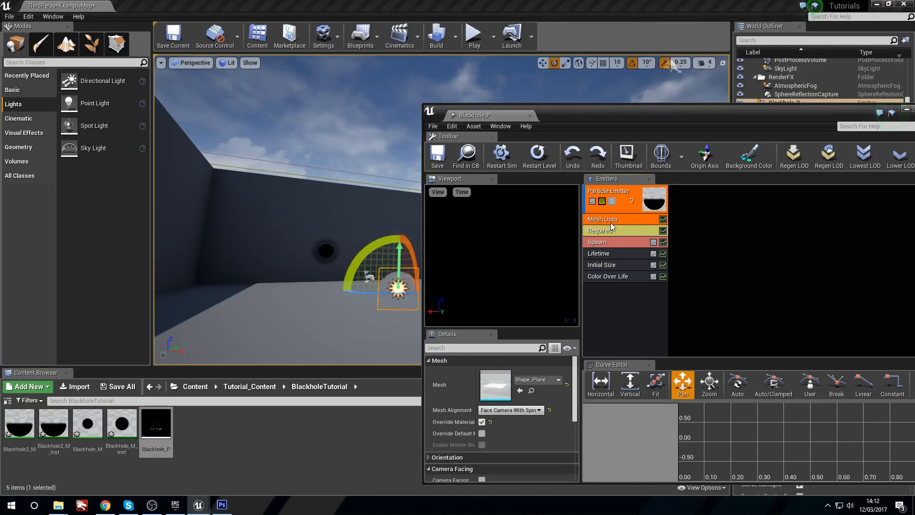
{"action": "key", "text": "Delete"}
{"action": "right_click", "coordinate": [607, 311]}
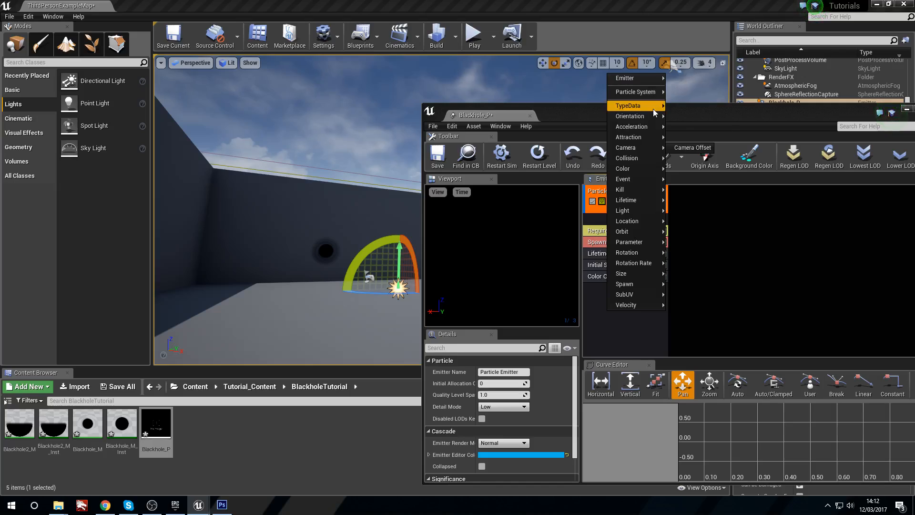
{"action": "left_click", "coordinate": [709, 139]}
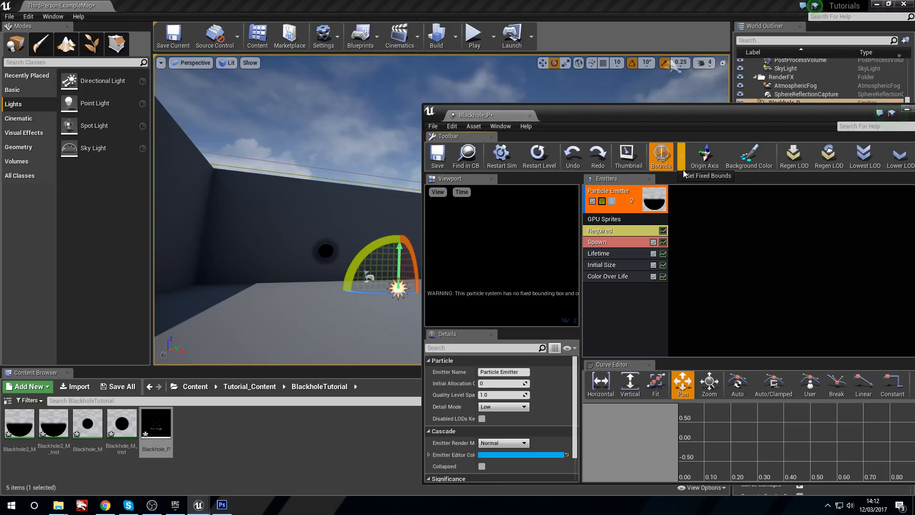
{"action": "right_click_drag", "start_coordinate": [333, 191], "coordinate": [391, 203]}
{"action": "right_click_drag", "start_coordinate": [296, 242], "coordinate": [271, 245]}
{"action": "key", "text": "w"}
Step: Check the emitter's Spawn settings and set the Initial Size maximum and minimum to 20 on all axes
{"action": "left_click", "coordinate": [602, 242]}
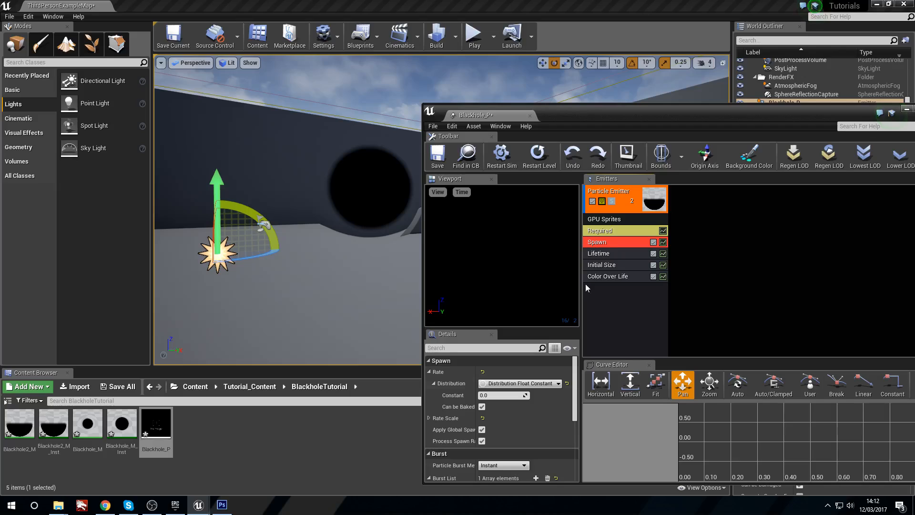
{"action": "scroll", "coordinate": [527, 419], "scroll_direction": "up", "scroll_amount": 2}
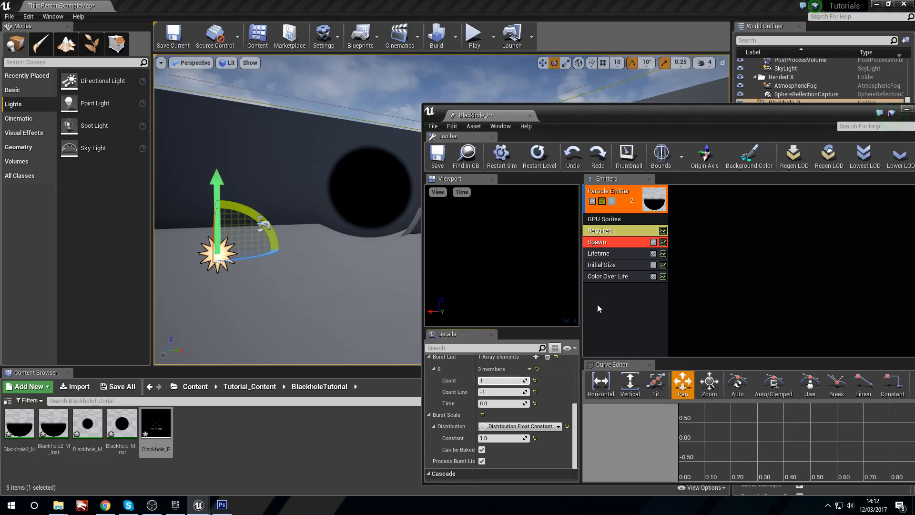
{"action": "left_click", "coordinate": [600, 254]}
{"action": "left_click", "coordinate": [605, 266]}
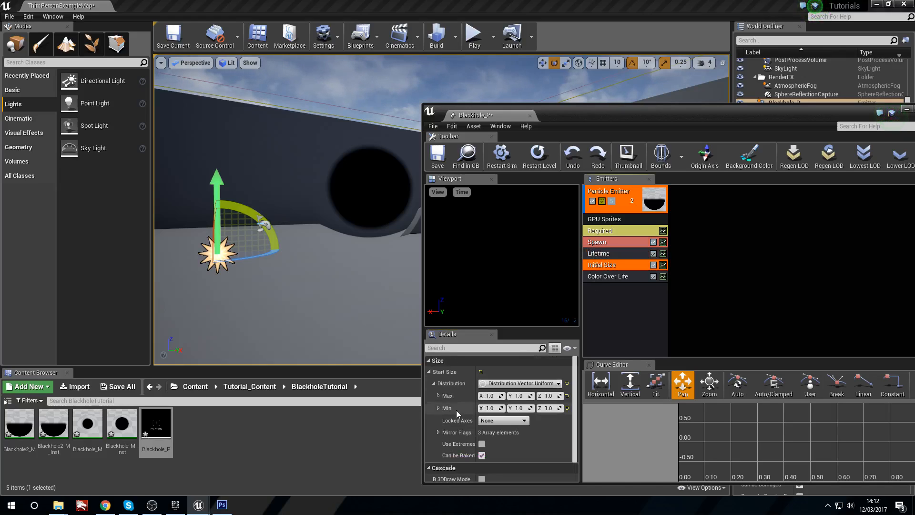
{"action": "right_click_drag", "start_coordinate": [353, 286], "coordinate": [329, 289]}
{"action": "left_click", "coordinate": [488, 393]}
{"action": "type", "text": "20"}
{"action": "key", "text": "Tab"}
{"action": "type", "text": "20"}
{"action": "key", "text": "Tab"}
{"action": "type", "text": "20"}
{"action": "key", "text": "Tab"}
{"action": "type", "text": "20"}
{"action": "key", "text": "Tab"}
{"action": "type", "text": "20"}
{"action": "key", "text": "Tab"}
{"action": "type", "text": "20"}
{"action": "key", "text": "Return"}
{"action": "right_click_drag", "start_coordinate": [298, 271], "coordinate": [316, 275]}
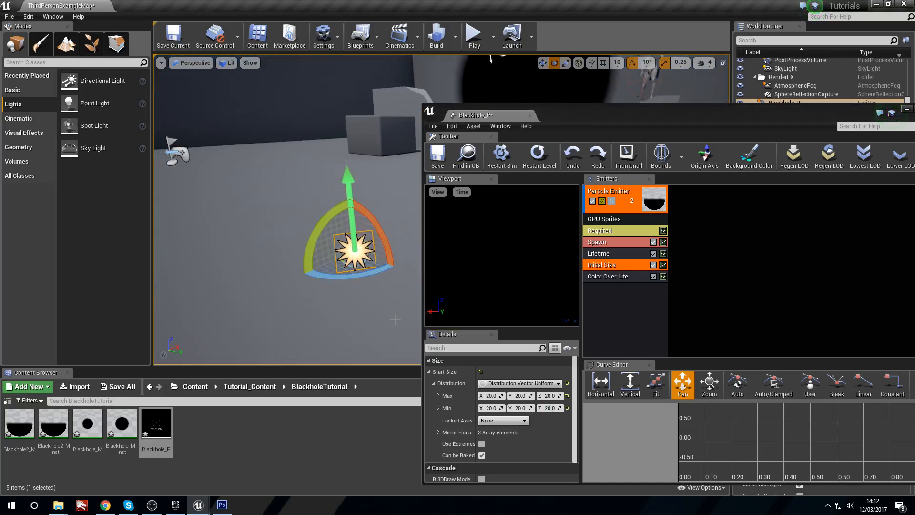
Step: Set the Initial Size maximum and minimum to 100 on all axes and view the particle in the level
{"action": "mouse_move", "coordinate": [366, 256]}
{"action": "right_mouse_down"}
{"action": "mouse_move", "coordinate": [309, 257]}
{"action": "mouse_move", "coordinate": [378, 261]}
{"action": "right_mouse_up"}
{"action": "left_click", "coordinate": [490, 396]}
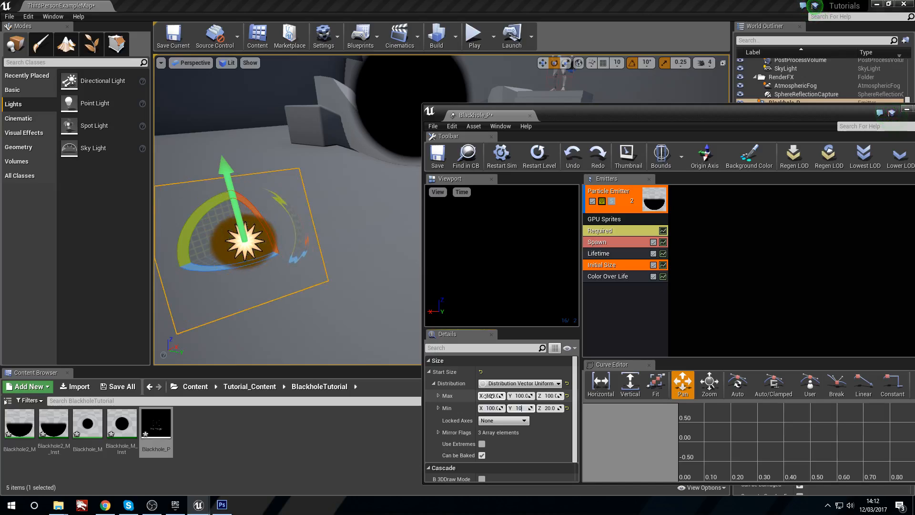
{"action": "right_click_drag", "start_coordinate": [248, 286], "coordinate": [188, 129]}
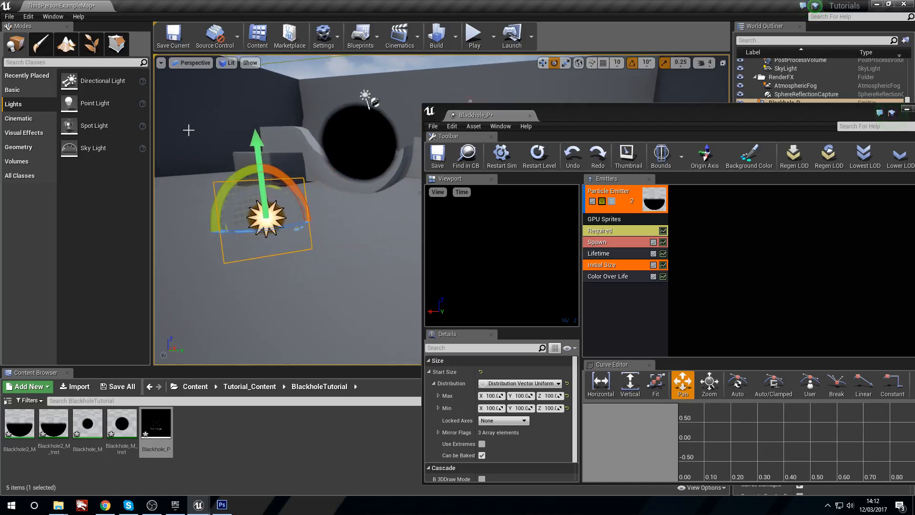
{"action": "left_click_drag", "start_coordinate": [267, 177], "coordinate": [256, 148]}
{"action": "mouse_move", "coordinate": [305, 138]}
{"action": "right_mouse_down"}
{"action": "mouse_move", "coordinate": [291, 141]}
{"action": "mouse_move", "coordinate": [305, 145]}
{"action": "right_mouse_up"}
Step: Close the particle editor and play the level, moving around Blackhole_P to check how the GPU sprite faces the camera
{"action": "left_click_drag", "start_coordinate": [756, 112], "coordinate": [519, 134]}
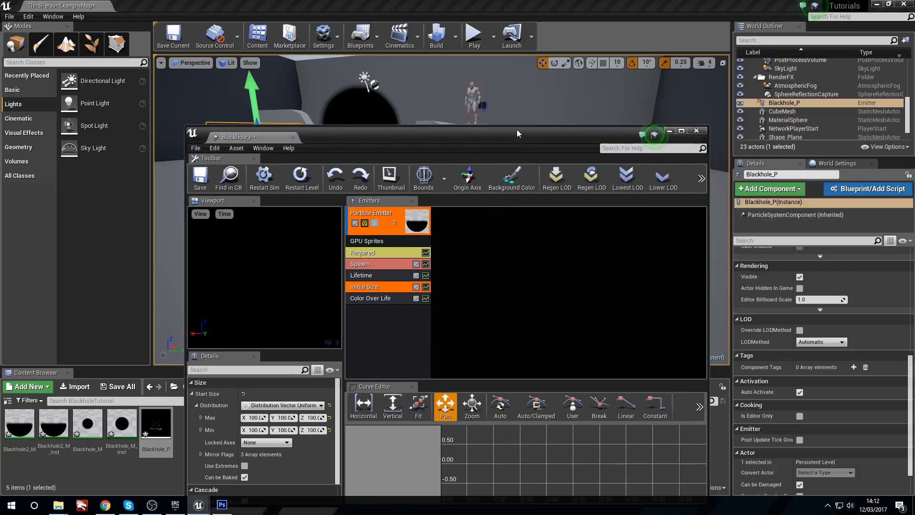
{"action": "left_click", "coordinate": [702, 132]}
{"action": "left_click", "coordinate": [473, 36]}
{"action": "key", "text": "w"}
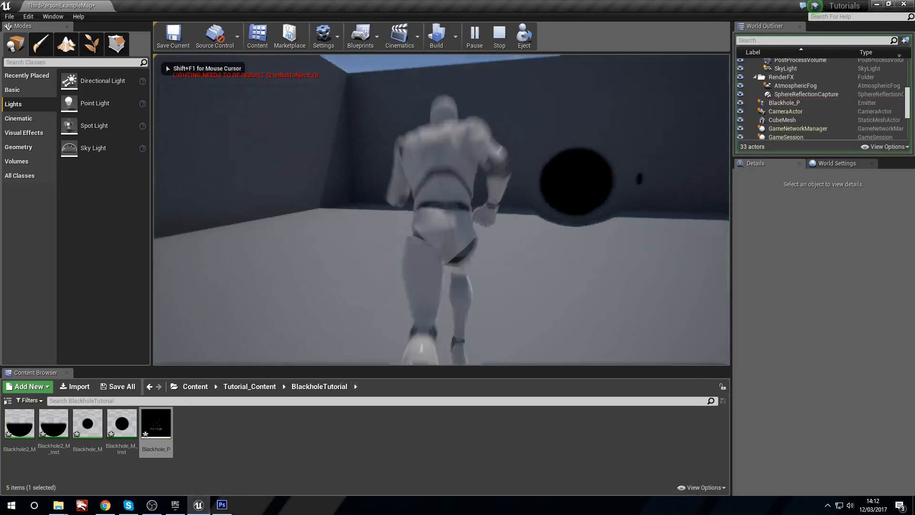
{"action": "key", "text": "a"}
{"action": "key", "text": "w"}
{"action": "key", "text": "a"}
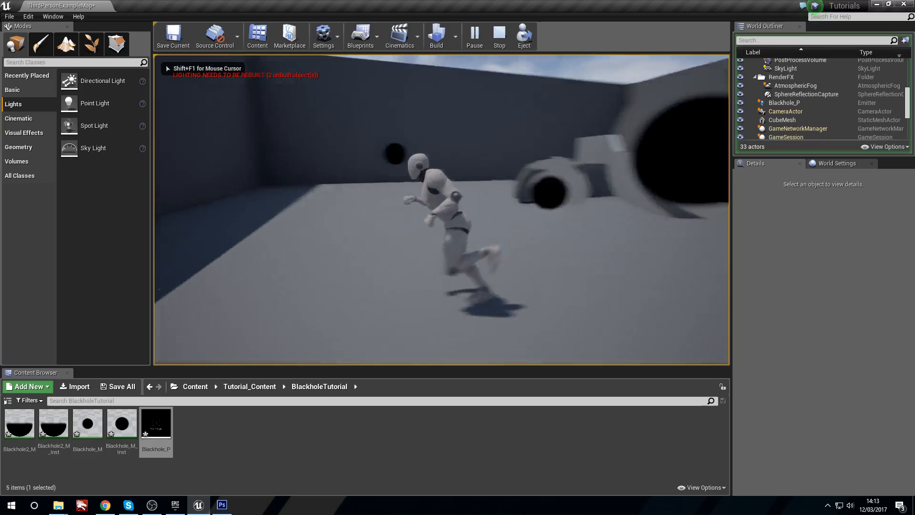
{"action": "key", "text": "w"}
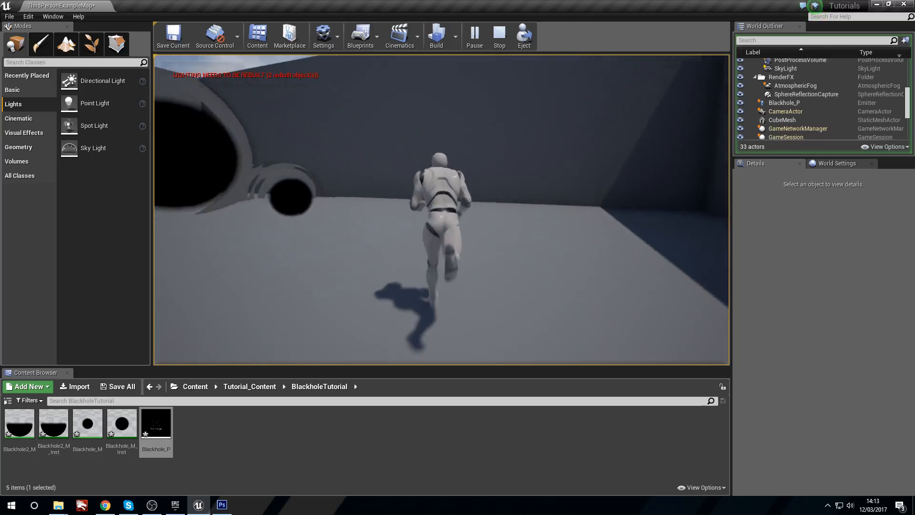
{"action": "key", "text": "w"}
{"action": "key", "text": "a"}
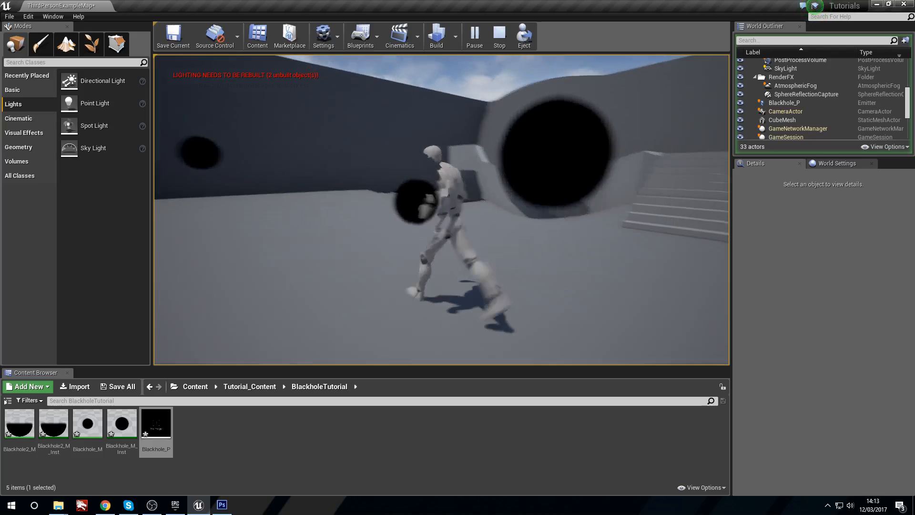
{"action": "key", "text": "s"}
{"action": "key", "text": "a"}
{"action": "key", "text": "w"}
{"action": "key", "text": "s"}
{"action": "key", "text": "d"}
{"action": "key", "text": "w"}
{"action": "key", "text": "d"}
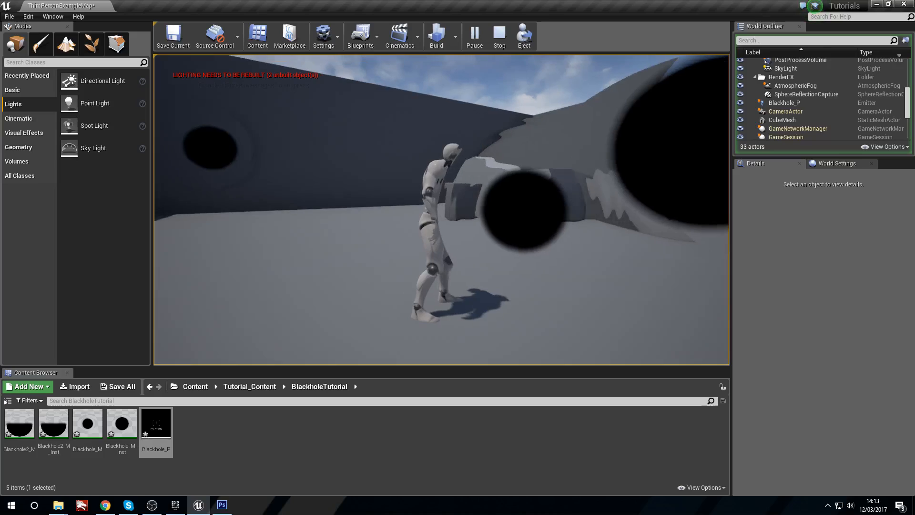
{"action": "key", "text": "s"}
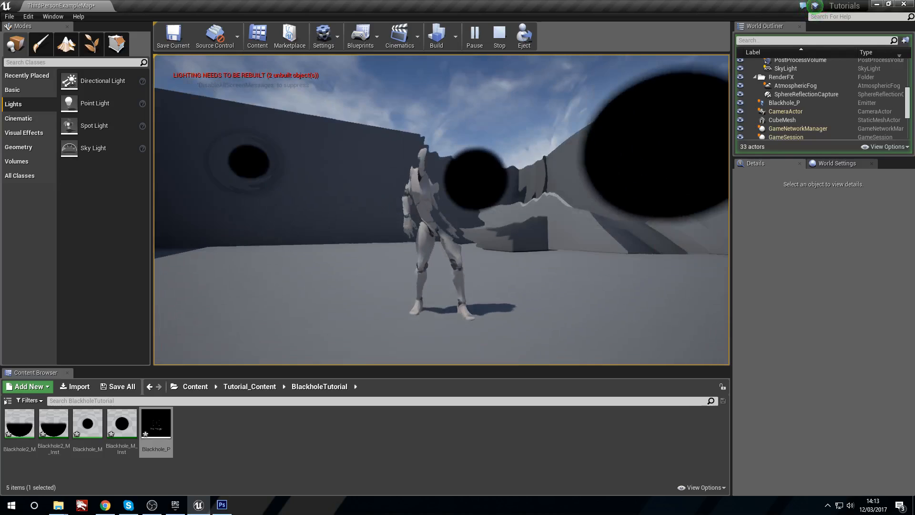
{"action": "key", "text": "w"}
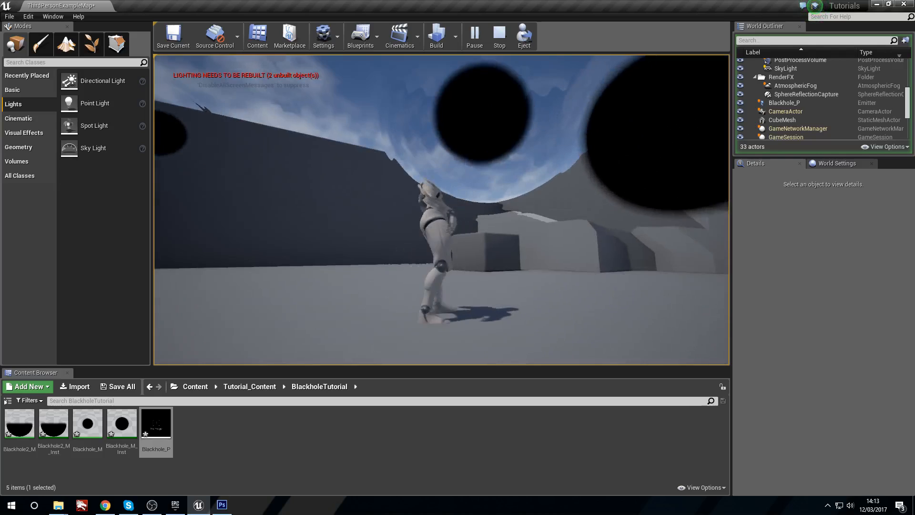
{"action": "key", "text": "Escape"}
Step: Delete the GPU Sprites module from Blackhole_P's emitter, save the particle system and close its editor
{"action": "key", "text": "f"}
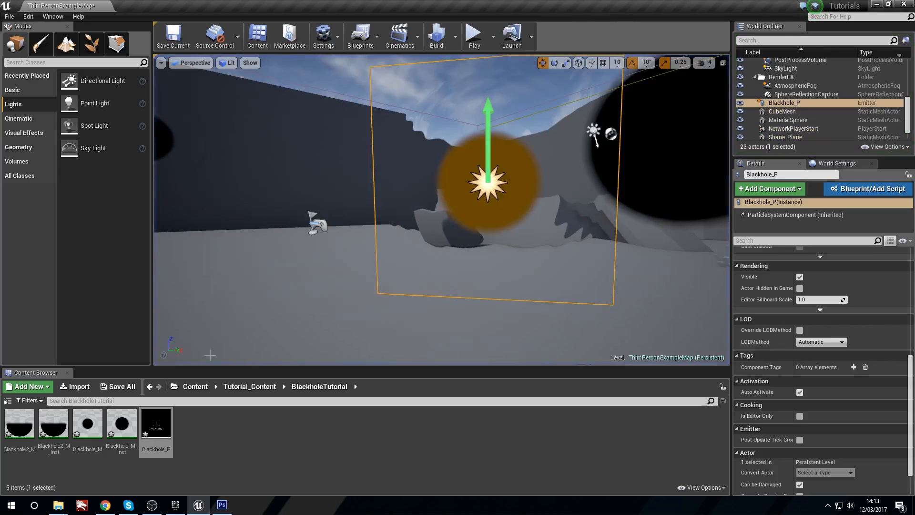
{"action": "double_click", "coordinate": [156, 424]}
{"action": "left_click_drag", "start_coordinate": [400, 141], "coordinate": [723, 101]}
{"action": "left_click", "coordinate": [699, 204]}
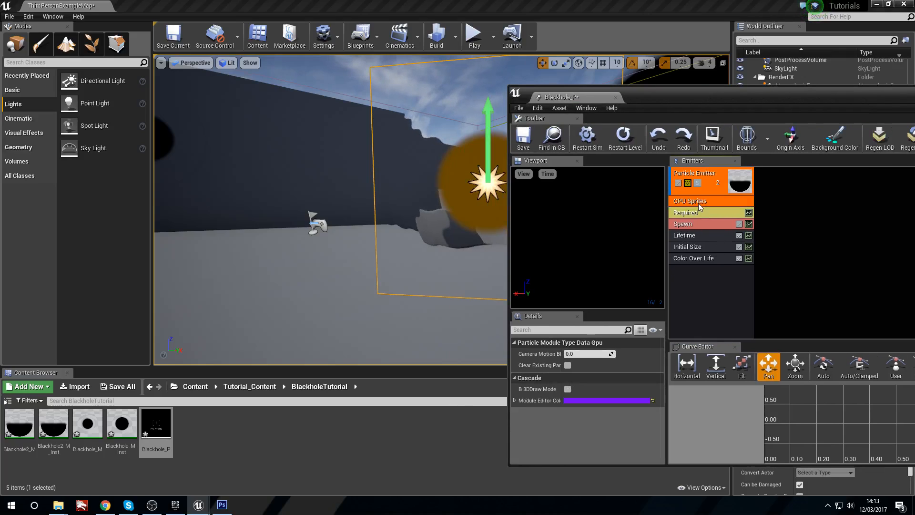
{"action": "key", "text": "Delete"}
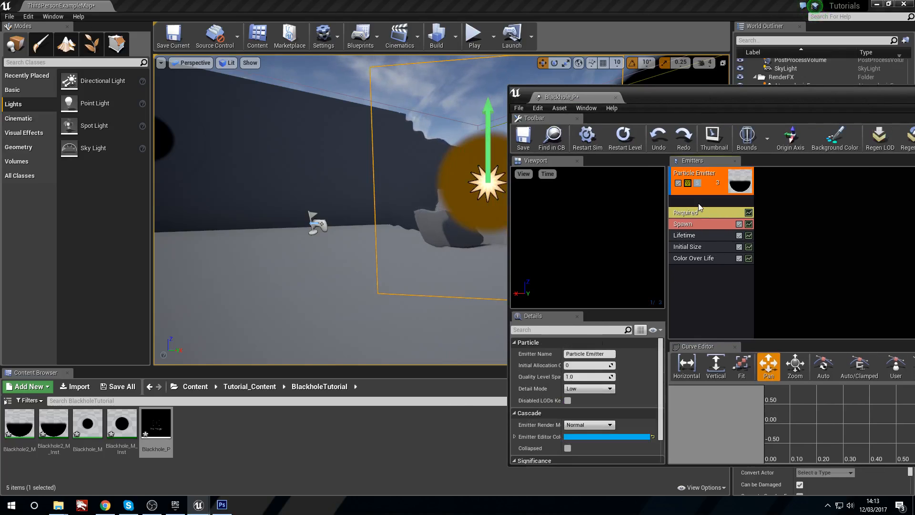
{"action": "left_click", "coordinate": [524, 138]}
{"action": "left_click_drag", "start_coordinate": [774, 105], "coordinate": [405, 160]}
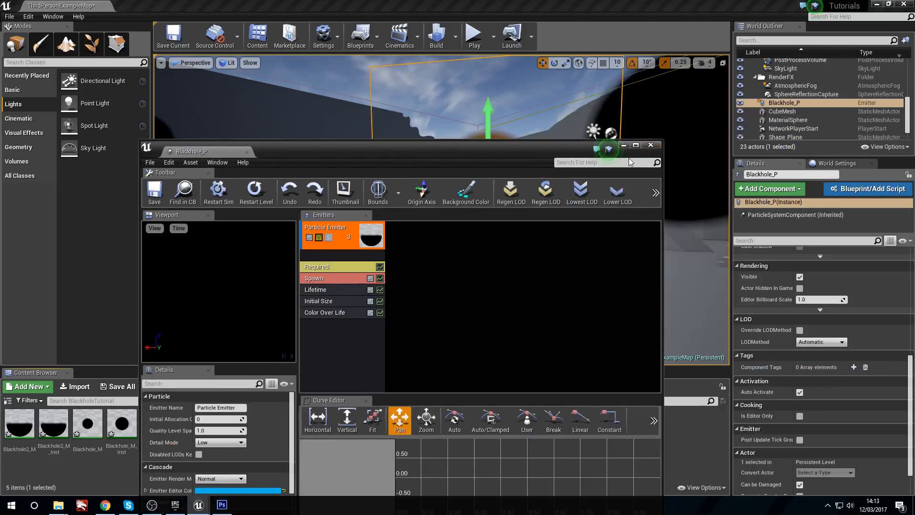
{"action": "left_click", "coordinate": [652, 146]}
Step: Play the level and circle the black holes to check Blackhole_P's orientation without a type data module, then stop playing
{"action": "left_click", "coordinate": [473, 36]}
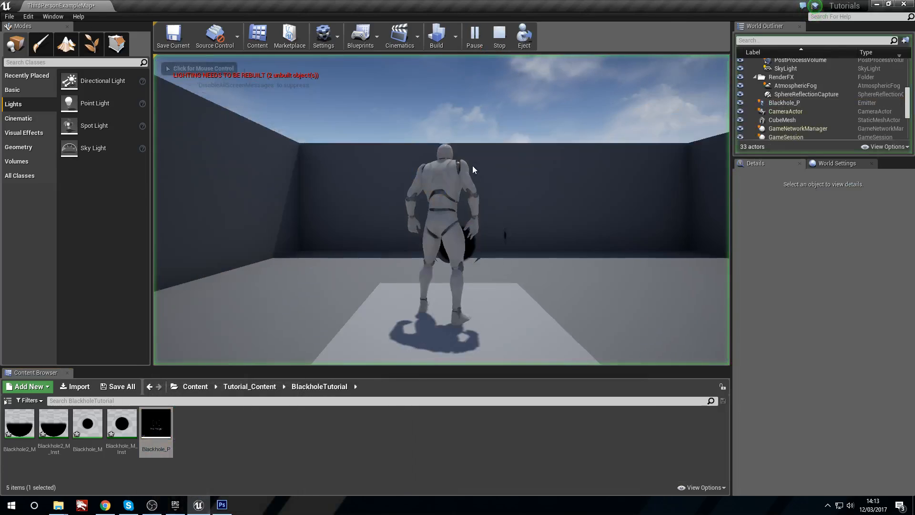
{"action": "key", "text": "w"}
{"action": "key", "text": "space"}
{"action": "key", "text": "w"}
{"action": "key", "text": "d"}
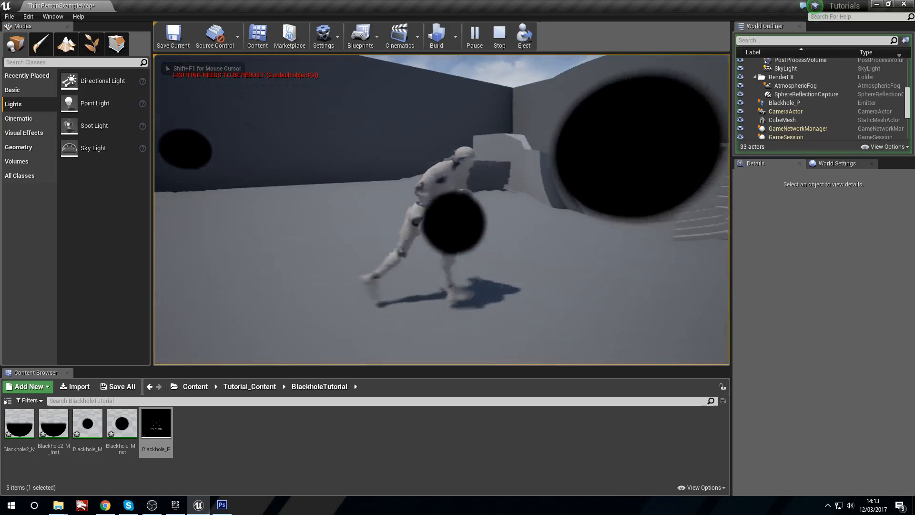
{"action": "key", "text": "s"}
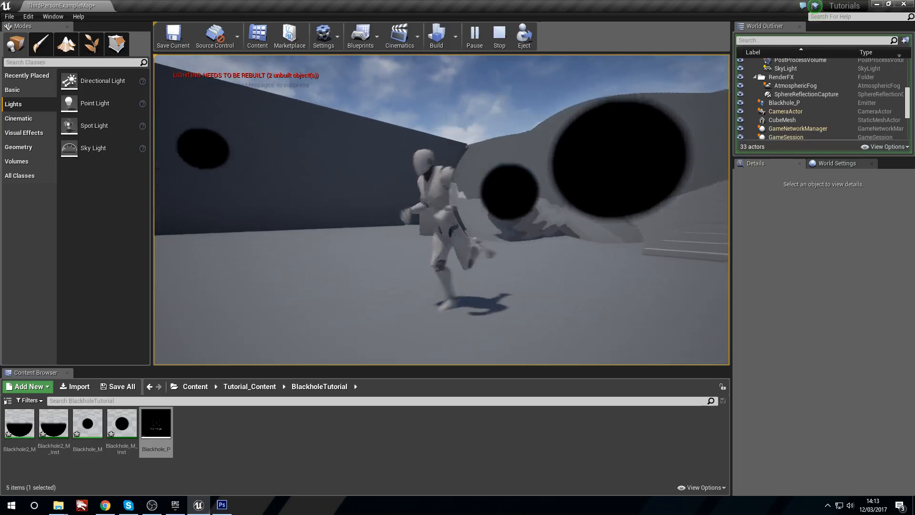
{"action": "key", "text": "w"}
{"action": "key", "text": "d"}
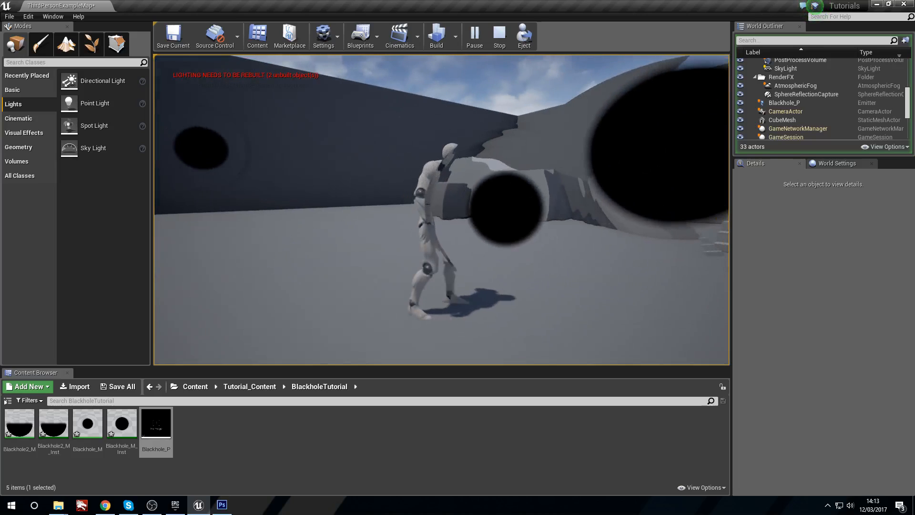
{"action": "key", "text": "w"}
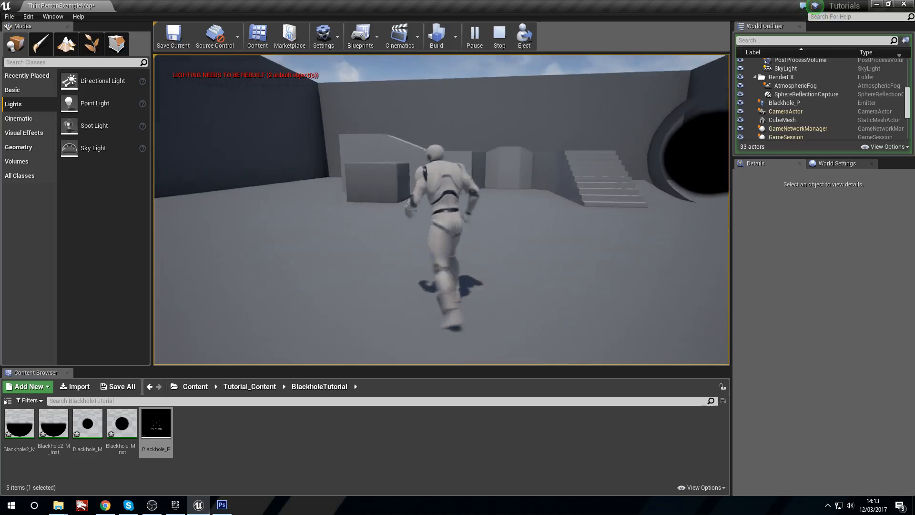
{"action": "key", "text": "s"}
{"action": "key", "text": "d"}
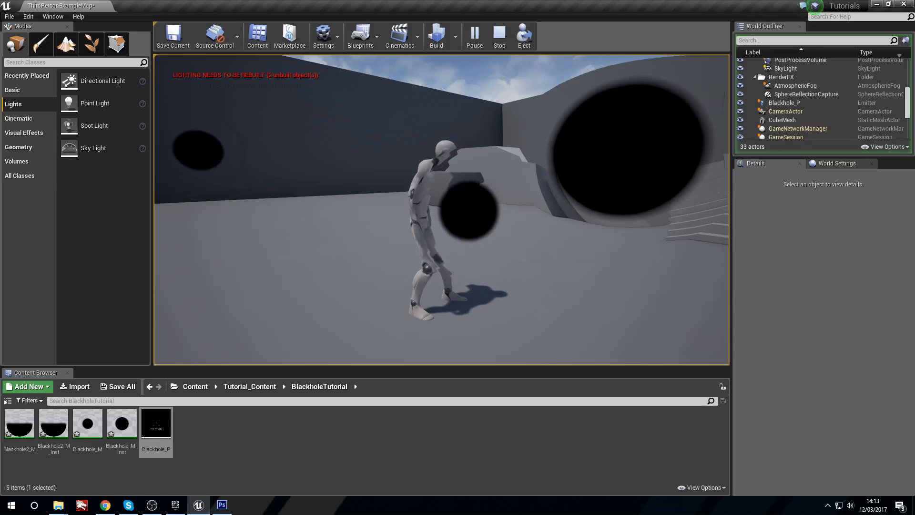
{"action": "key", "text": "w"}
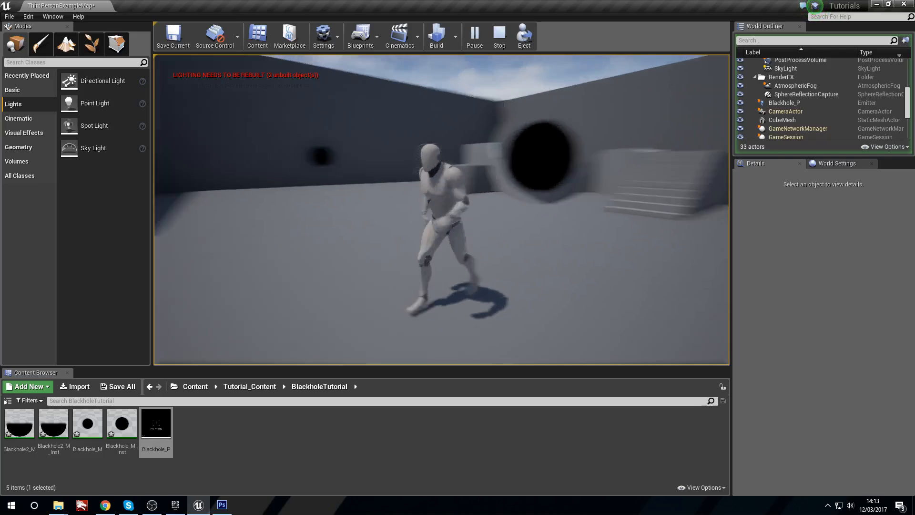
{"action": "key", "text": "w"}
{"action": "key", "text": "a"}
{"action": "key", "text": "w"}
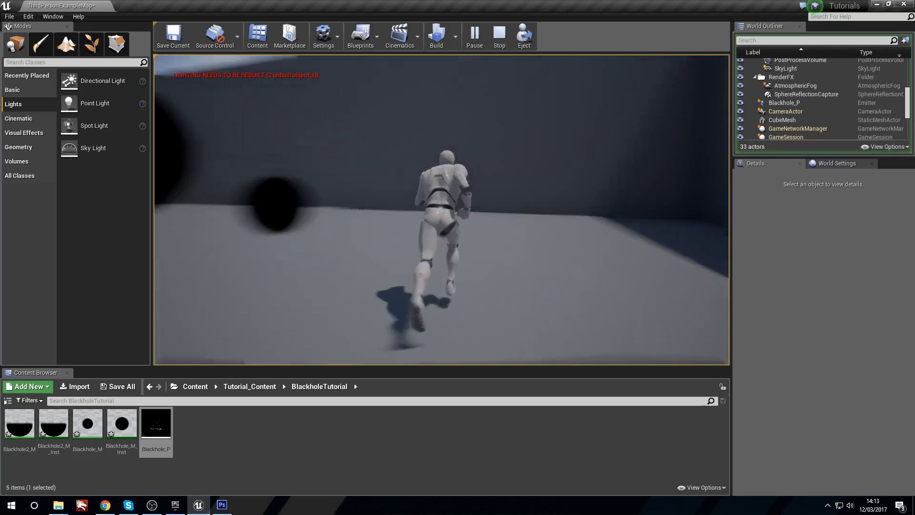
{"action": "key", "text": "d"}
{"action": "key", "text": "w"}
{"action": "key", "text": "a"}
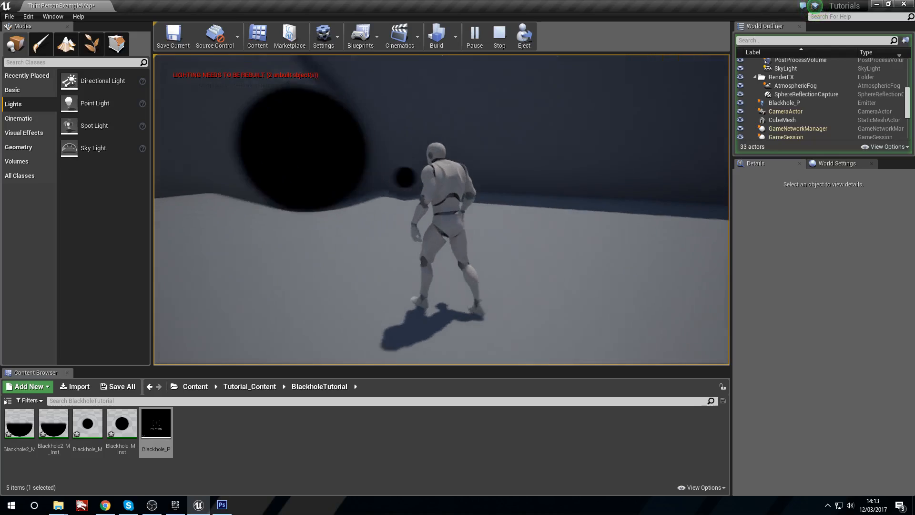
{"action": "key", "text": "w"}
{"action": "key", "text": "d"}
{"action": "key", "text": "a"}
{"action": "key", "text": "w"}
{"action": "key", "text": "d"}
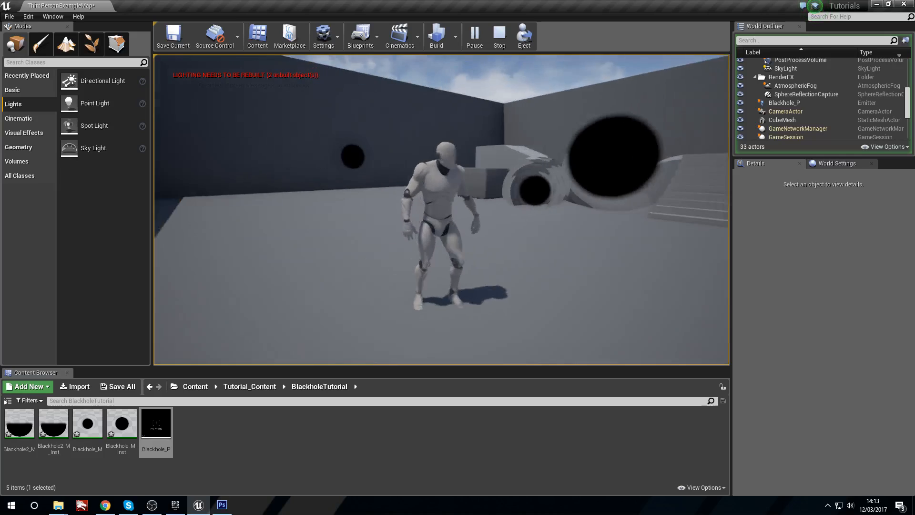
{"action": "key", "text": "d"}
{"action": "key", "text": "a"}
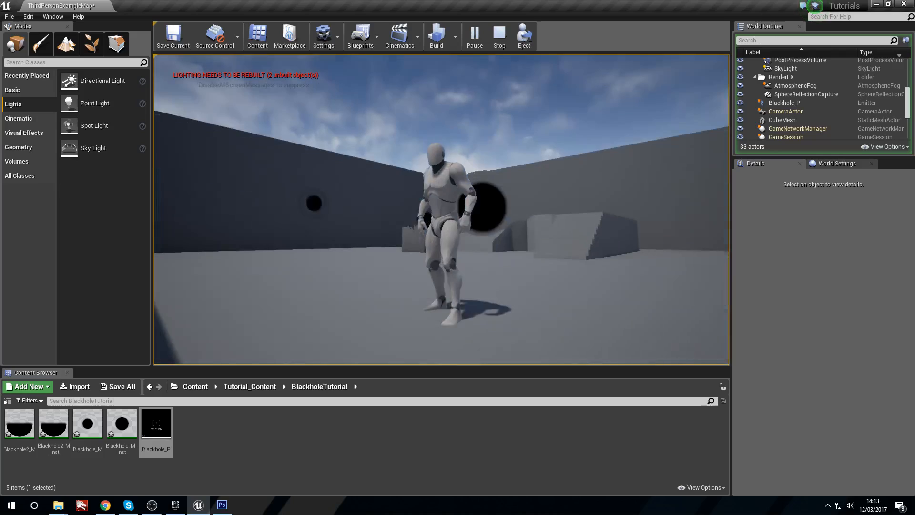
{"action": "key", "text": "Escape"}
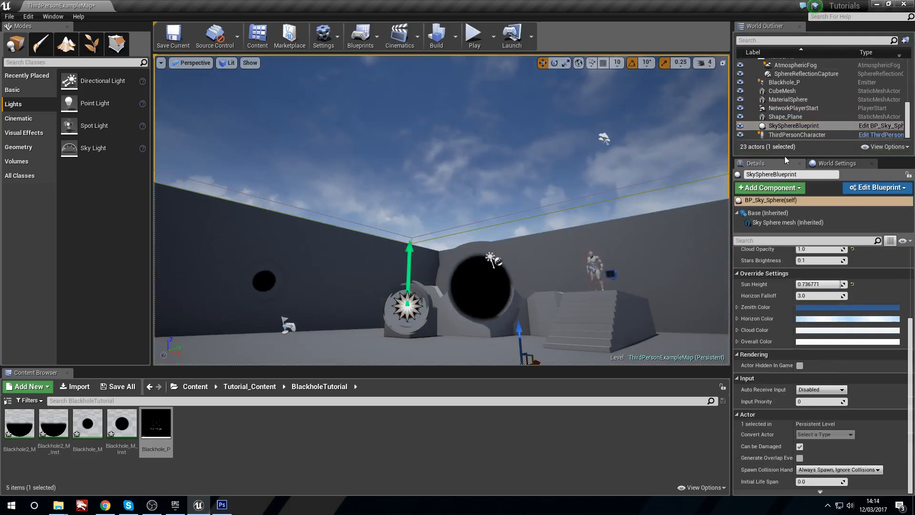
Step: Reset the Directional Light Actor of SkySphereBlueprint to None
{"action": "scroll", "coordinate": [833, 292], "scroll_direction": "up", "scroll_amount": 5}
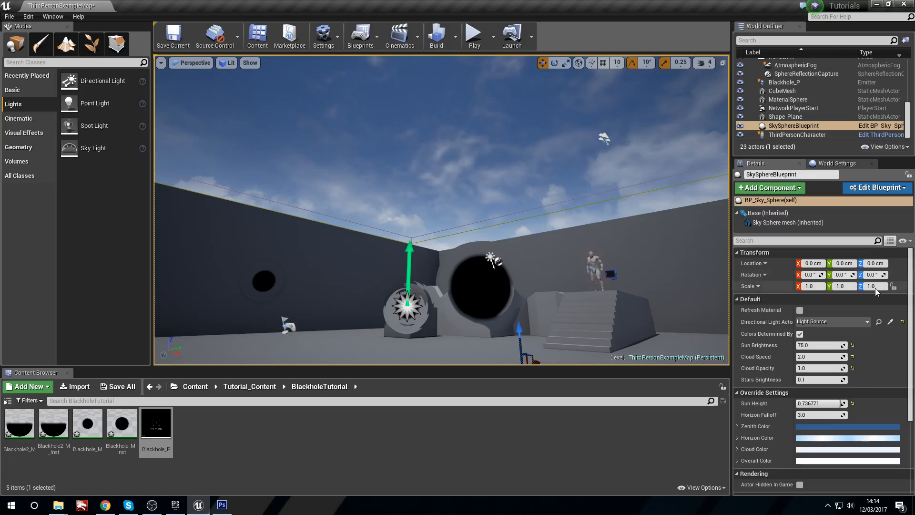
{"action": "left_click", "coordinate": [903, 322]}
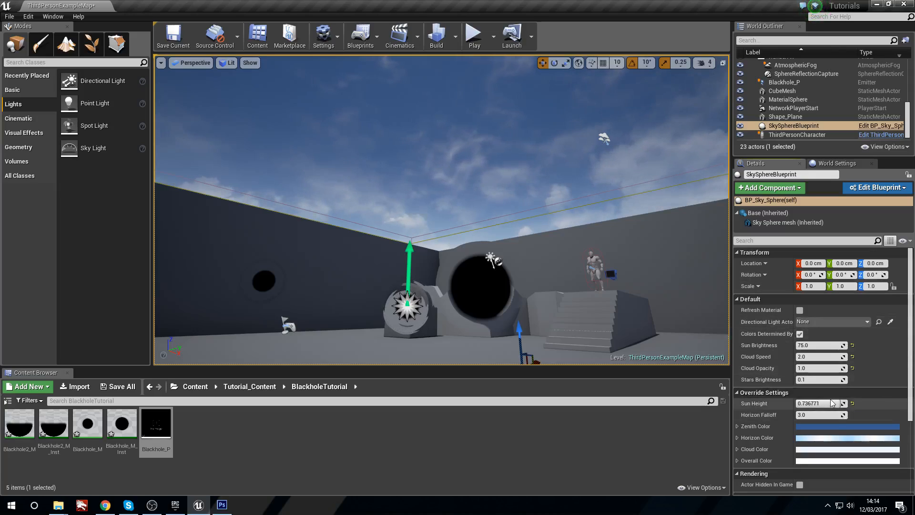
Step: Set SkySphereBlueprint's Sun Height to -1.0 to turn the sky to night
{"action": "left_click_drag", "start_coordinate": [834, 405], "coordinate": [806, 404]}
{"action": "right_click_drag", "start_coordinate": [426, 209], "coordinate": [445, 239]}
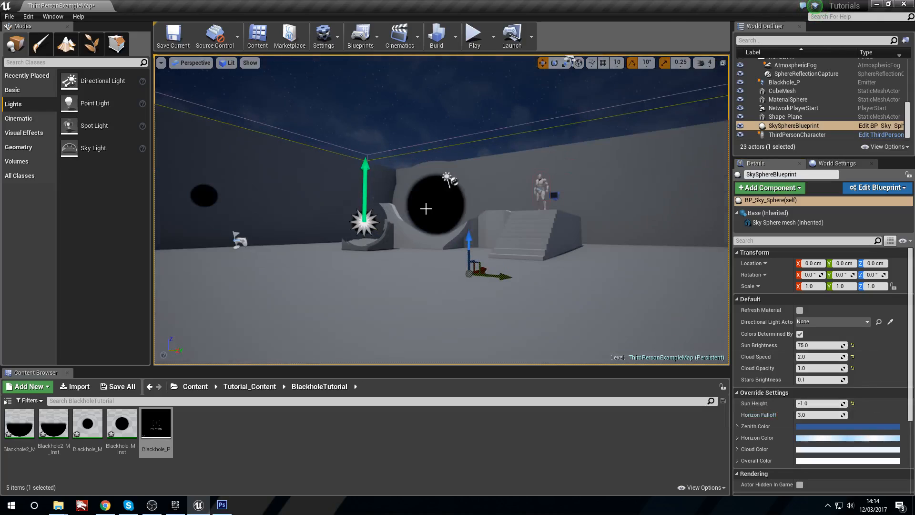
Step: Raise MaterialSphere into the sky above the arena to a height of about 1127 cm and scale it uniformly to 7.0
{"action": "left_click", "coordinate": [438, 207]}
{"action": "right_click_drag", "start_coordinate": [439, 206], "coordinate": [450, 186]}
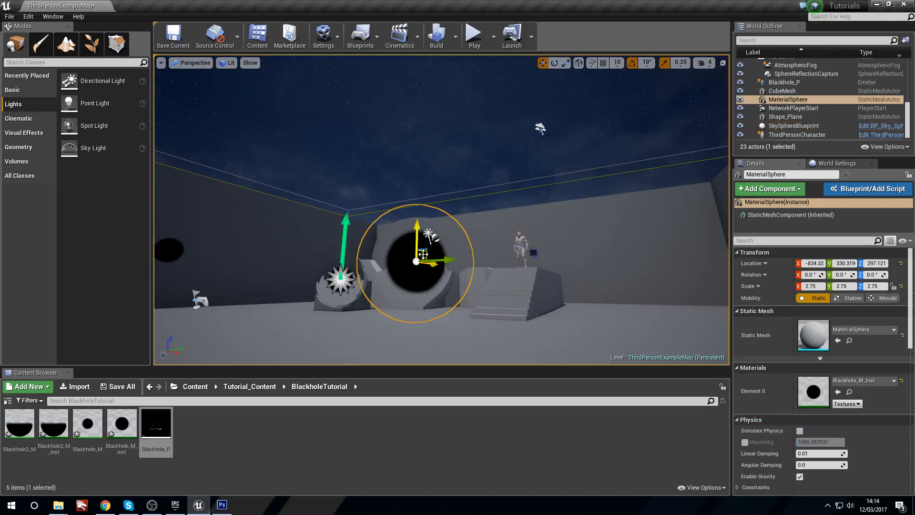
{"action": "left_click_drag", "start_coordinate": [423, 255], "coordinate": [460, 156]}
{"action": "left_click_drag", "start_coordinate": [465, 56], "coordinate": [450, 98]}
{"action": "right_click_drag", "start_coordinate": [451, 97], "coordinate": [445, 42]}
{"action": "key", "text": "w"}
{"action": "left_click_drag", "start_coordinate": [431, 138], "coordinate": [506, 19]}
{"action": "right_click_drag", "start_coordinate": [505, 56], "coordinate": [518, 28]}
{"action": "key", "text": "s"}
{"action": "key", "text": "r"}
{"action": "left_click_drag", "start_coordinate": [449, 168], "coordinate": [467, 146]}
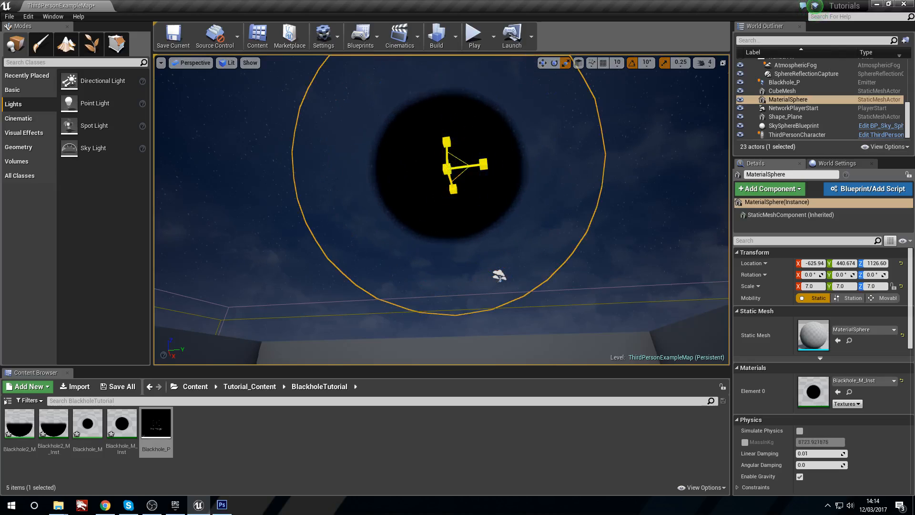
Step: Raise Shape_Plane to a height of about 550 cm, tilt it to 140° around X and scale it uniformly to 2.75
{"action": "left_click", "coordinate": [629, 269]}
{"action": "key", "text": "w"}
{"action": "right_click_drag", "start_coordinate": [629, 270], "coordinate": [520, 329]}
{"action": "key", "text": "s"}
{"action": "mouse_move", "coordinate": [572, 257]}
{"action": "right_mouse_down"}
{"action": "mouse_move", "coordinate": [562, 329]}
{"action": "mouse_move", "coordinate": [573, 255]}
{"action": "right_mouse_up"}
{"action": "key", "text": "w"}
{"action": "left_click", "coordinate": [452, 316]}
{"action": "right_click_drag", "start_coordinate": [451, 316], "coordinate": [453, 286]}
{"action": "key", "text": "s"}
{"action": "key", "text": "w"}
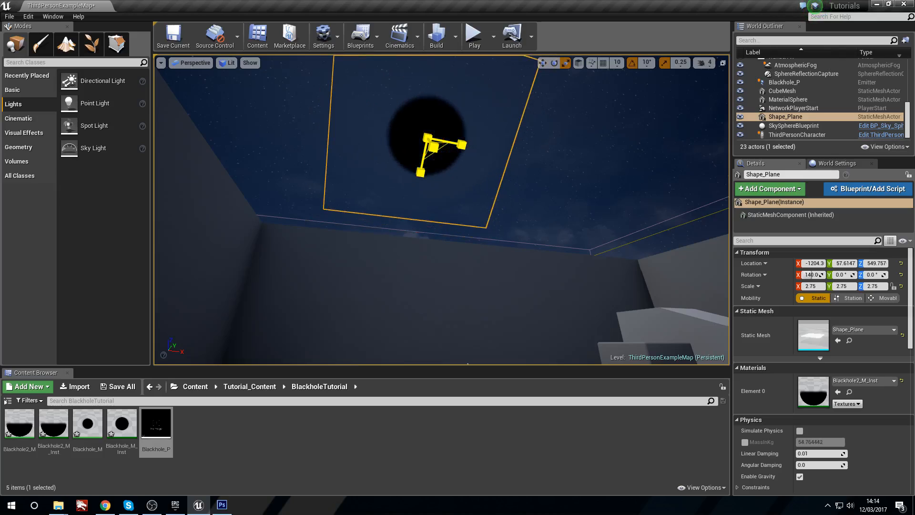
{"action": "right_click_drag", "start_coordinate": [453, 286], "coordinate": [514, 329]}
Step: Raise the Blackhole_P emitter to a height of about 724 cm and scale it uniformly to 3.0
{"action": "left_click", "coordinate": [366, 212]}
{"action": "right_click_drag", "start_coordinate": [366, 213], "coordinate": [405, 126]}
{"action": "key", "text": "w"}
{"action": "key", "text": "r"}
{"action": "right_click_drag", "start_coordinate": [439, 179], "coordinate": [438, 168]}
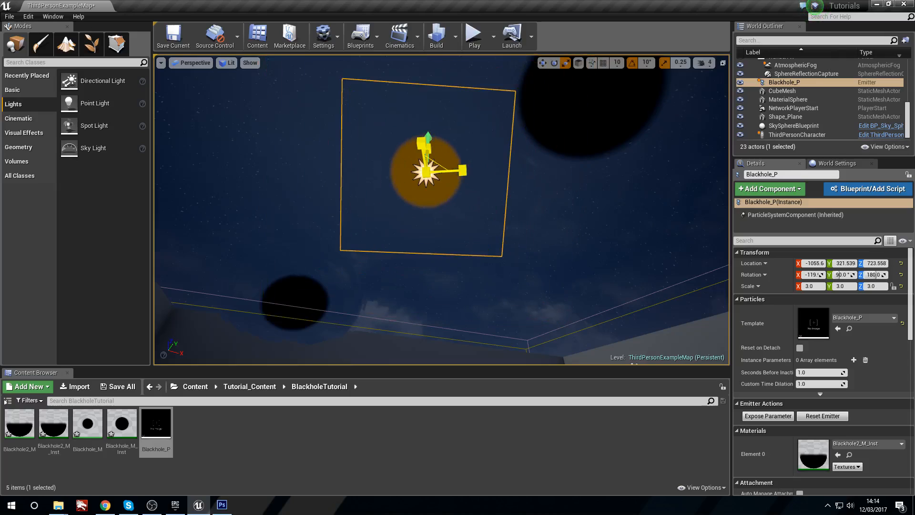
Step: Play the level, run below the raised black holes to check them against the night sky, and stop playing
{"action": "left_click", "coordinate": [541, 229]}
{"action": "left_click", "coordinate": [474, 36]}
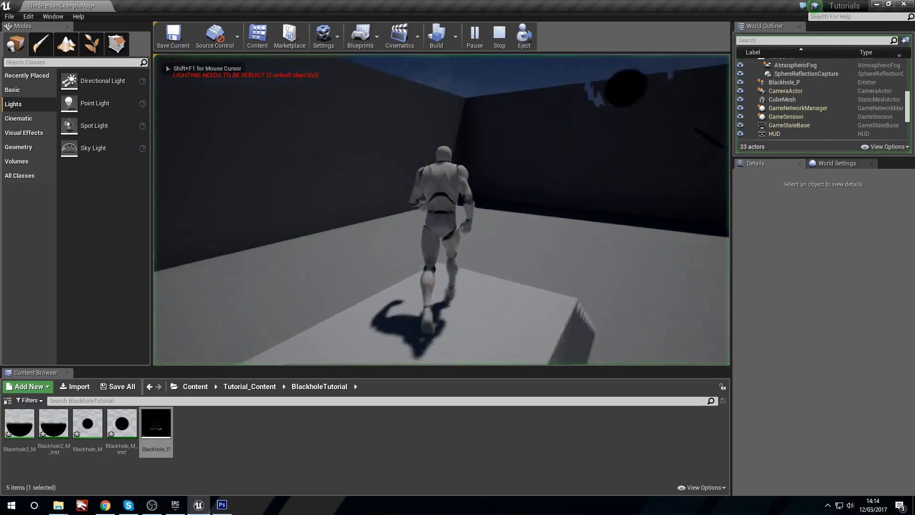
{"action": "key", "text": "a"}
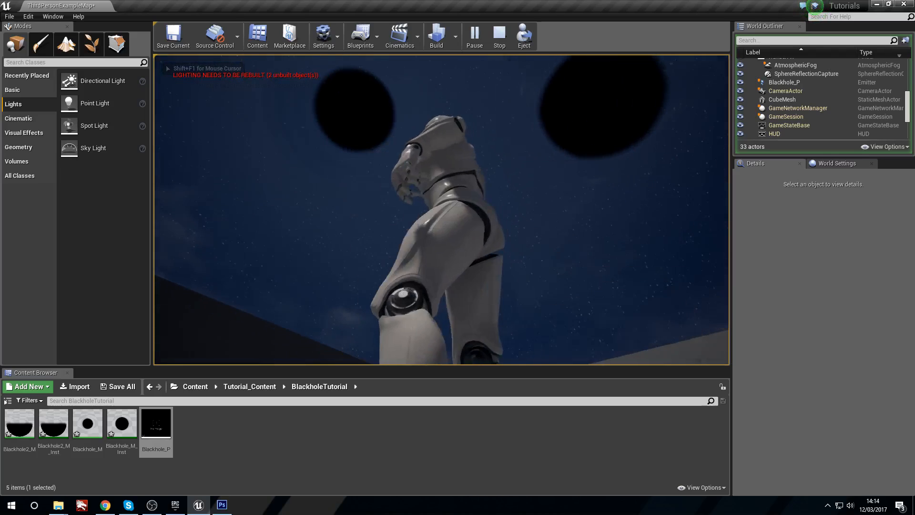
{"action": "key", "text": "d"}
{"action": "key", "text": "a"}
{"action": "key", "text": "d"}
{"action": "key", "text": "s"}
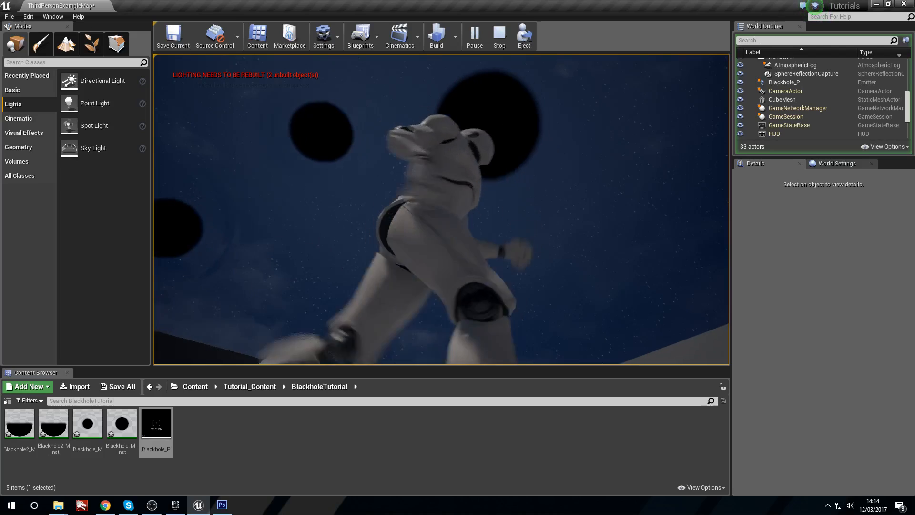
{"action": "key", "text": "d"}
{"action": "key", "text": "a"}
{"action": "key", "text": "s"}
{"action": "key", "text": "a"}
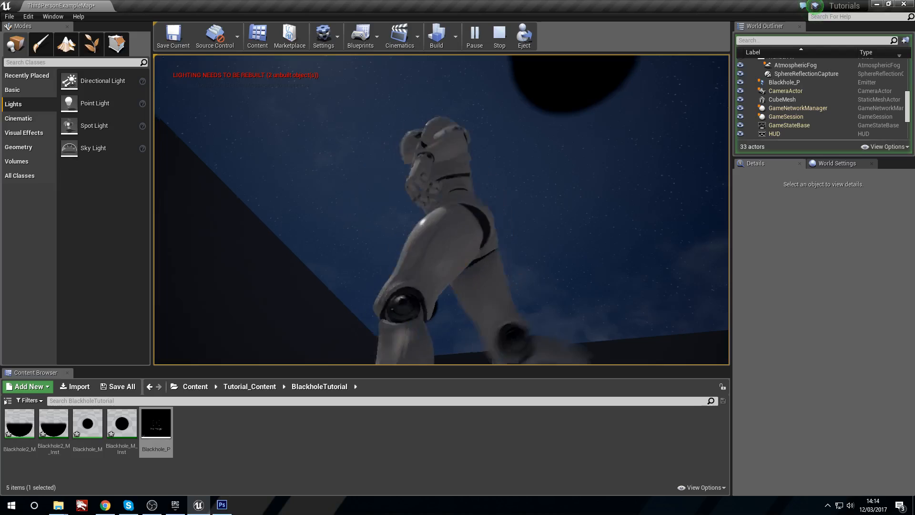
{"action": "key", "text": "s"}
{"action": "key", "text": "a"}
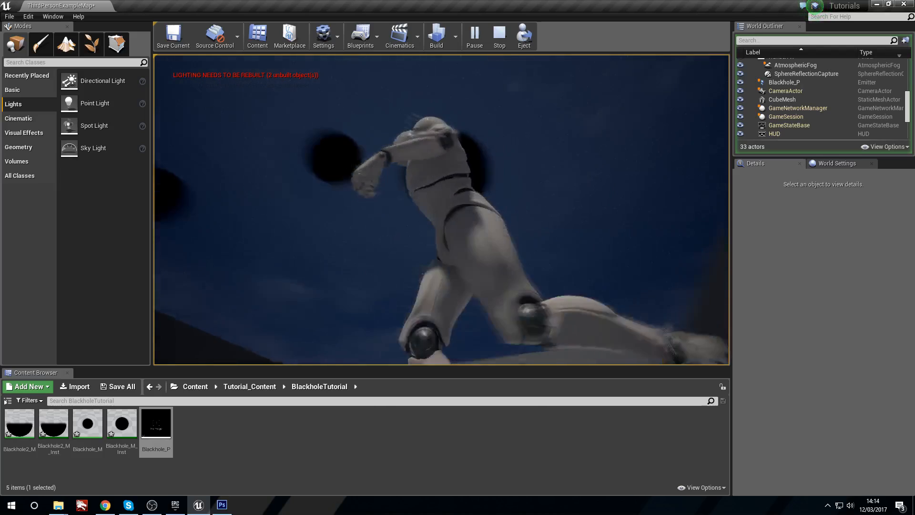
{"action": "key", "text": "Escape"}
Step: Undo the moves and scaling of Blackhole_P, Shape_Plane and MaterialSphere
{"action": "right_click_drag", "start_coordinate": [370, 188], "coordinate": [395, 165]}
{"action": "left_click", "coordinate": [370, 231]}
{"action": "right_click_drag", "start_coordinate": [369, 231], "coordinate": [687, 248]}
{"action": "key", "text": "w"}
{"action": "key", "text": "w"}
{"action": "right_click_drag", "start_coordinate": [442, 210], "coordinate": [457, 295]}
{"action": "mouse_move", "coordinate": [617, 267]}
{"action": "right_mouse_down"}
{"action": "mouse_move", "coordinate": [614, 205]}
{"action": "mouse_move", "coordinate": [572, 239]}
{"action": "mouse_move", "coordinate": [616, 268]}
{"action": "right_mouse_up"}
{"action": "key", "text": "s"}
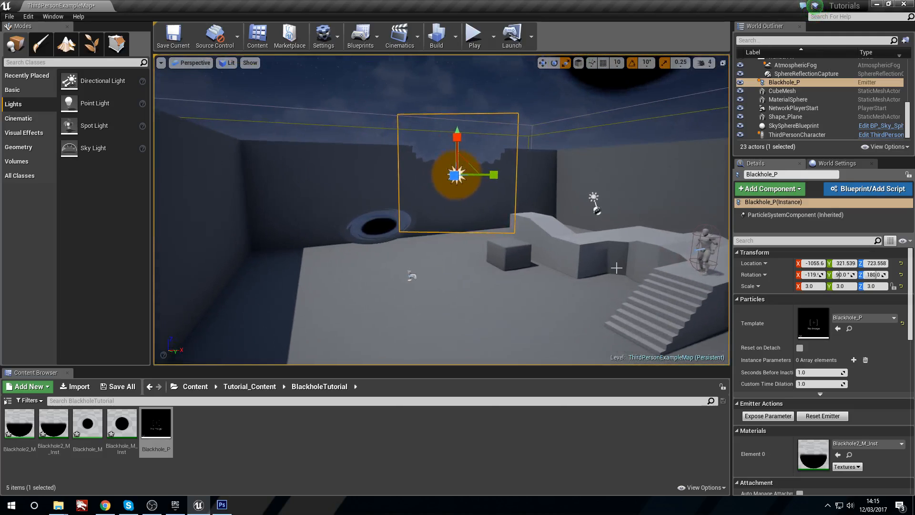
{"action": "key", "text": "ctrl+z"}
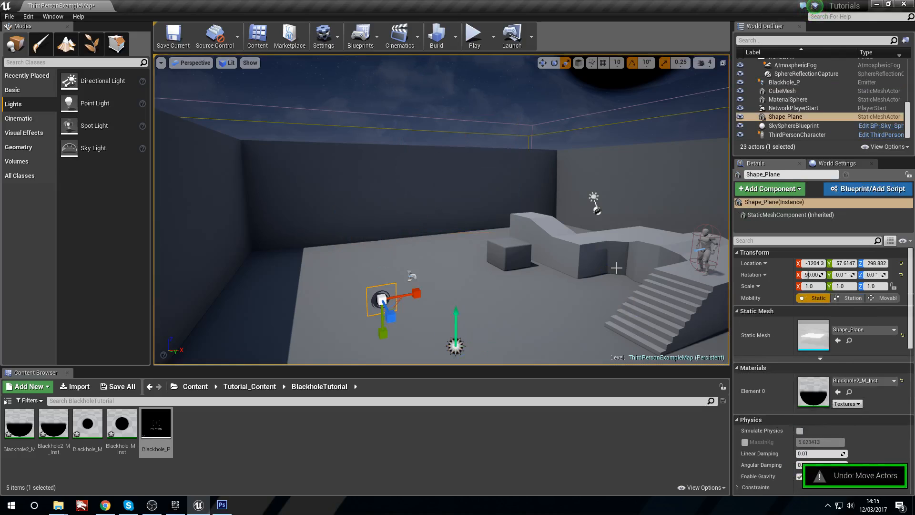
{"action": "key", "text": "ctrl+z"}
{"action": "key", "text": "ctrl+z"}
{"action": "key", "text": "ctrl+z"}
Step: Examine the three black holes side by side in the arena under the night sky
{"action": "right_click_drag", "start_coordinate": [617, 268], "coordinate": [618, 286]}
{"action": "right_click_drag", "start_coordinate": [565, 307], "coordinate": [565, 281]}
{"action": "left_click", "coordinate": [565, 308]}
{"action": "key", "text": "w"}
{"action": "key", "text": "g"}
{"action": "key", "text": "w"}
{"action": "key", "text": "s"}
{"action": "right_click_drag", "start_coordinate": [491, 295], "coordinate": [465, 294]}
{"action": "key", "text": "s"}
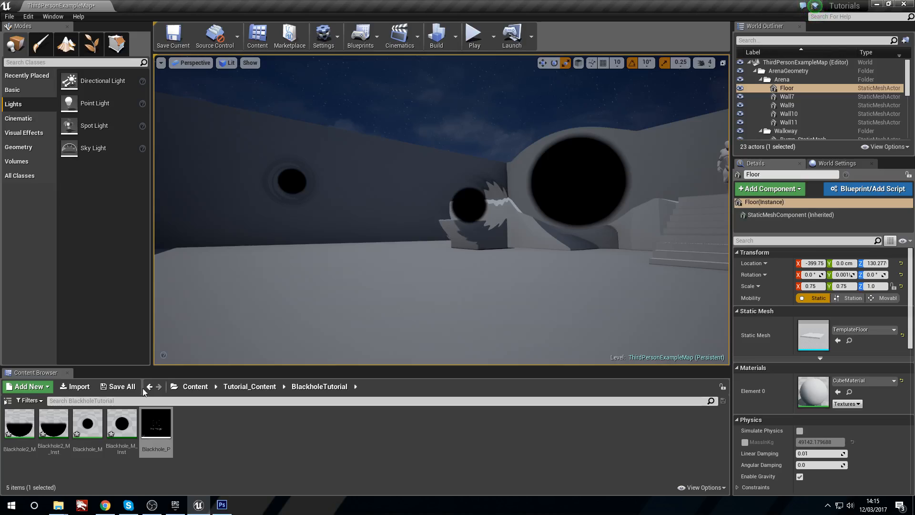
Step: Open the Blackhole2_M material, review its opacity and refraction node network, and close the material editor
{"action": "double_click", "coordinate": [20, 424]}
{"action": "scroll", "coordinate": [470, 294], "scroll_direction": "down", "scroll_amount": 5}
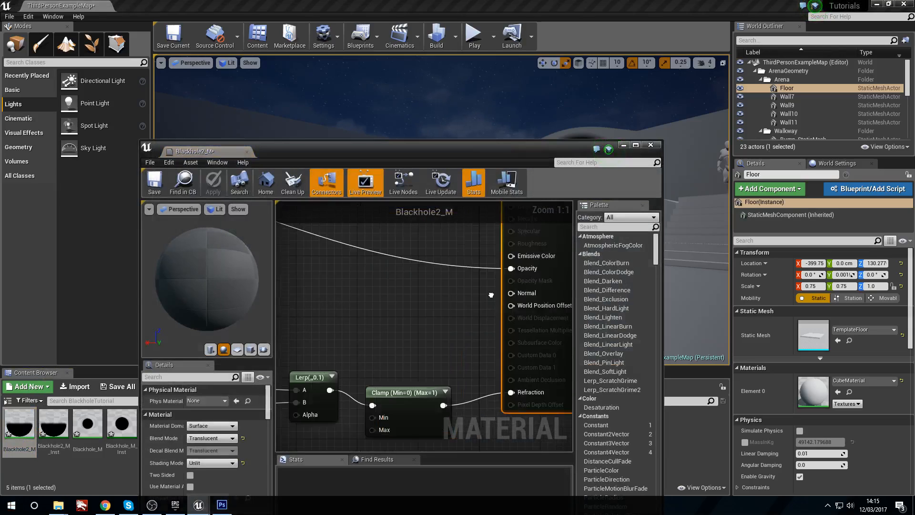
{"action": "scroll", "coordinate": [436, 326], "scroll_direction": "up", "scroll_amount": 2}
{"action": "right_click_drag", "start_coordinate": [436, 326], "coordinate": [403, 398]}
{"action": "right_click_drag", "start_coordinate": [409, 298], "coordinate": [386, 314]}
{"action": "scroll", "coordinate": [422, 331], "scroll_direction": "down", "scroll_amount": 1}
{"action": "right_click_drag", "start_coordinate": [446, 330], "coordinate": [353, 309]}
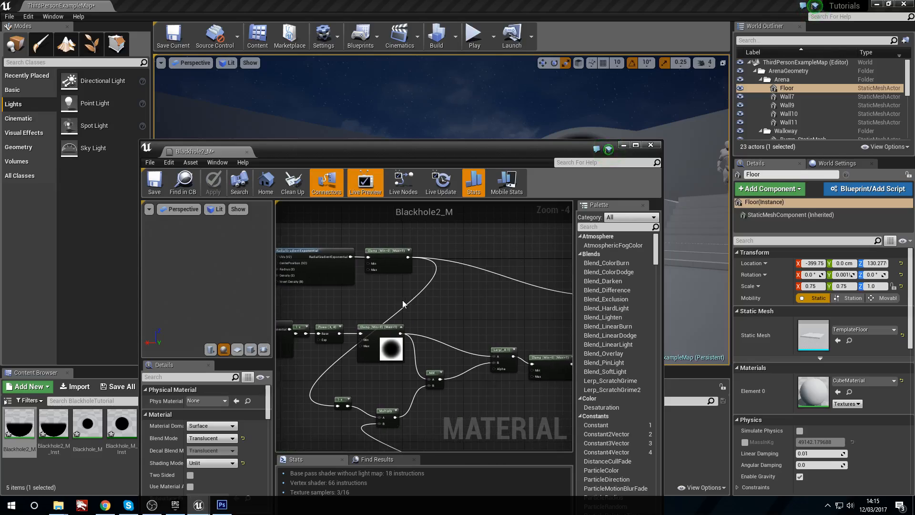
{"action": "left_click", "coordinate": [654, 148]}
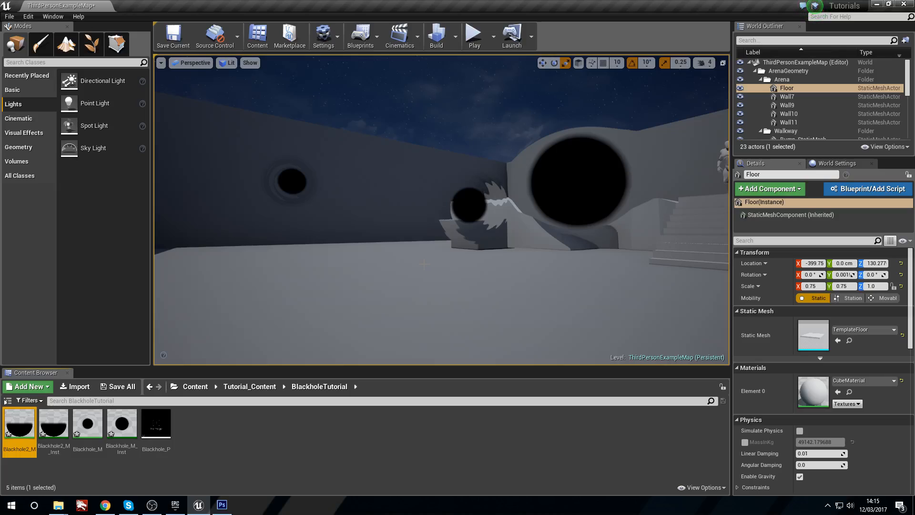
Step: Select Blackhole_P in the level, open its particle system to review the emitter modules, and close the editor
{"action": "right_click_drag", "start_coordinate": [267, 267], "coordinate": [290, 263]}
{"action": "key", "text": "w"}
{"action": "key", "text": "s"}
{"action": "key", "text": "w"}
{"action": "left_click", "coordinate": [421, 209]}
{"action": "key", "text": "w"}
{"action": "mouse_move", "coordinate": [420, 209]}
{"action": "right_mouse_down"}
{"action": "mouse_move", "coordinate": [441, 211]}
{"action": "mouse_move", "coordinate": [433, 211]}
{"action": "right_mouse_up"}
{"action": "key", "text": "s"}
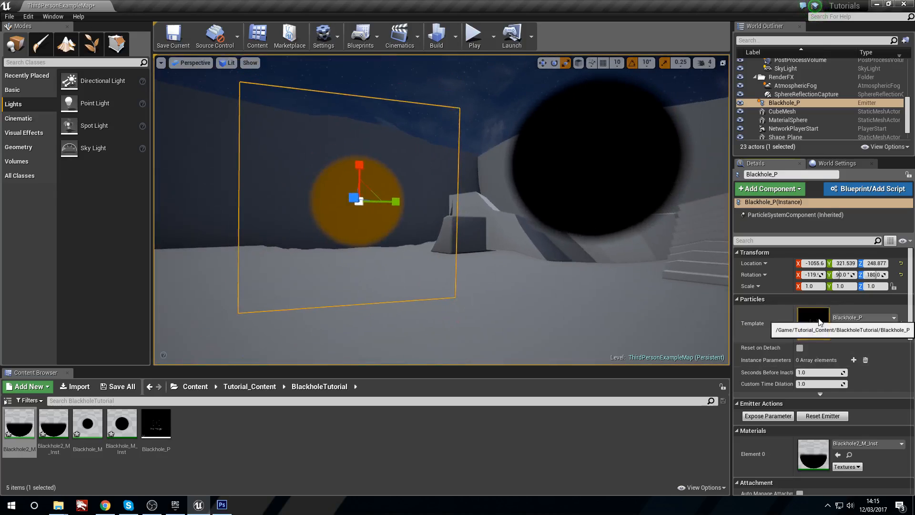
{"action": "double_click", "coordinate": [820, 322]}
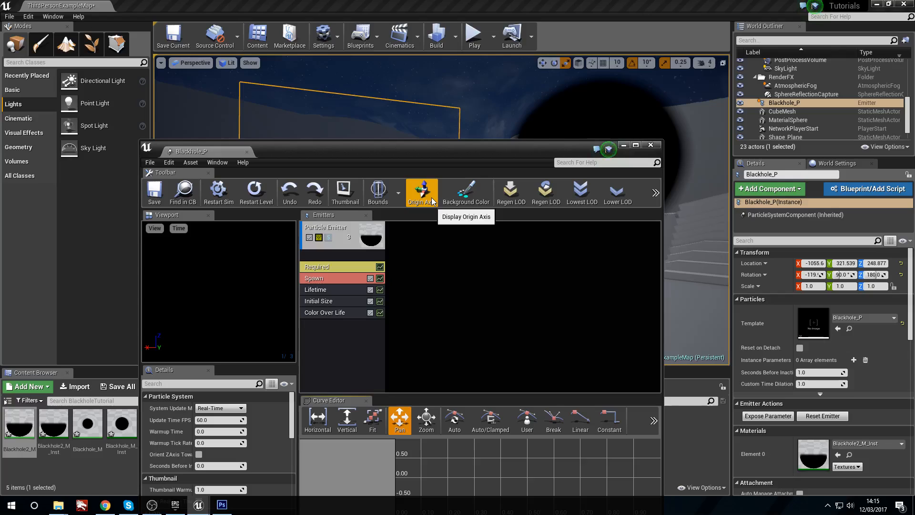
{"action": "left_click", "coordinate": [651, 146]}
Step: Examine the Blackhole_P sprite from several distances and angles to check its camera-facing distortion
{"action": "key", "text": "a"}
{"action": "right_click_drag", "start_coordinate": [534, 205], "coordinate": [579, 186]}
{"action": "key", "text": "s"}
{"action": "key", "text": "w"}
{"action": "key", "text": "s"}
{"action": "key", "text": "w"}
{"action": "right_click_drag", "start_coordinate": [396, 175], "coordinate": [391, 178]}
{"action": "key", "text": "s"}
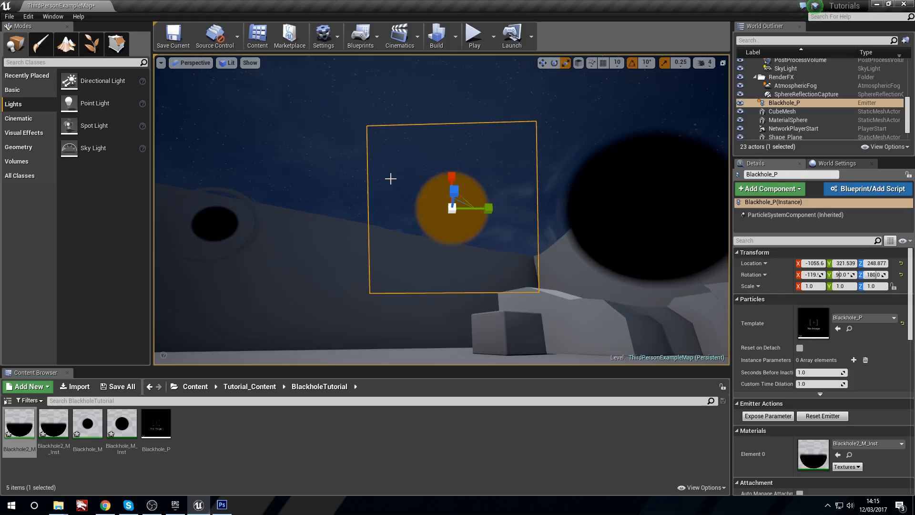
Step: Deselect Blackhole_P and circle around the arena to compare the sphere, plane and particle black holes
{"action": "left_click", "coordinate": [352, 191]}
{"action": "right_click_drag", "start_coordinate": [352, 191], "coordinate": [687, 200]}
{"action": "key", "text": "s"}
{"action": "key", "text": "w"}
{"action": "key", "text": "s"}
{"action": "key", "text": "s"}
{"action": "key", "text": "s"}
{"action": "key", "text": "w"}
{"action": "key", "text": "s"}
{"action": "key", "text": "s"}
{"action": "key", "text": "s"}
{"action": "key", "text": "d"}
{"action": "key", "text": "w"}
{"action": "key", "text": "w"}
{"action": "key", "text": "s"}
{"action": "key", "text": "w"}
{"action": "key", "text": "s"}
{"action": "key", "text": "s"}
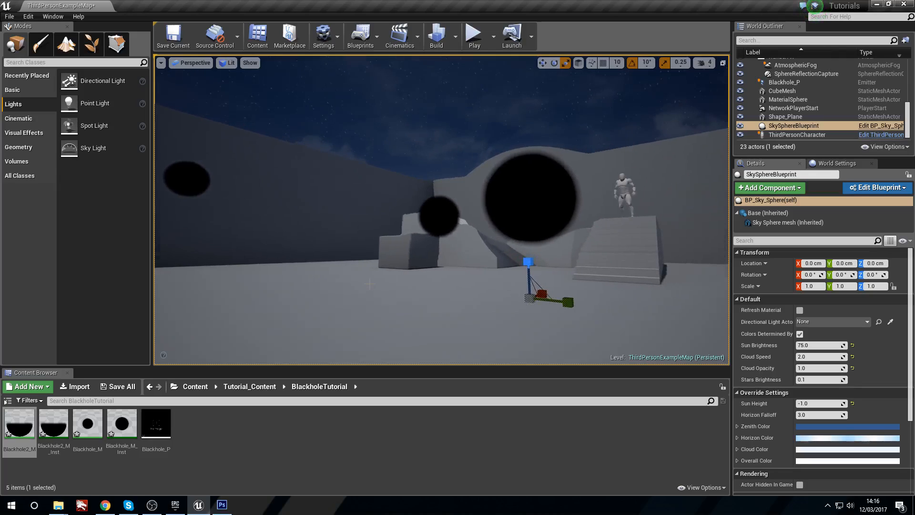
{"action": "key", "text": "w"}
{"action": "right_click_drag", "start_coordinate": [313, 261], "coordinate": [325, 261]}
{"action": "key", "text": "a"}
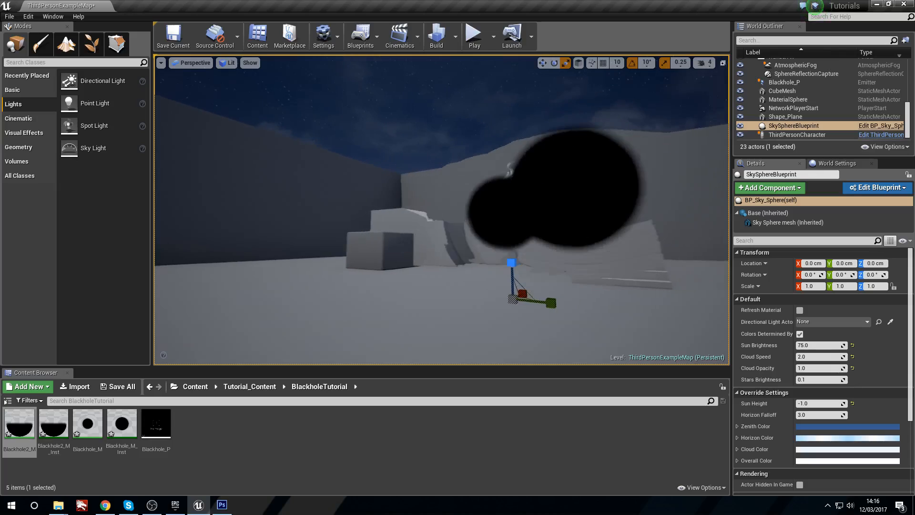